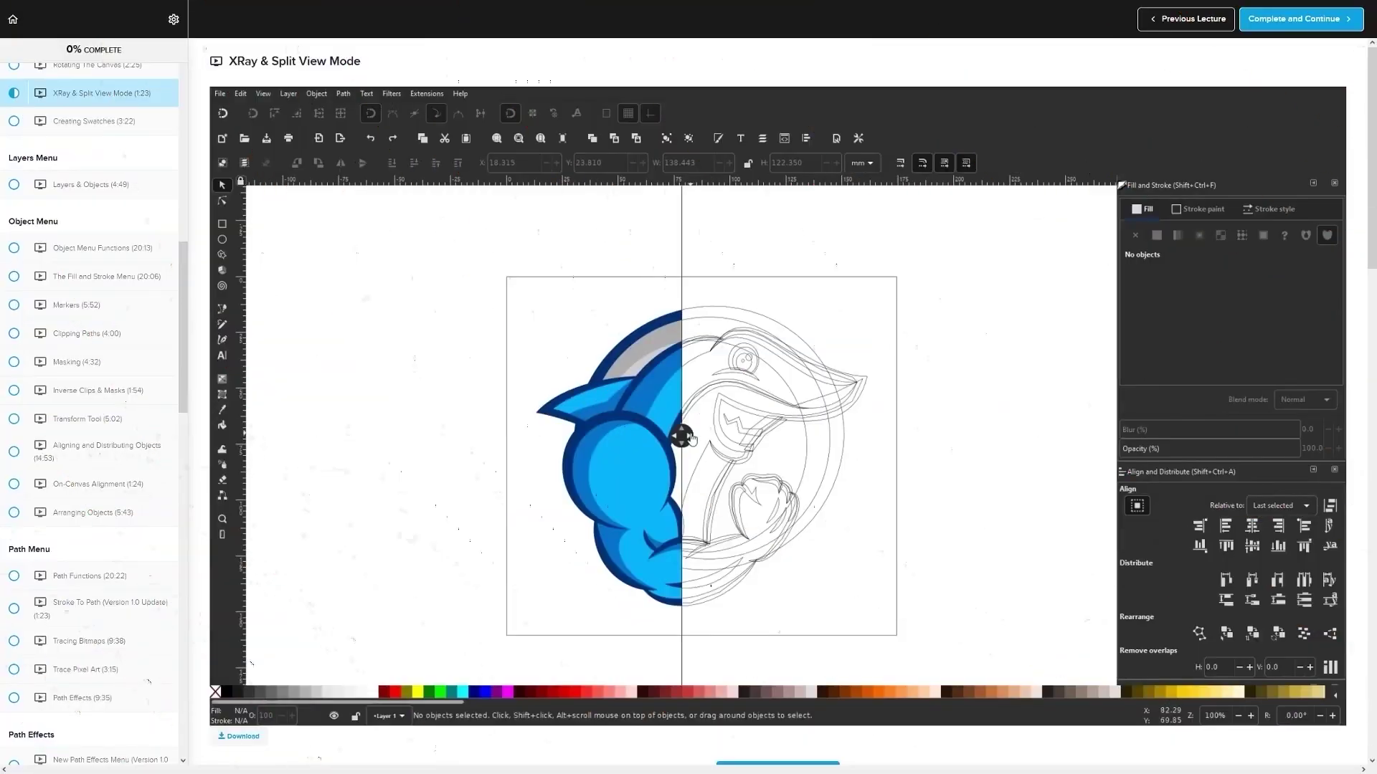
drag(660, 447, 563, 433)
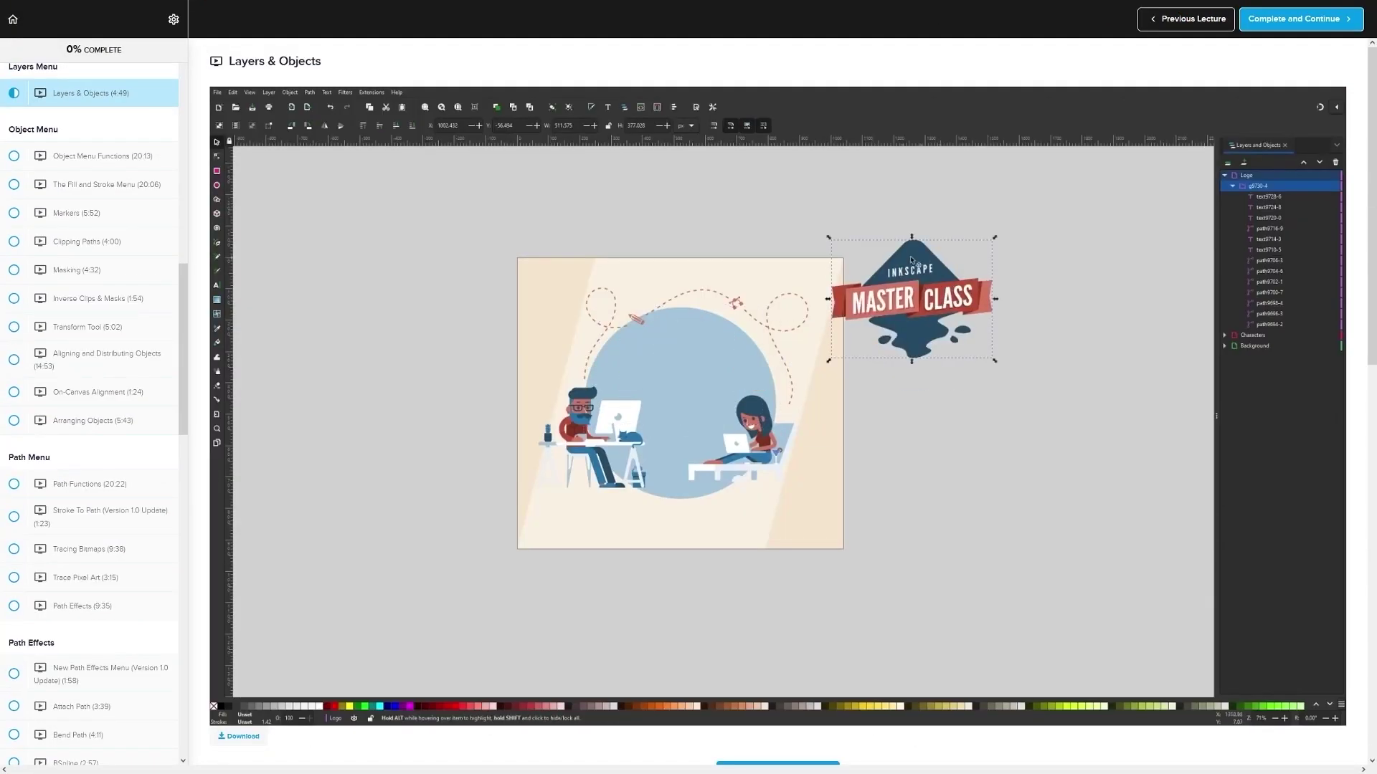
drag(912, 256, 948, 287)
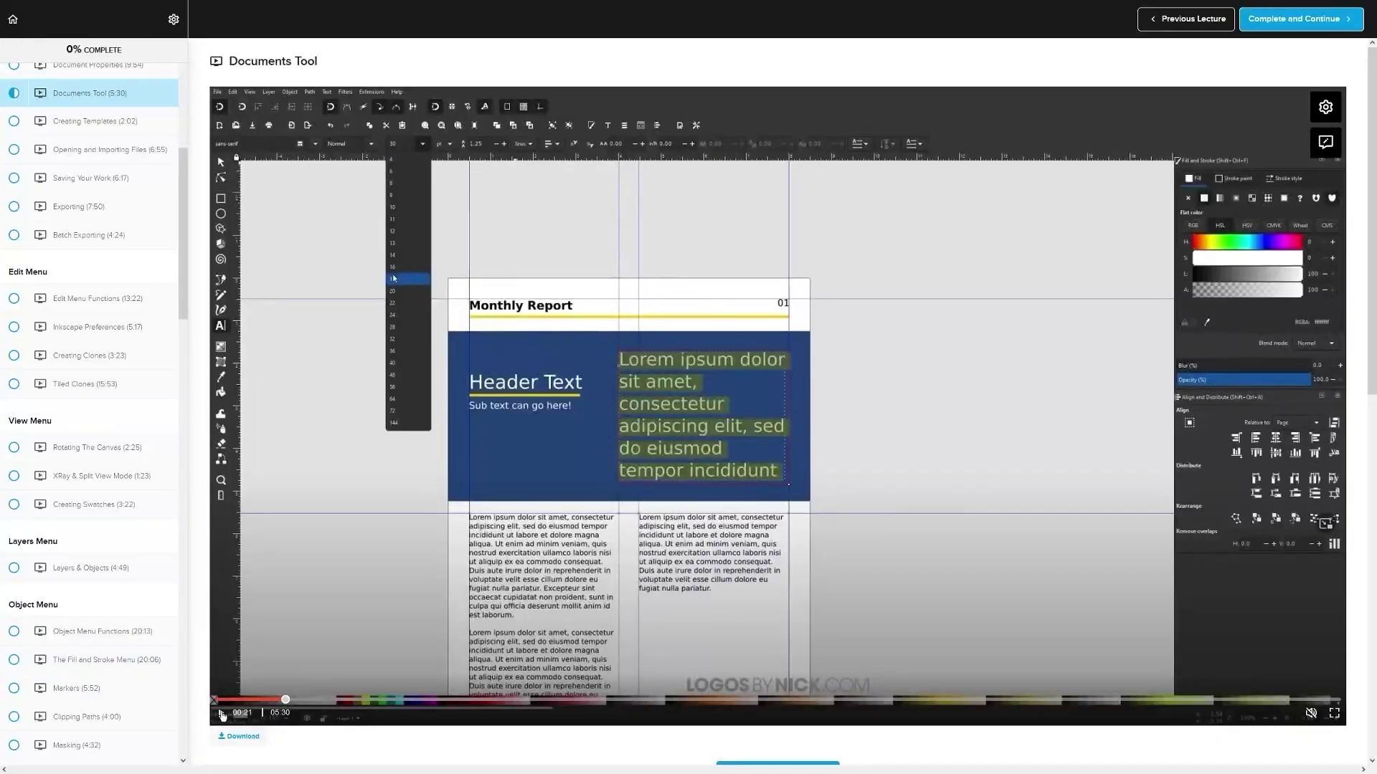
click(221, 715)
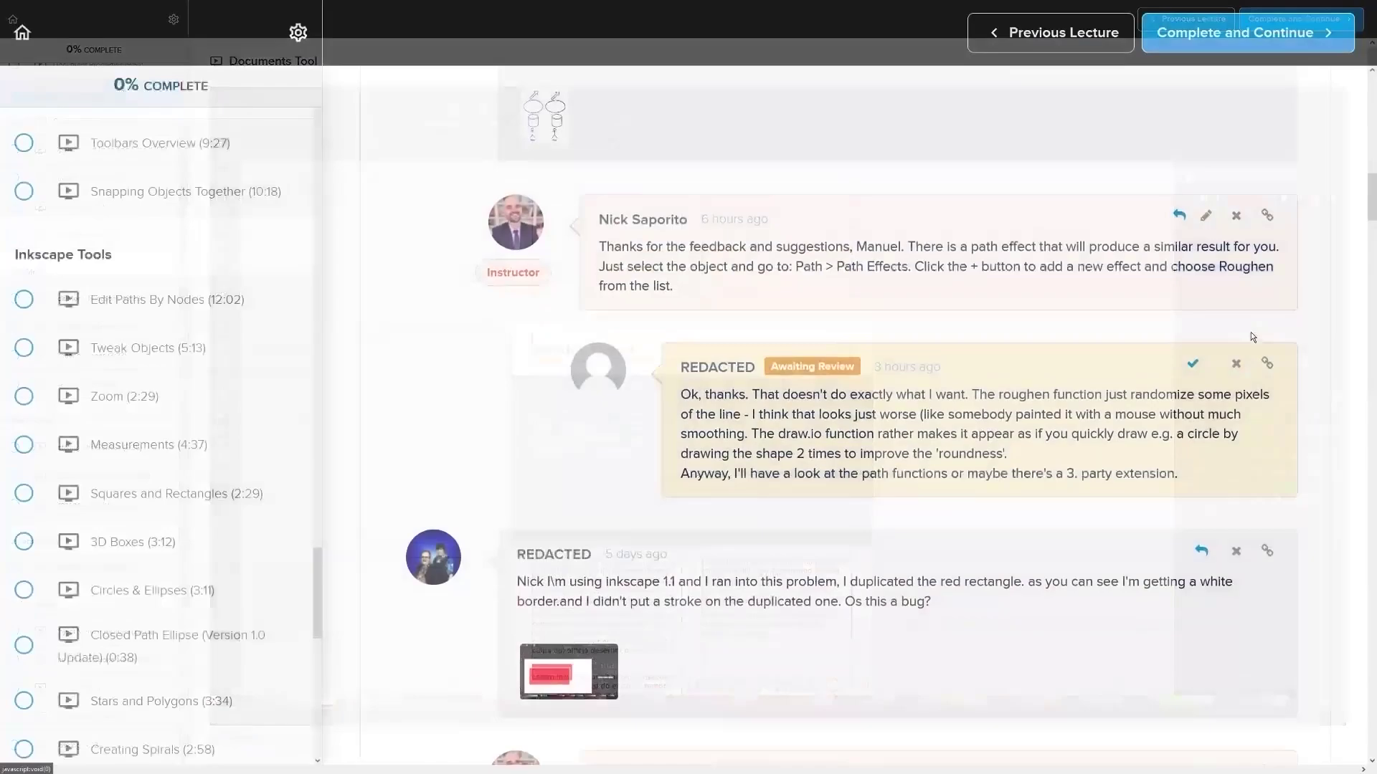
scroll(1251, 333, down, 3)
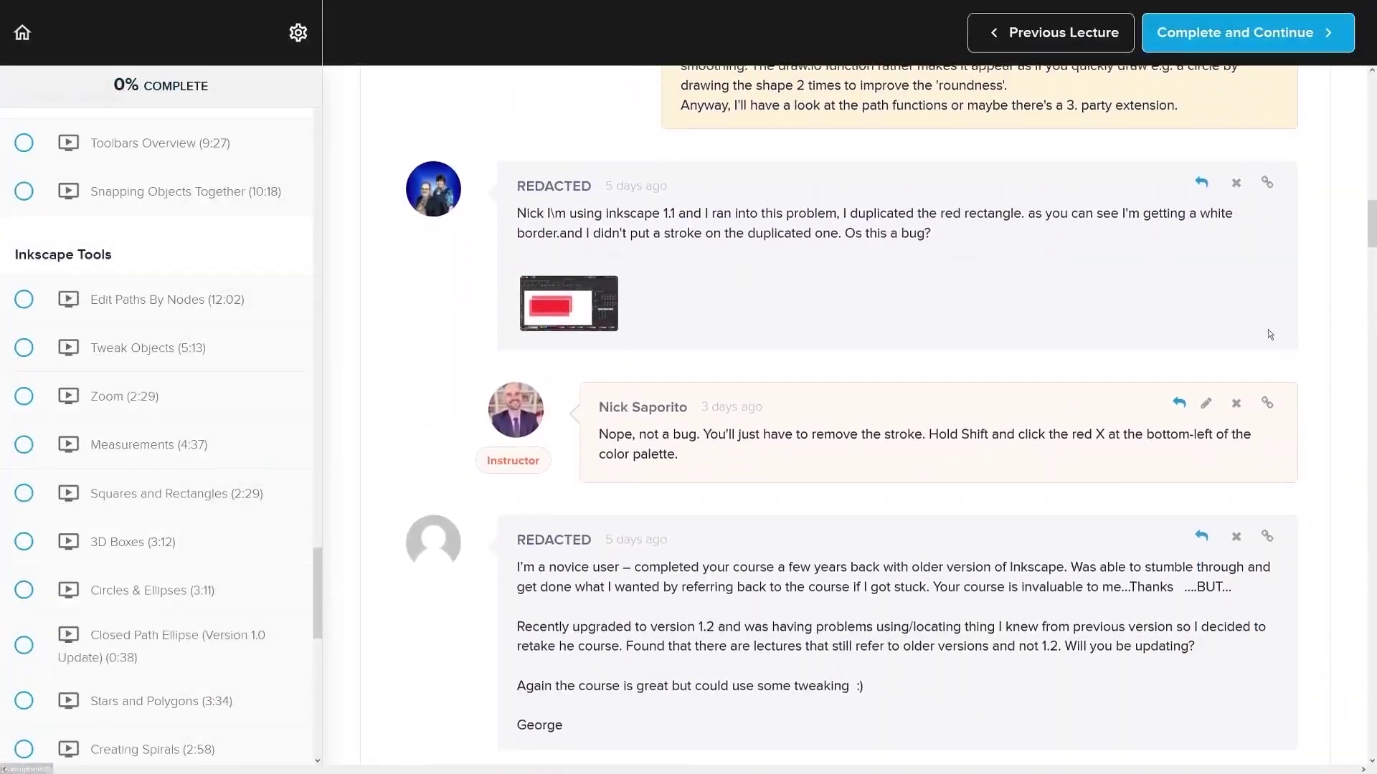
scroll(1269, 335, down, 10)
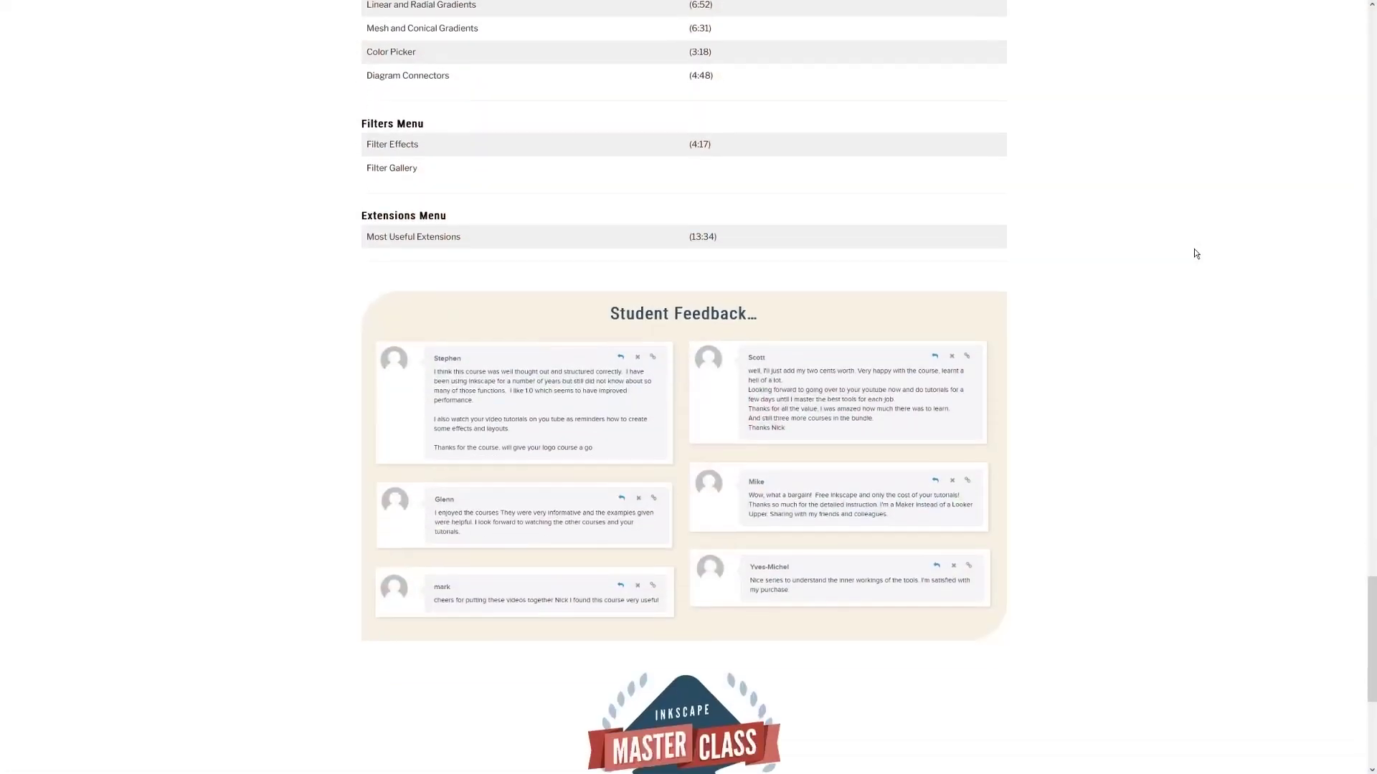
scroll(1193, 252, down, 5)
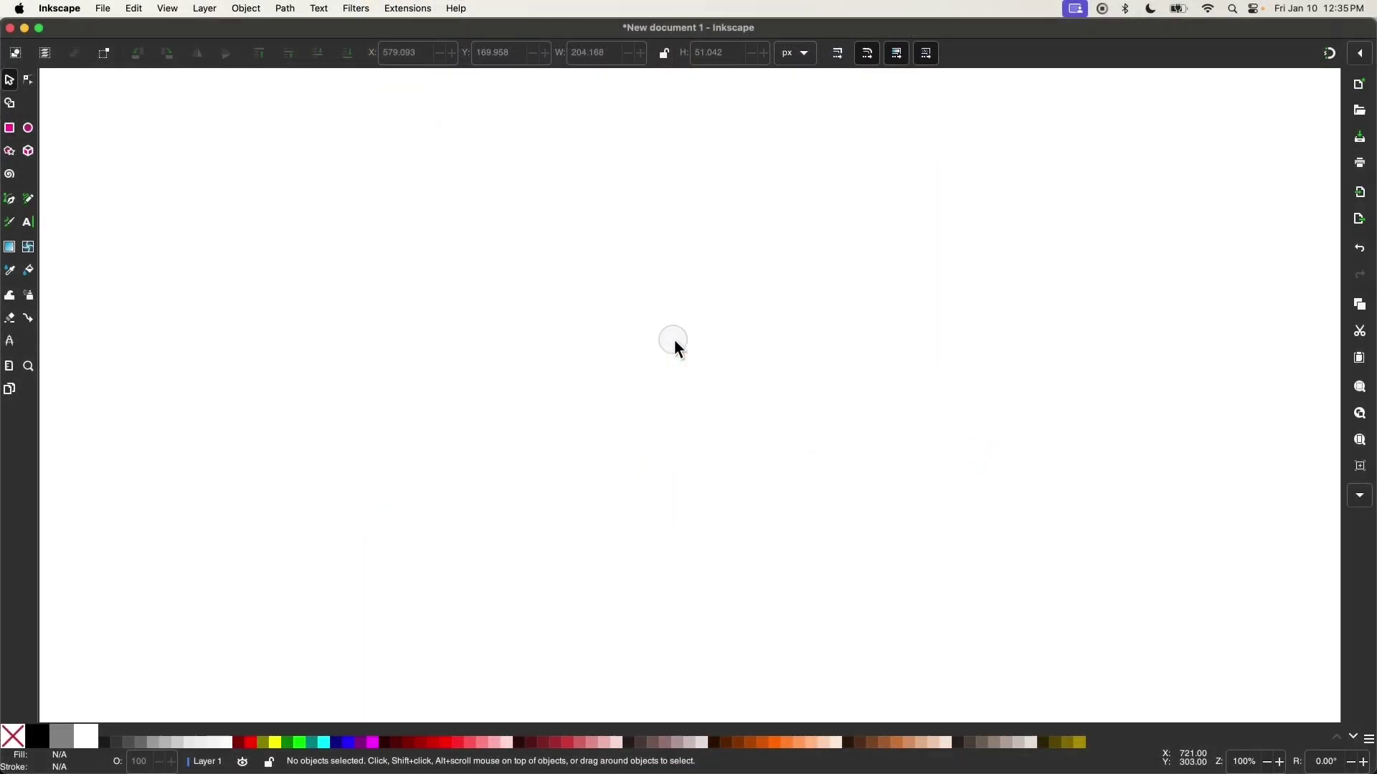
- Add the text "INKSCAPE" near the middle of the canvas at 100% zoom and select it as an object
key(1)
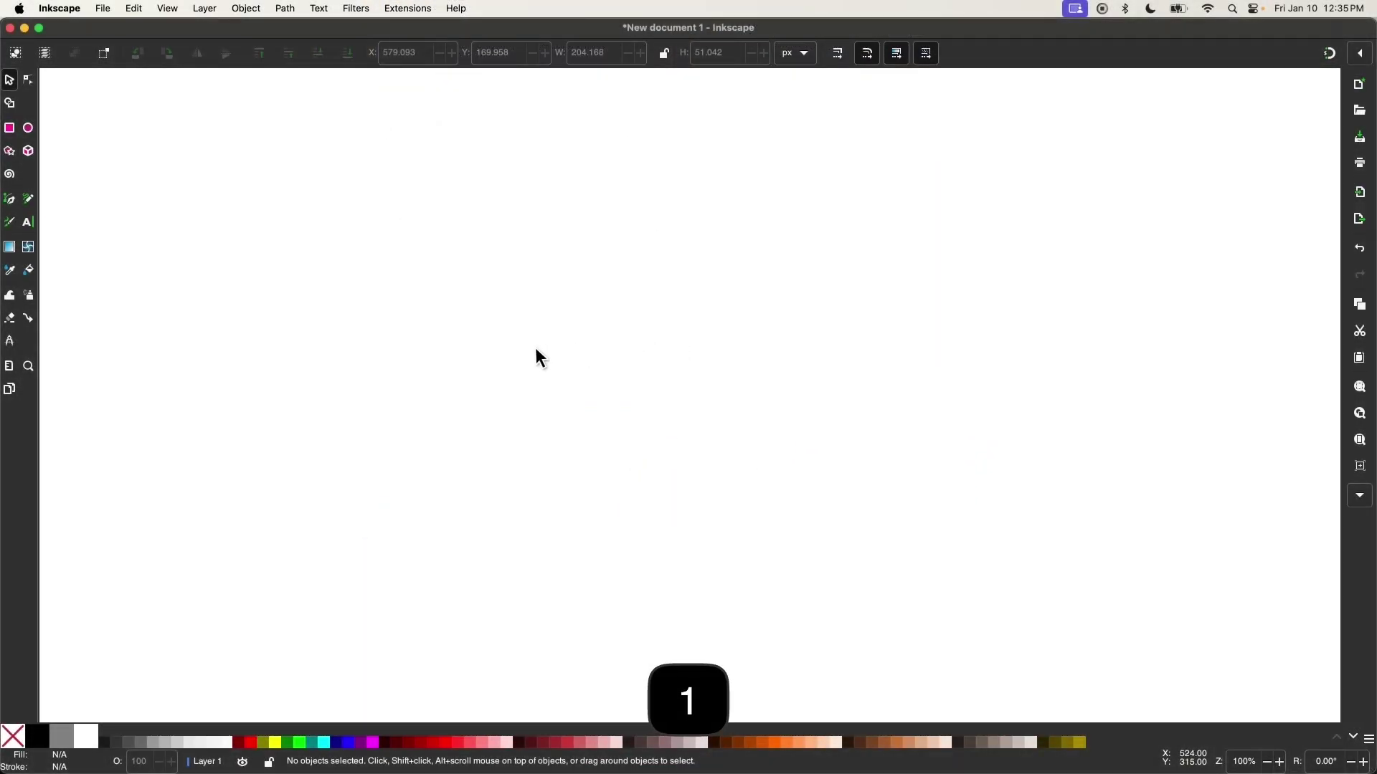
click(28, 230)
click(589, 334)
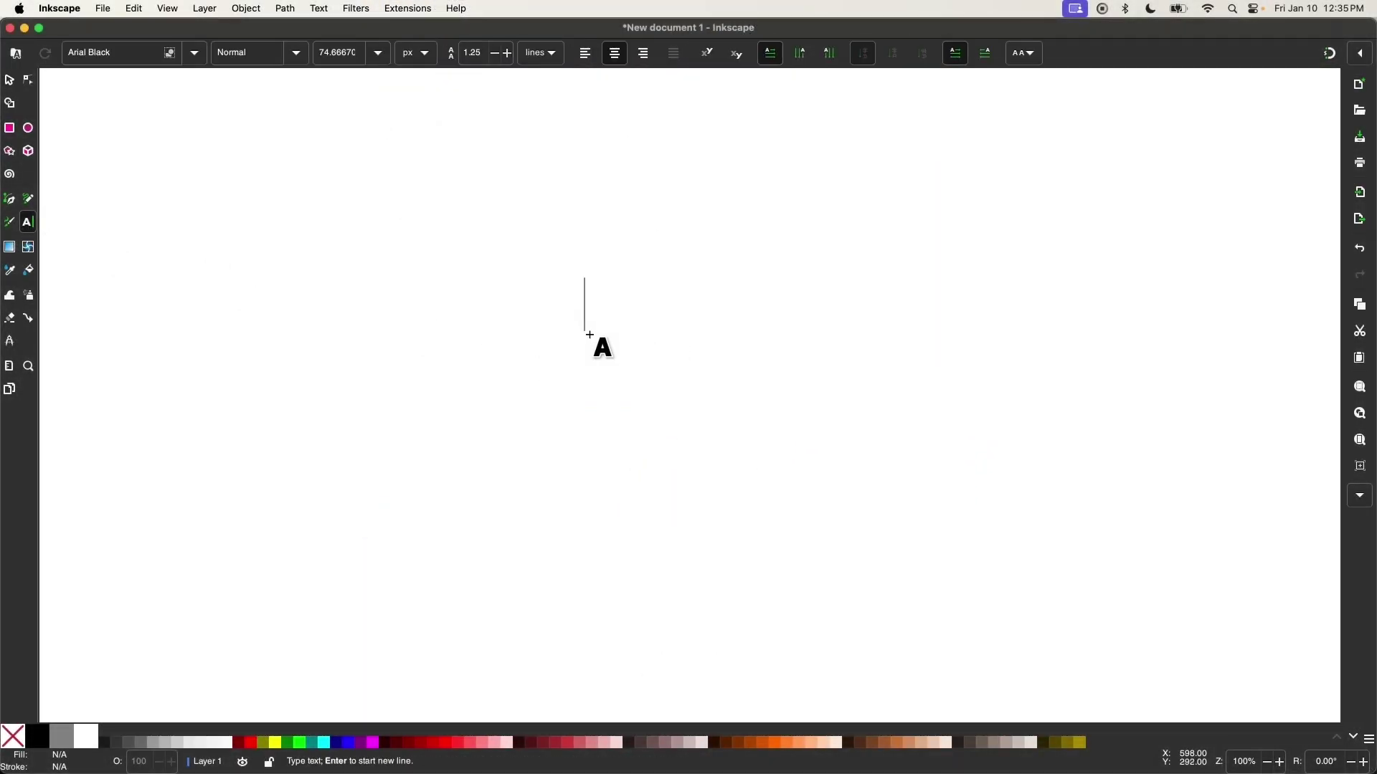
text(INKSCAPE)
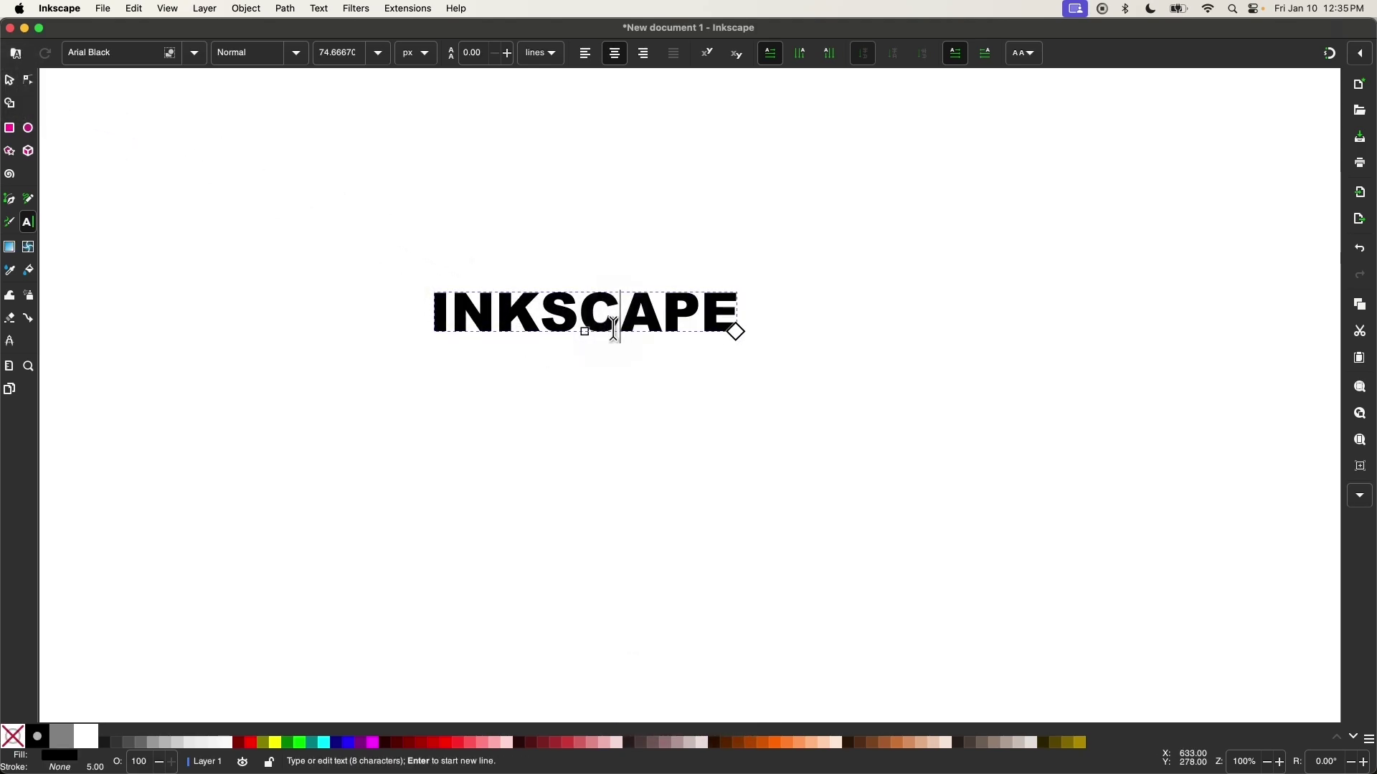
click(10, 80)
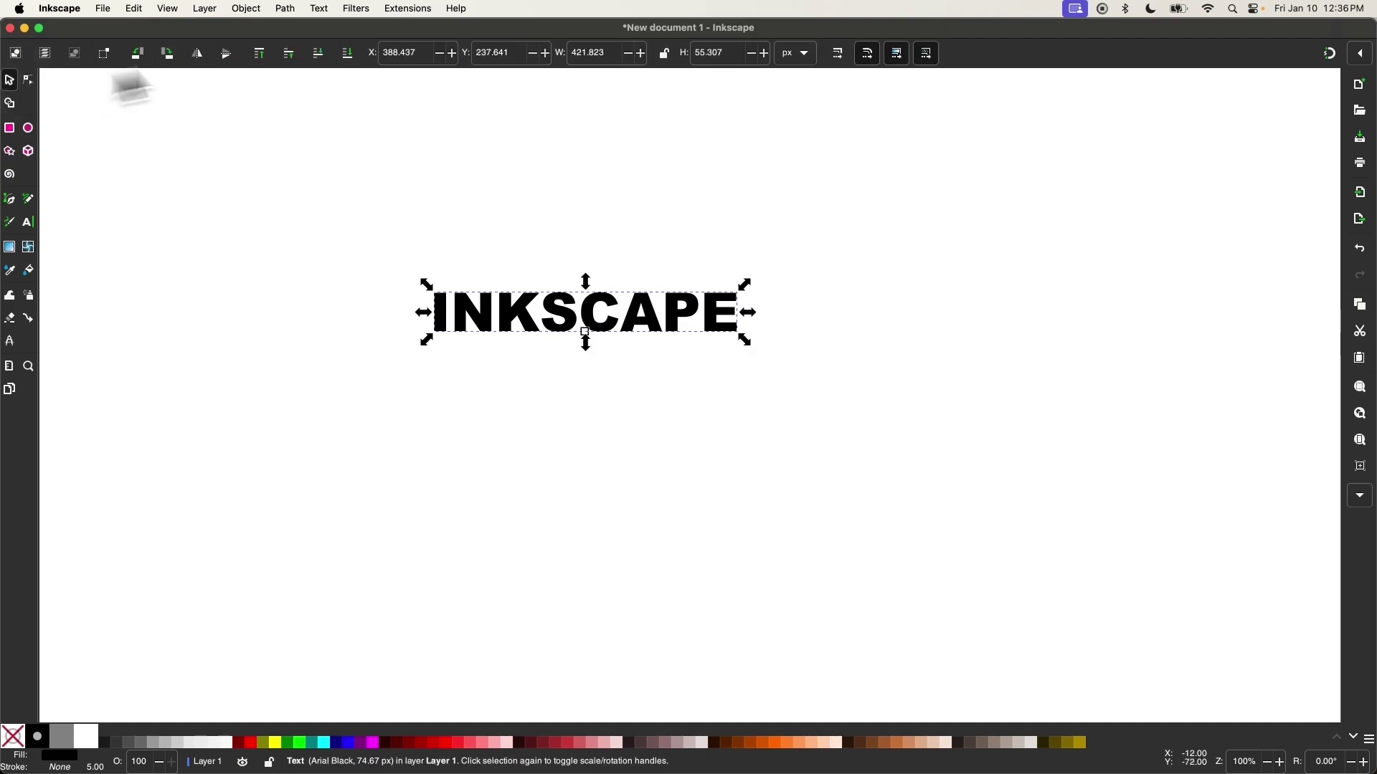
- Search the fonts for "CALL OF" and apply Call of Ops Duty II Regular to the INKSCAPE text
click(320, 9)
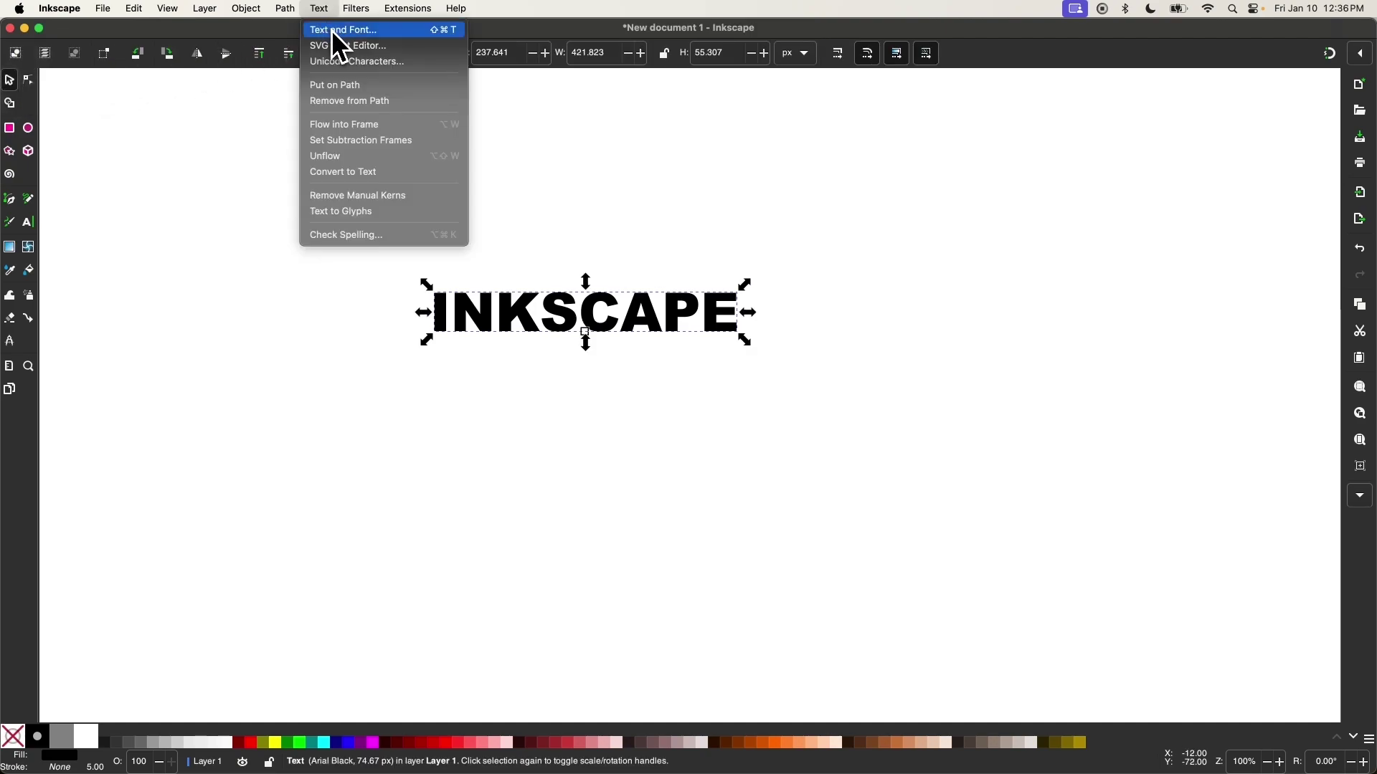
click(343, 32)
click(1298, 145)
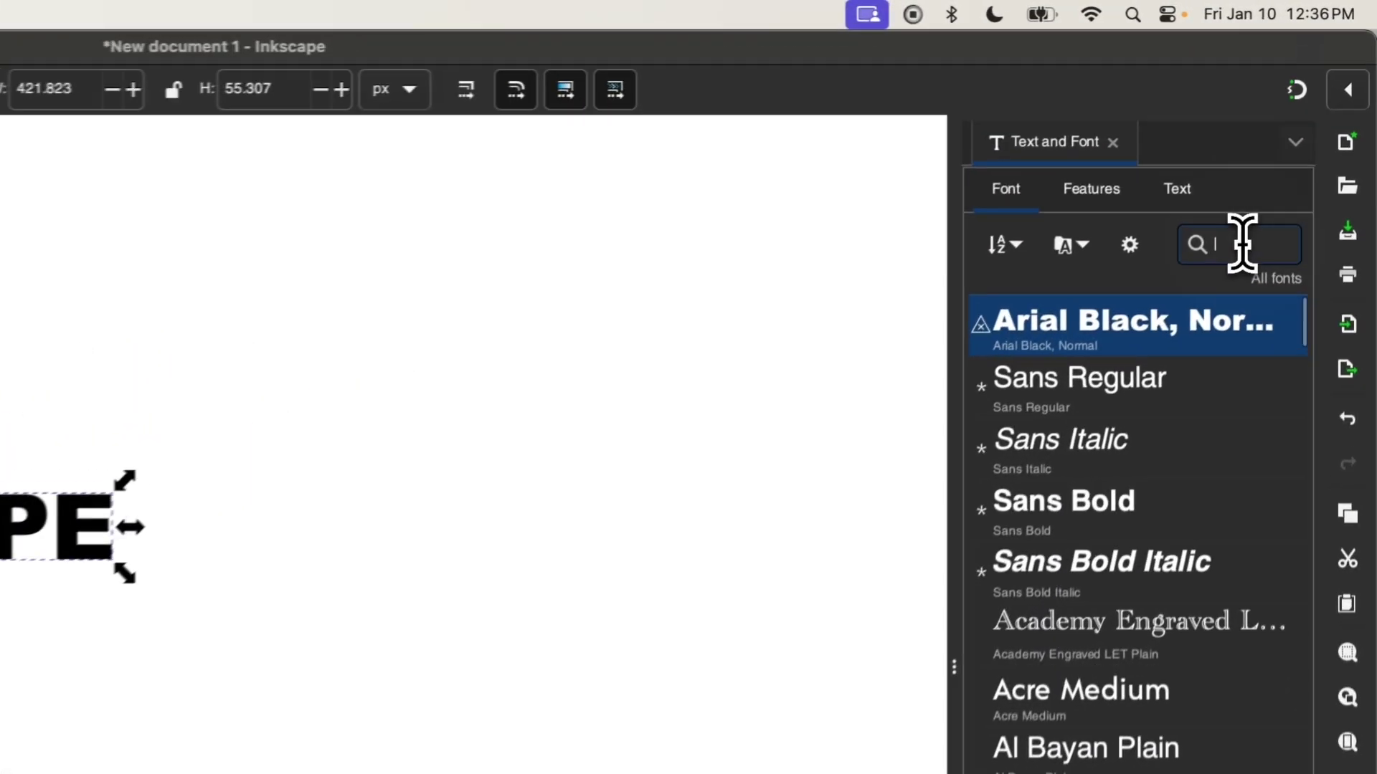
text(CALL OF)
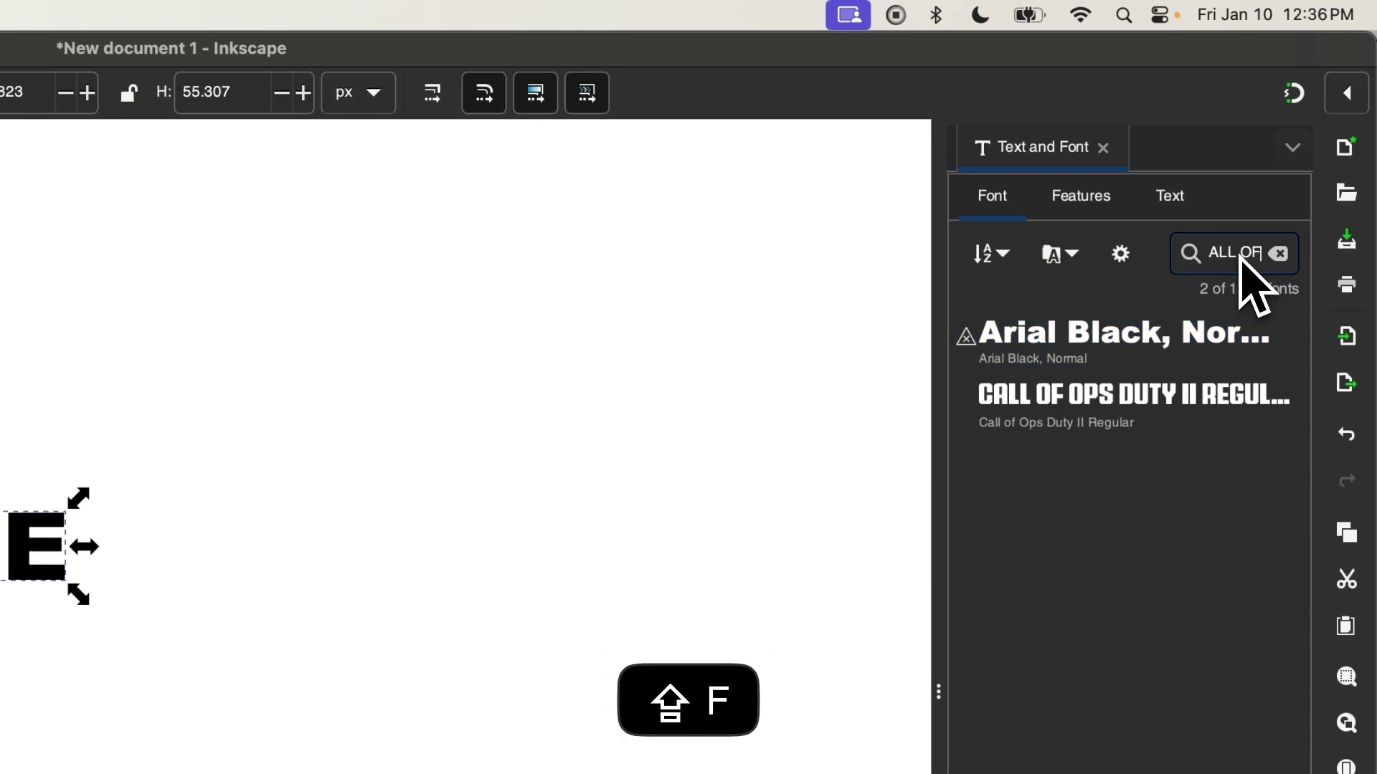
click(1065, 398)
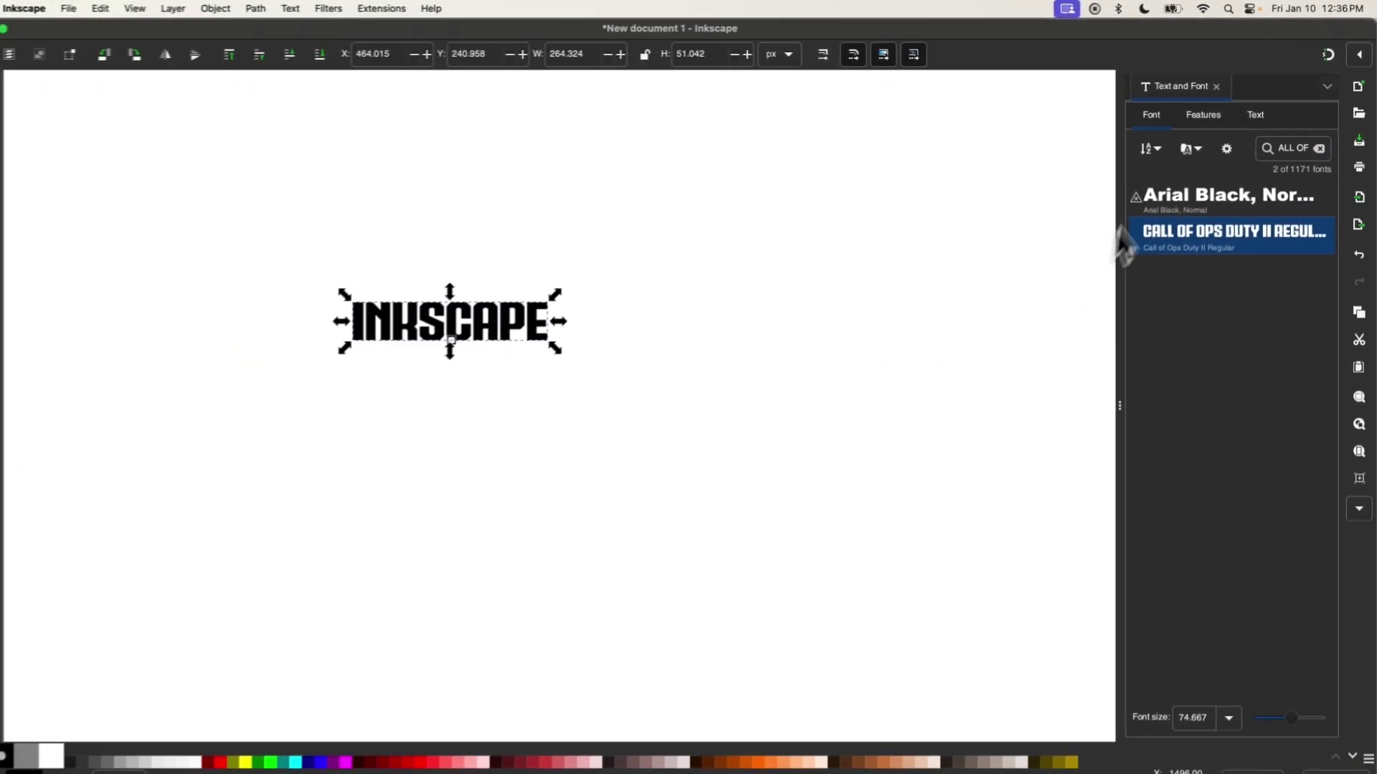
click(1216, 86)
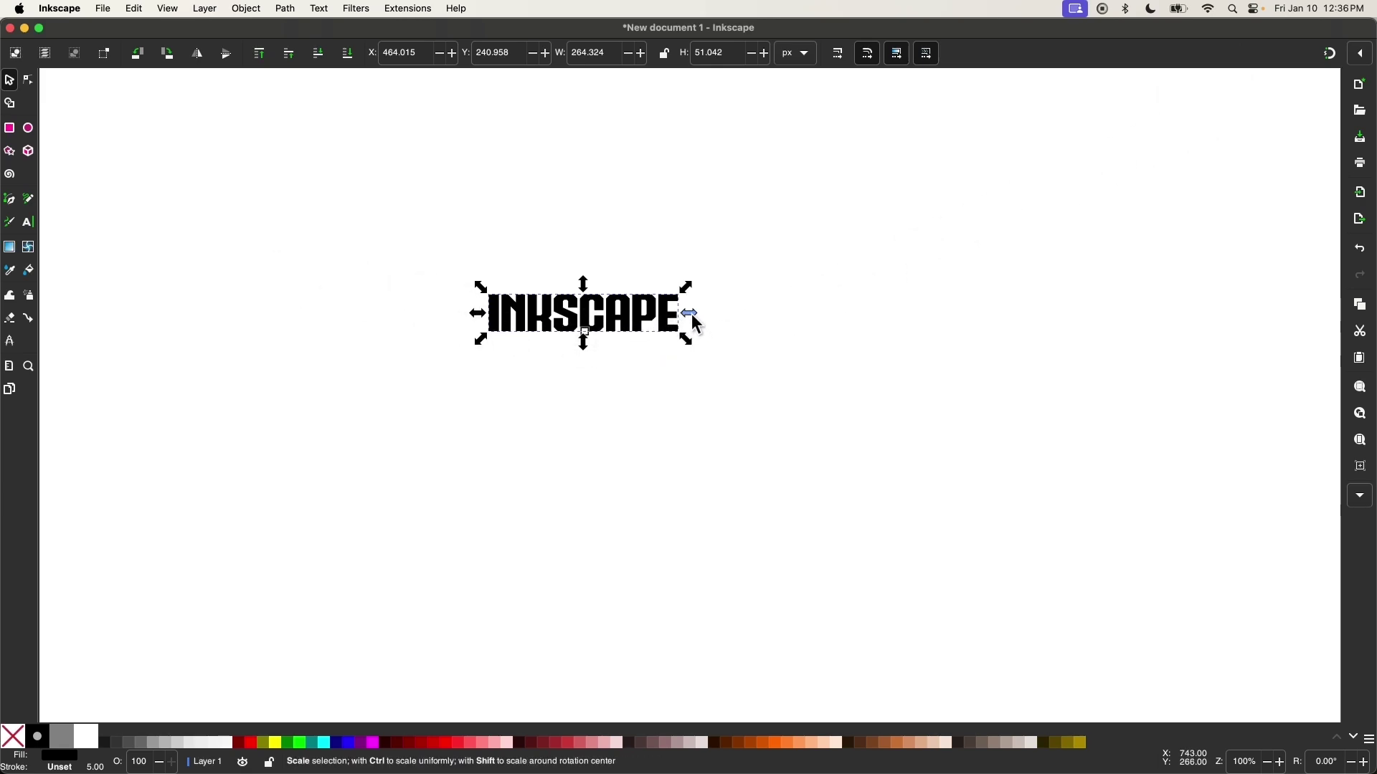
- Scale the INKSCAPE text proportionally to about 735 px wide and move it to the middle of the canvas
drag(694, 321, 1033, 286)
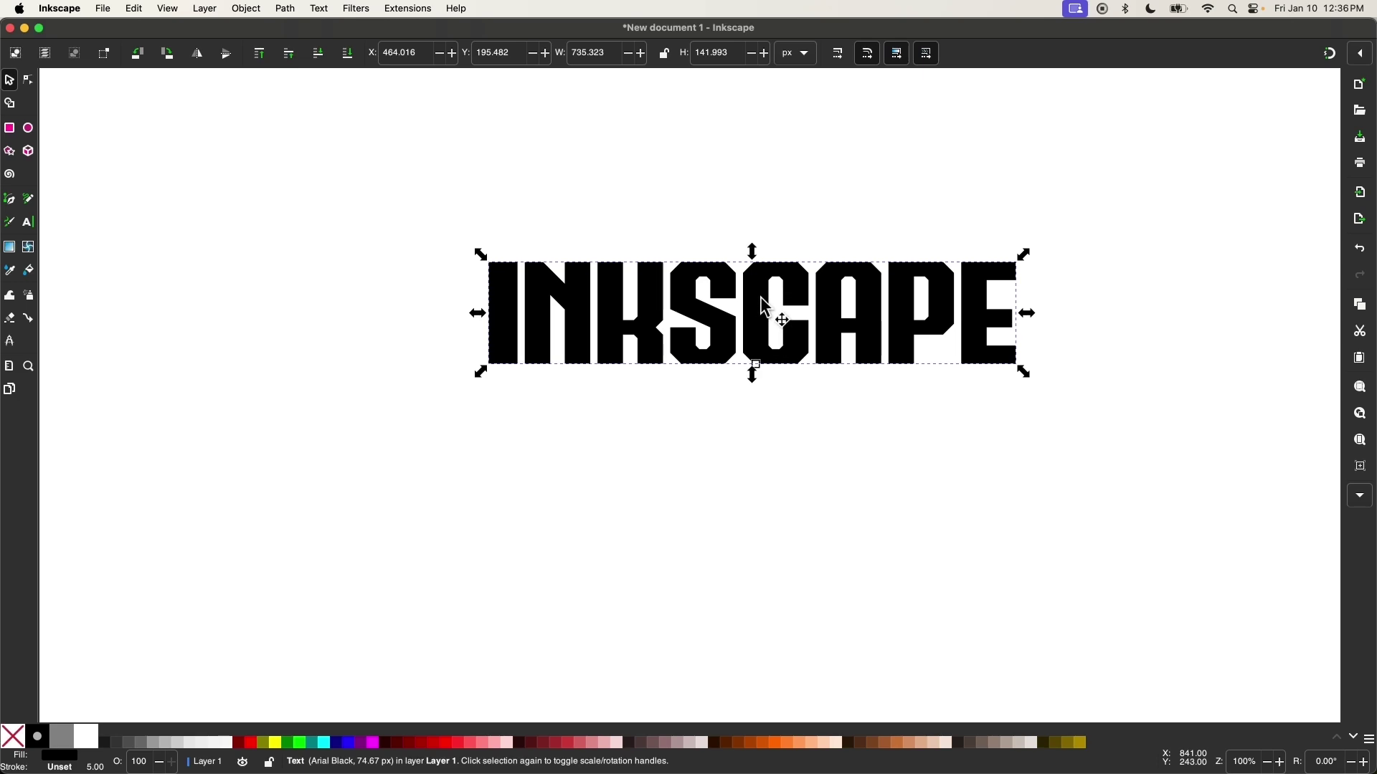
drag(761, 296, 682, 334)
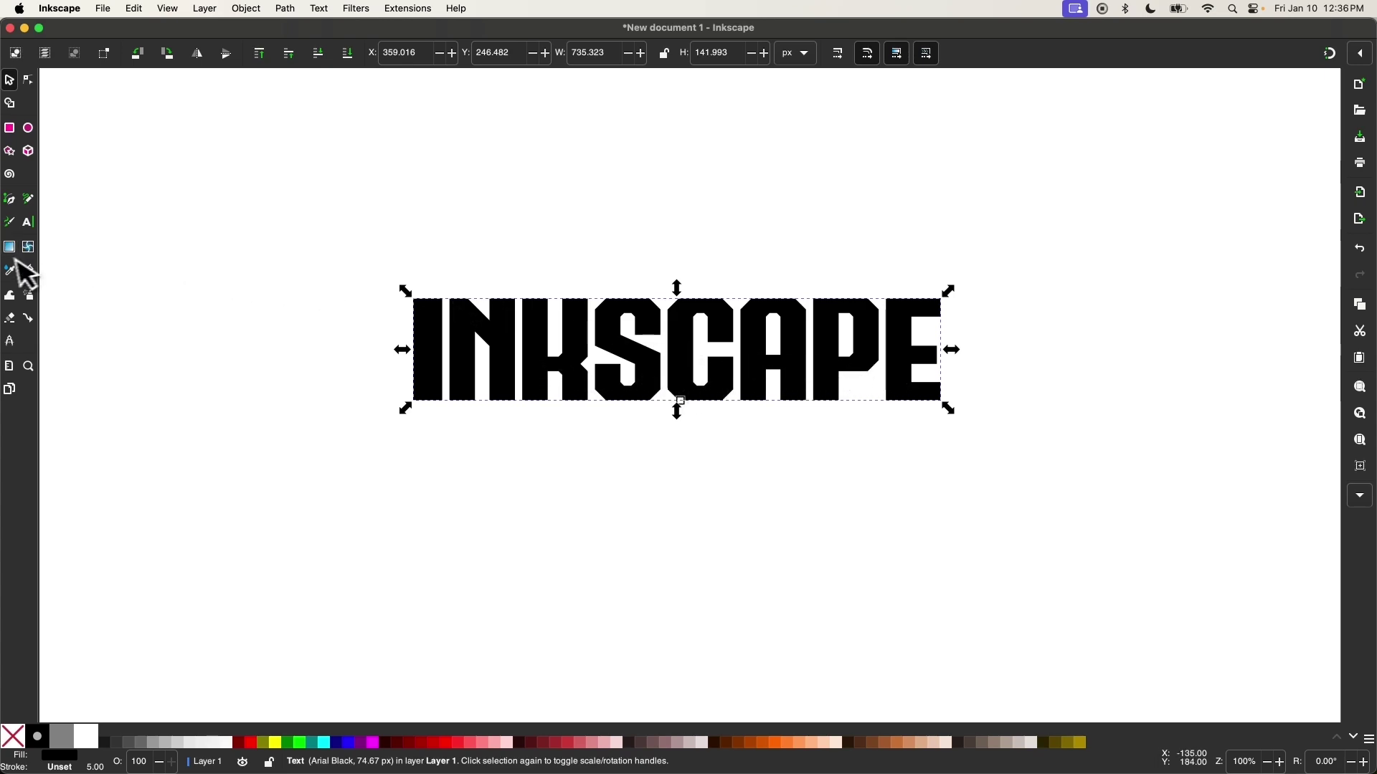
- Increase the spacing between the letters of the INKSCAPE text in stages until the text is about 840 px wide
click(28, 222)
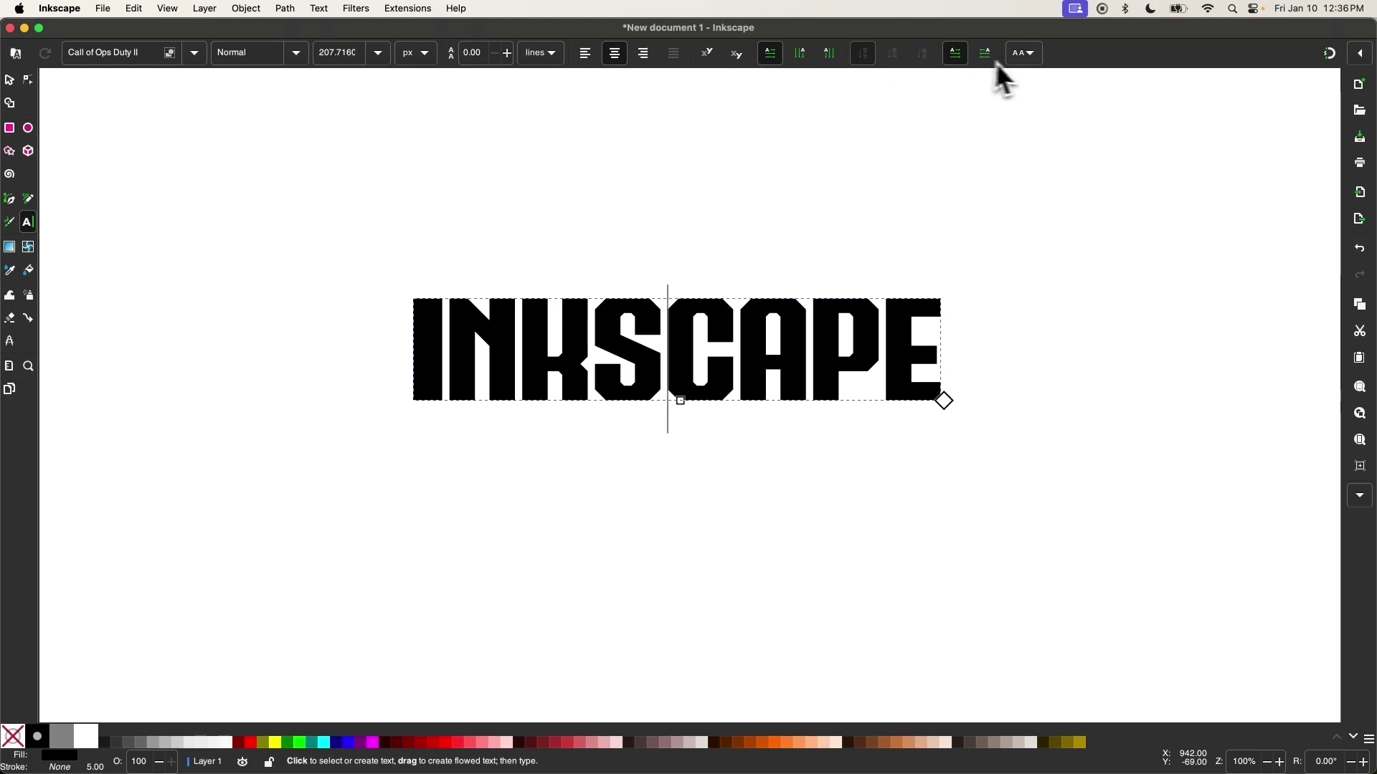
click(1025, 53)
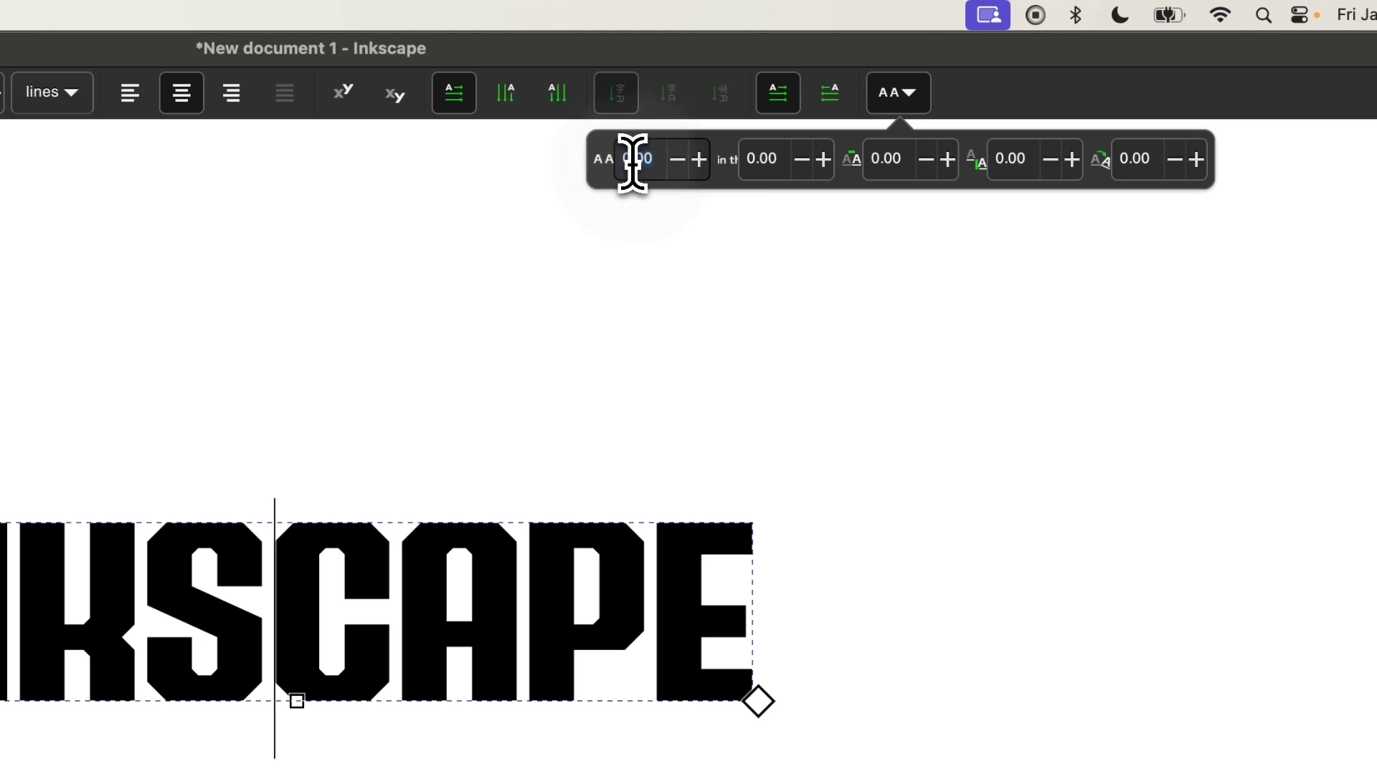
click(633, 193)
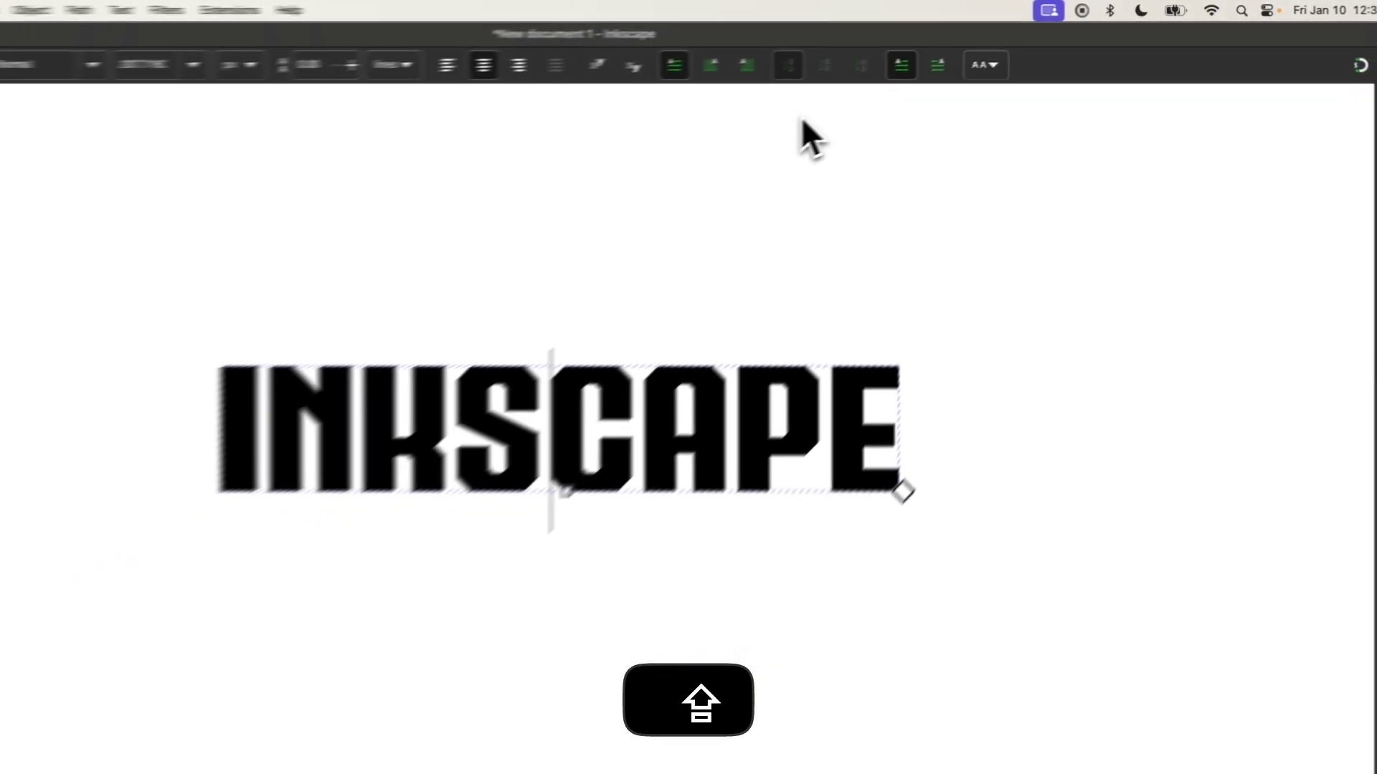
click(1023, 54)
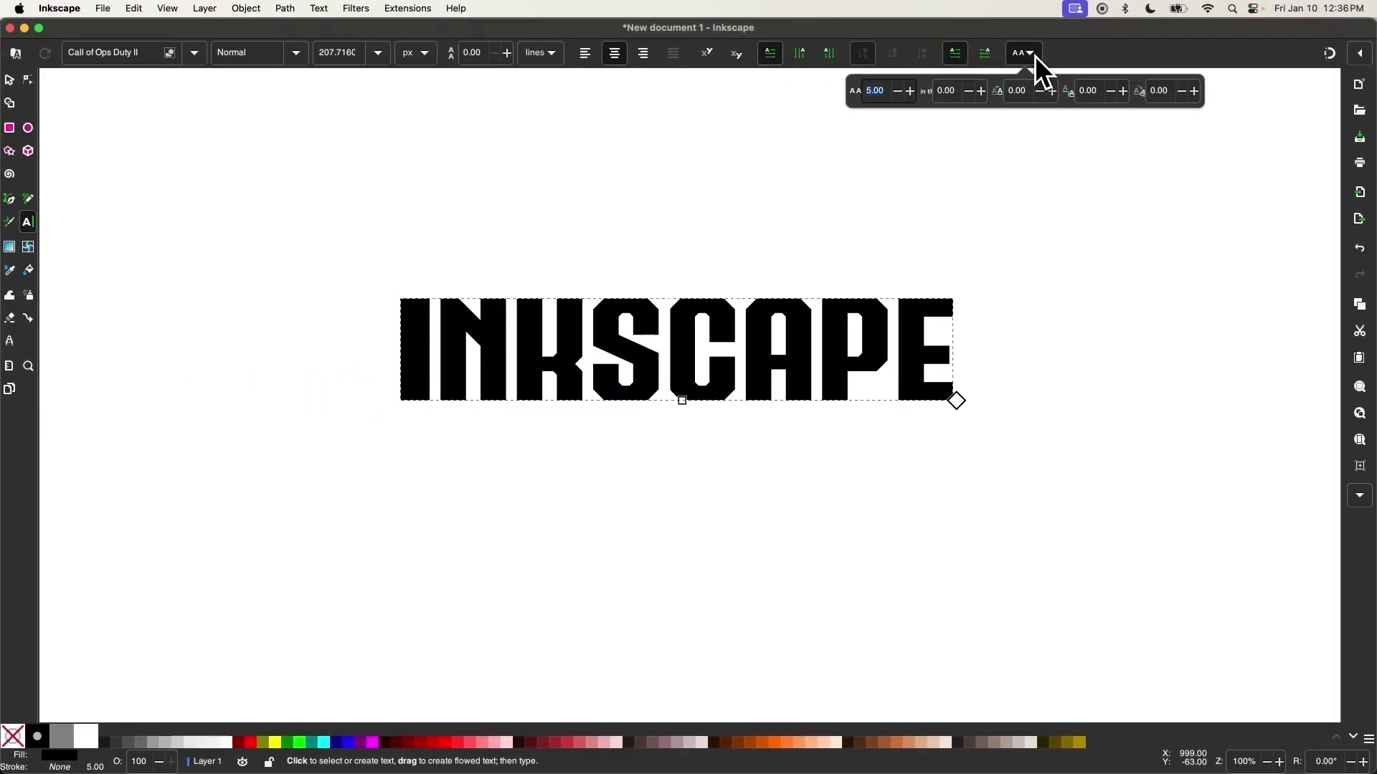
click(880, 93)
text(5.0)
key(Return)
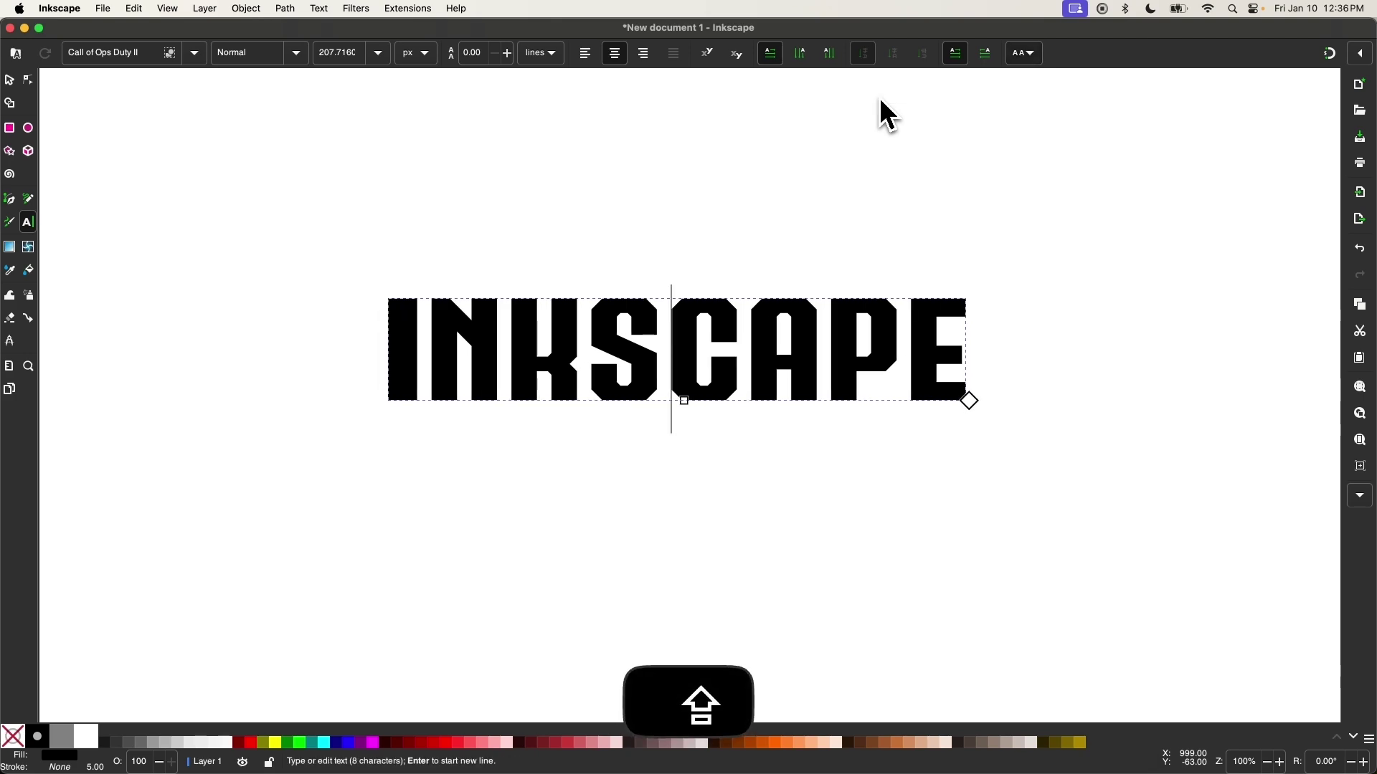
click(1027, 55)
text(10)
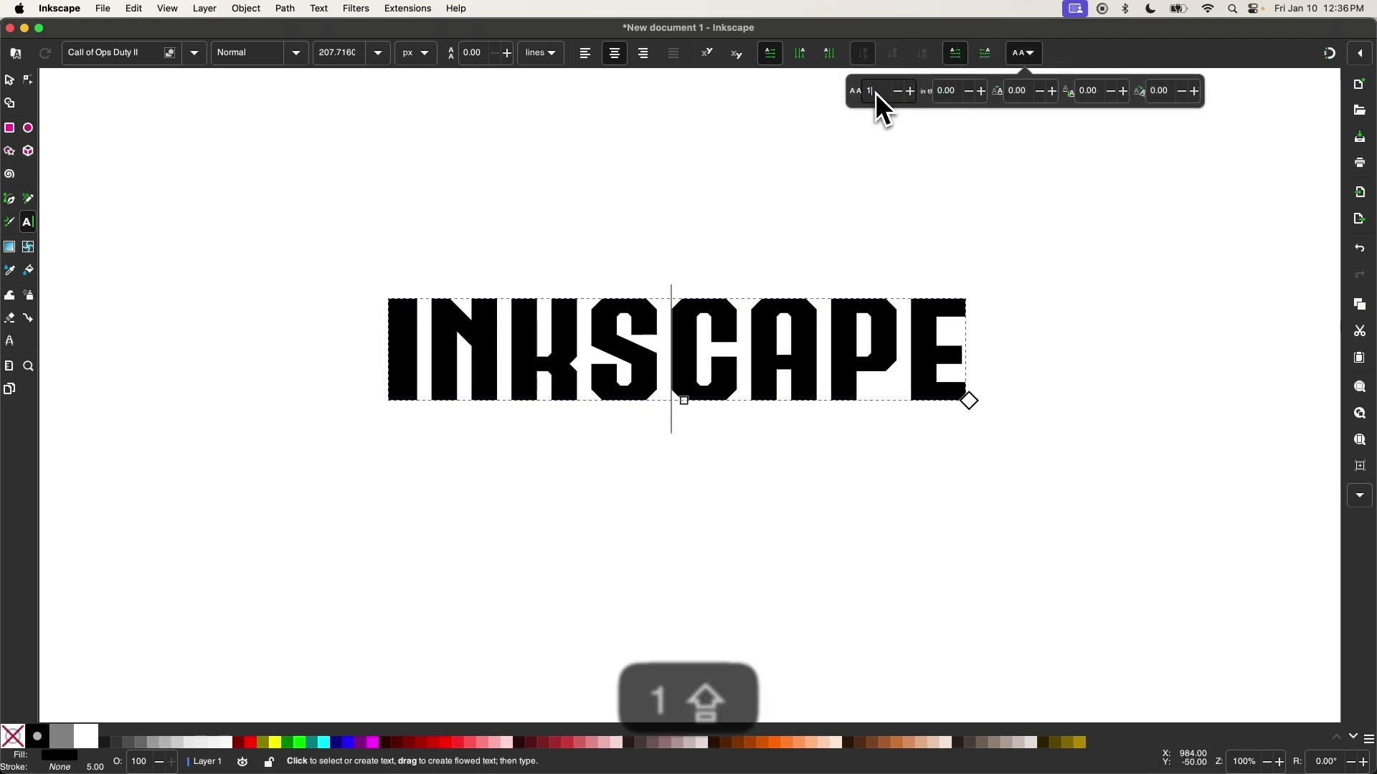
key(Return)
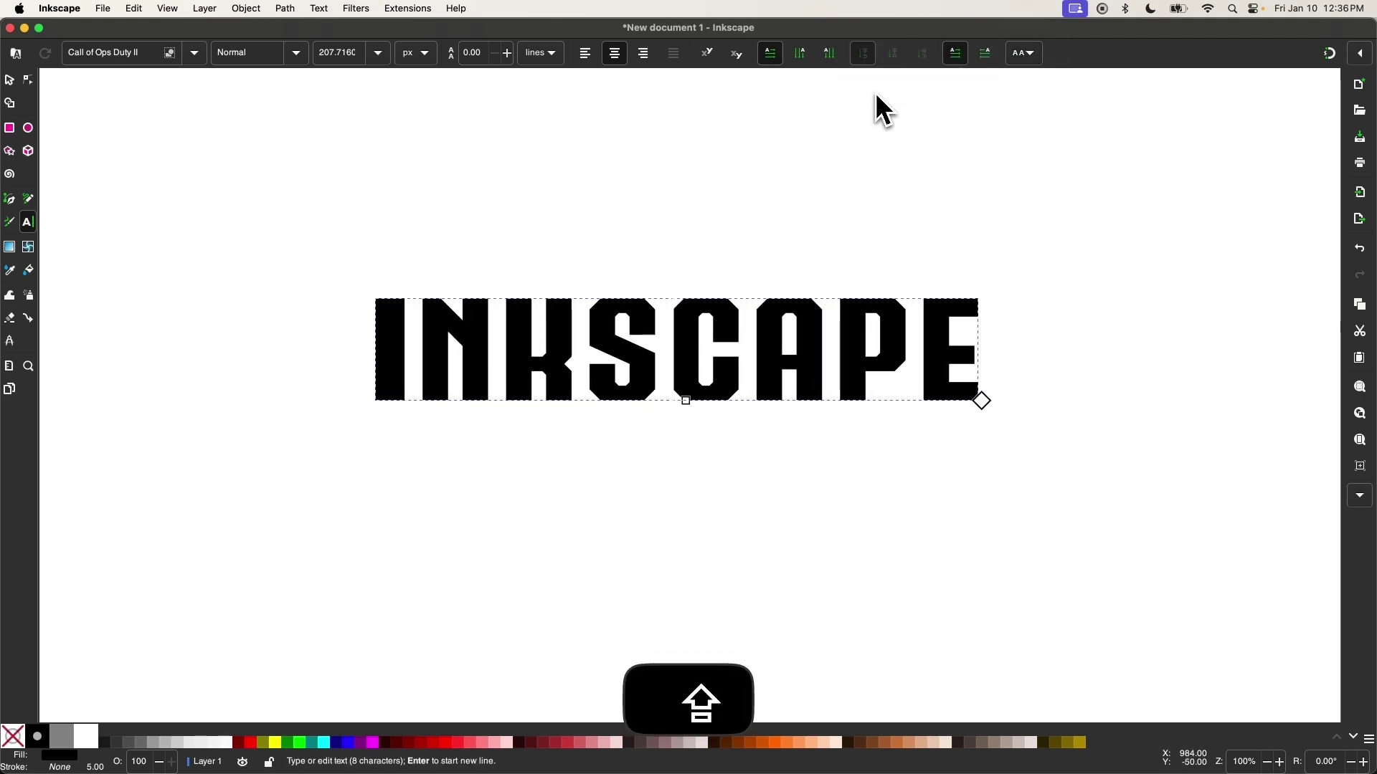
- Convert the INKSCAPE text into a single path and reposition it near the middle of the canvas
click(10, 81)
drag(733, 374, 702, 381)
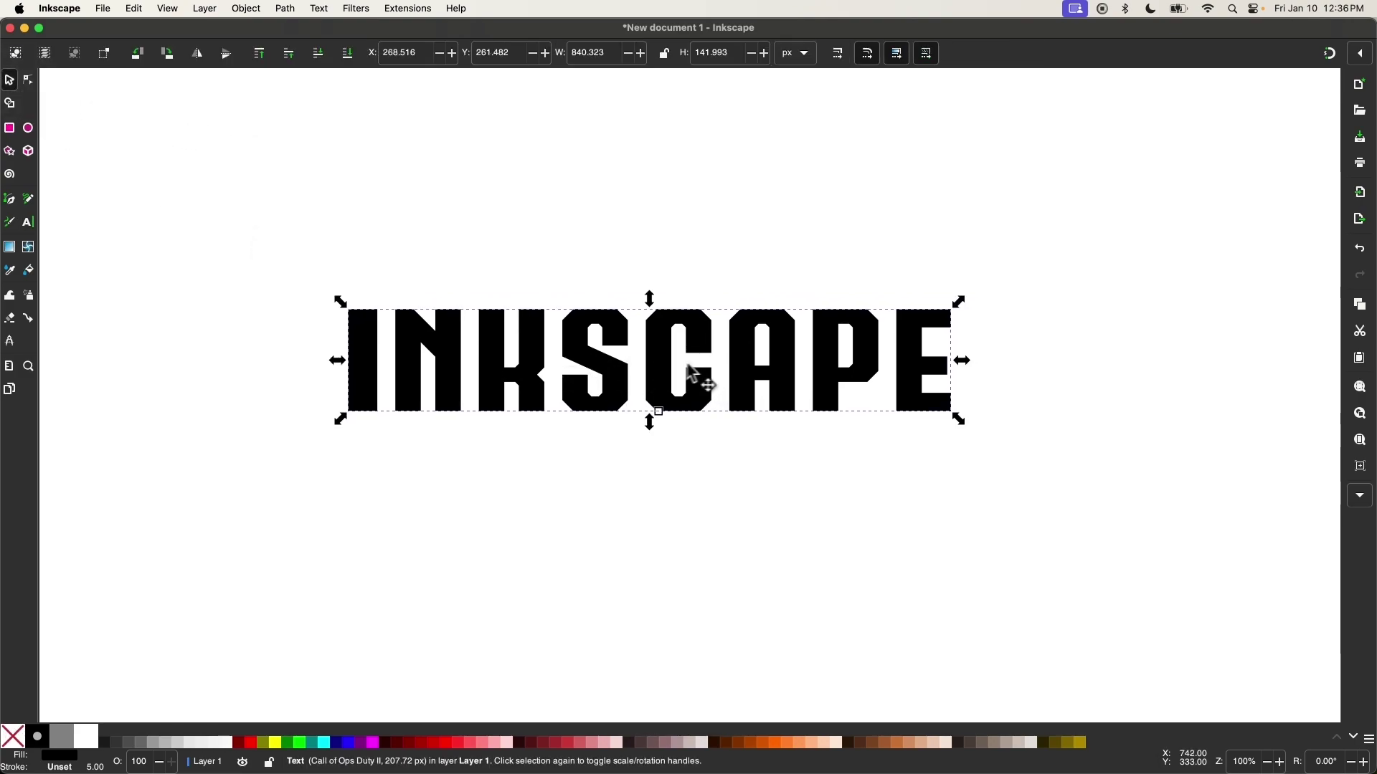
click(286, 10)
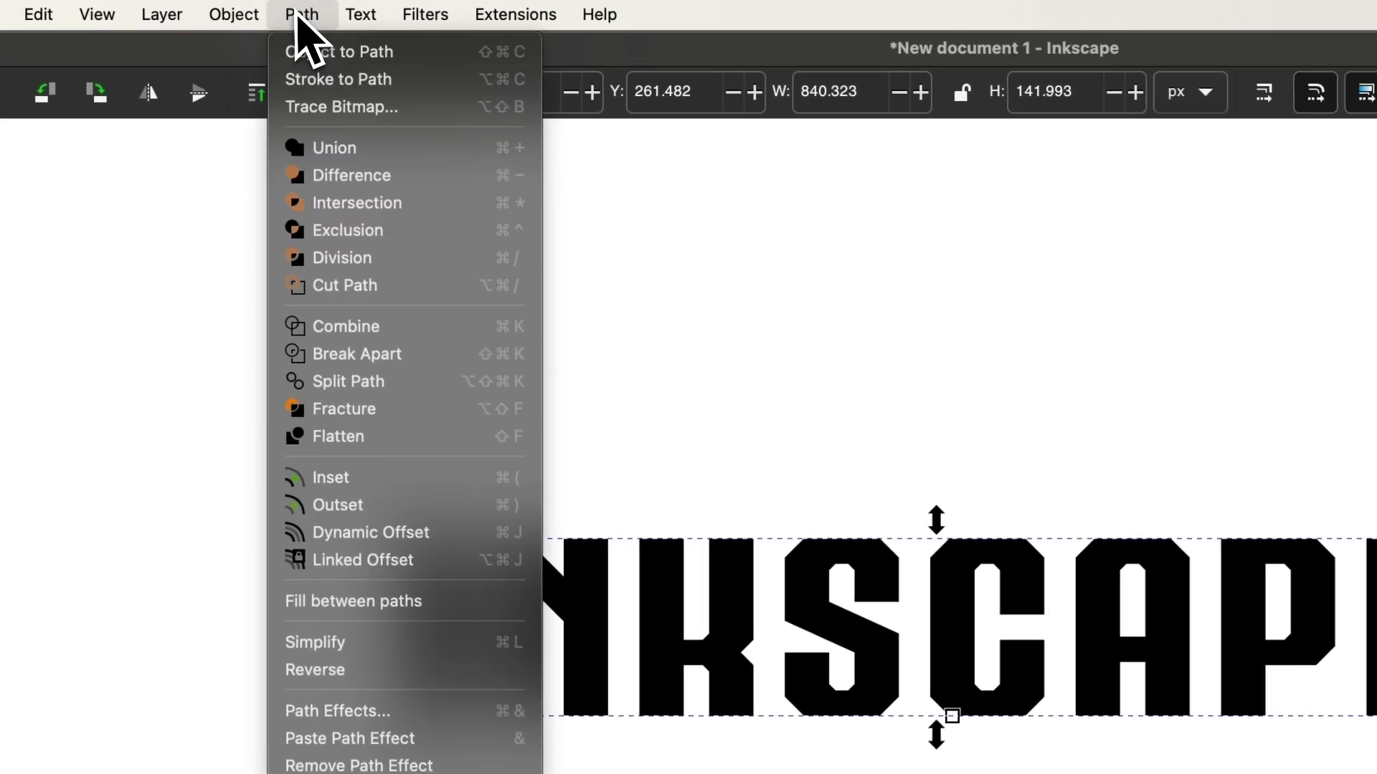
click(308, 52)
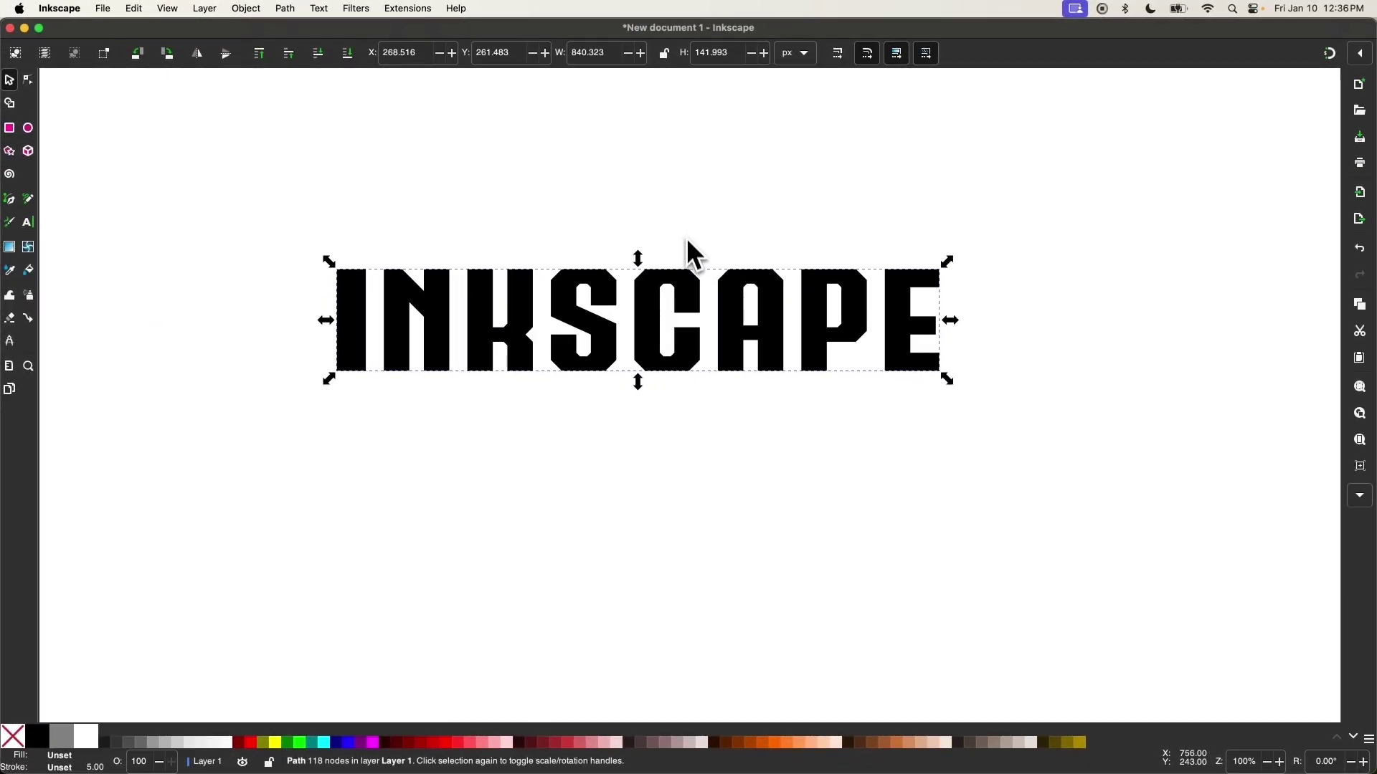
drag(688, 283, 663, 325)
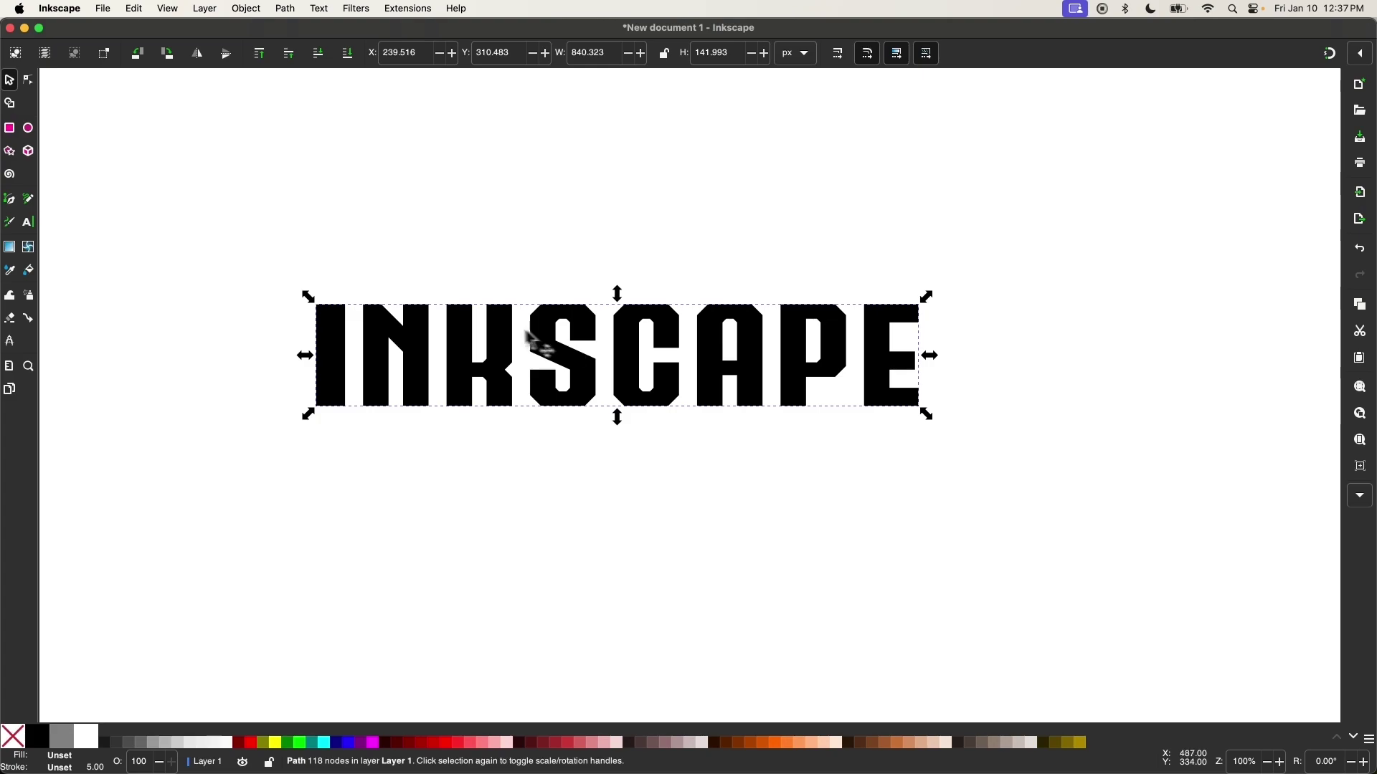
- Add an Envelope Deformation path effect to the INKSCAPE path
click(282, 9)
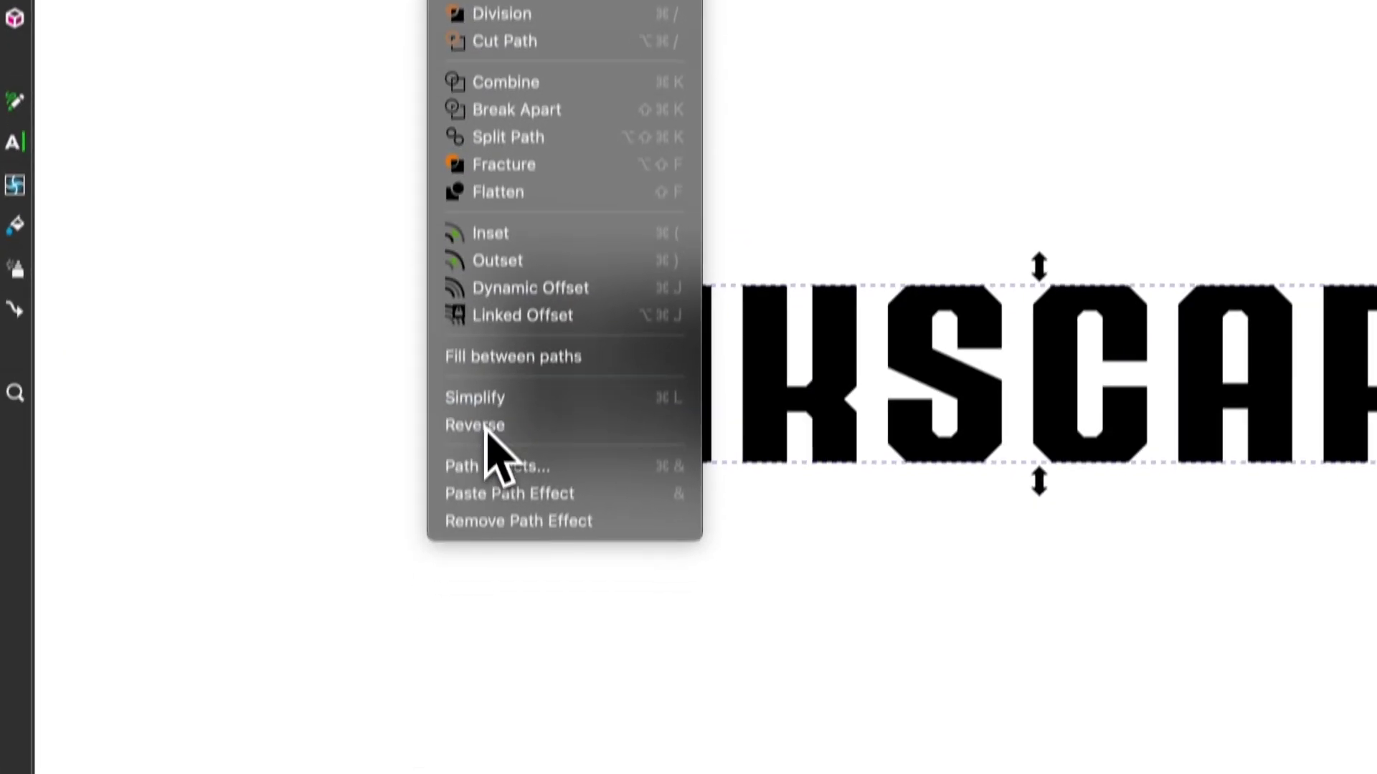
click(301, 424)
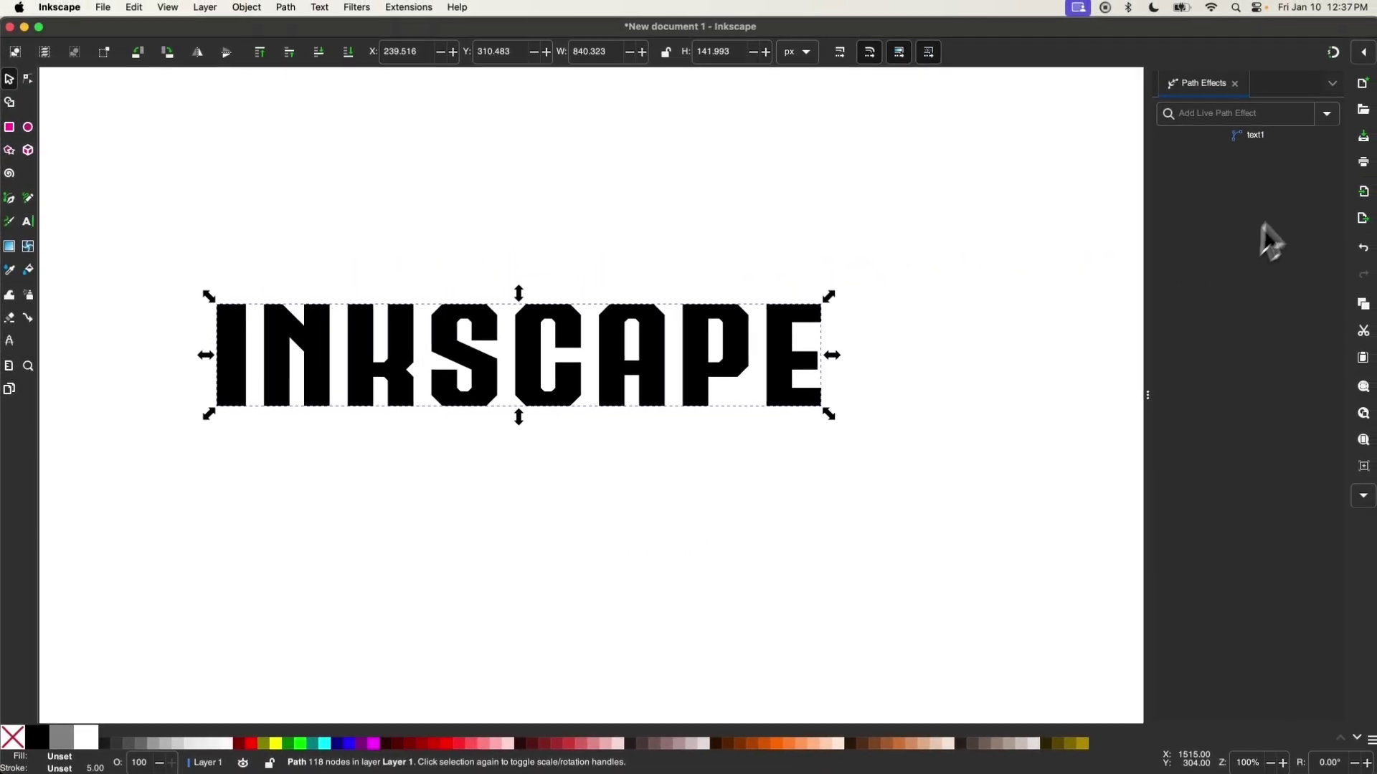
click(1321, 113)
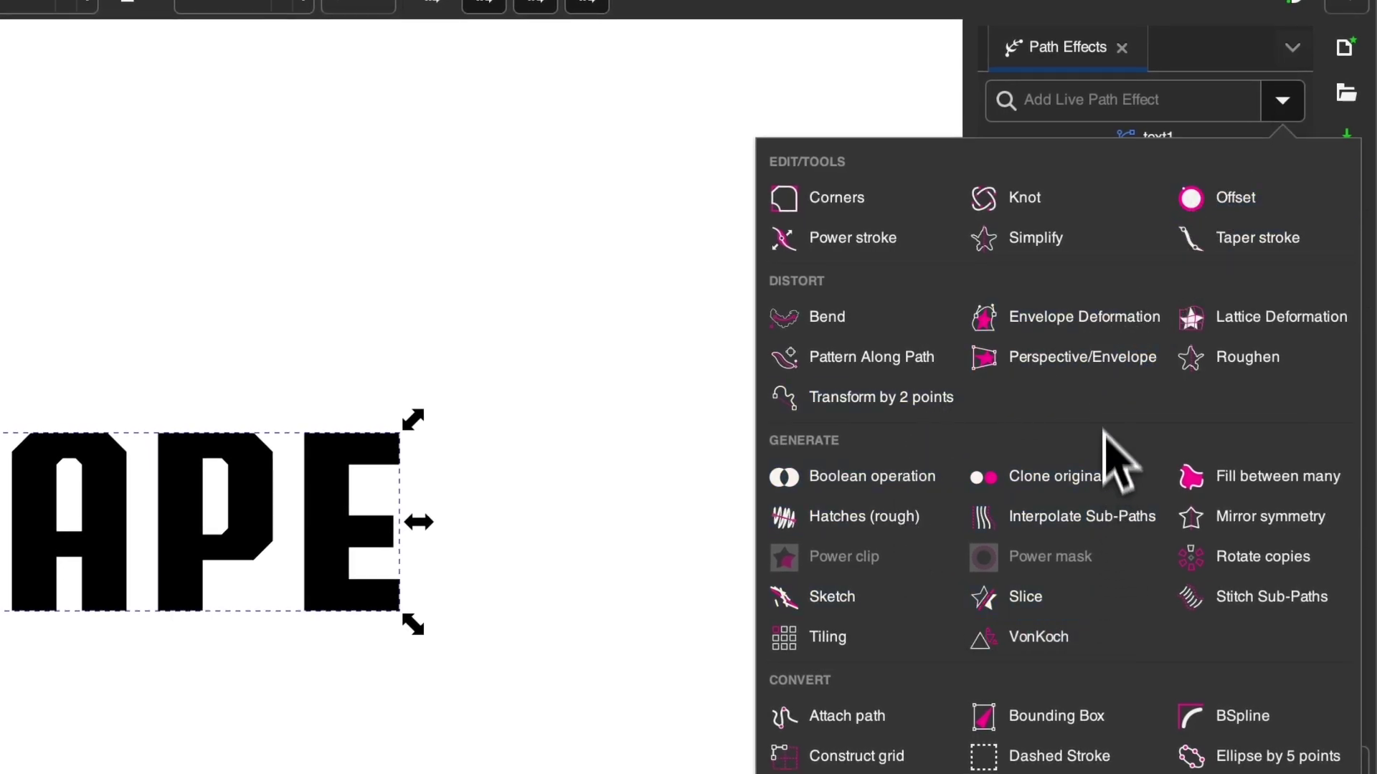
click(1051, 319)
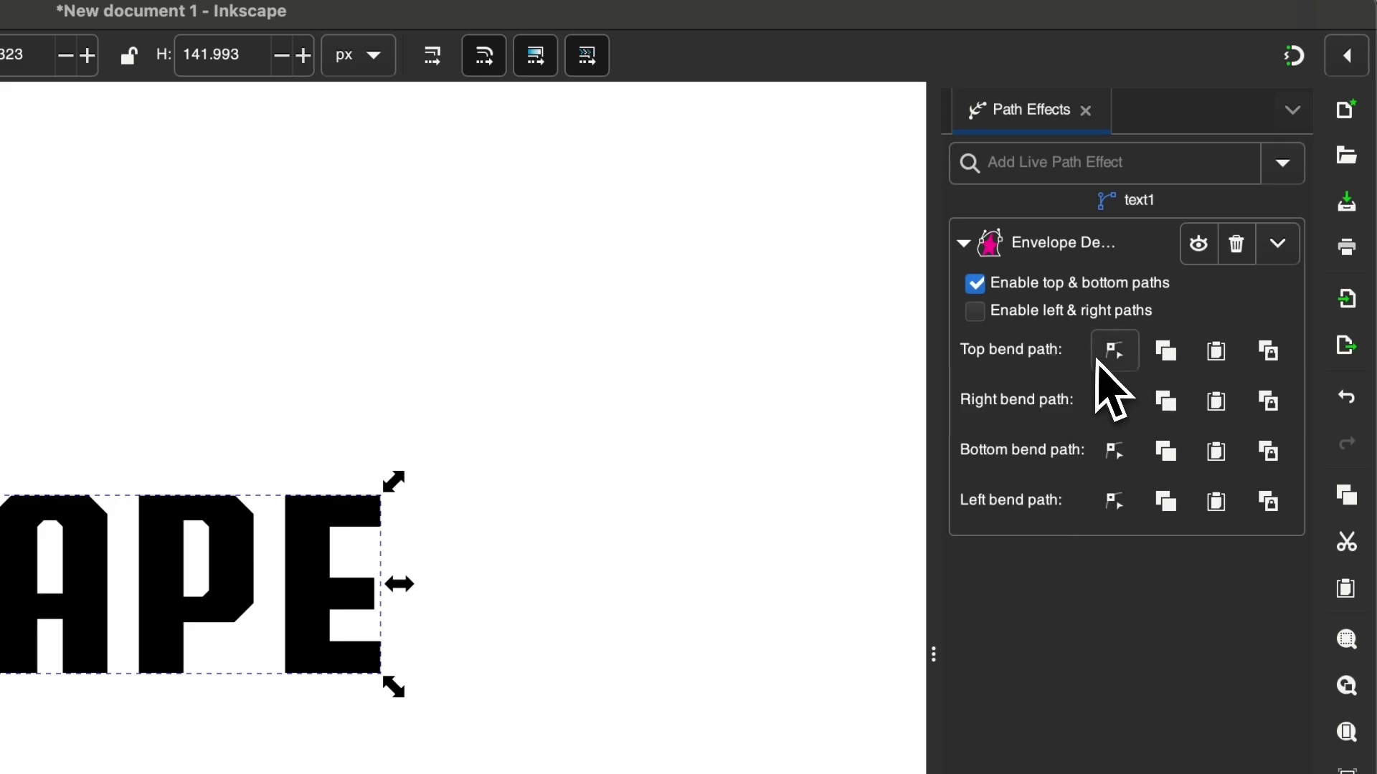
- Bend the envelope's top path upward into a shallow arch across the INKSCAPE path
click(1117, 352)
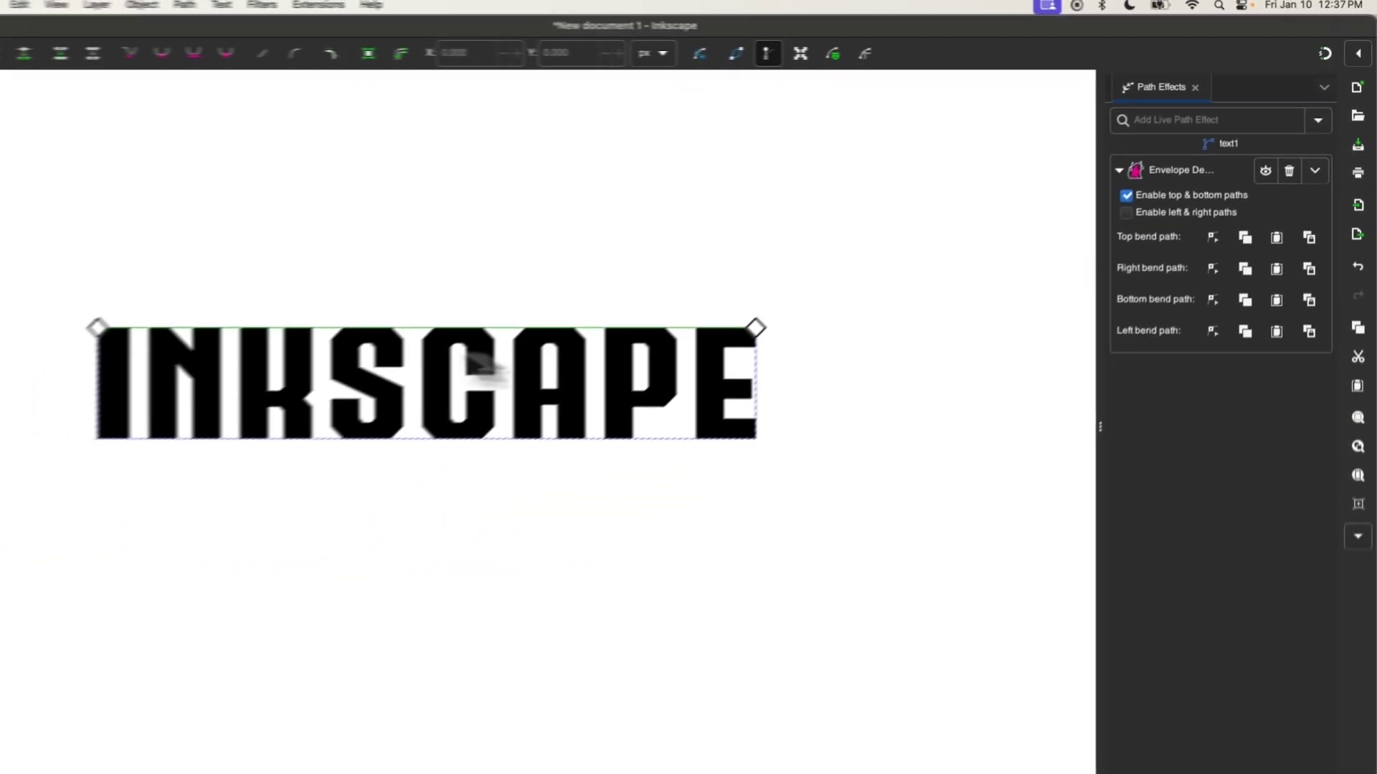
scroll(337, 342, down, 1)
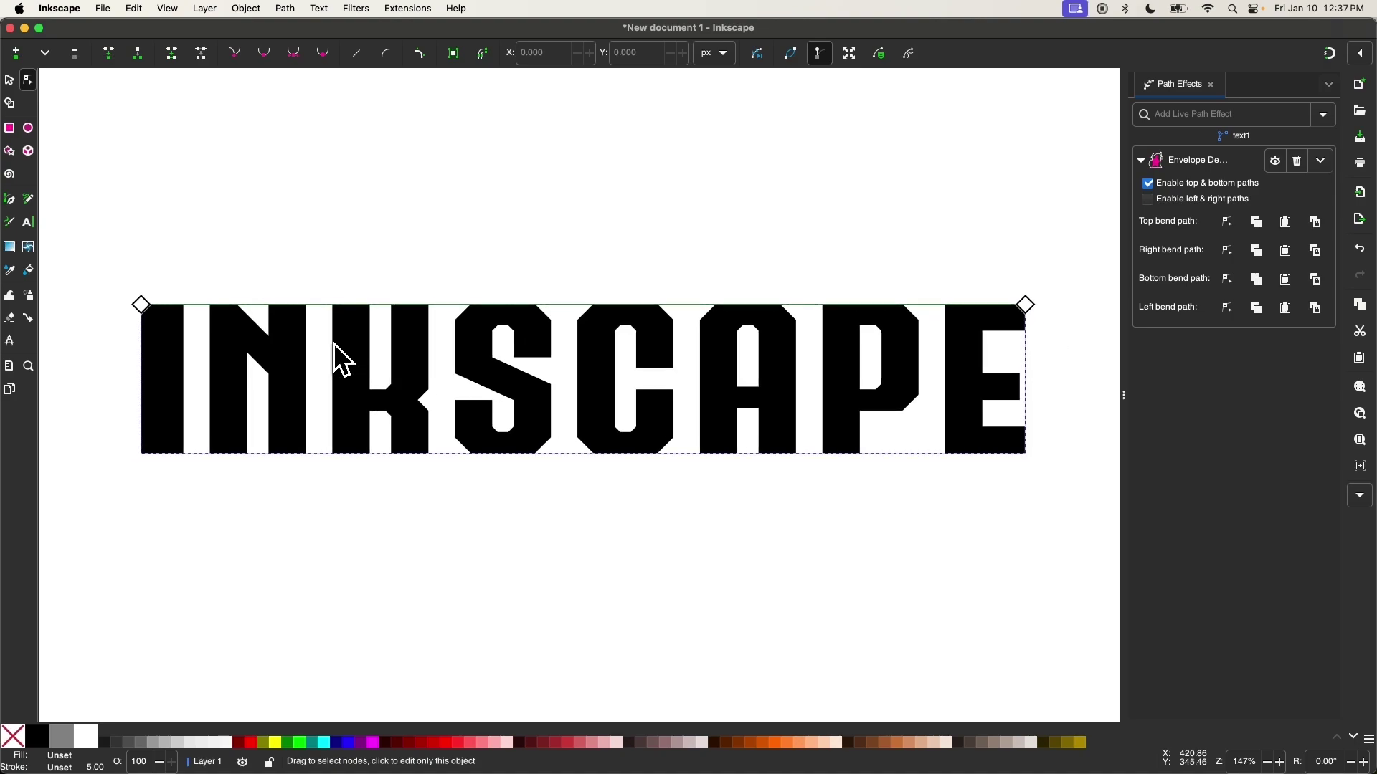
scroll(348, 348, left, 2)
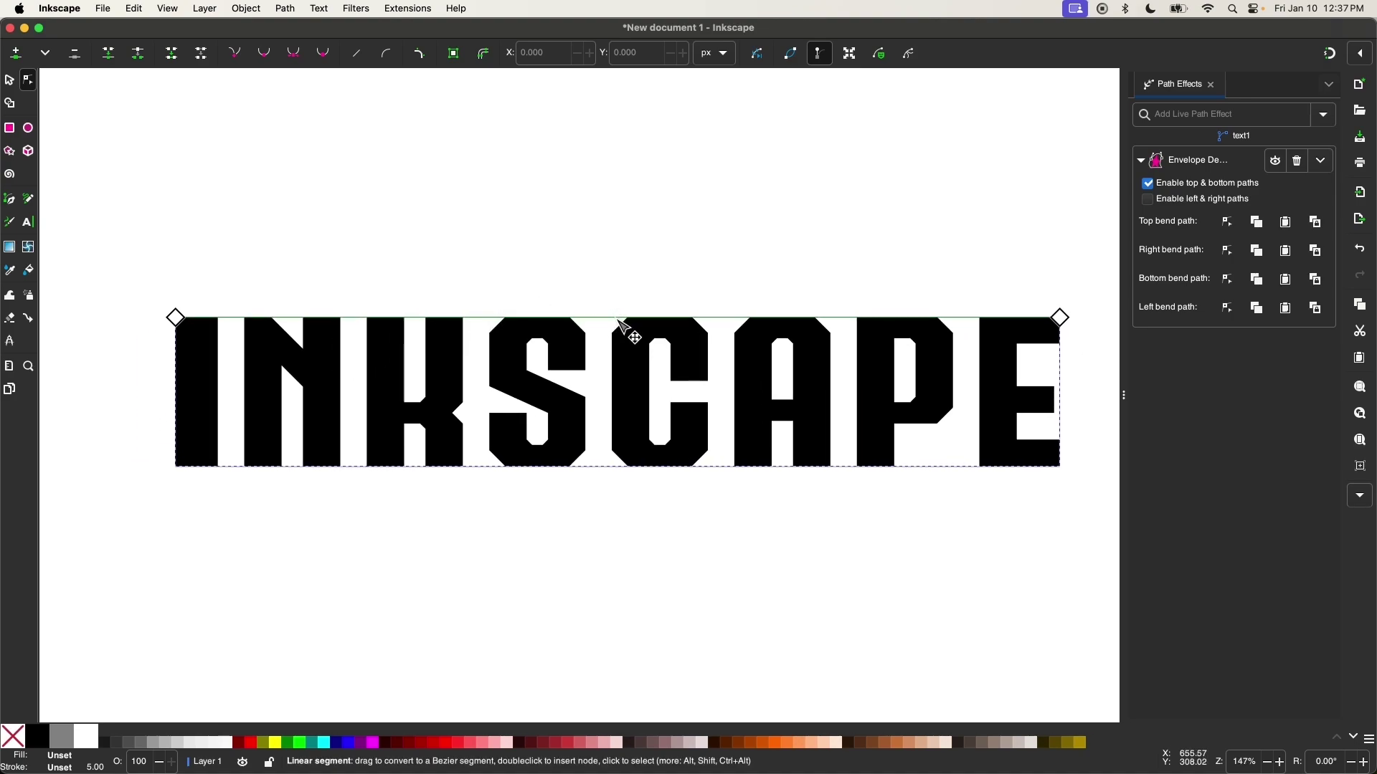
drag(617, 319, 623, 280)
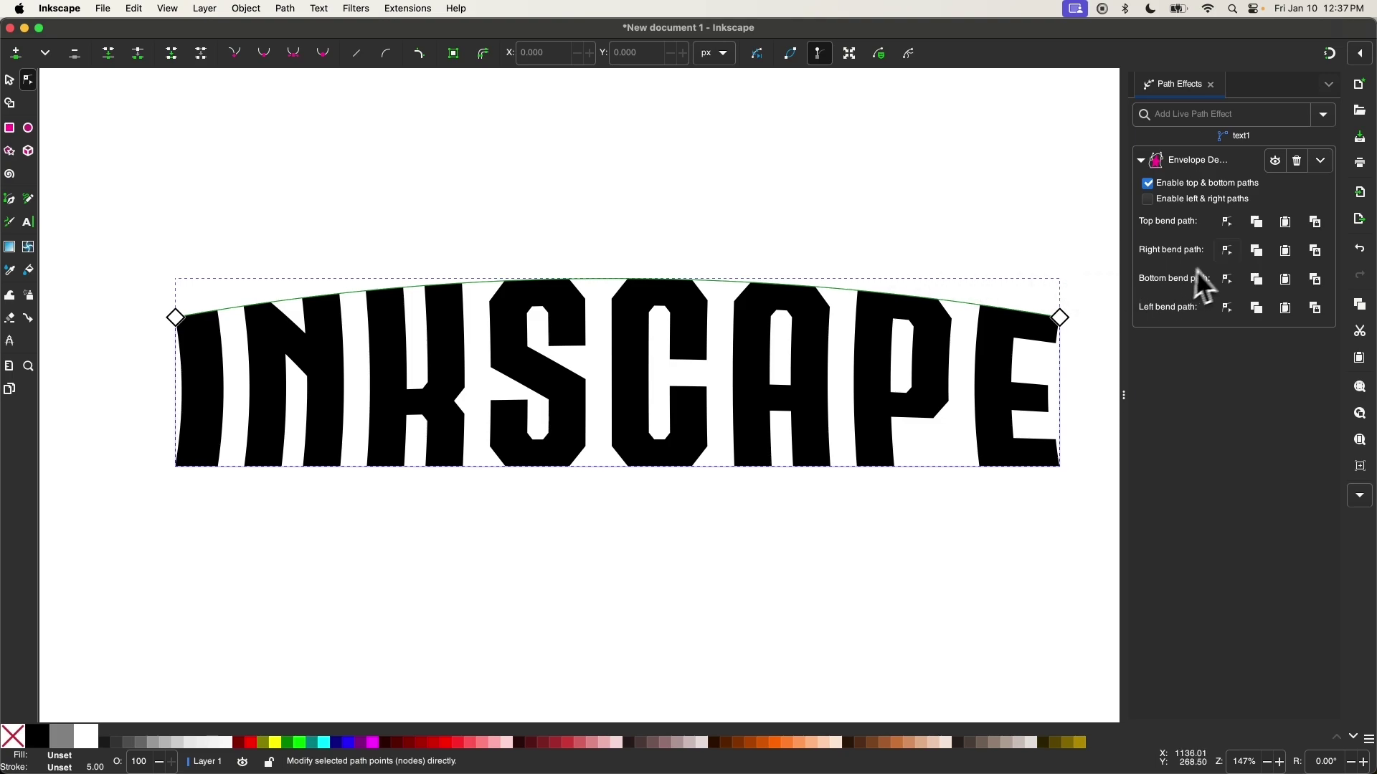
- Bend the envelope's bottom path upward in the middle so that it parallels the arched top path
click(1229, 286)
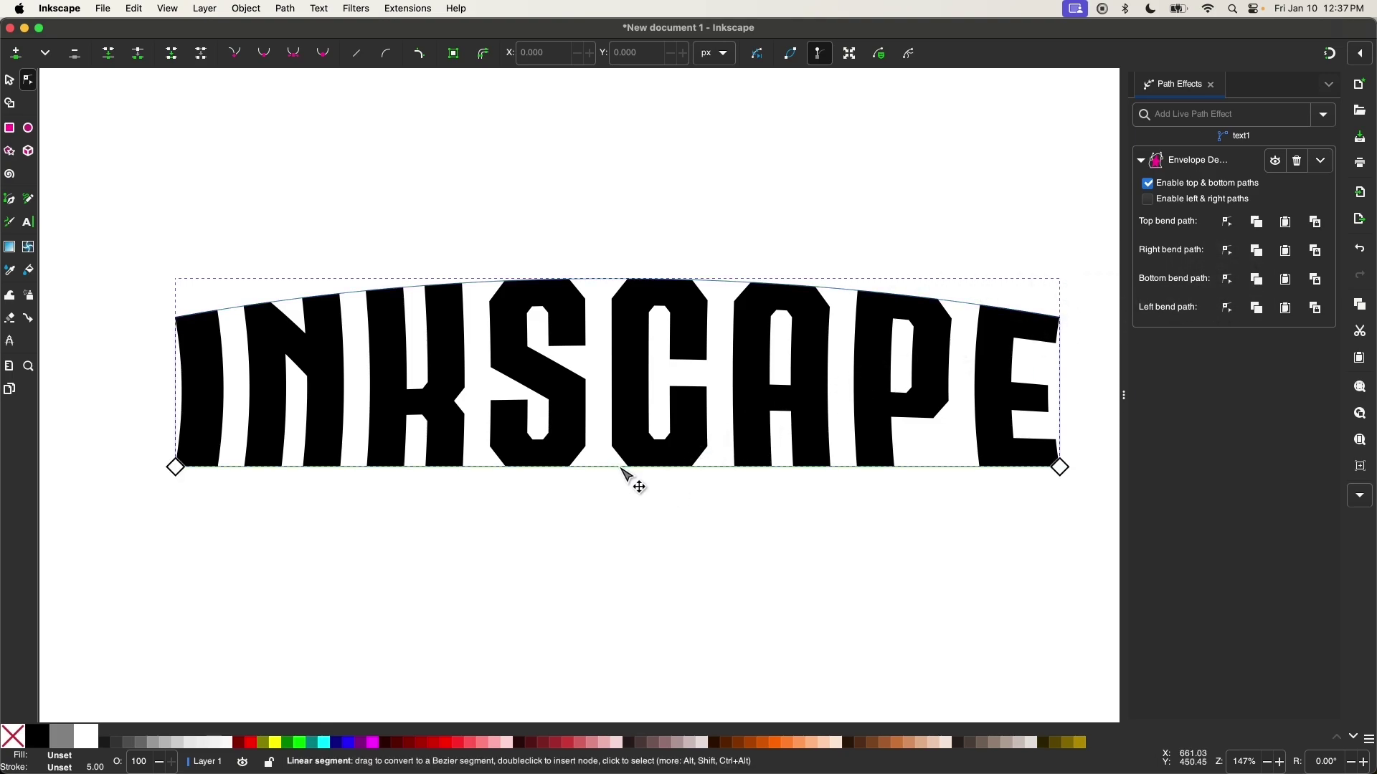
drag(624, 469, 624, 430)
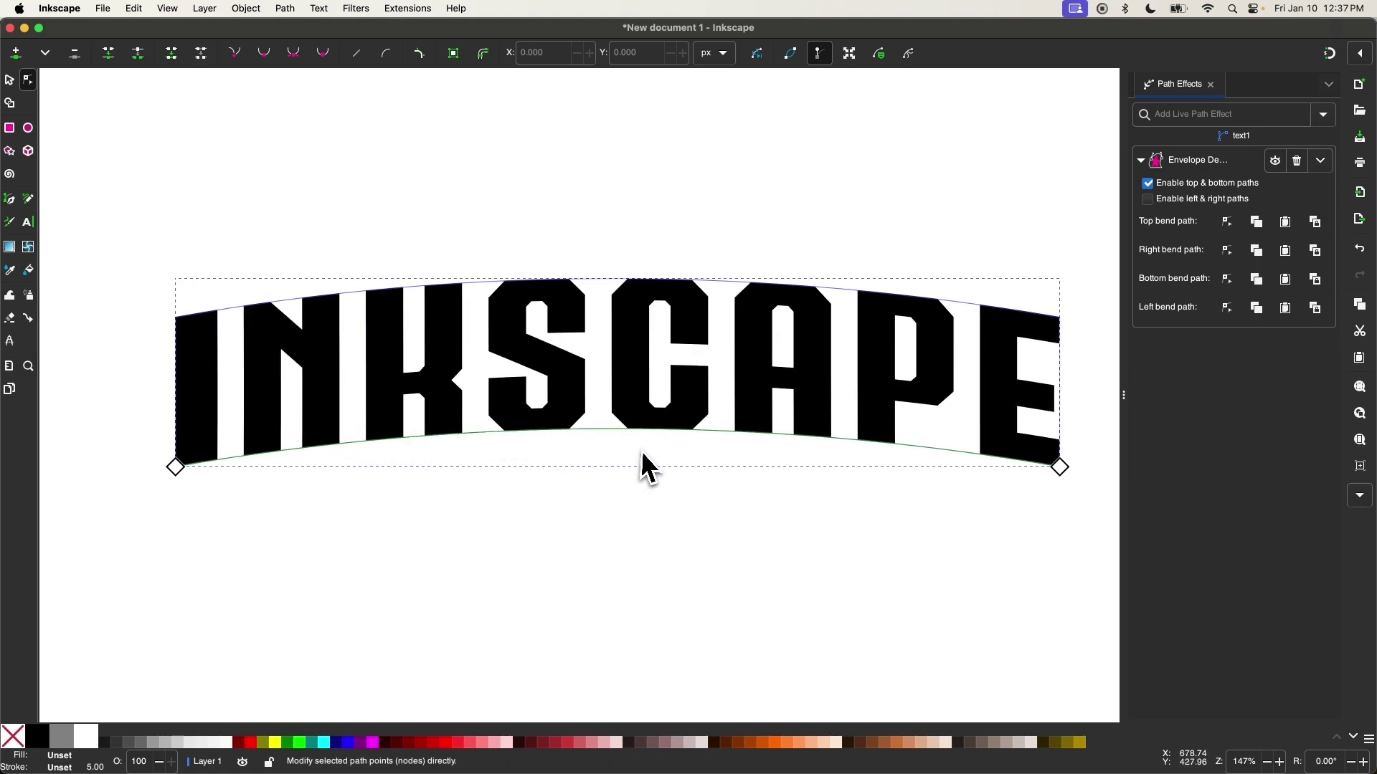
drag(646, 445, 620, 473)
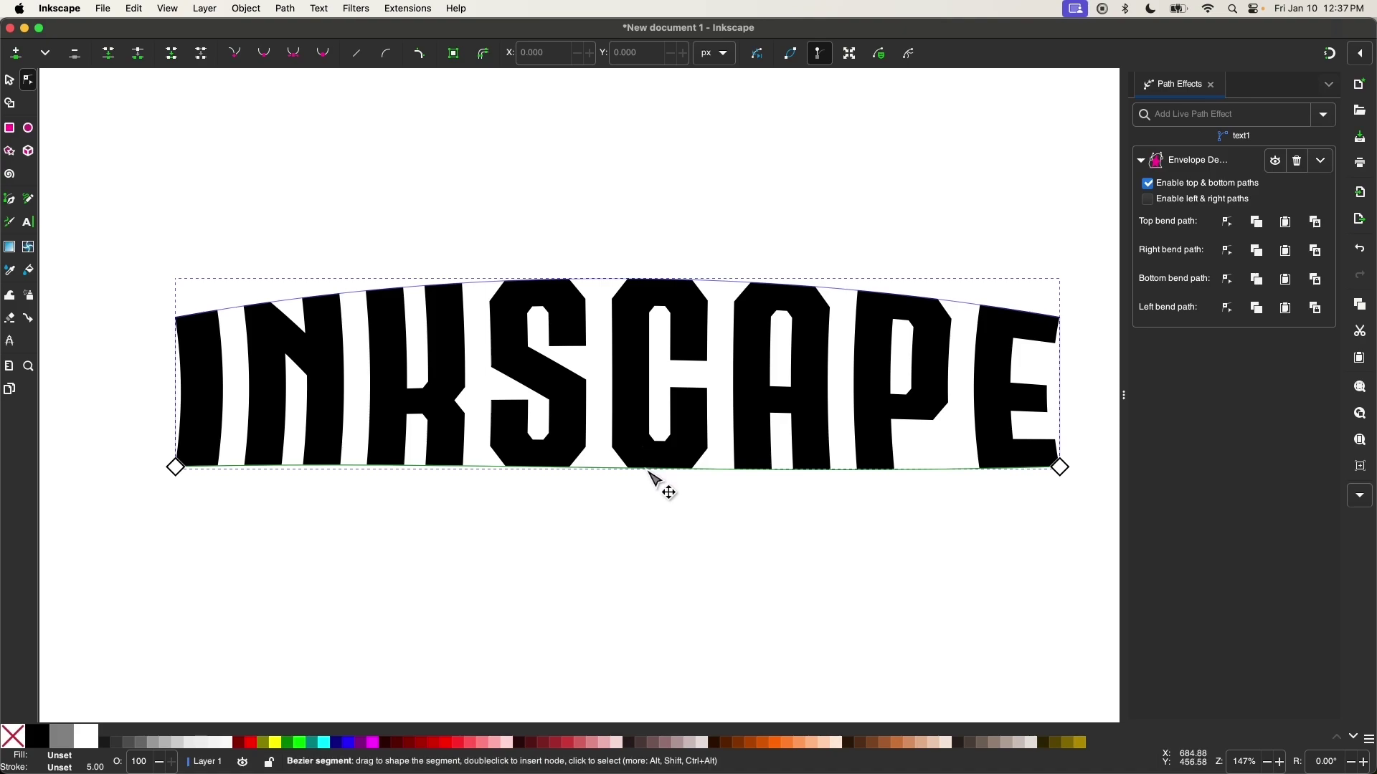
drag(648, 472, 652, 430)
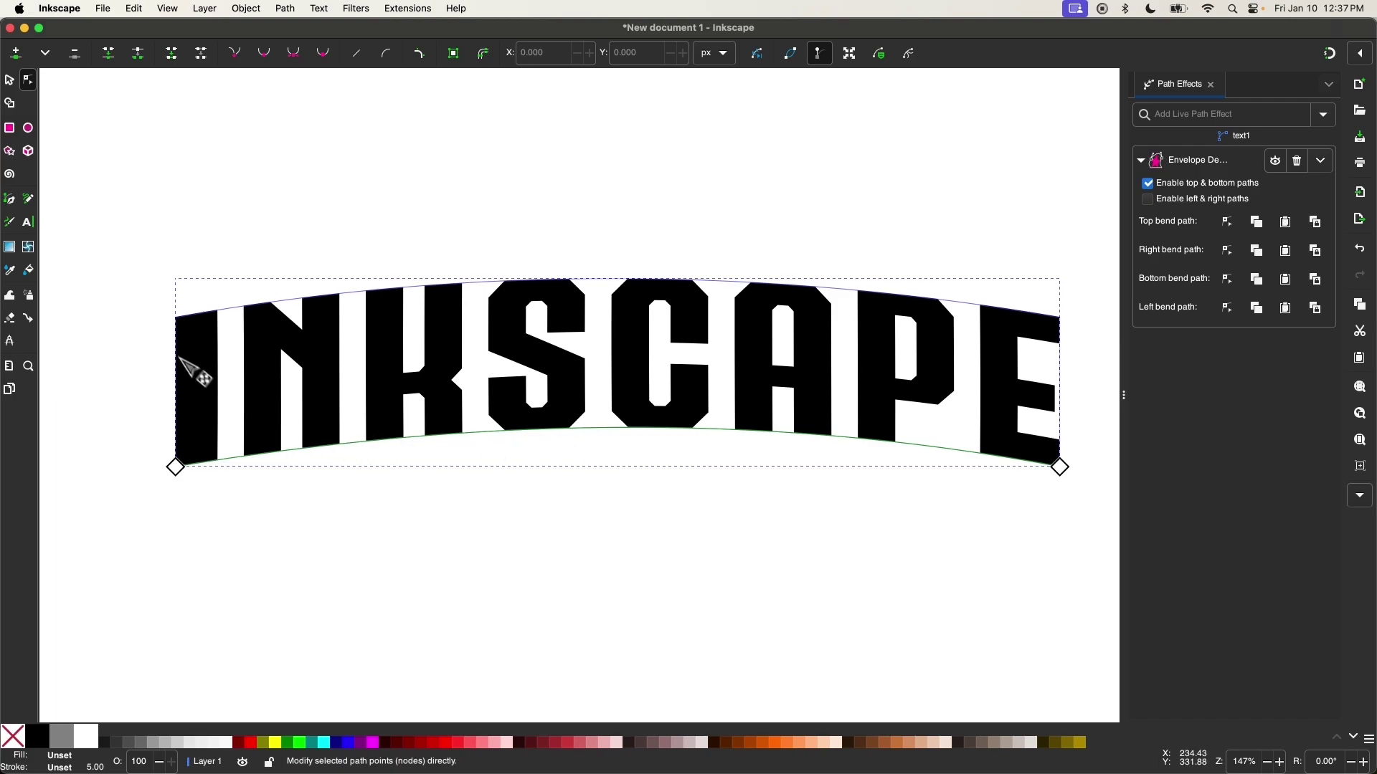
- Add a Perspective/Envelope path effect to the arched INKSCAPE path
scroll(536, 592, down, 3)
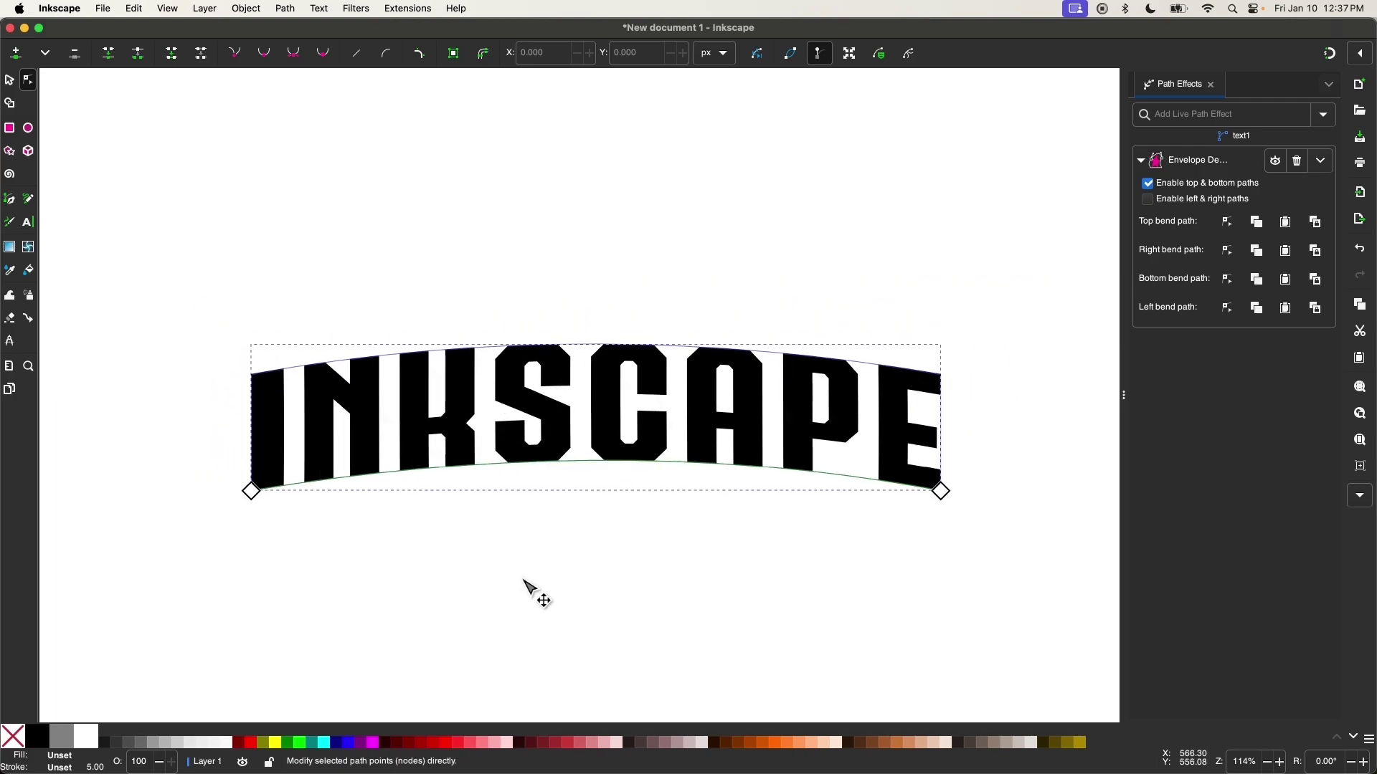
scroll(536, 591, down, 2)
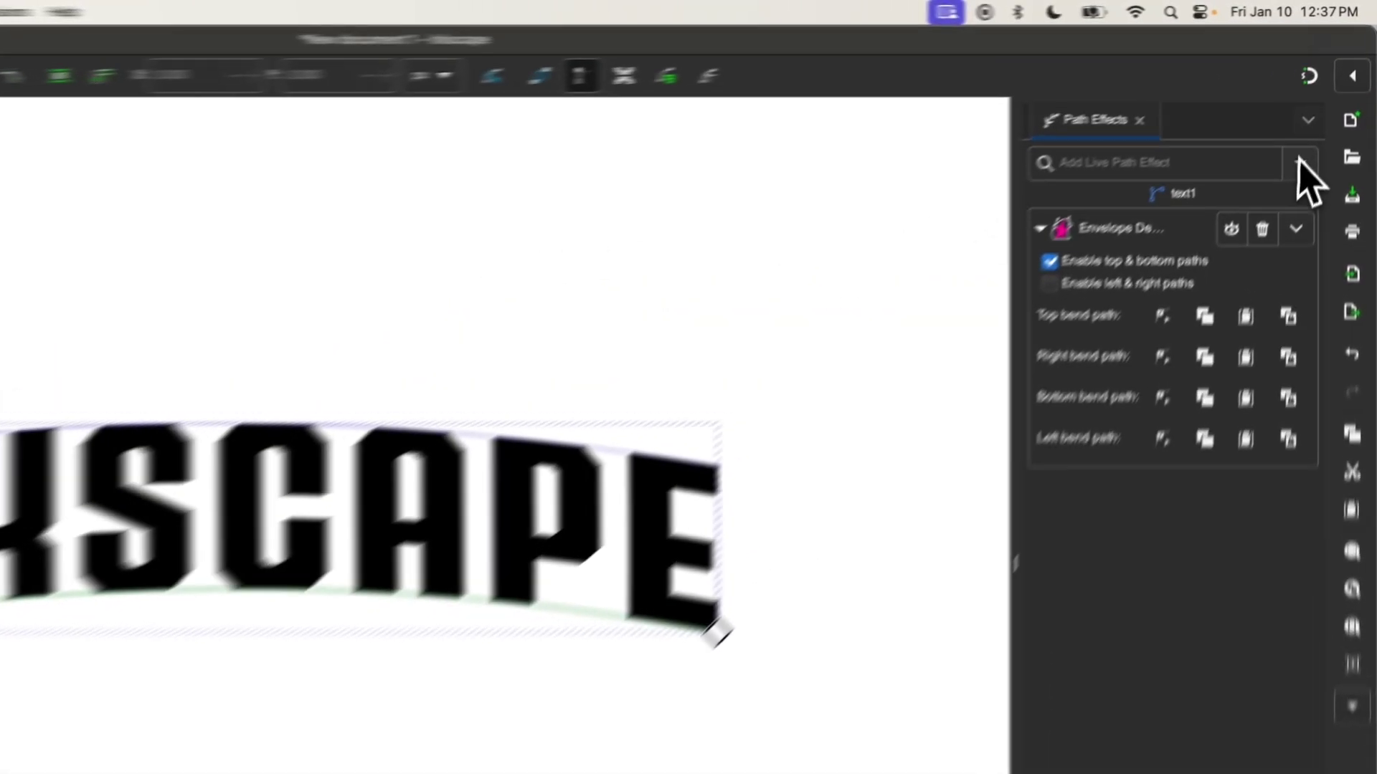
click(1322, 114)
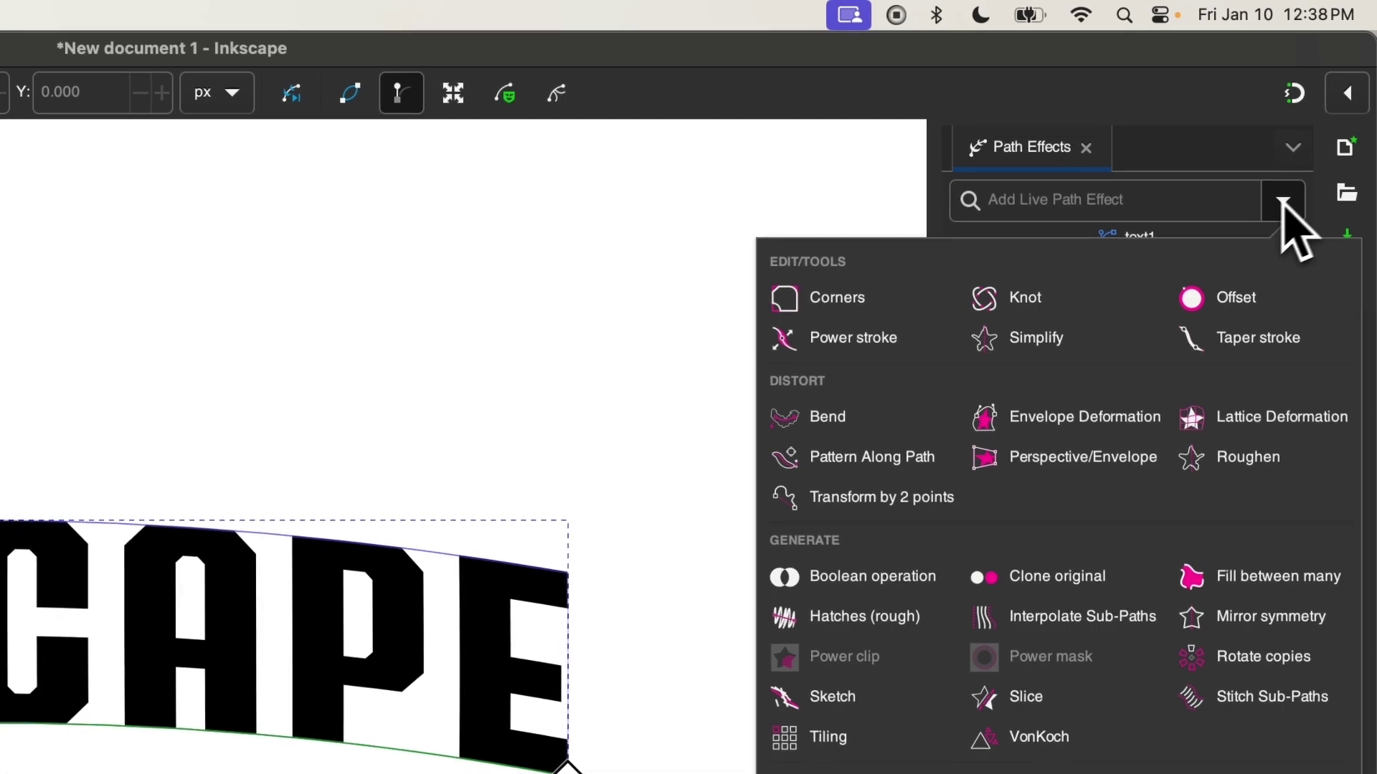
click(1054, 466)
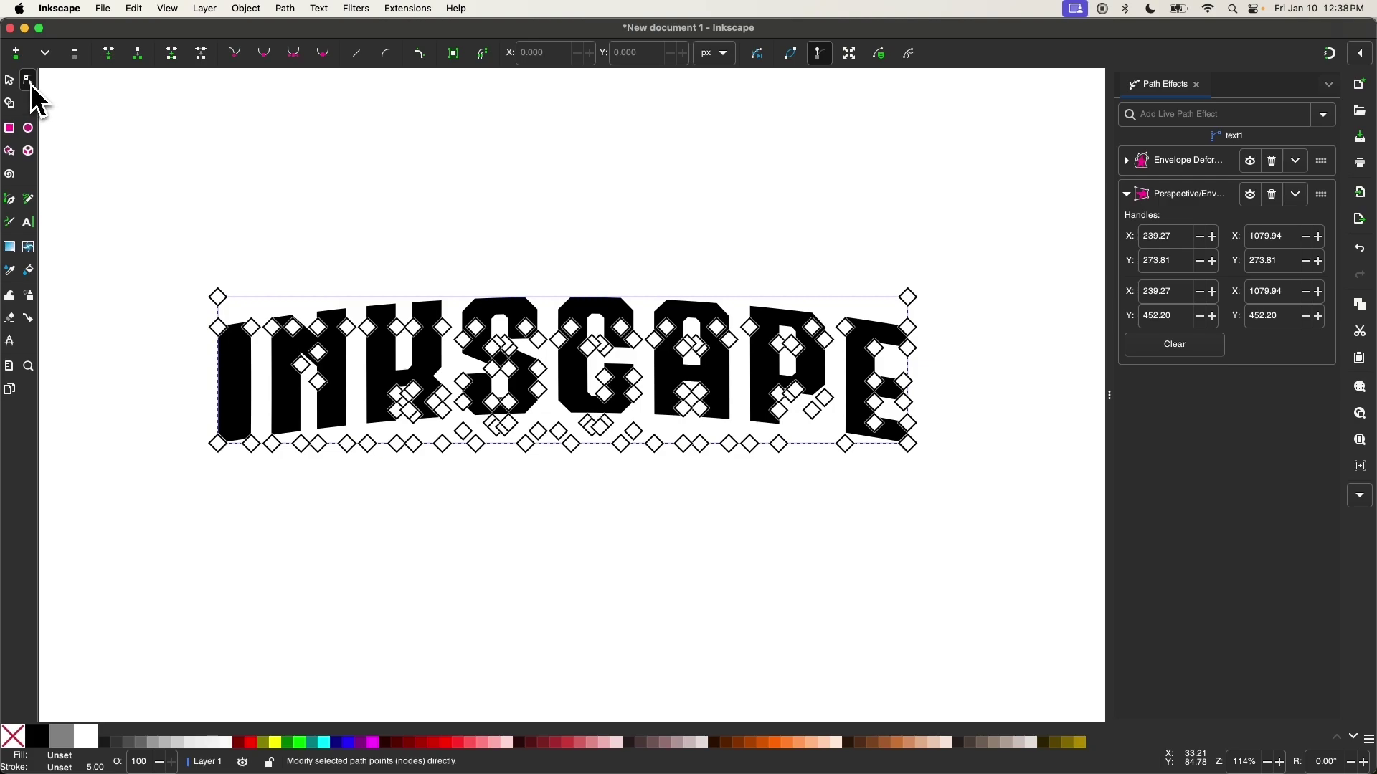
- Pull the two lower perspective corner handles outward to about X 176 and X 1154, keeping them at the same height
scroll(929, 479, right, 3)
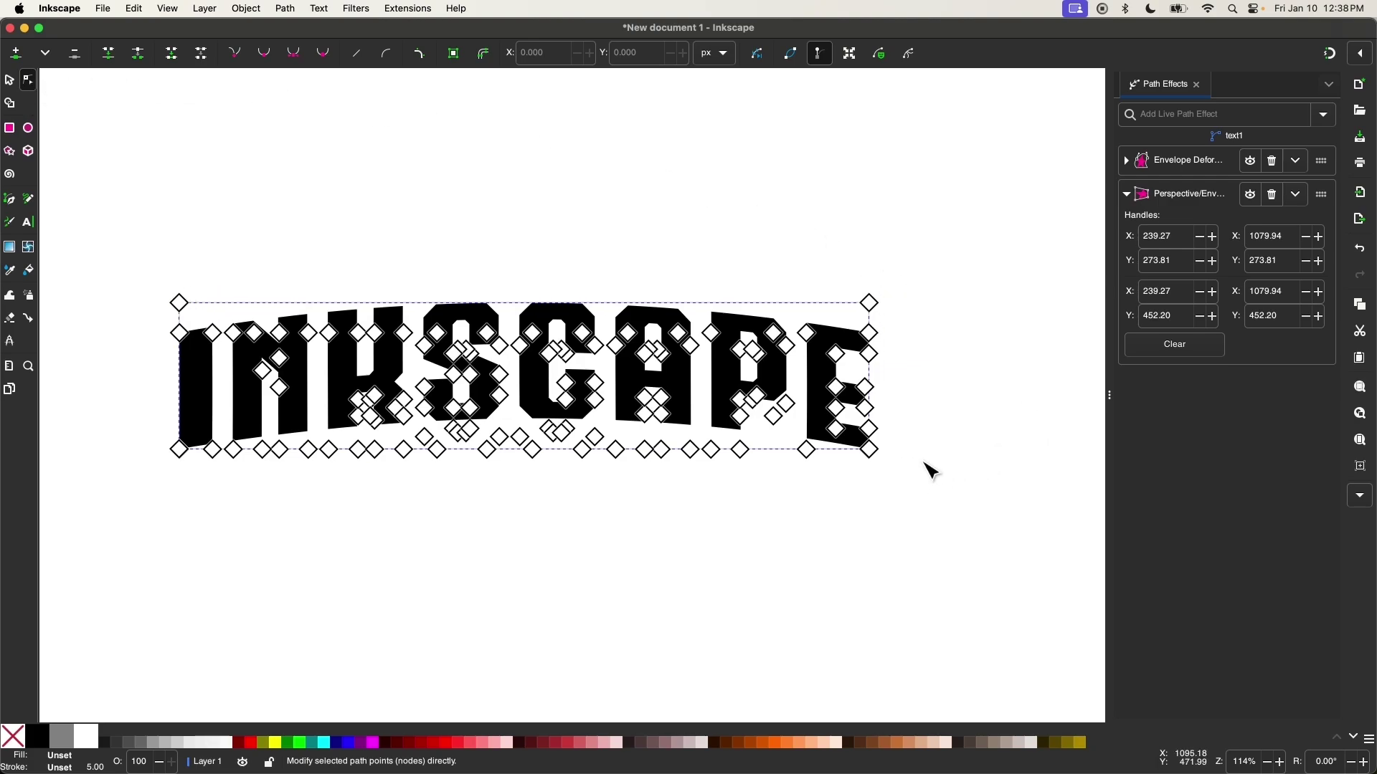
drag(870, 450, 927, 450)
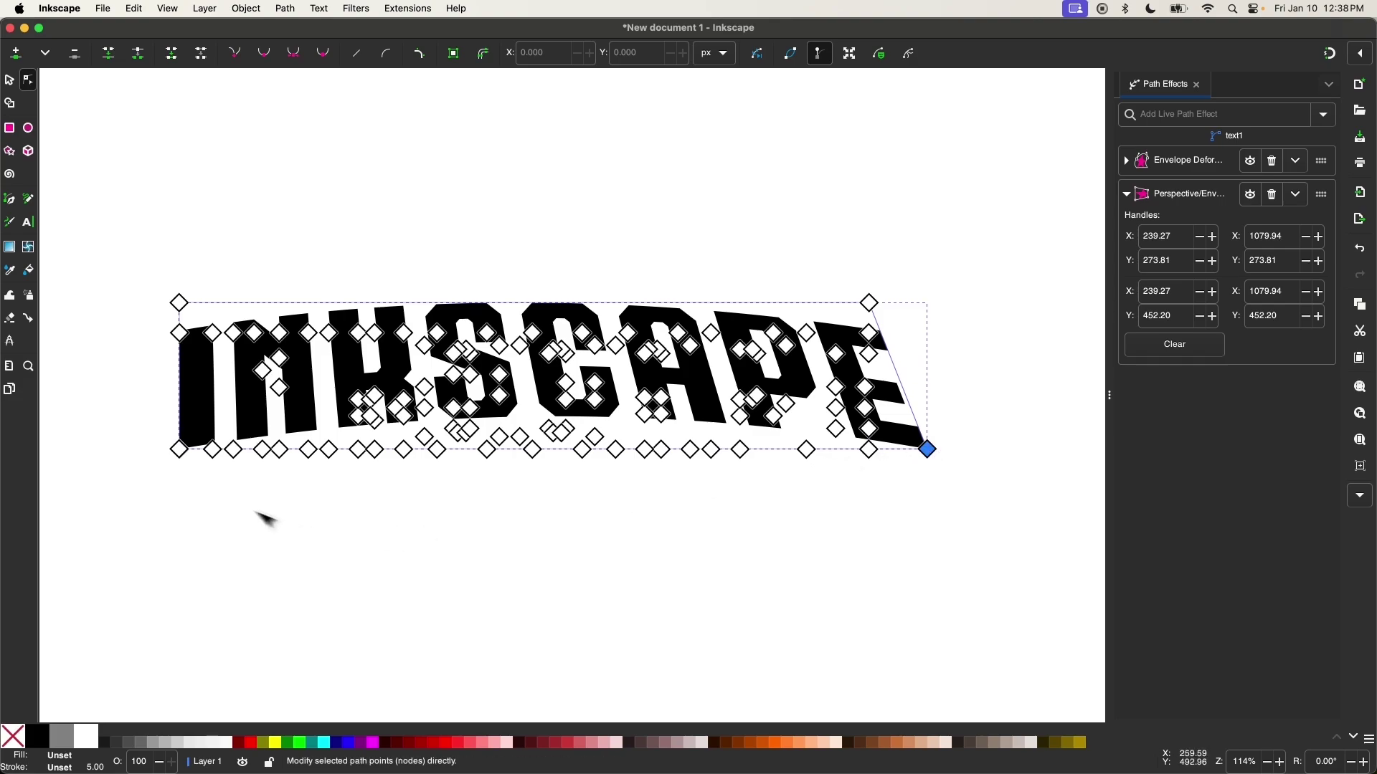
drag(185, 452, 135, 454)
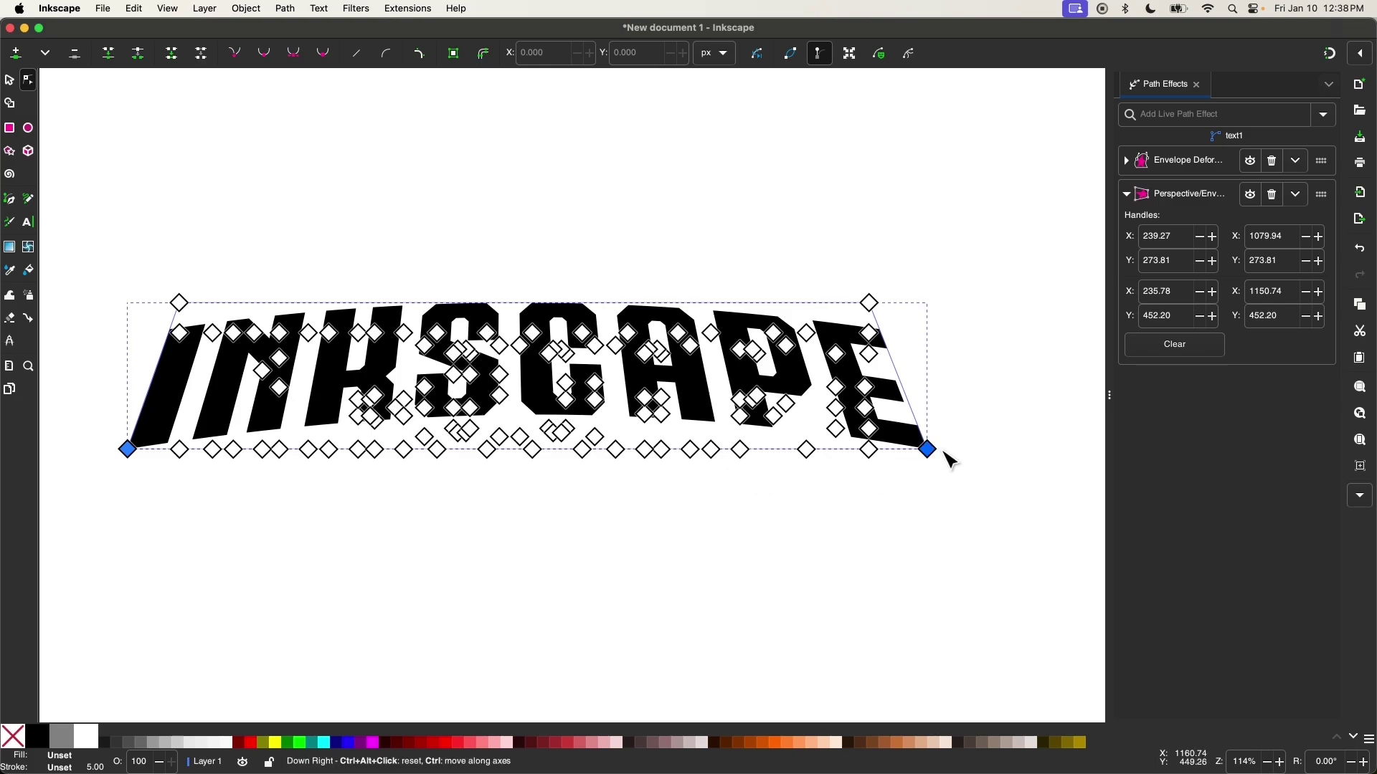
drag(938, 452, 940, 452)
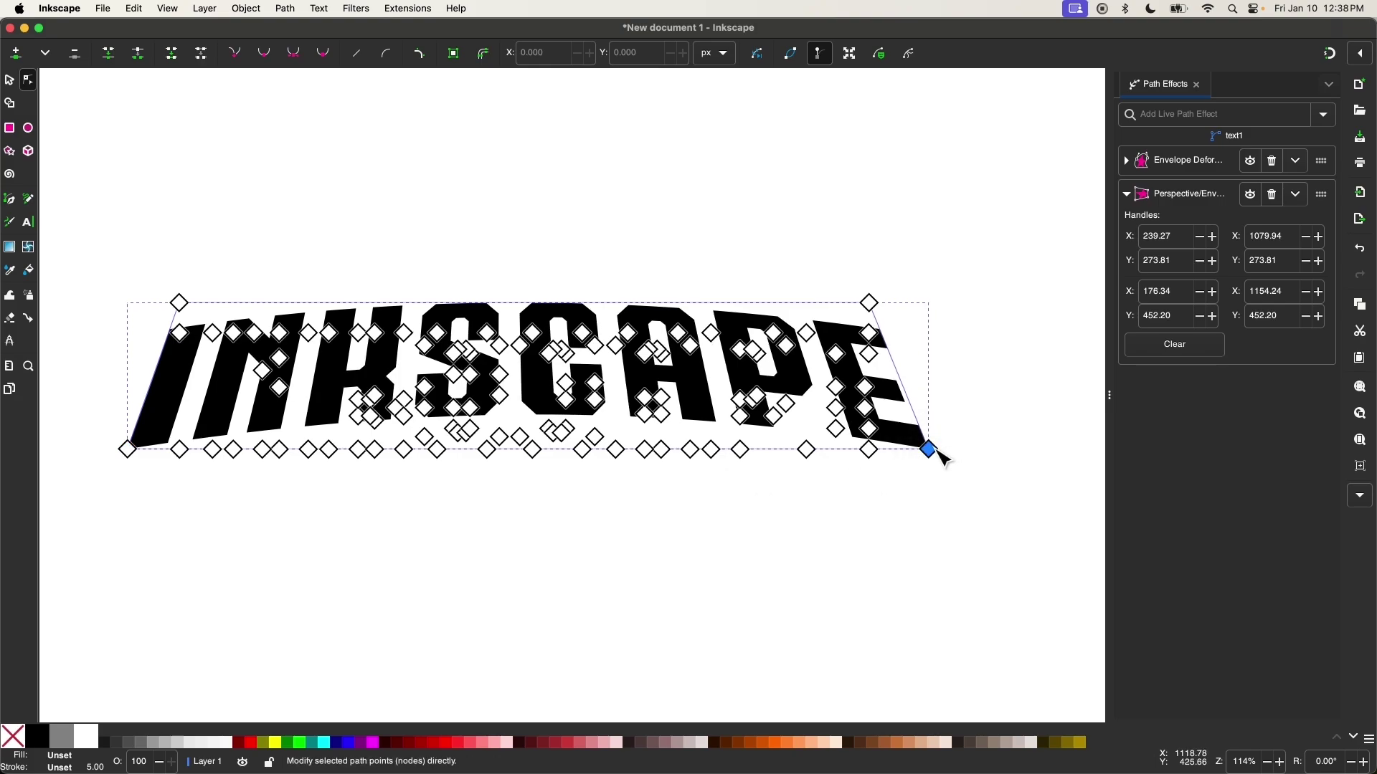
- Convert the warped INKSCAPE object to a plain path so both path effects are baked in
click(10, 80)
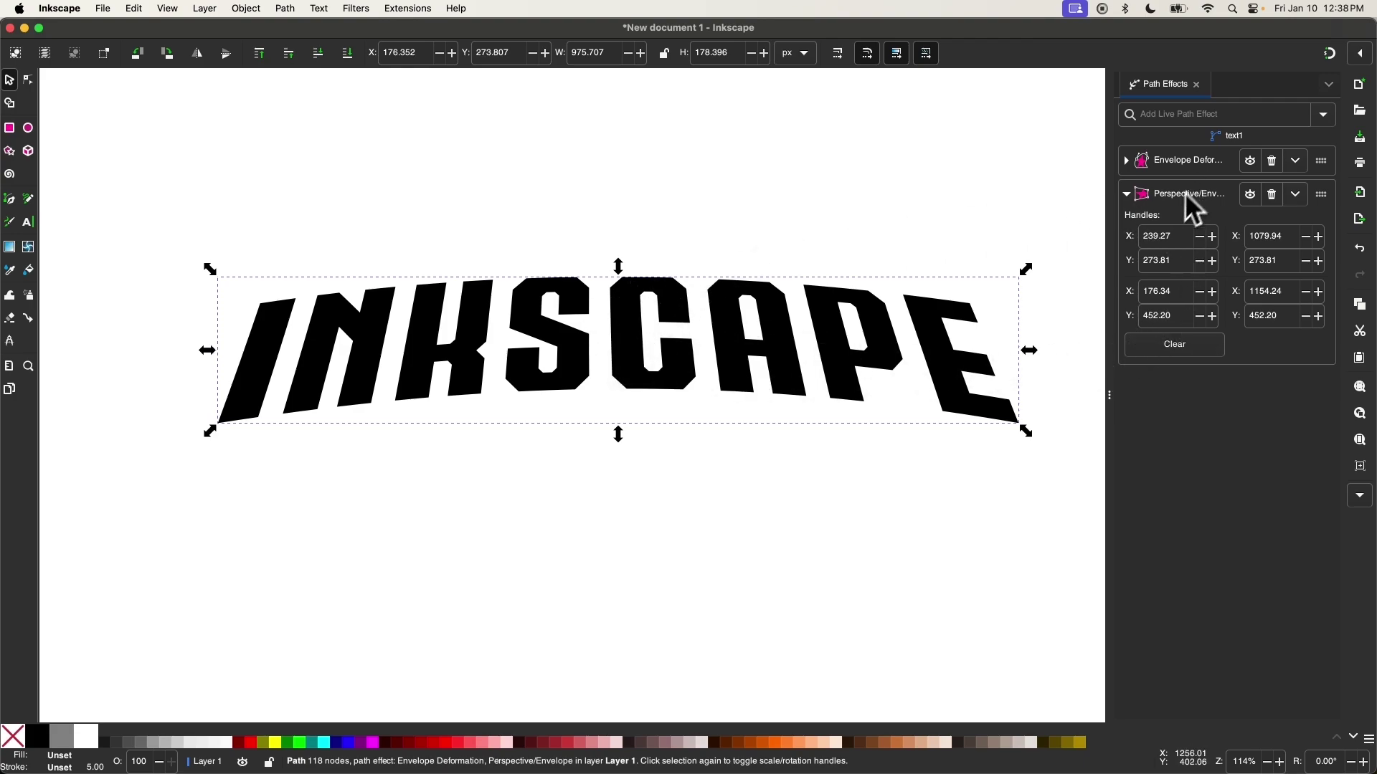
click(290, 8)
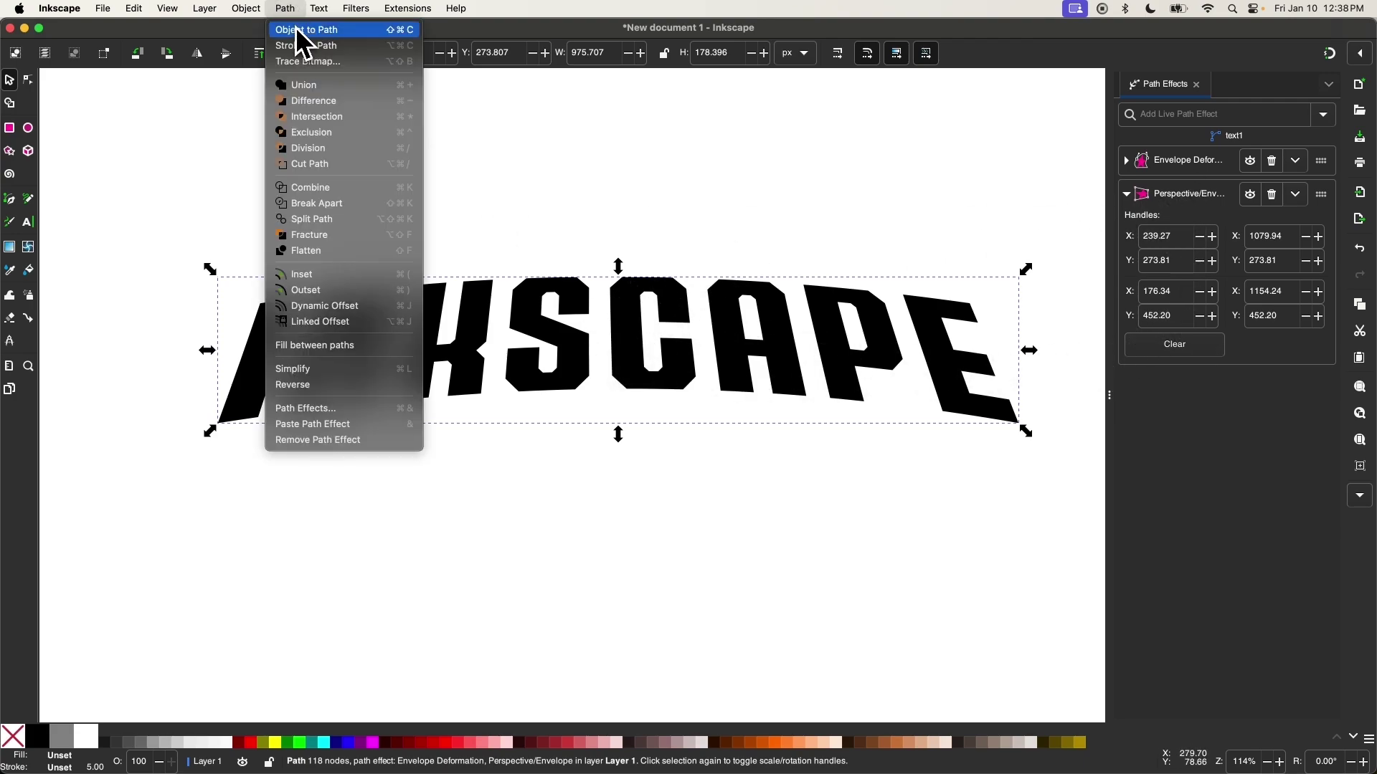
click(294, 29)
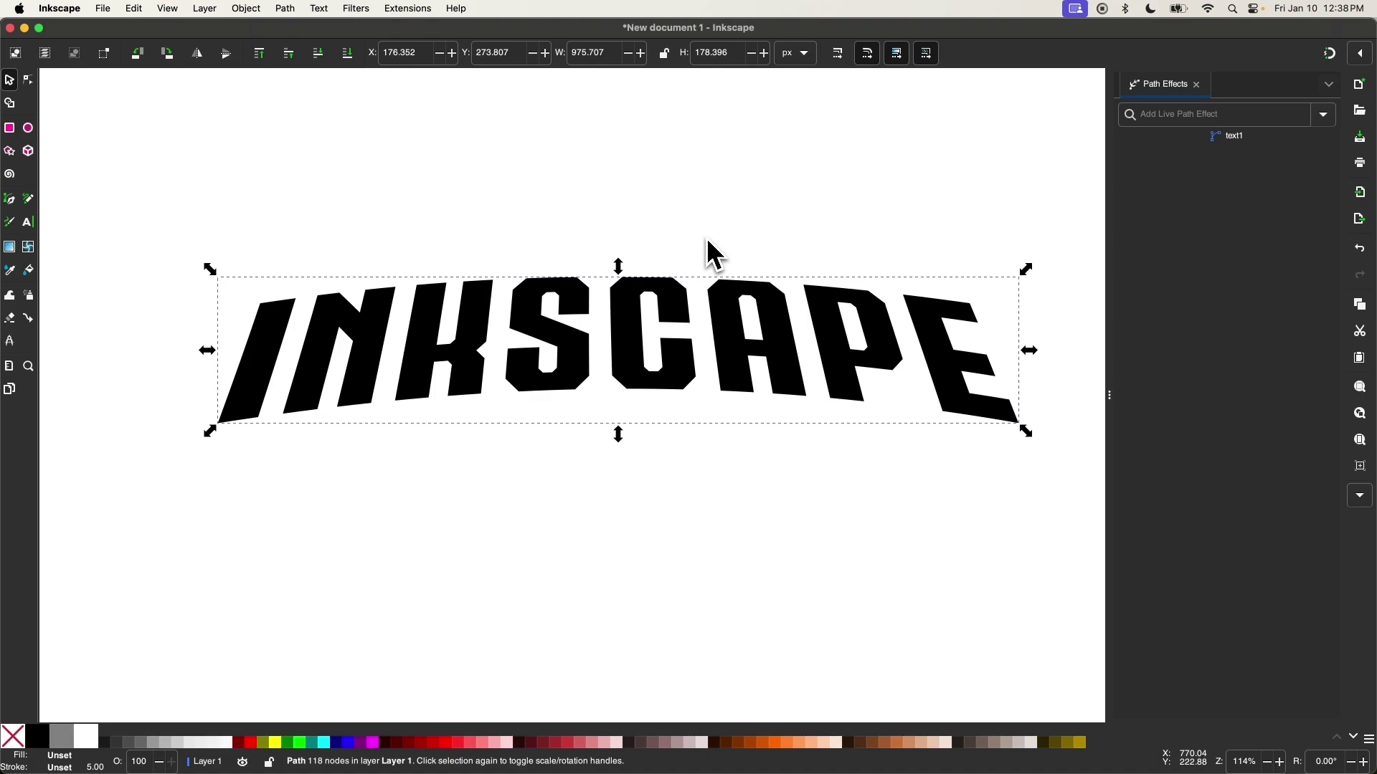
- Duplicate the INKSCAPE path and fill the copy with 40% gray
right_click(631, 303)
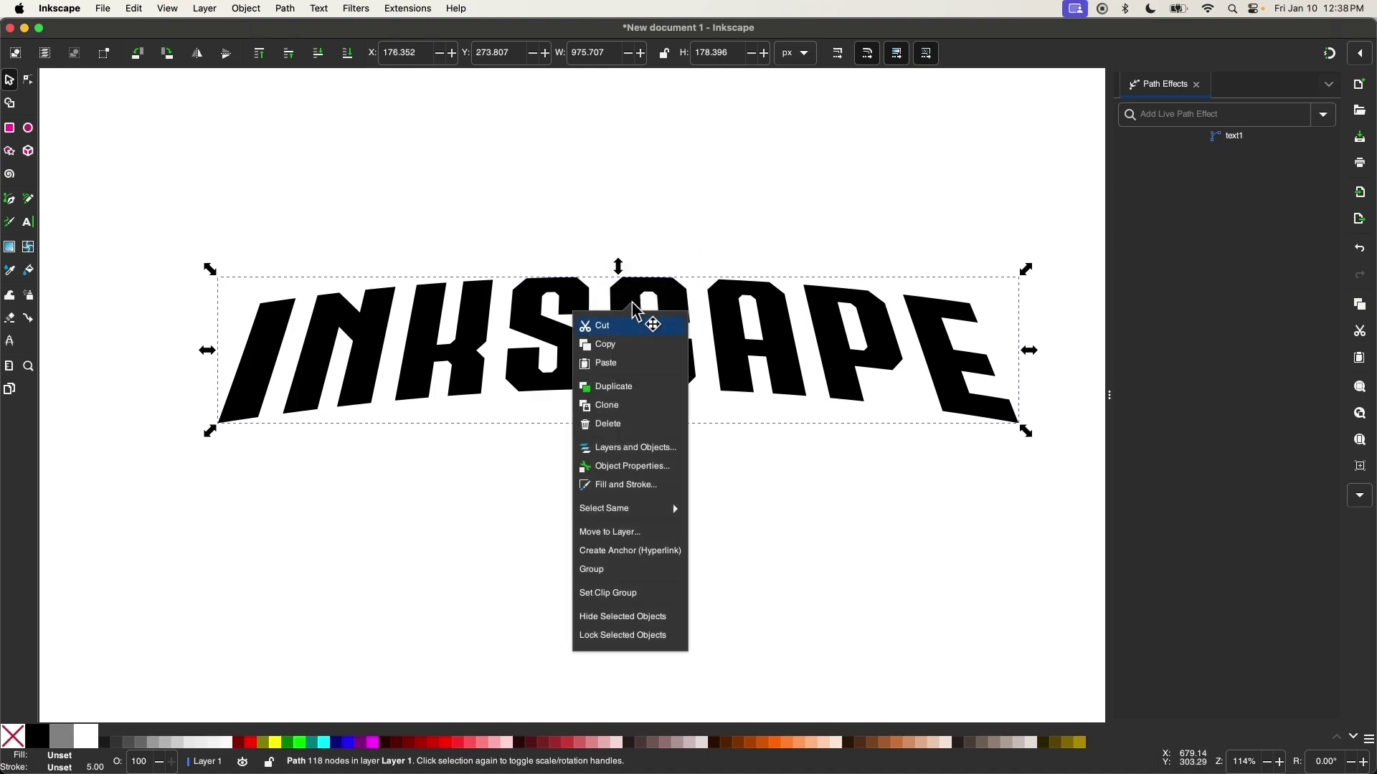
click(611, 388)
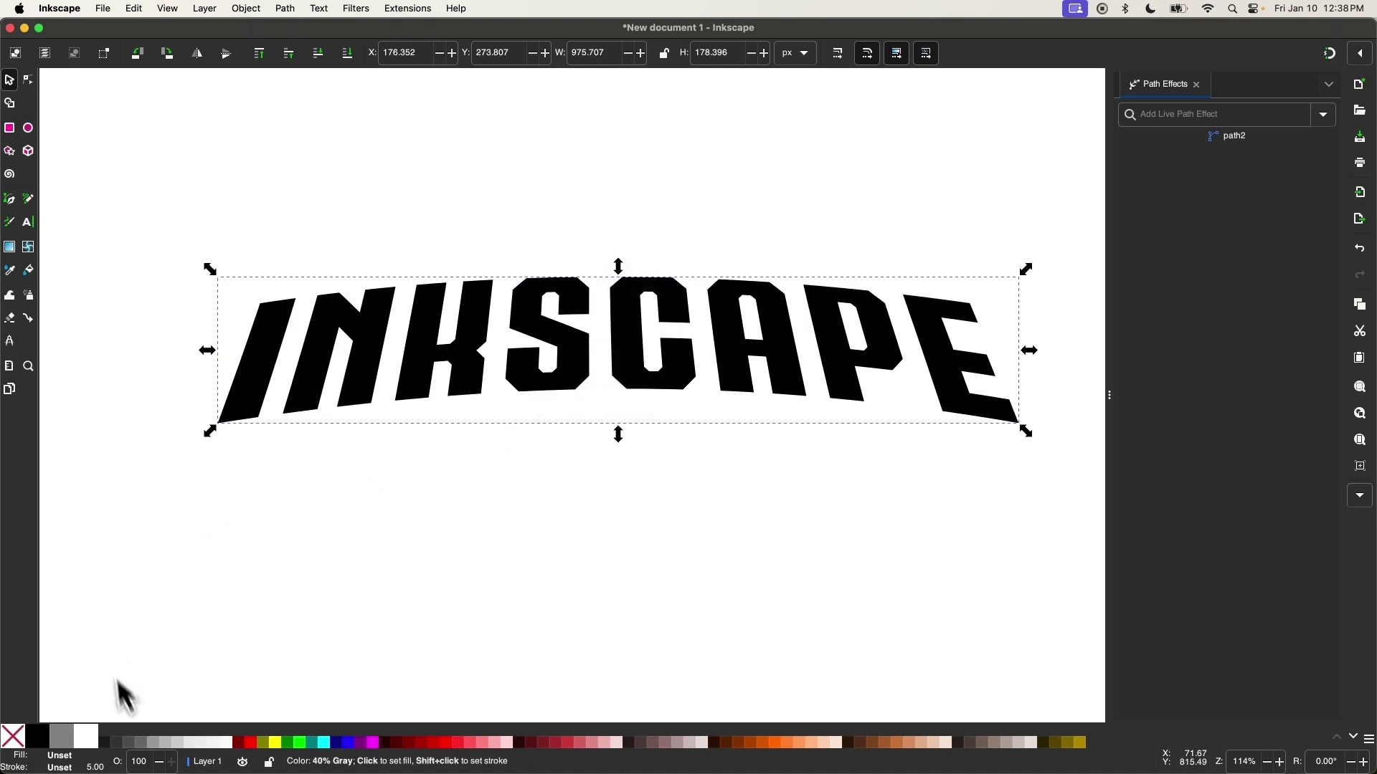
click(158, 745)
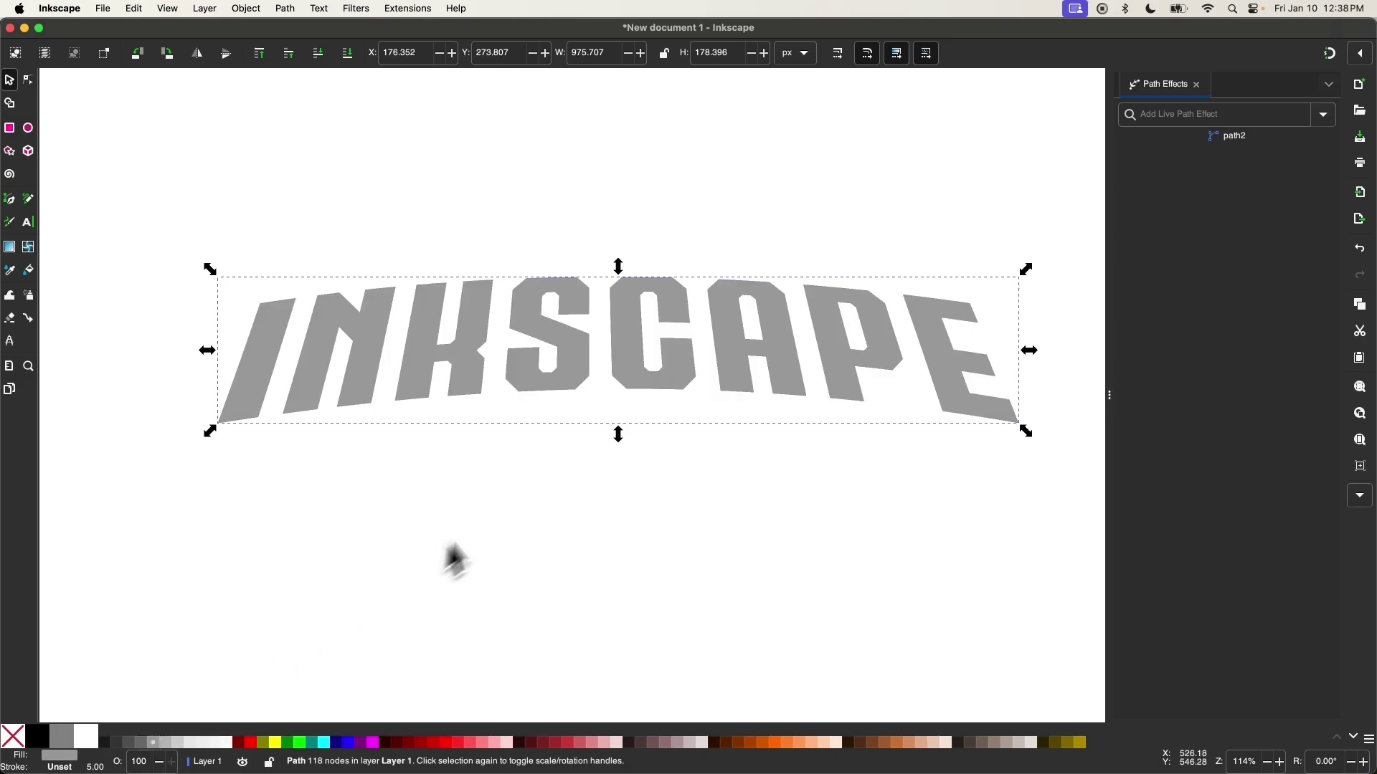
- Enlarge the gray copy proportionally to about 1095 px wide and move it straight up to about Y 207 px
scroll(452, 559, up, 3)
mouse_move(645, 320)
mouse_down()
mouse_move(643, 295)
mouse_move(651, 317)
mouse_up()
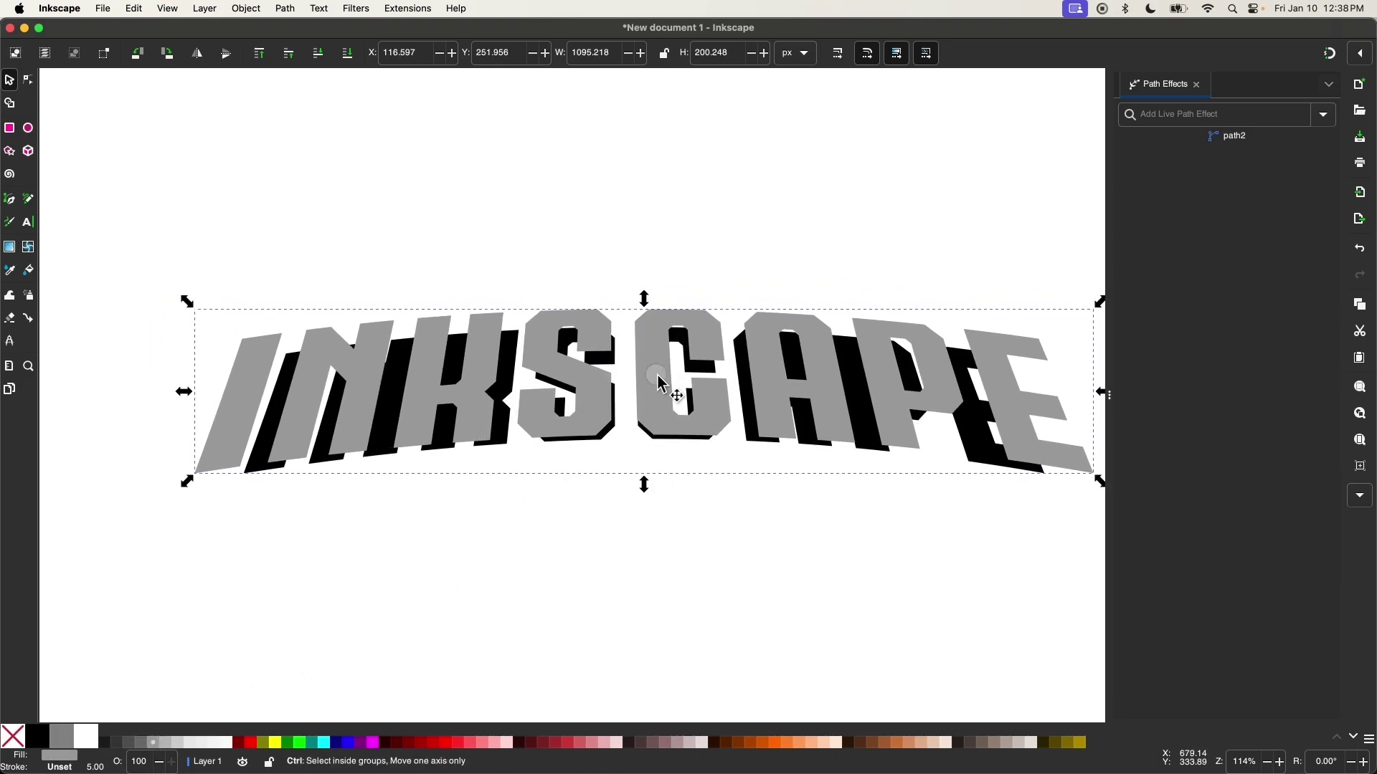
mouse_move(657, 375)
mouse_down()
mouse_move(659, 335)
mouse_move(654, 350)
mouse_up()
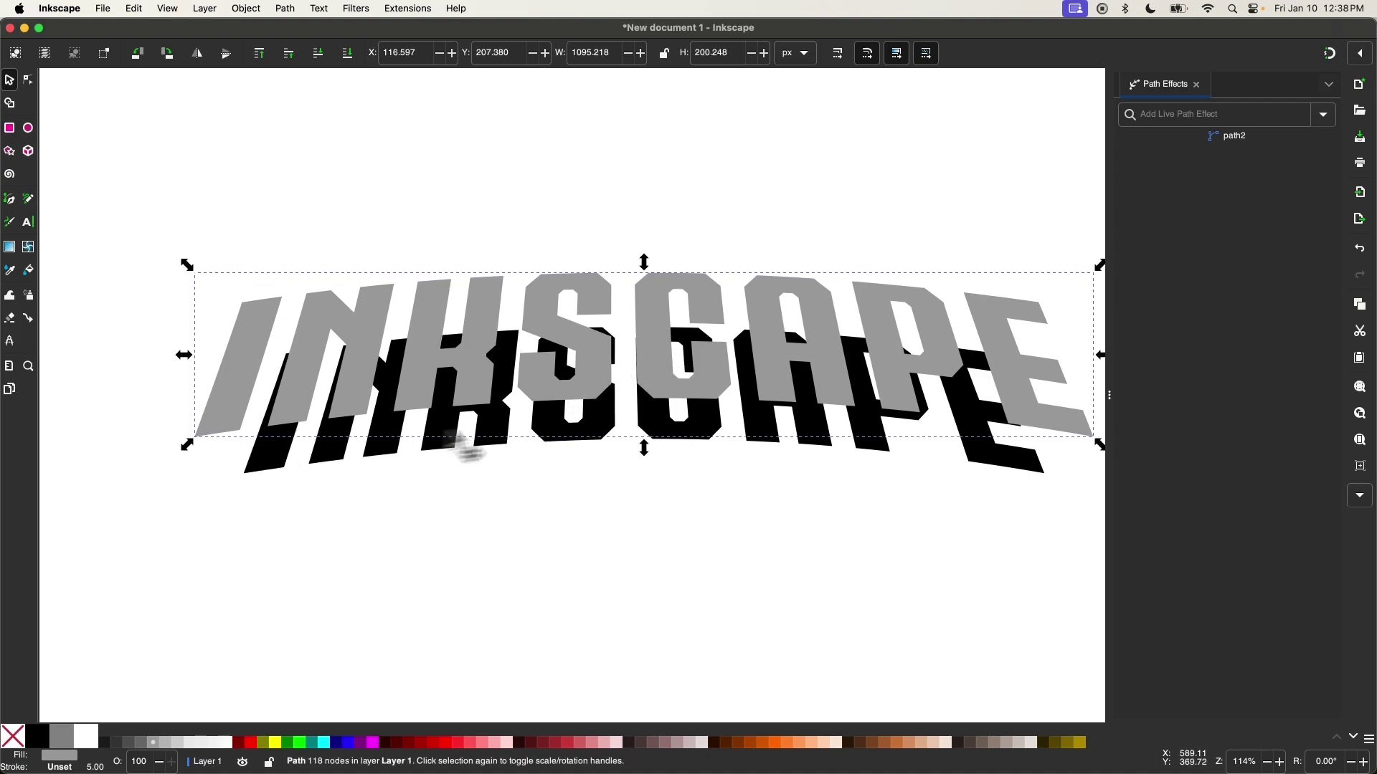
- Select the gray and black INKSCAPE paths and apply Extrude Between Two Paths in Polygons mode
scroll(685, 495, down, 3)
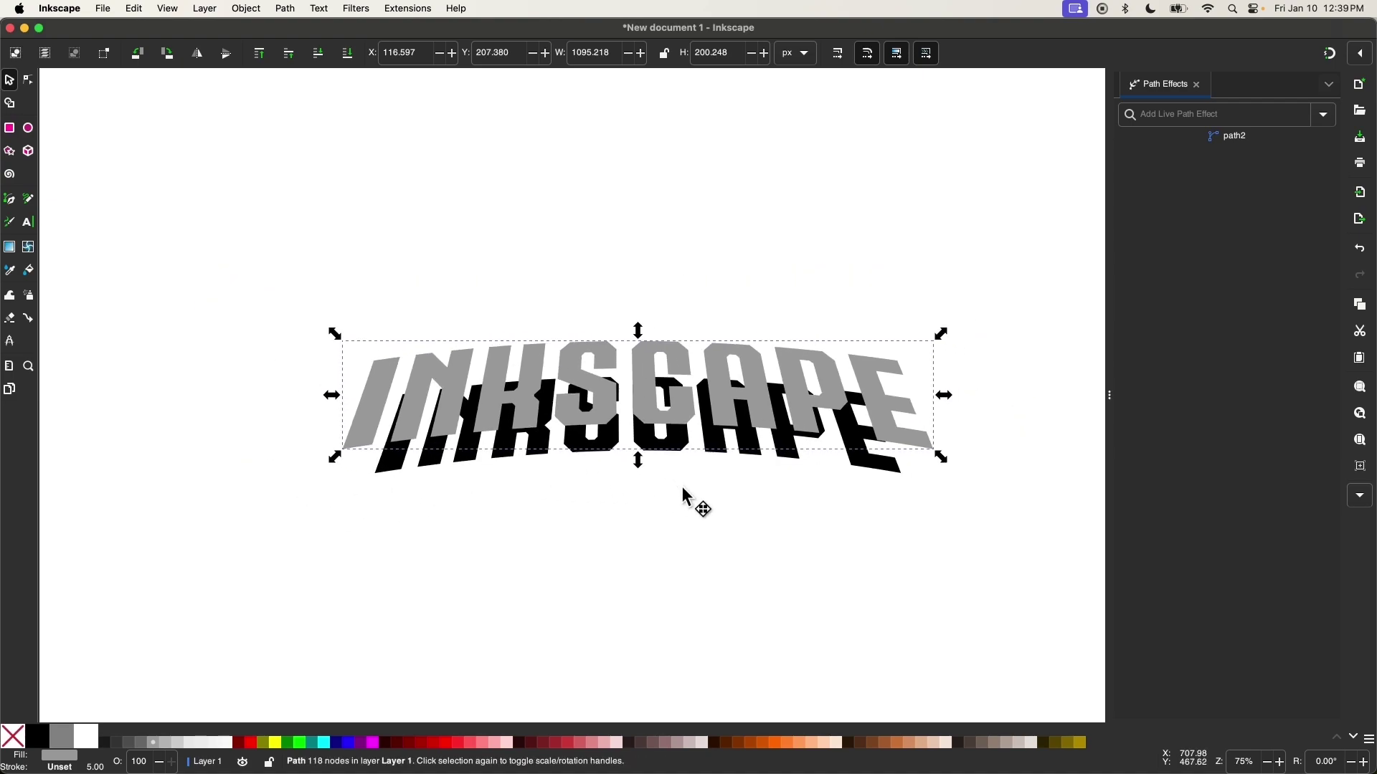
scroll(685, 494, down, 1)
drag(994, 545, 192, 257)
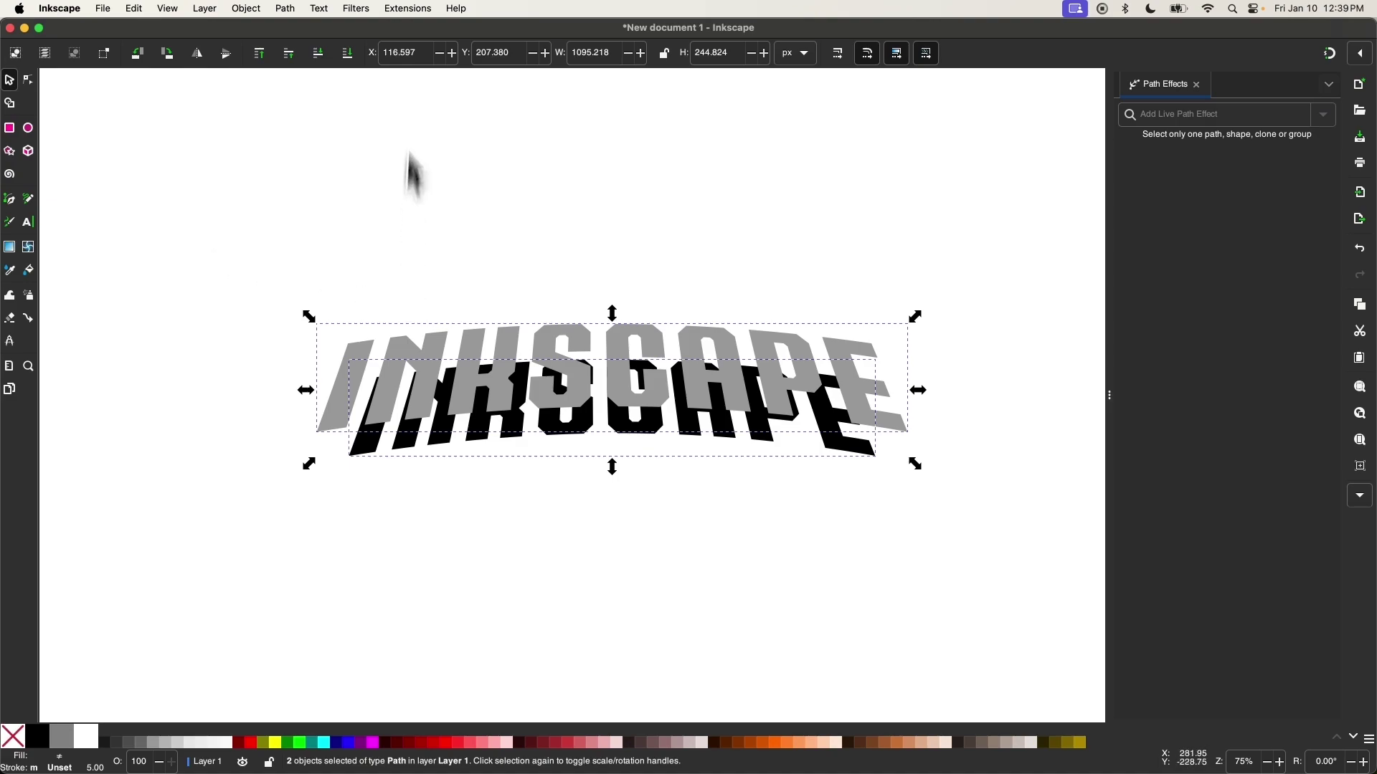
click(410, 10)
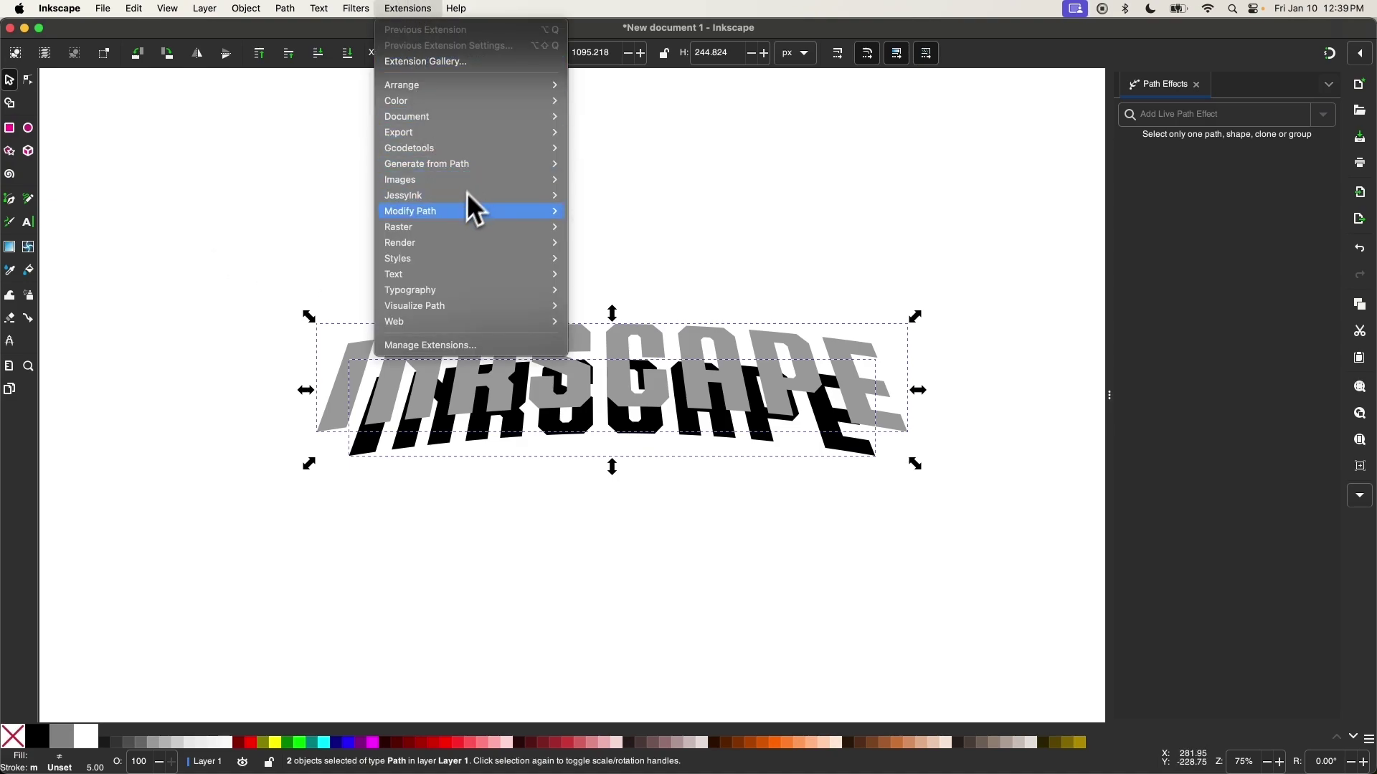
mouse_move(458, 218)
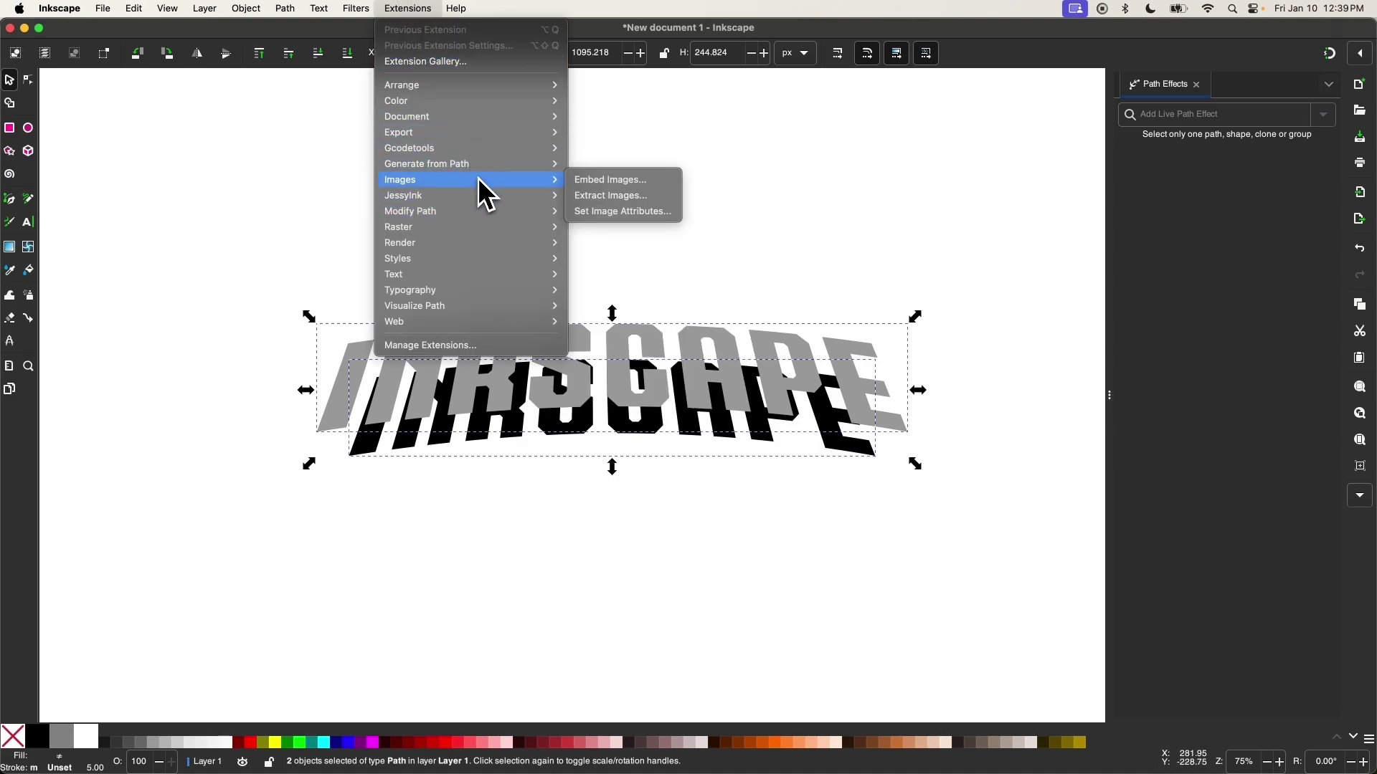
mouse_move(488, 159)
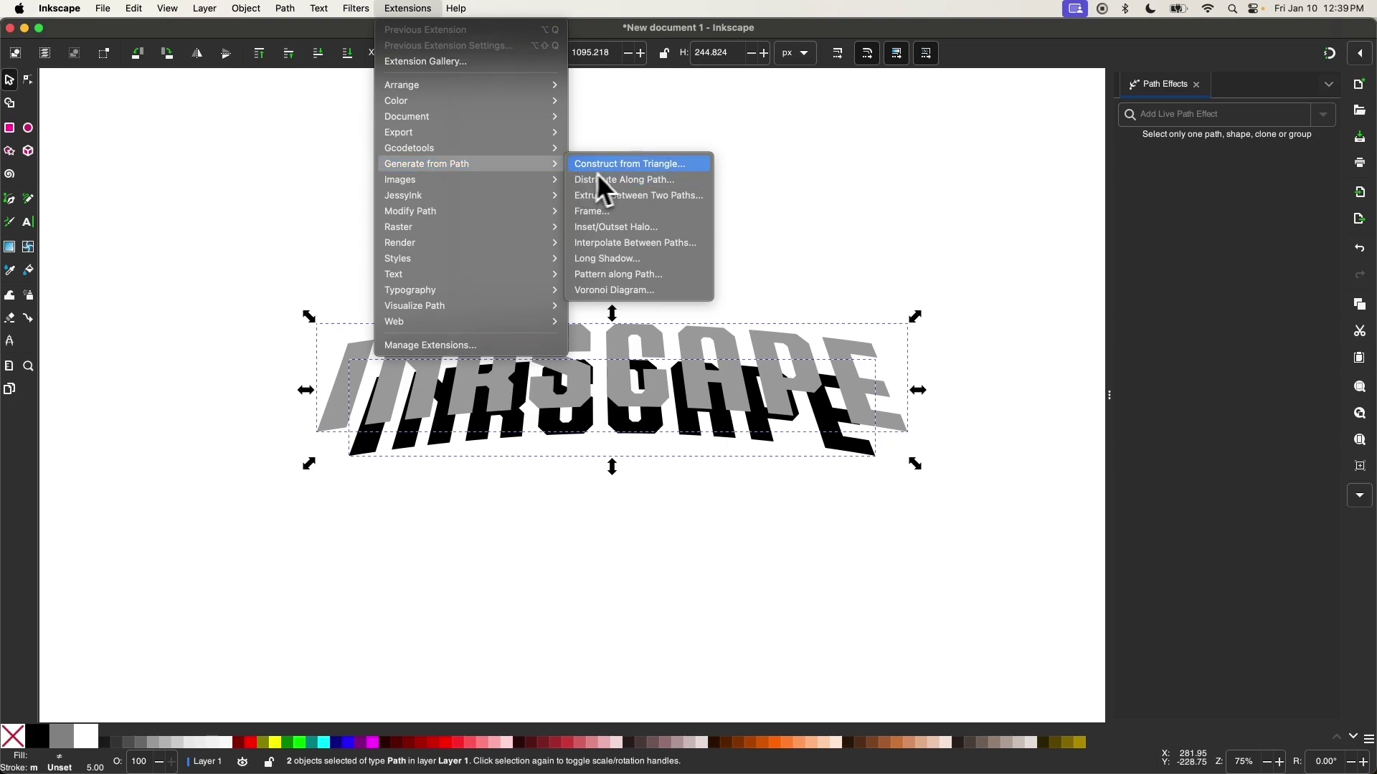
click(651, 202)
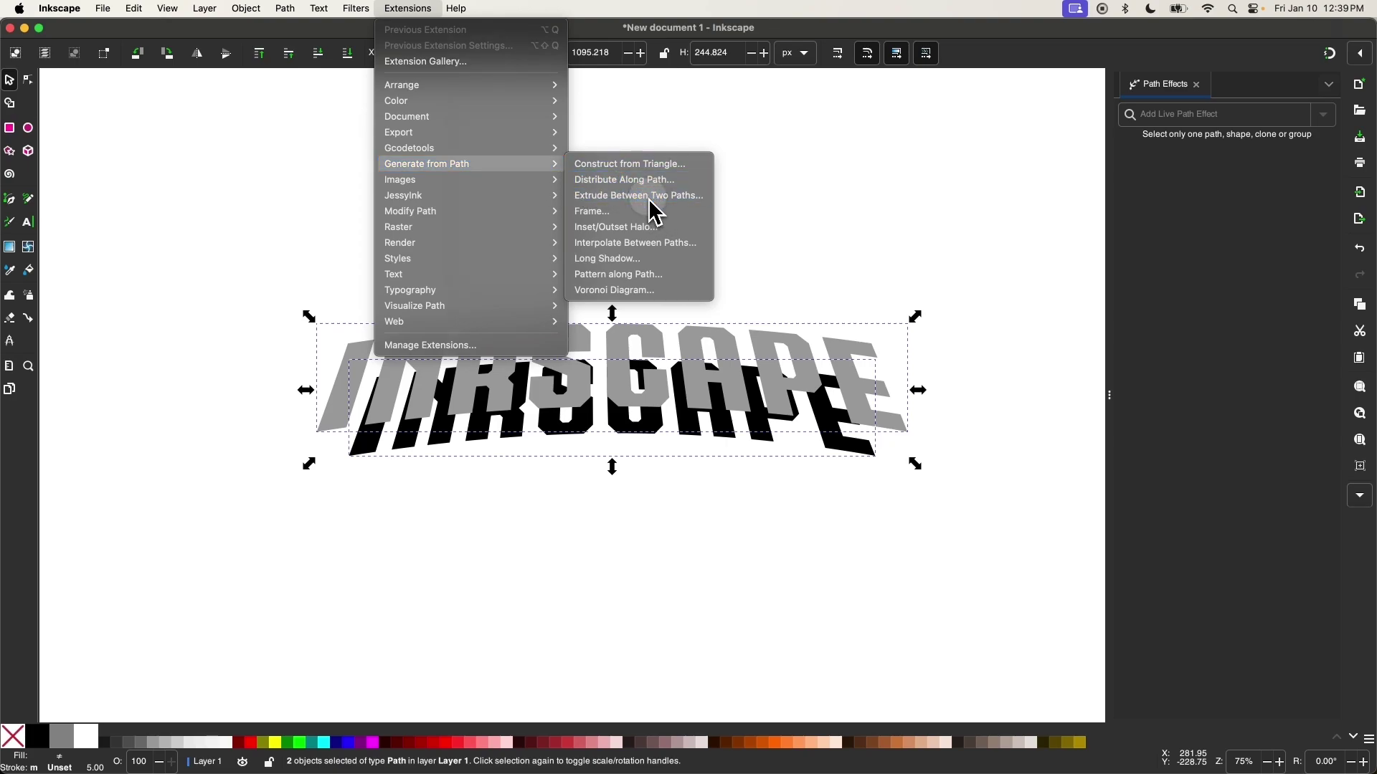
drag(220, 39, 972, 182)
click(849, 237)
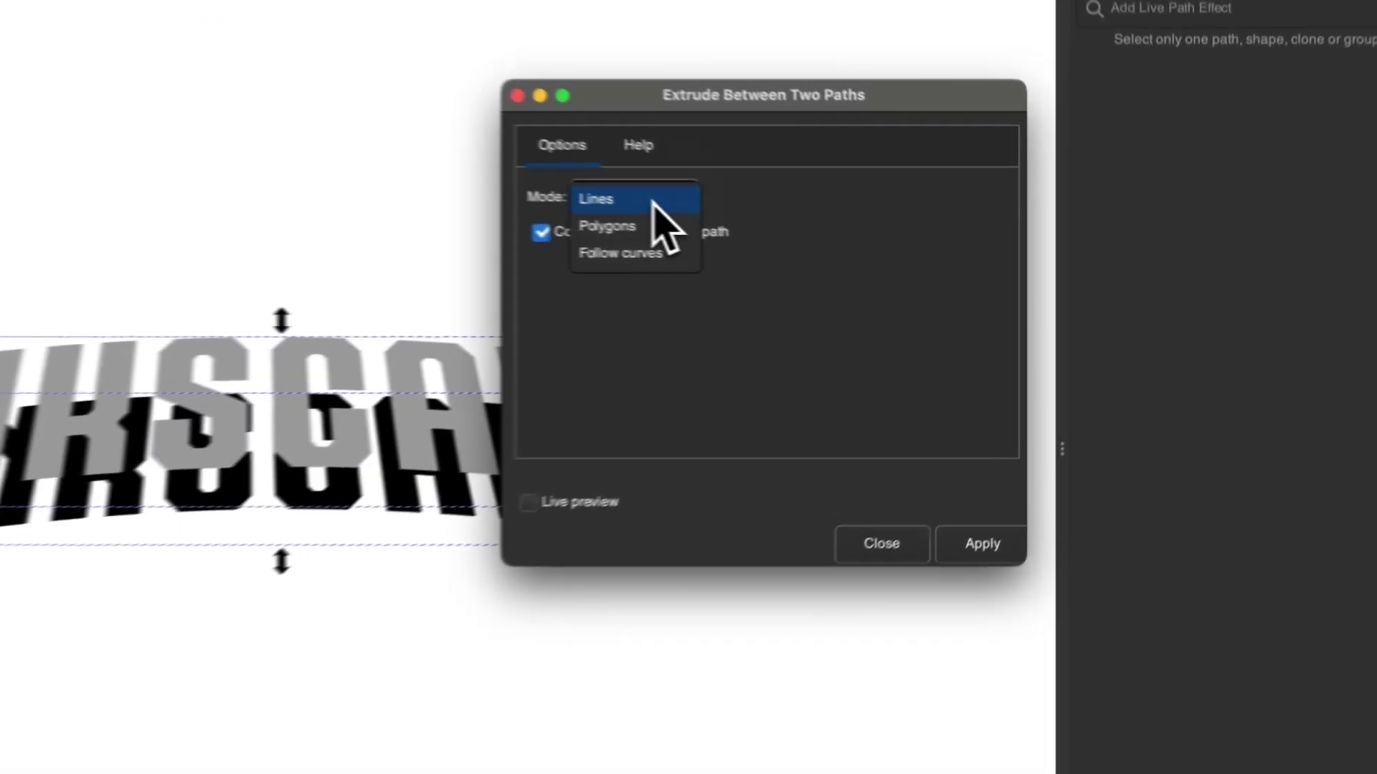
click(838, 254)
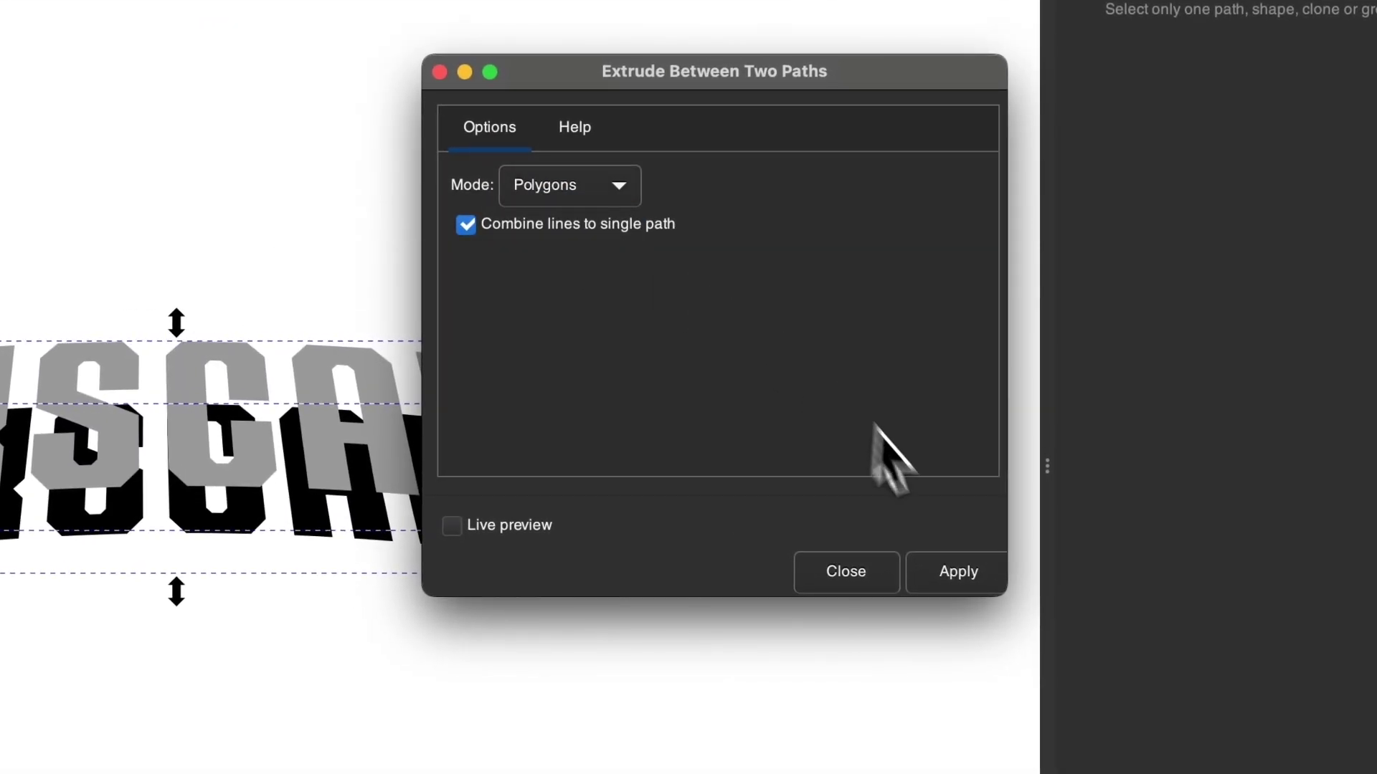
click(945, 572)
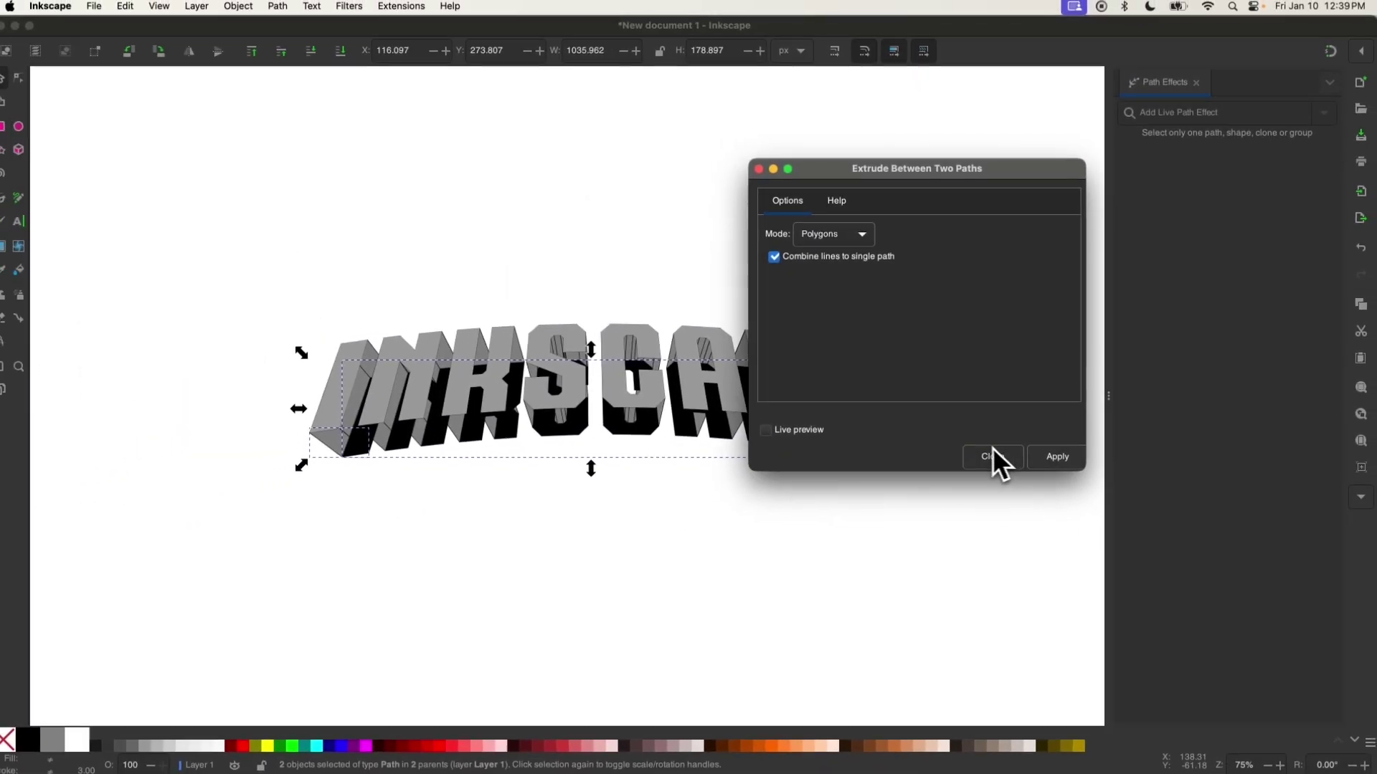
click(976, 466)
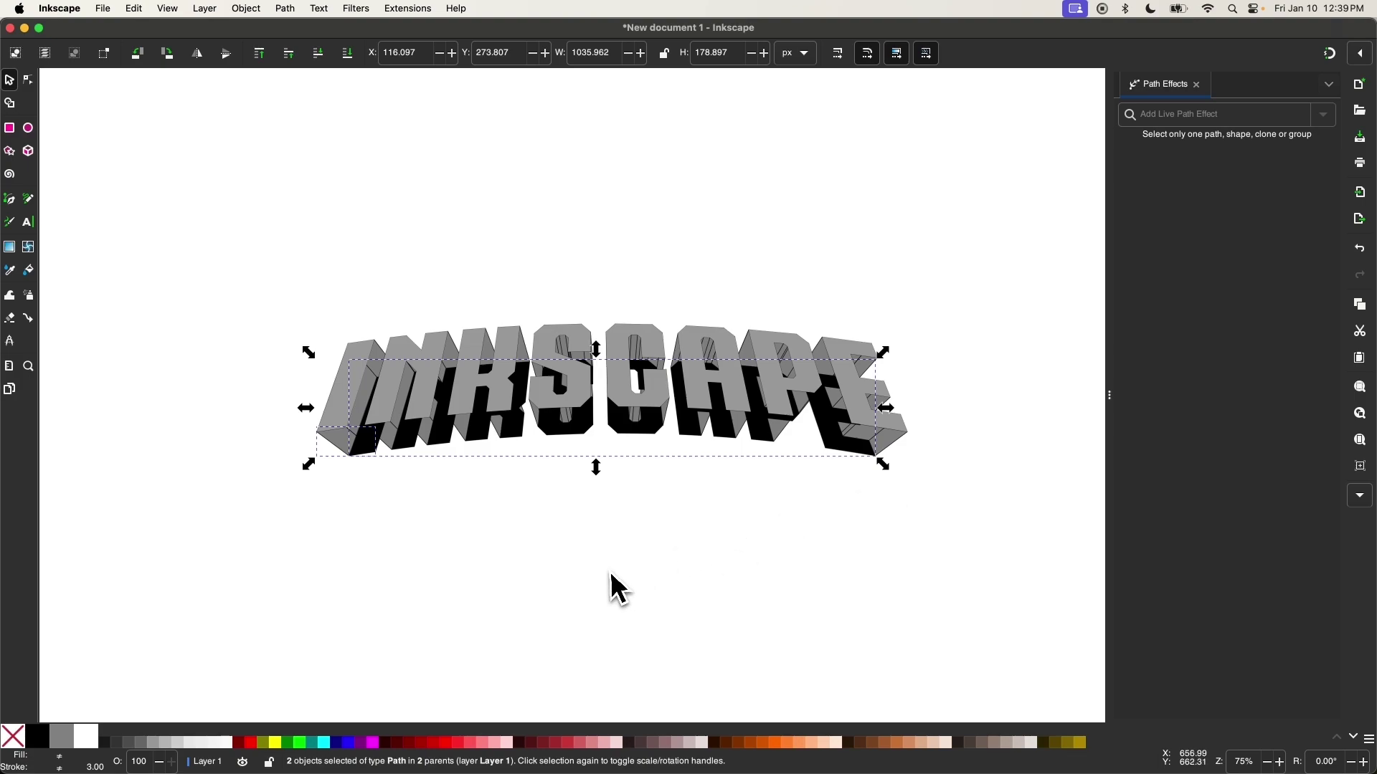
- Ungroup the extrusion with the black path, leaving out the gray front lettering, and unite all the pieces into one path
drag(975, 545, 230, 194)
scroll(549, 426, up, 3)
scroll(549, 426, down, 1)
scroll(548, 426, right, 1)
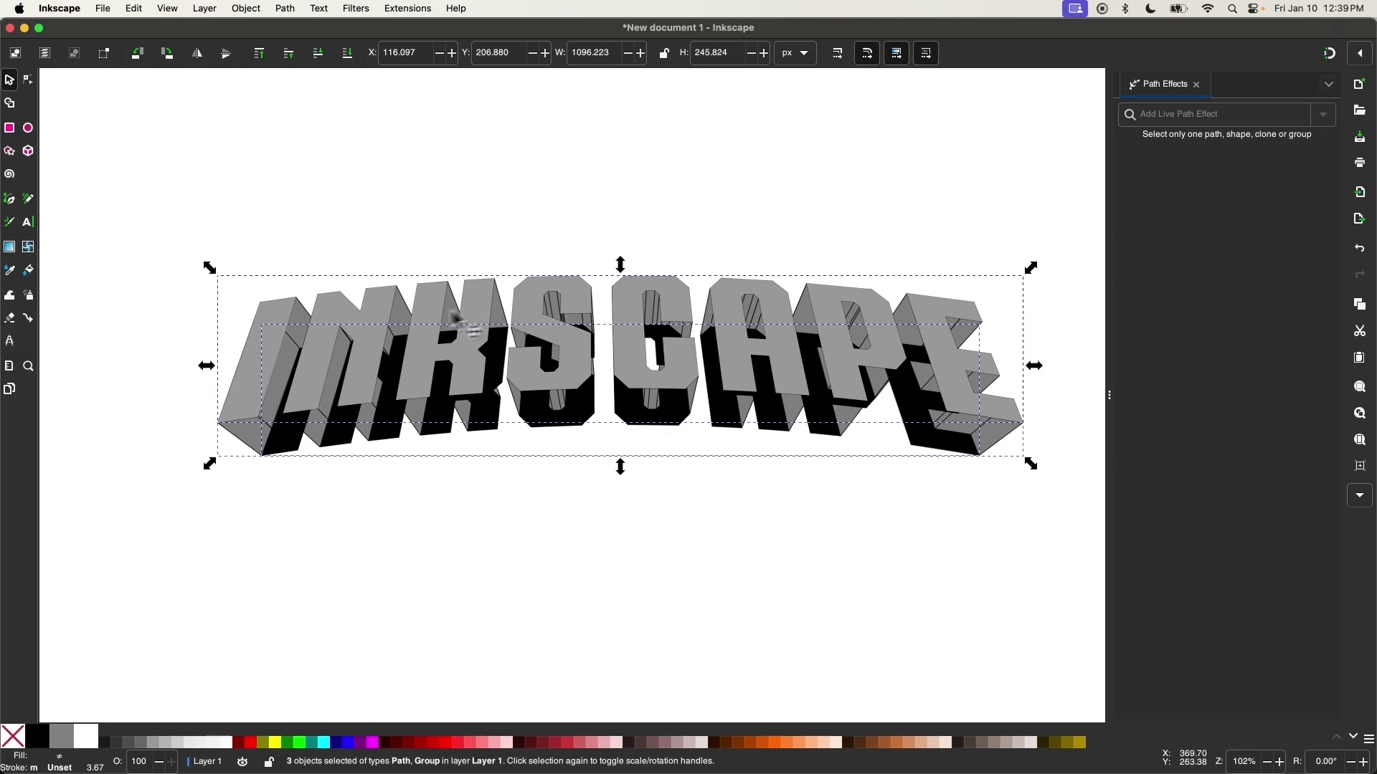
key(shift)
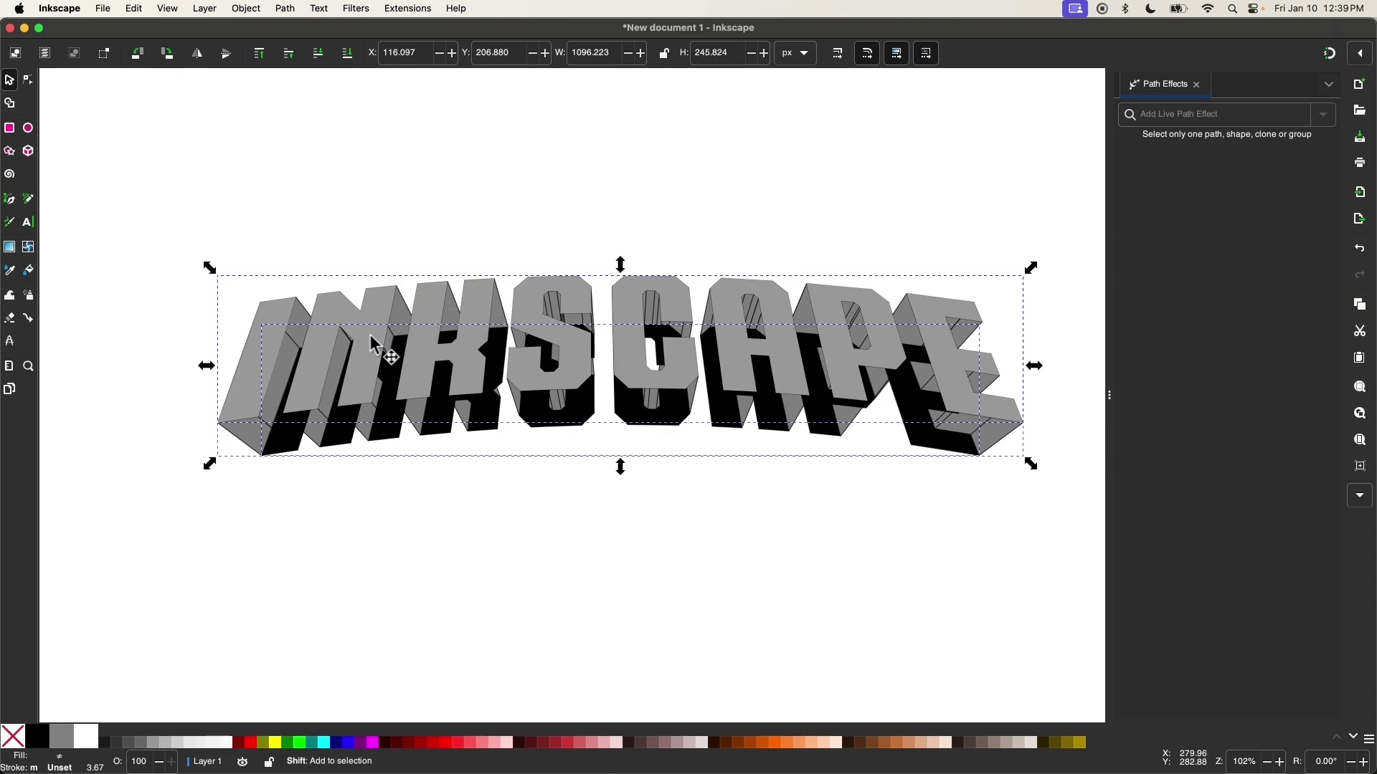
shift+click(282, 318)
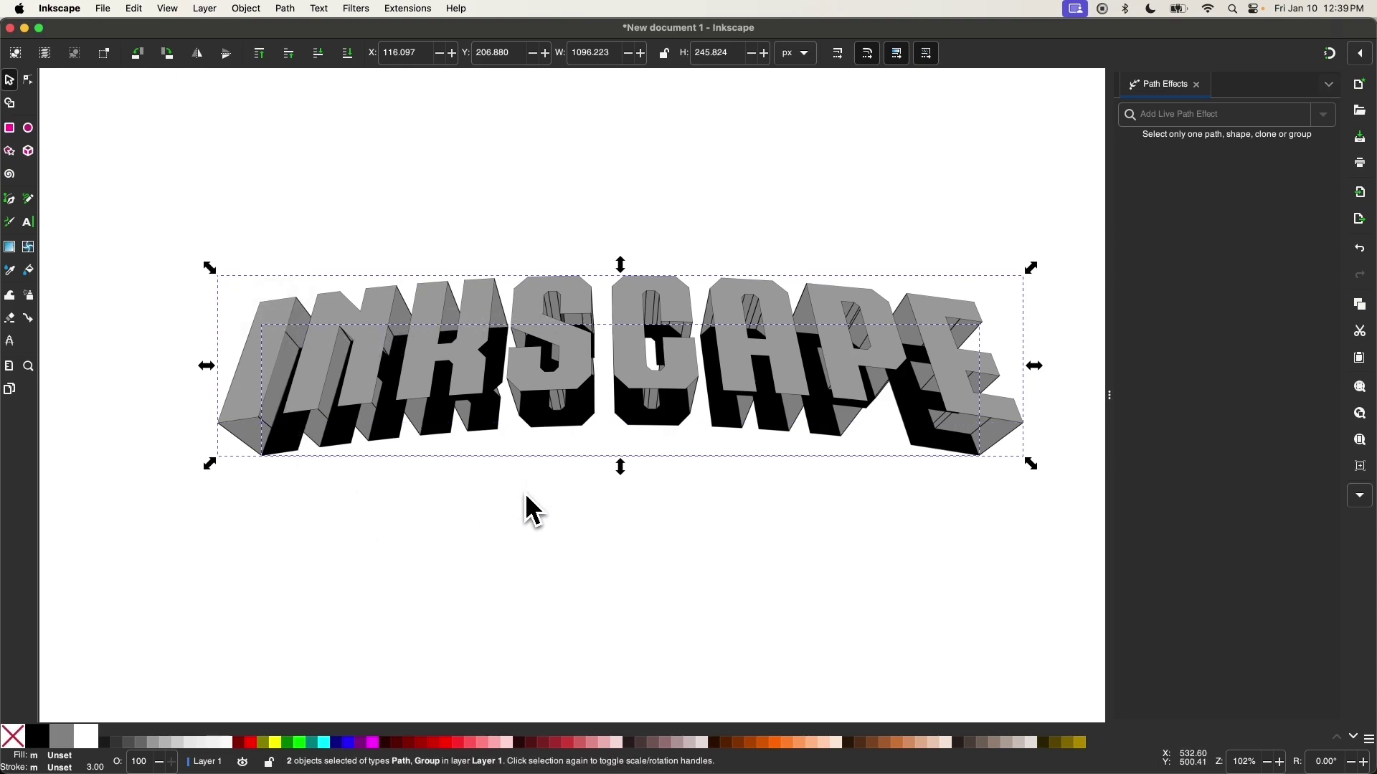
click(246, 8)
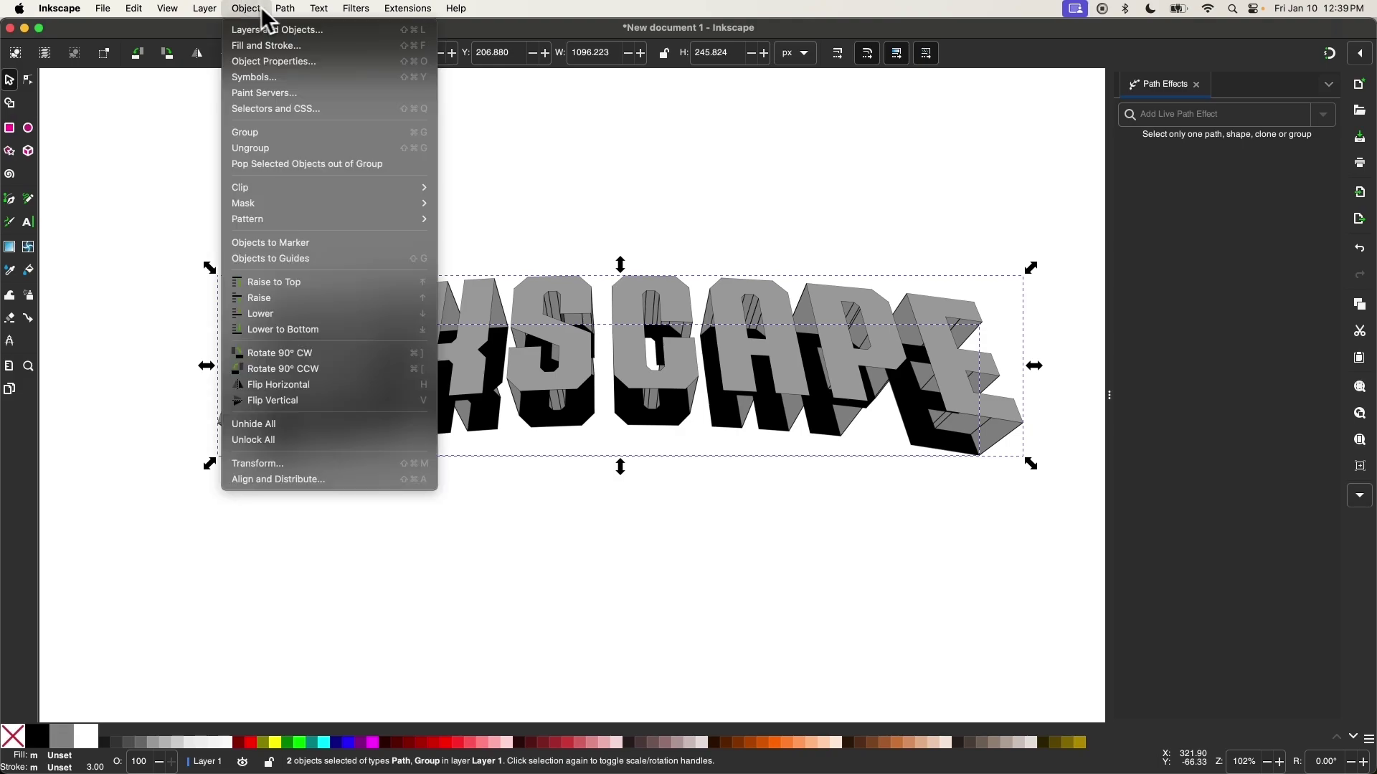
click(265, 148)
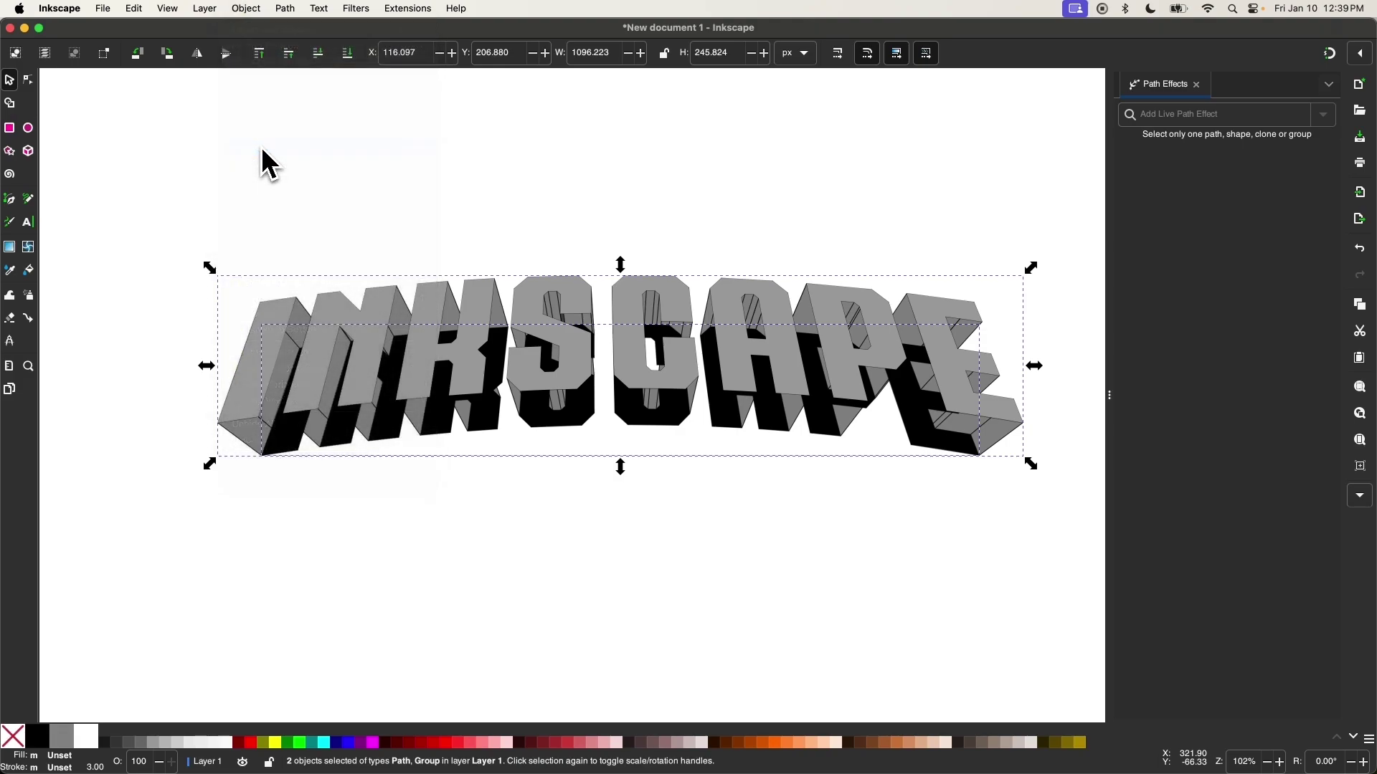
click(287, 9)
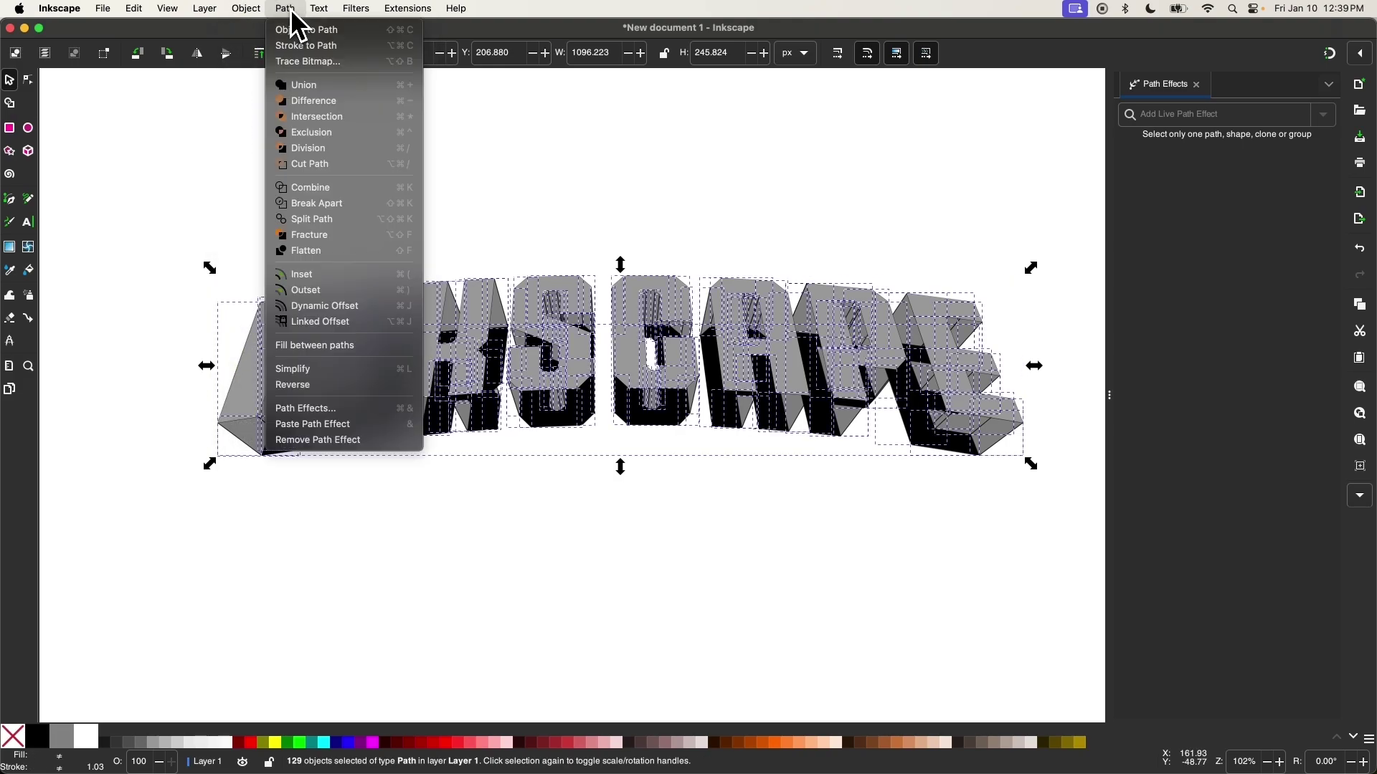
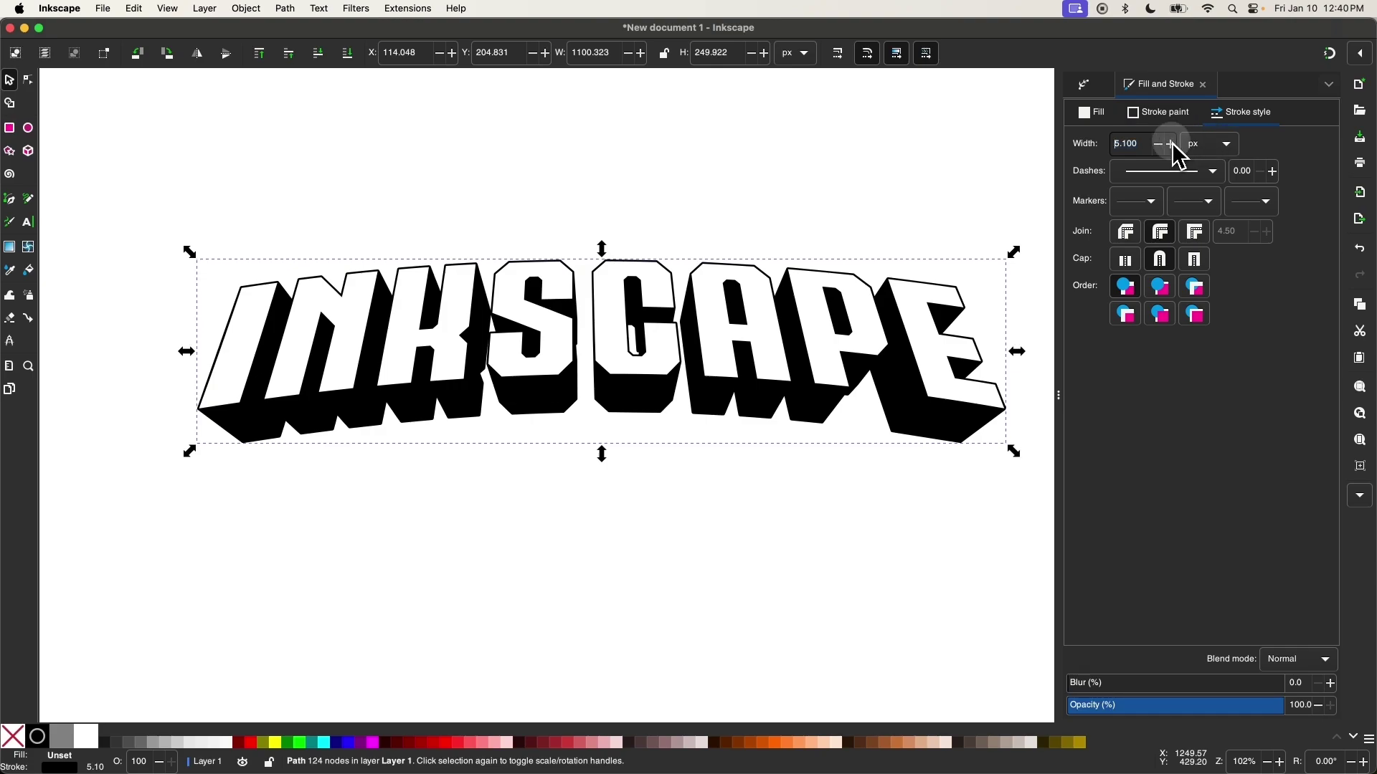
- Set the black extrusion path's stroke width to 30 px and give it miter joins
click(1173, 144)
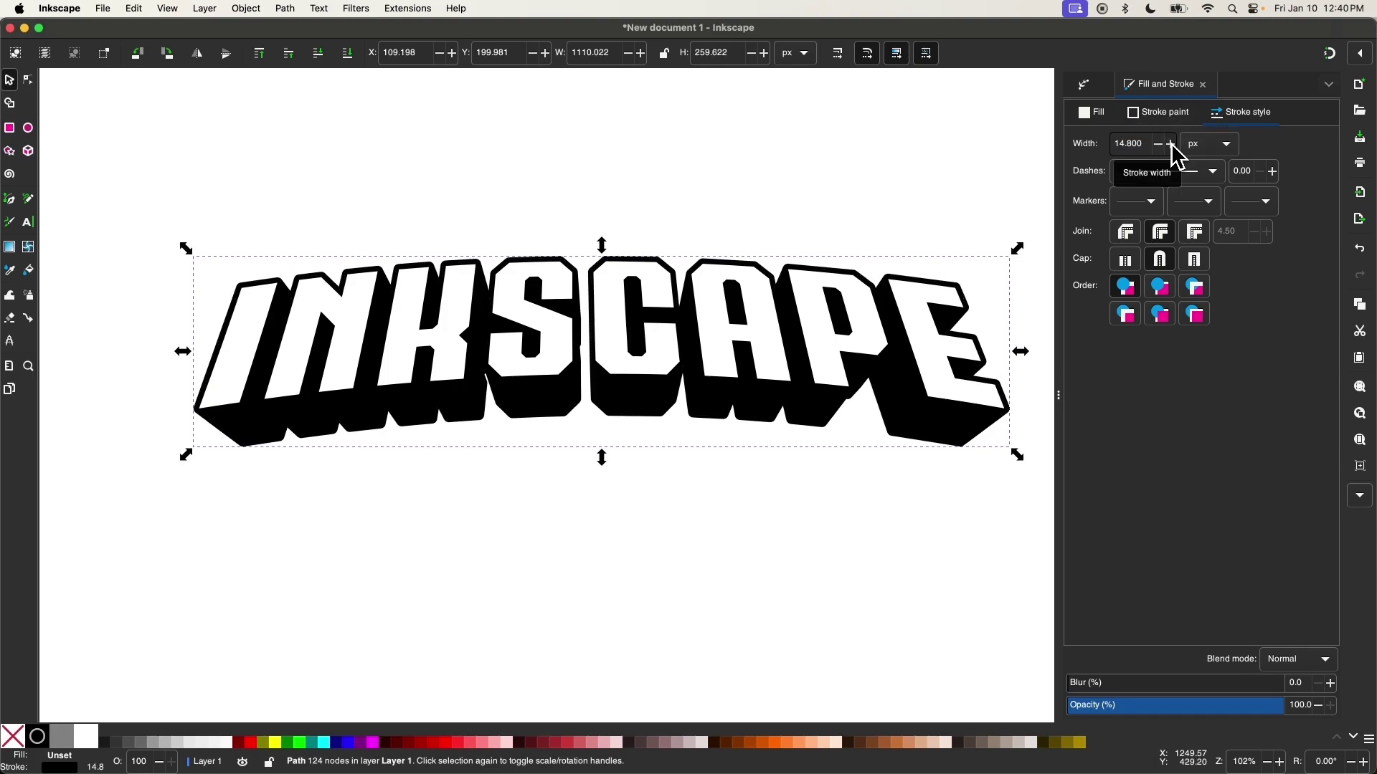
drag(1173, 144, 1173, 144)
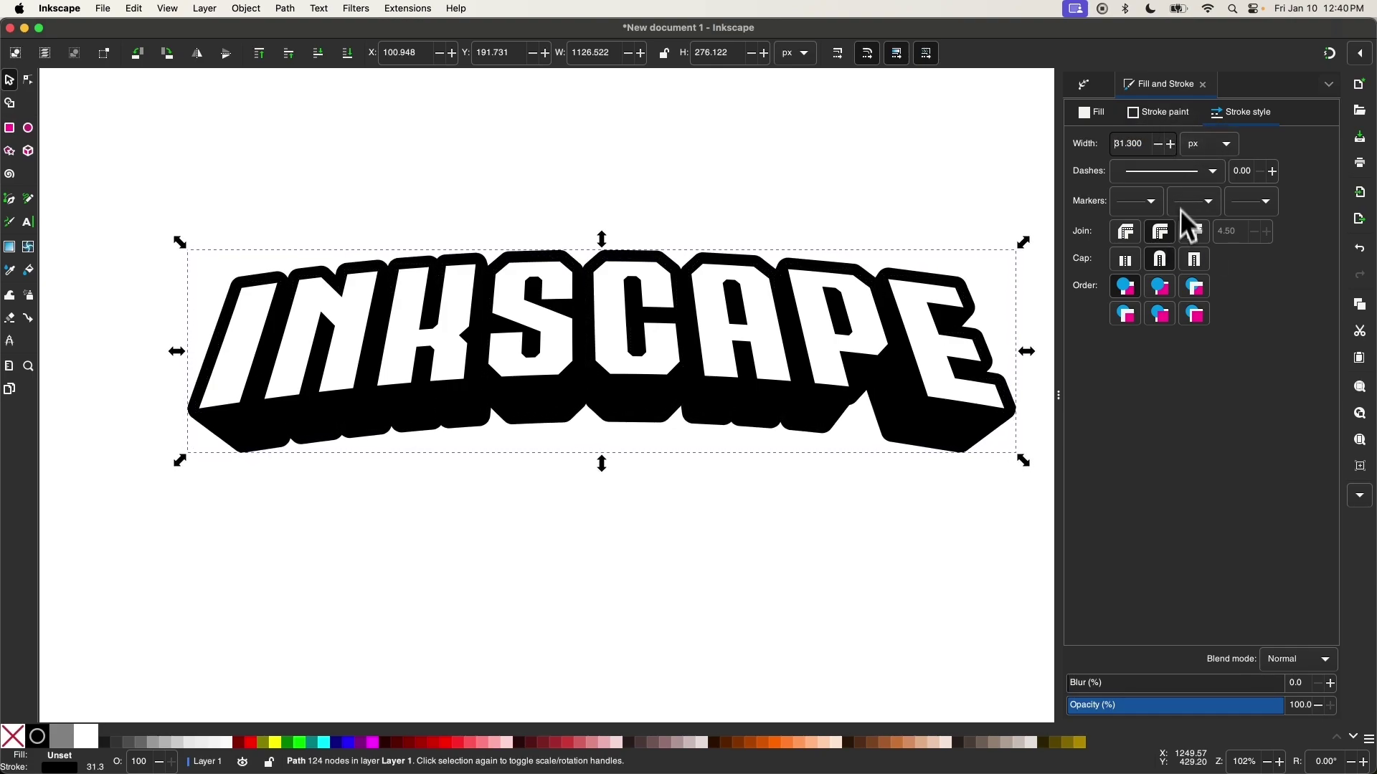
click(1193, 236)
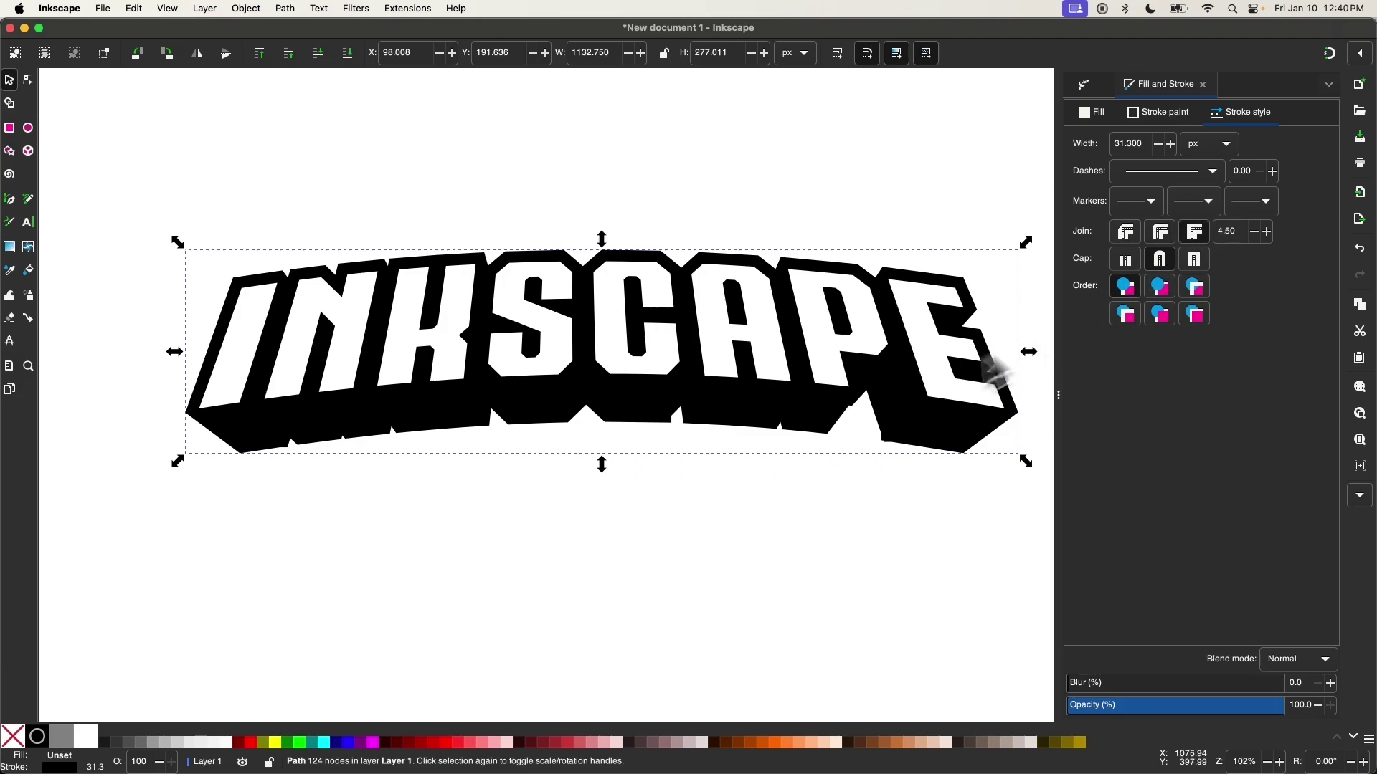
double_click(1131, 144)
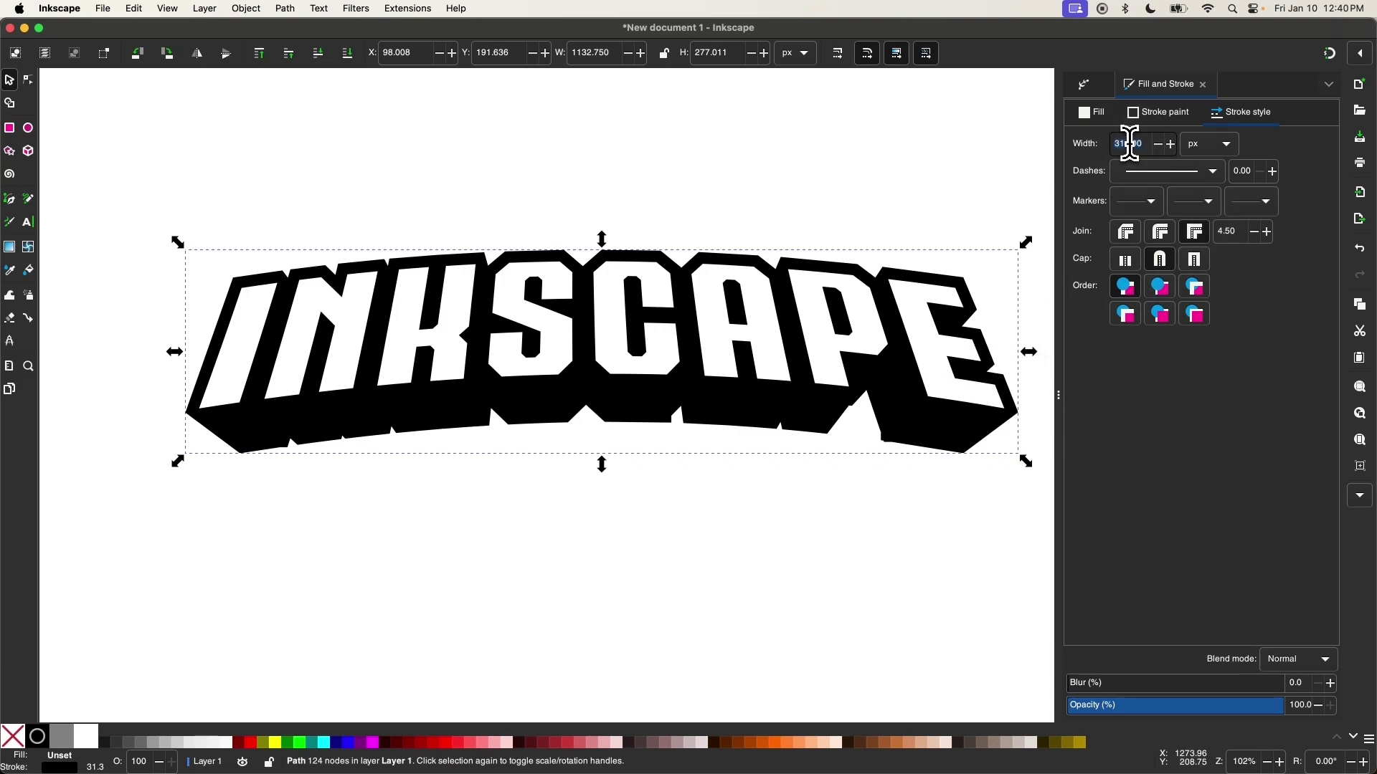
text(30)
key(Return)
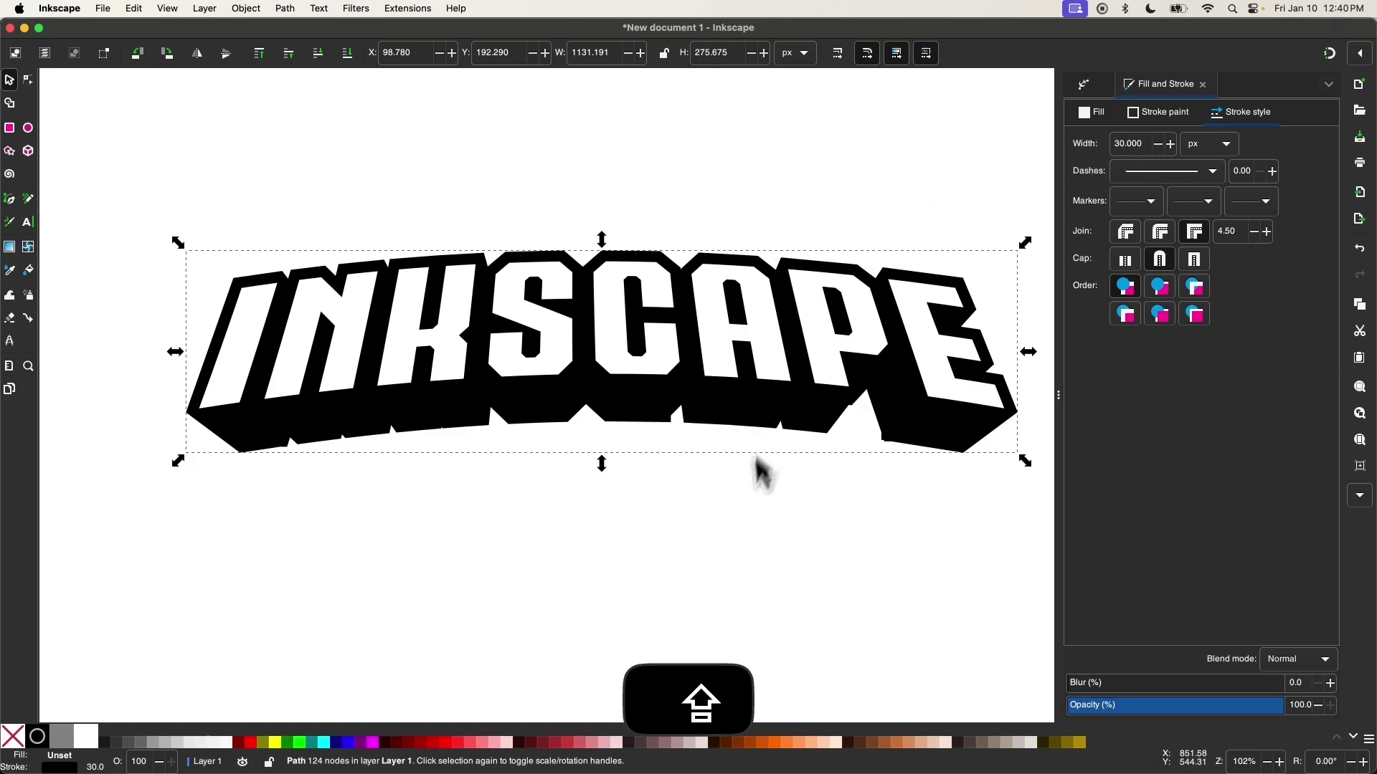
- Switch to the Node tool to edit the nodes of the black extrusion path
scroll(749, 495, up, 1)
scroll(717, 531, up, 1)
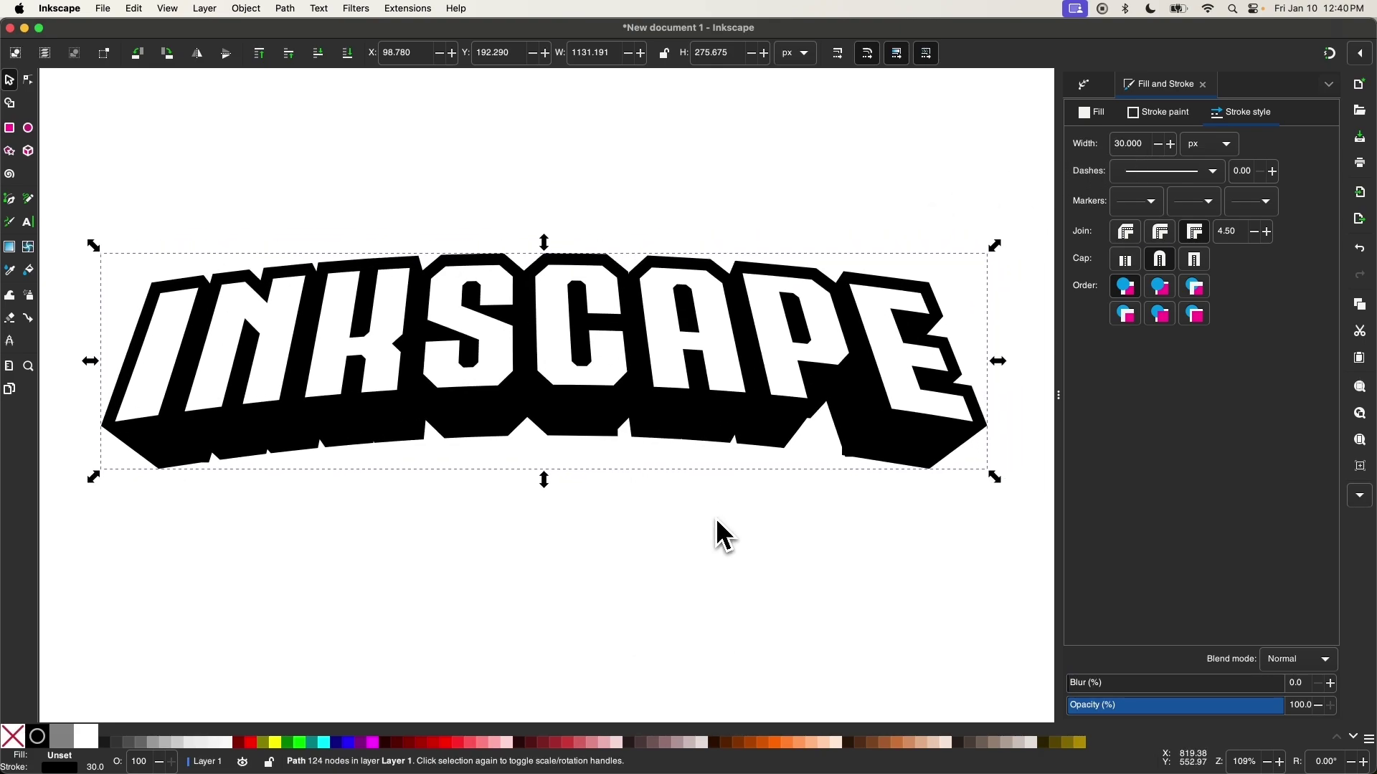
scroll(311, 510, up, 1)
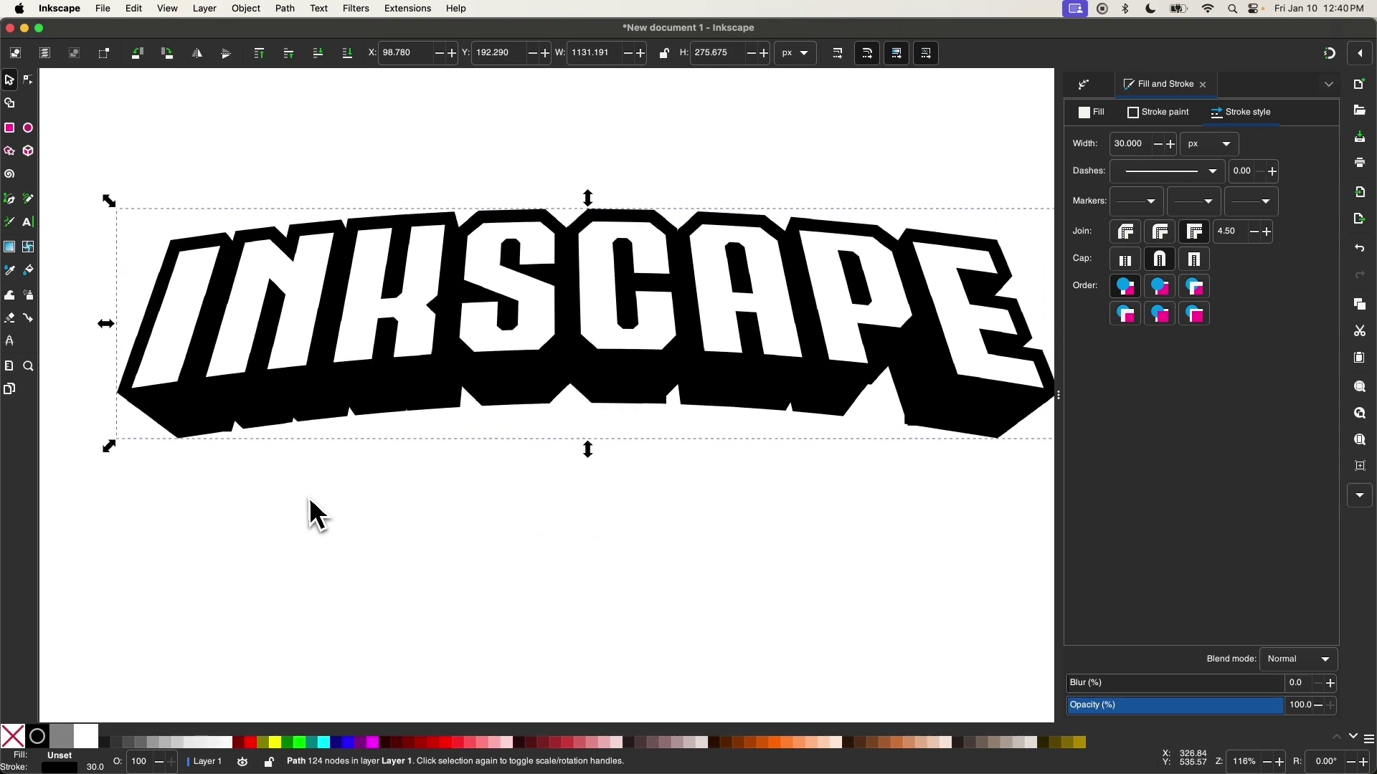
click(28, 80)
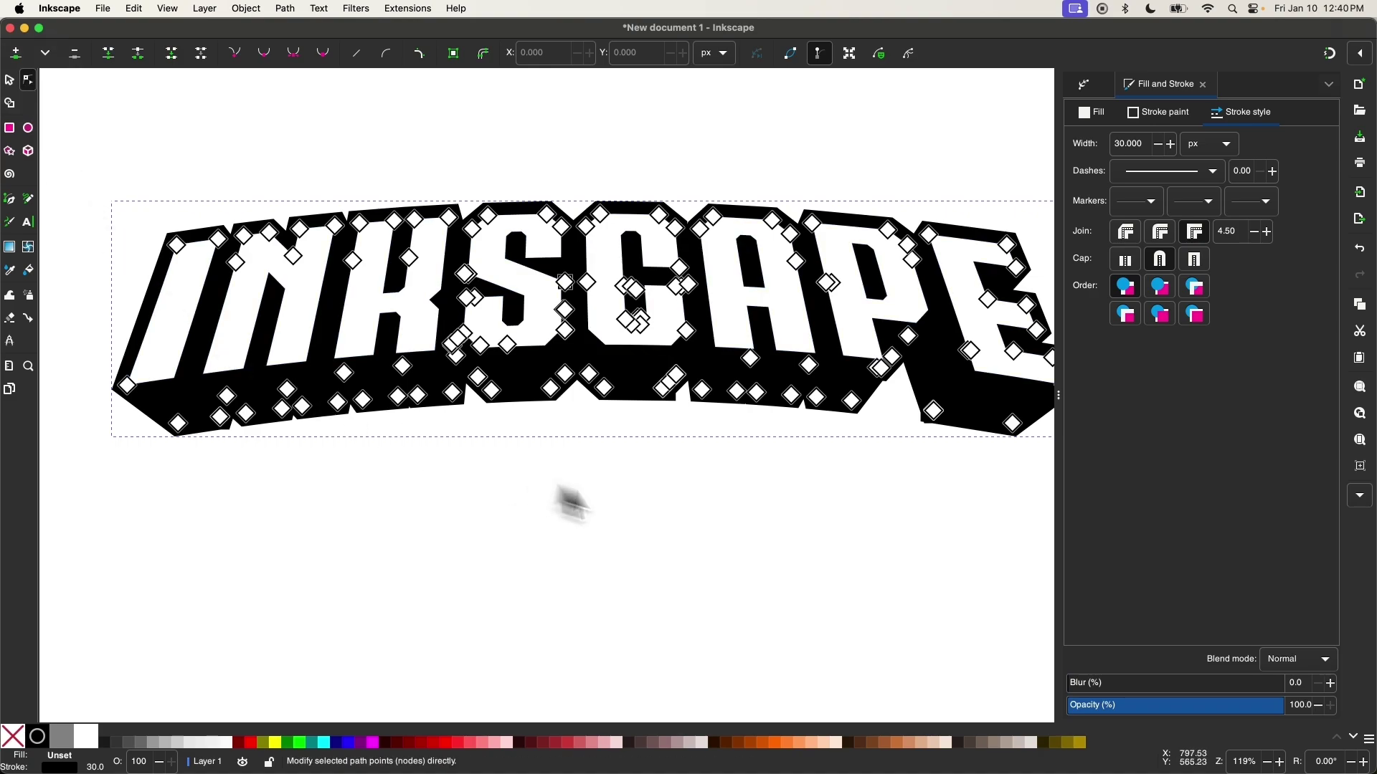
- Try moving one of the overlapping nodes at the lower-left corner of the E's extrusion, and undo the move
scroll(889, 511, up, 3)
scroll(889, 512, up, 3)
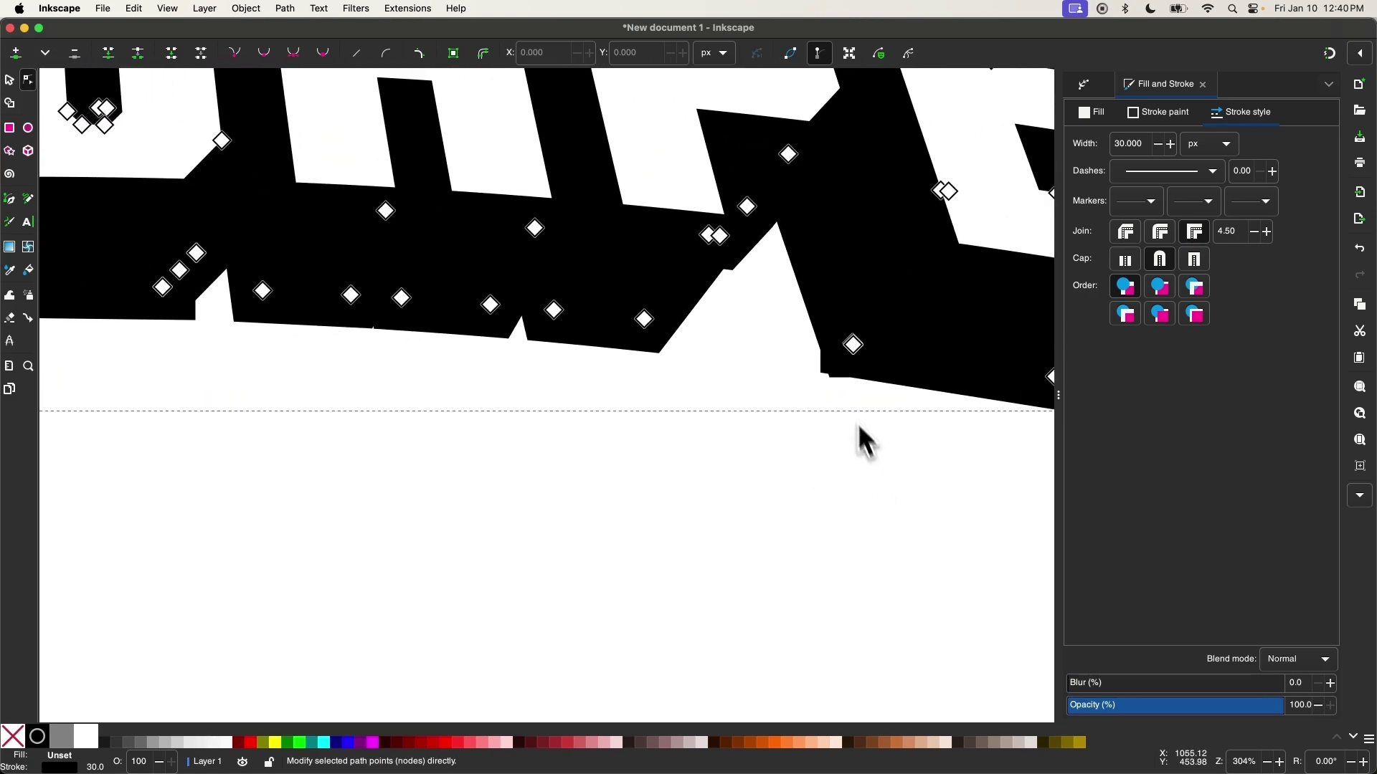
scroll(828, 400, up, 3)
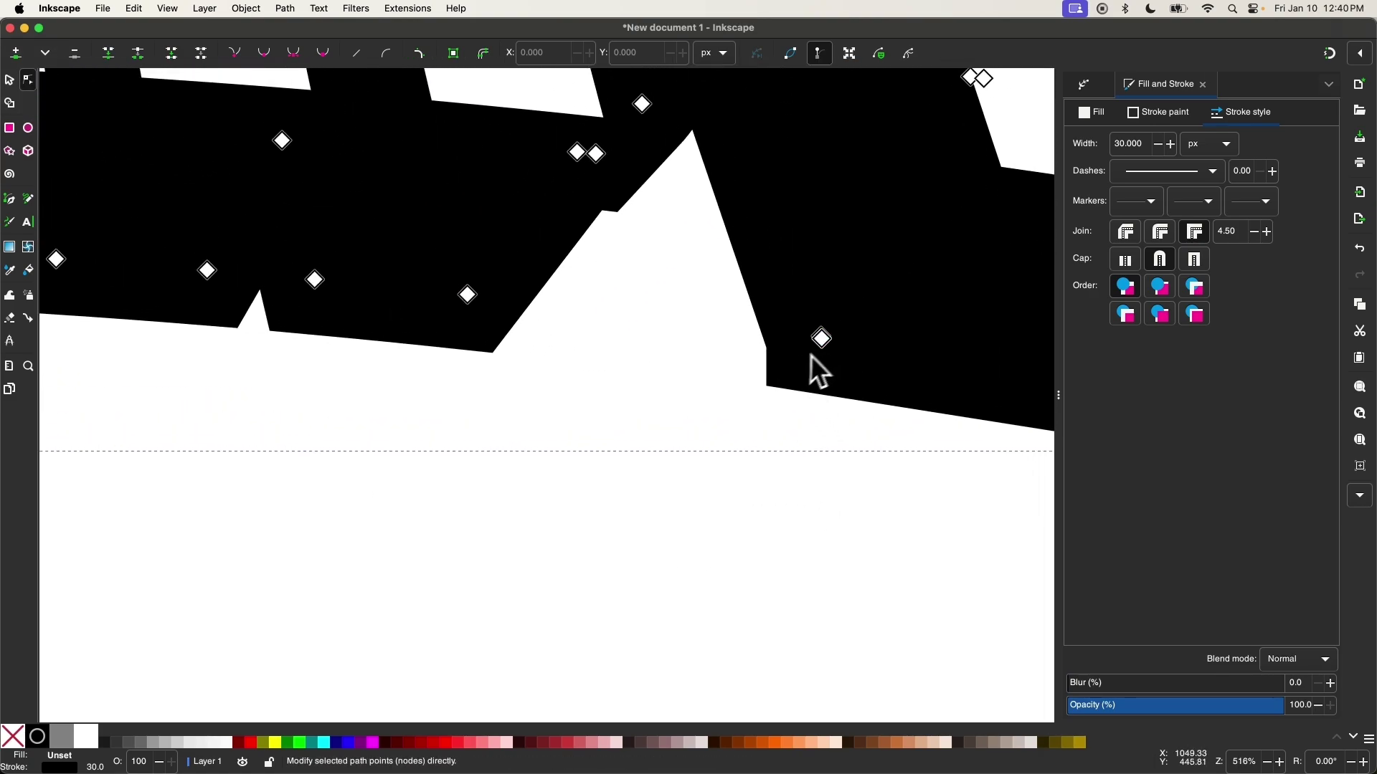
drag(822, 337, 832, 363)
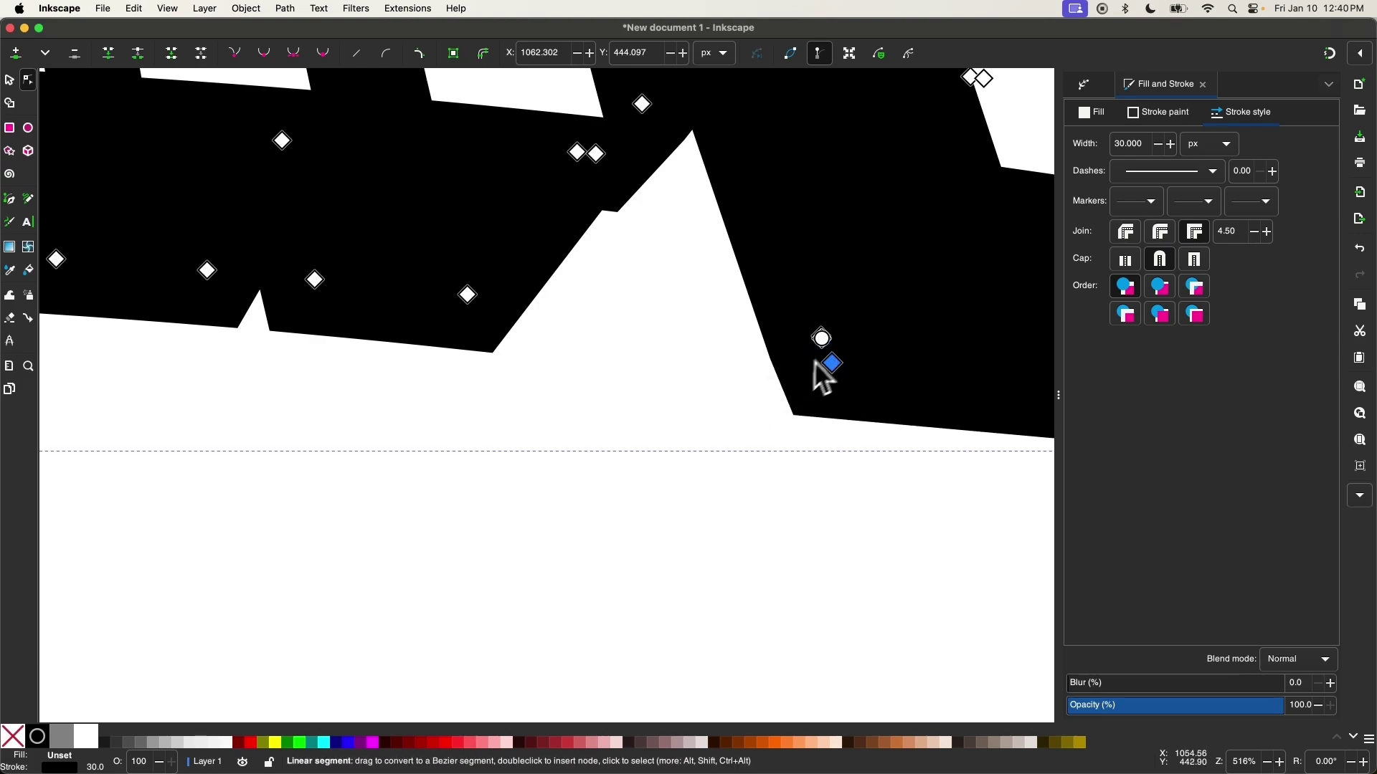
scroll(797, 420, down, 6)
scroll(797, 422, down, 3)
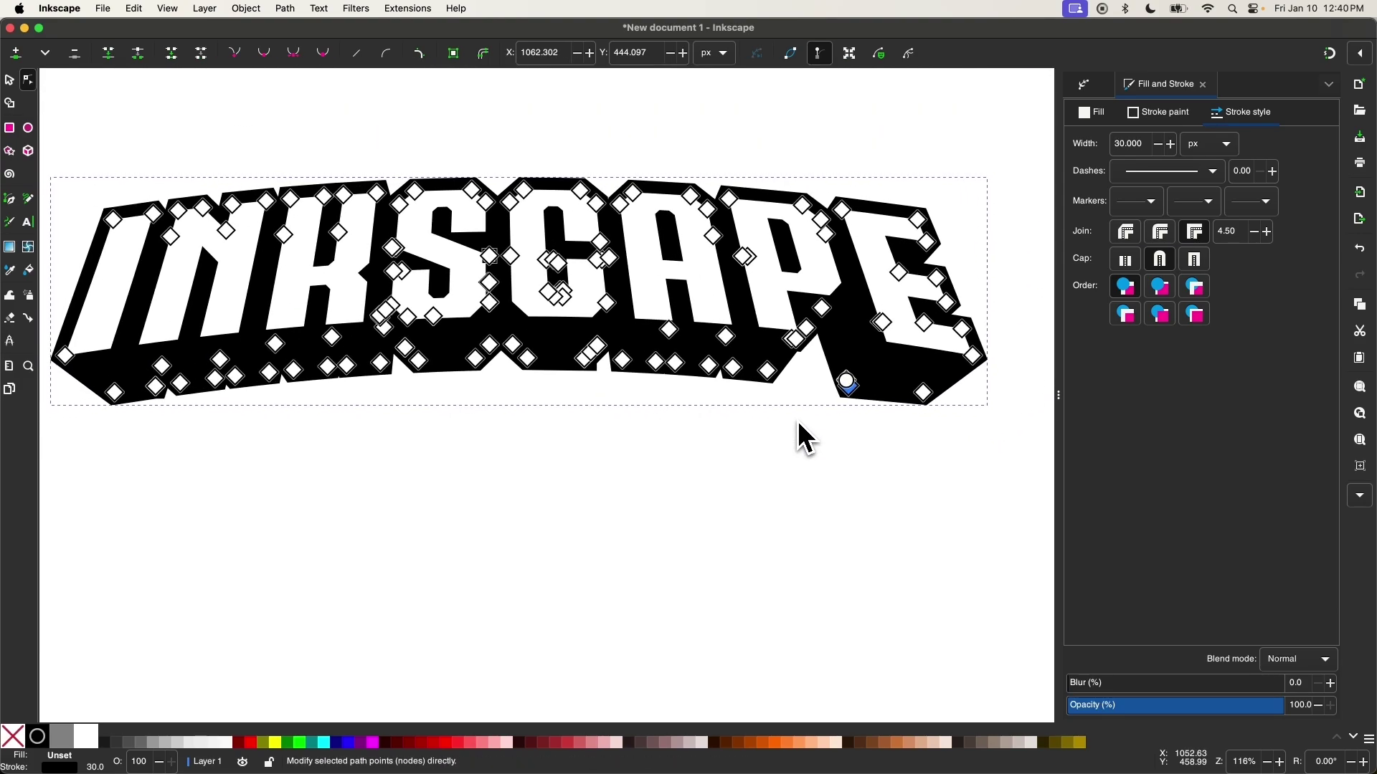
key(super+shift+z)
- Select all nodes of the black extrusion path and make them corner nodes
scroll(670, 495, down, 2)
scroll(671, 494, left, 1)
drag(998, 441, 244, 197)
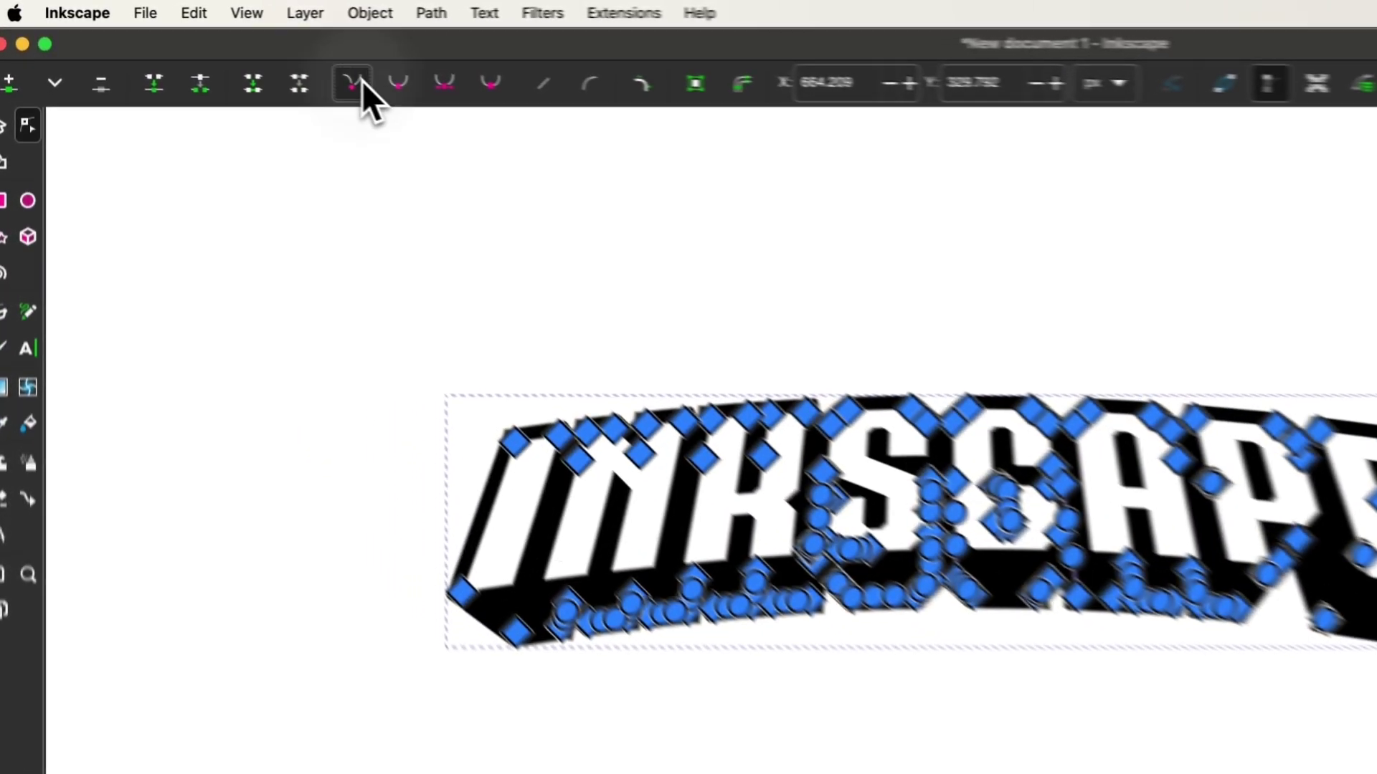
click(236, 53)
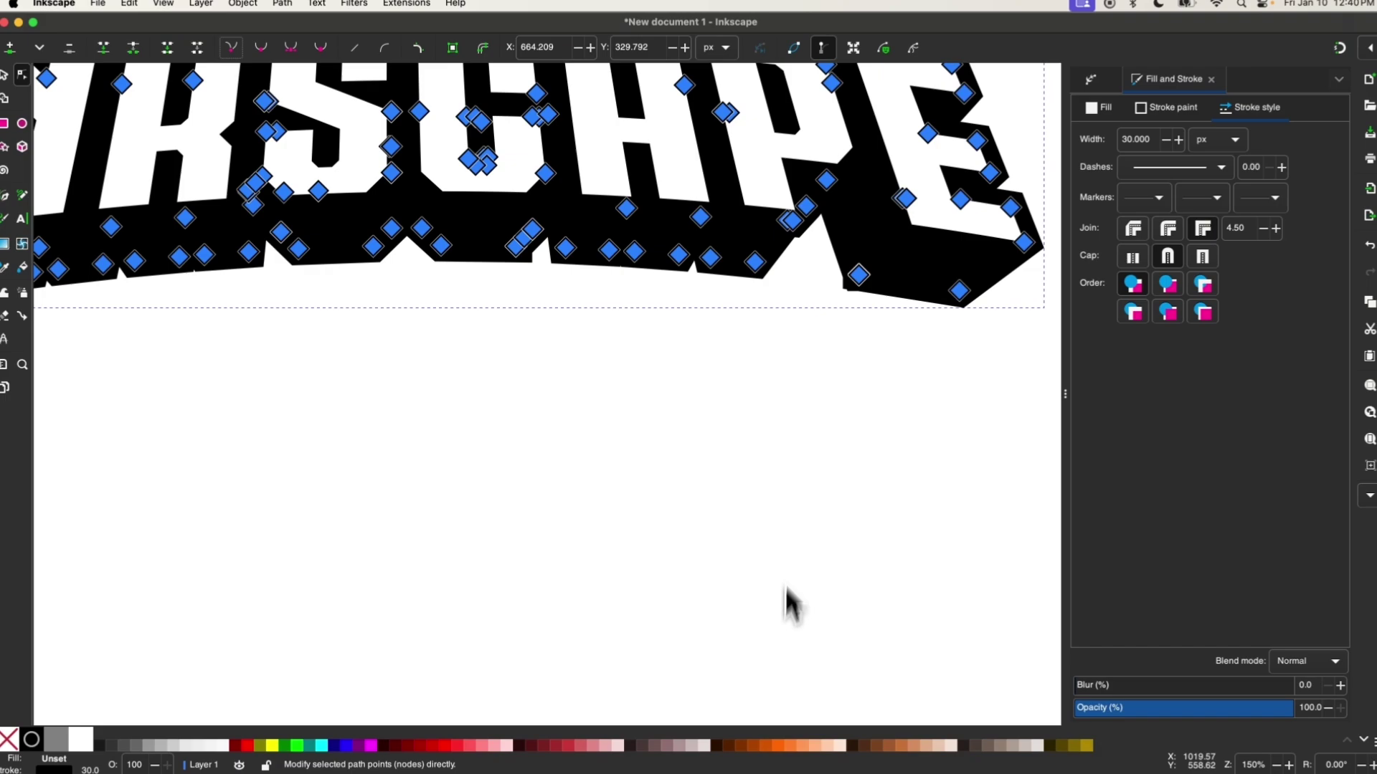
- Select the overlapping nodes at the lower-left corner of the E's extrusion and join them into one
scroll(836, 335, up, 4)
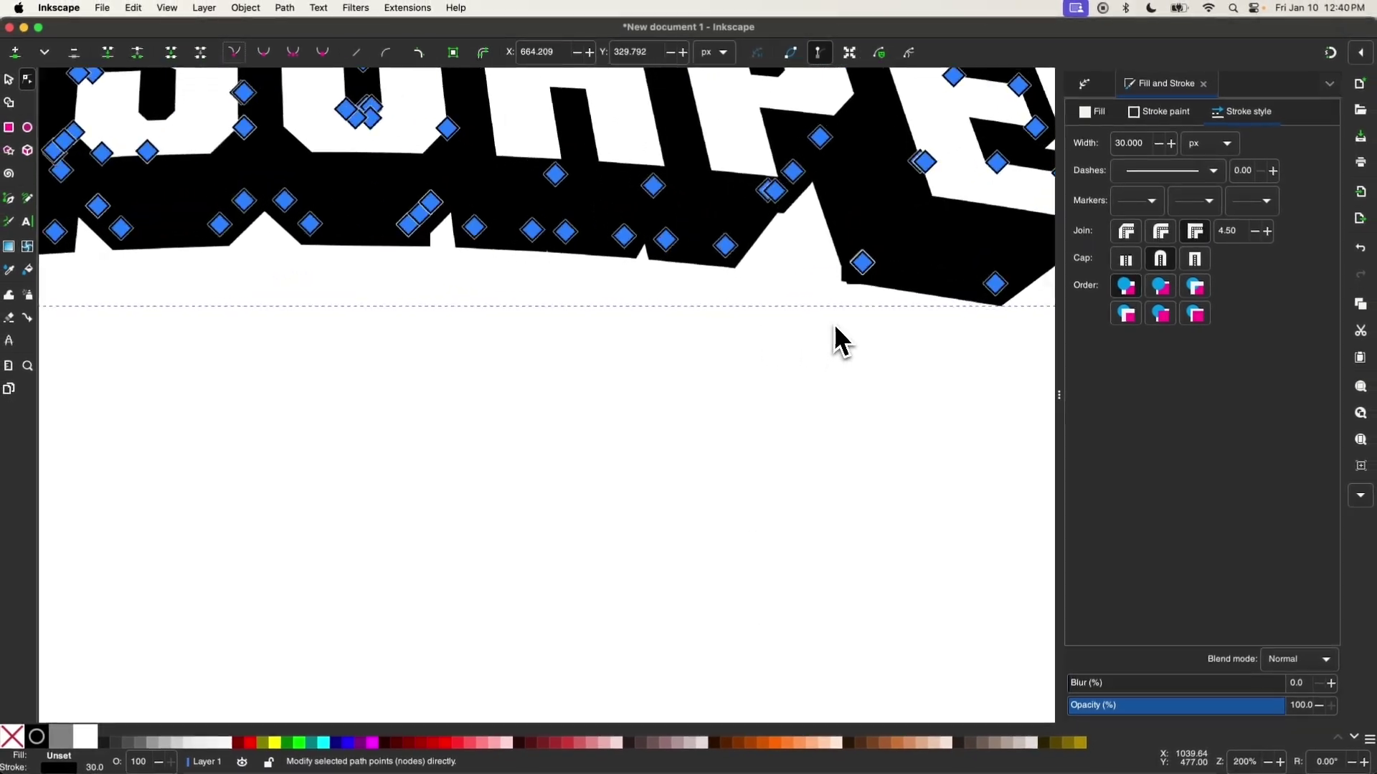
scroll(834, 325, up, 3)
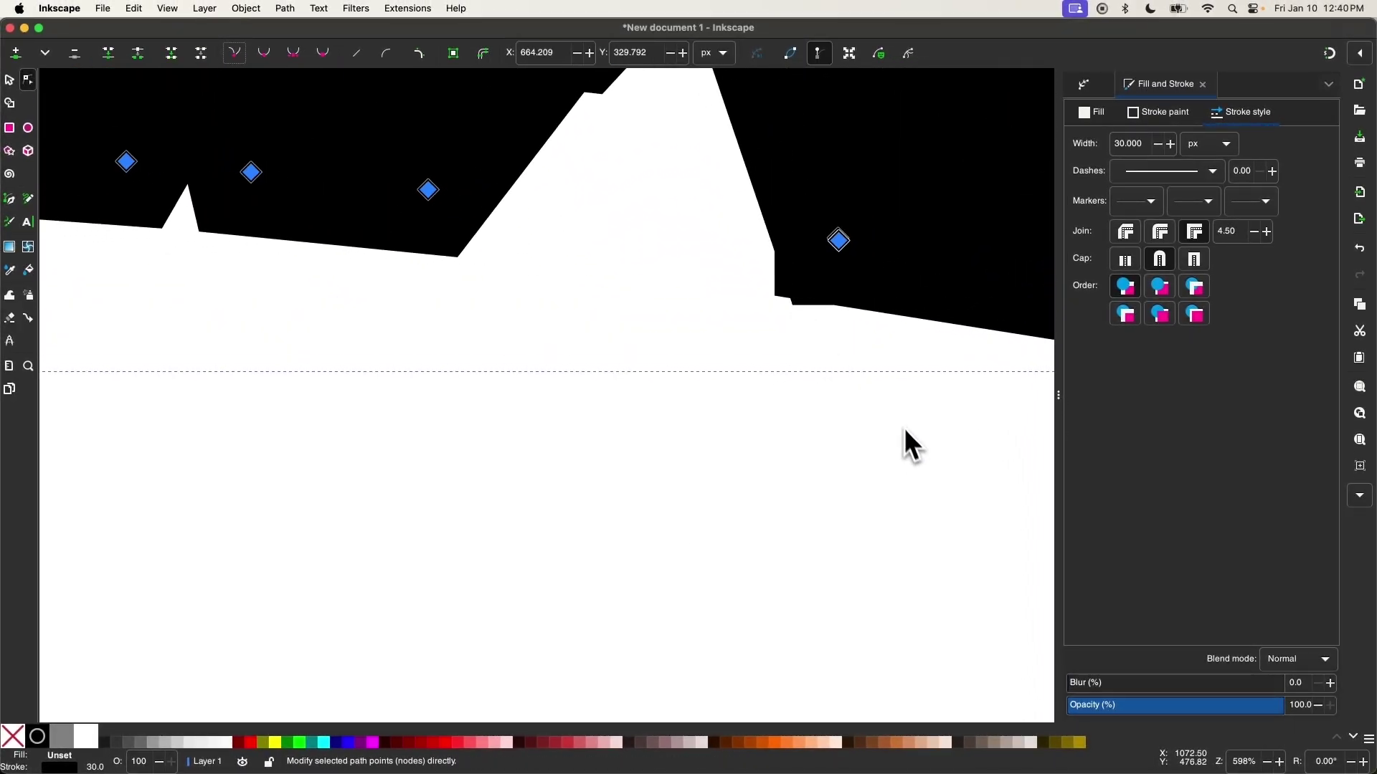
drag(894, 406, 740, 203)
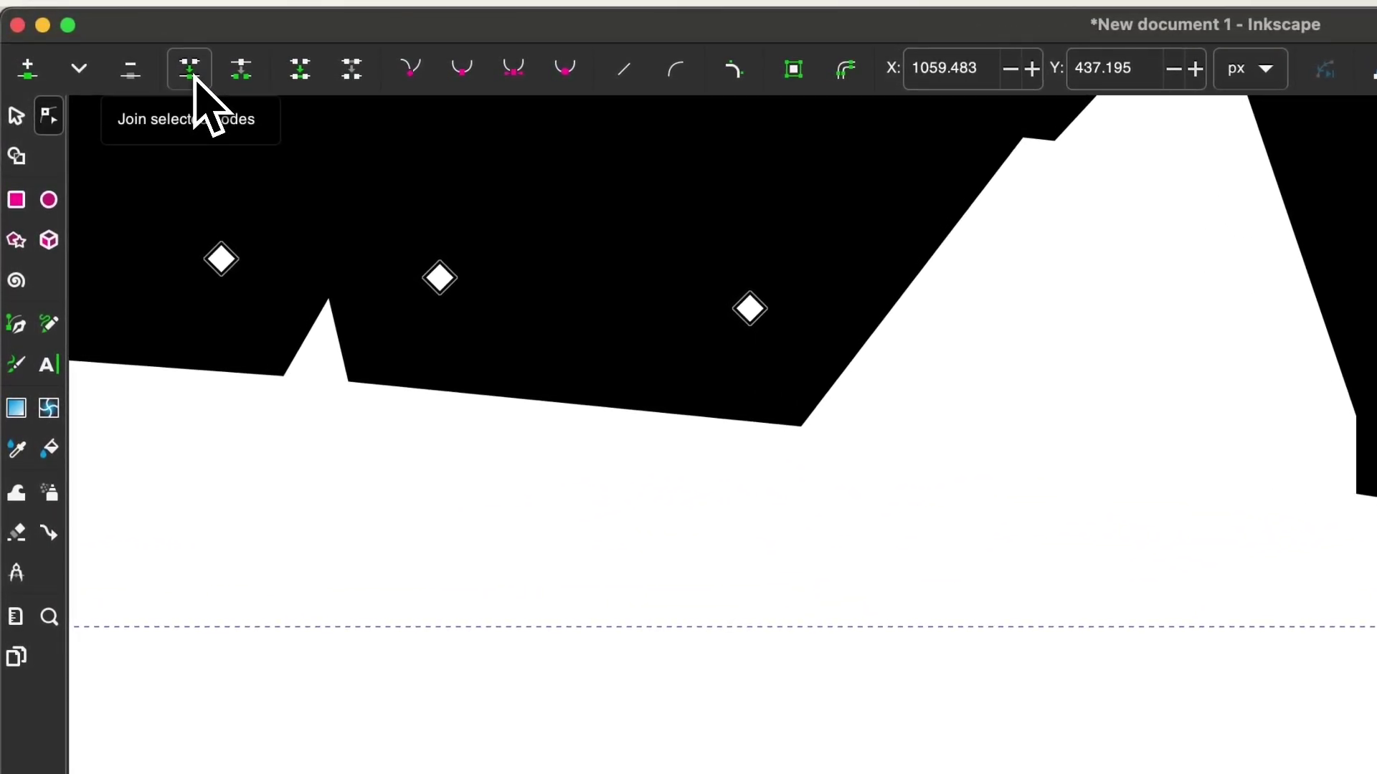
scroll(1176, 559, down, 3)
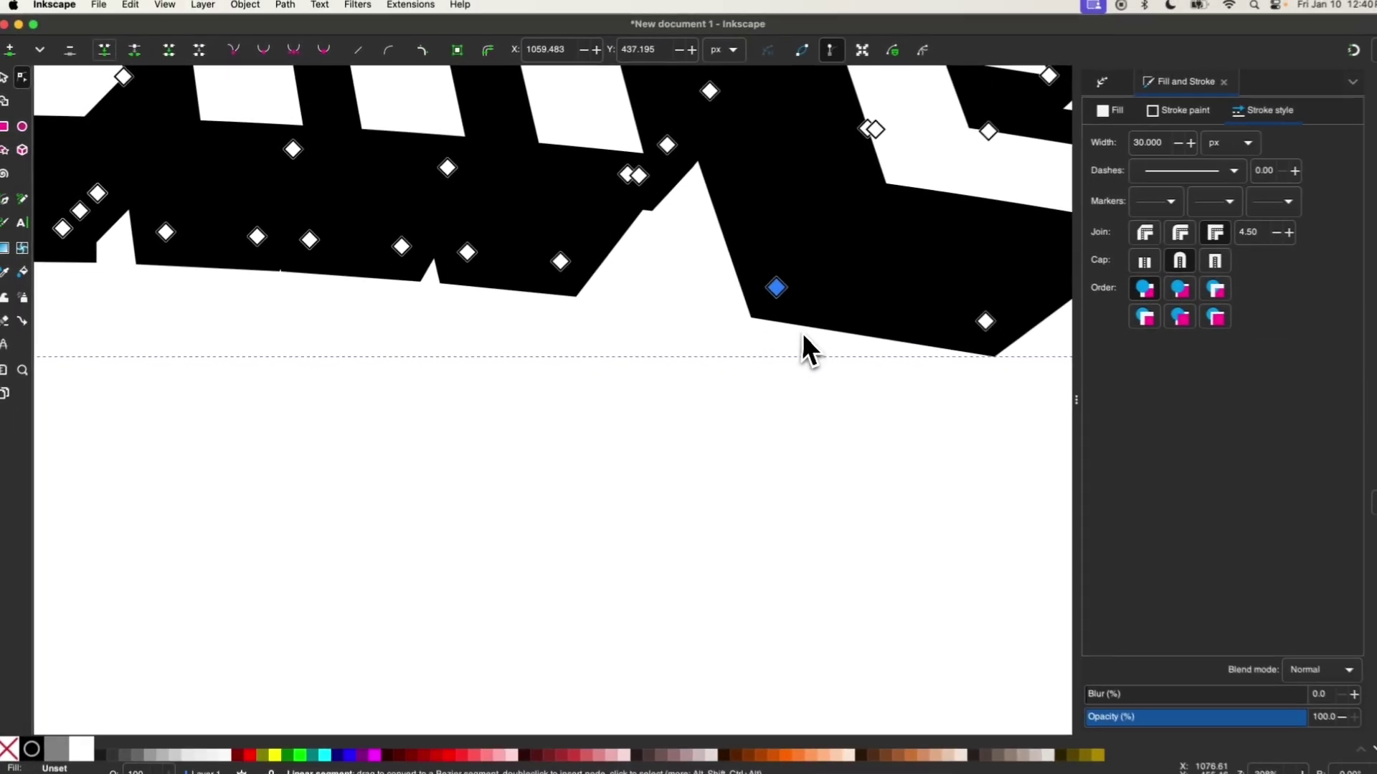
- Join the overlapping nodes at the lower-right corner of the C's extrusion into a single node
scroll(430, 423, up, 5)
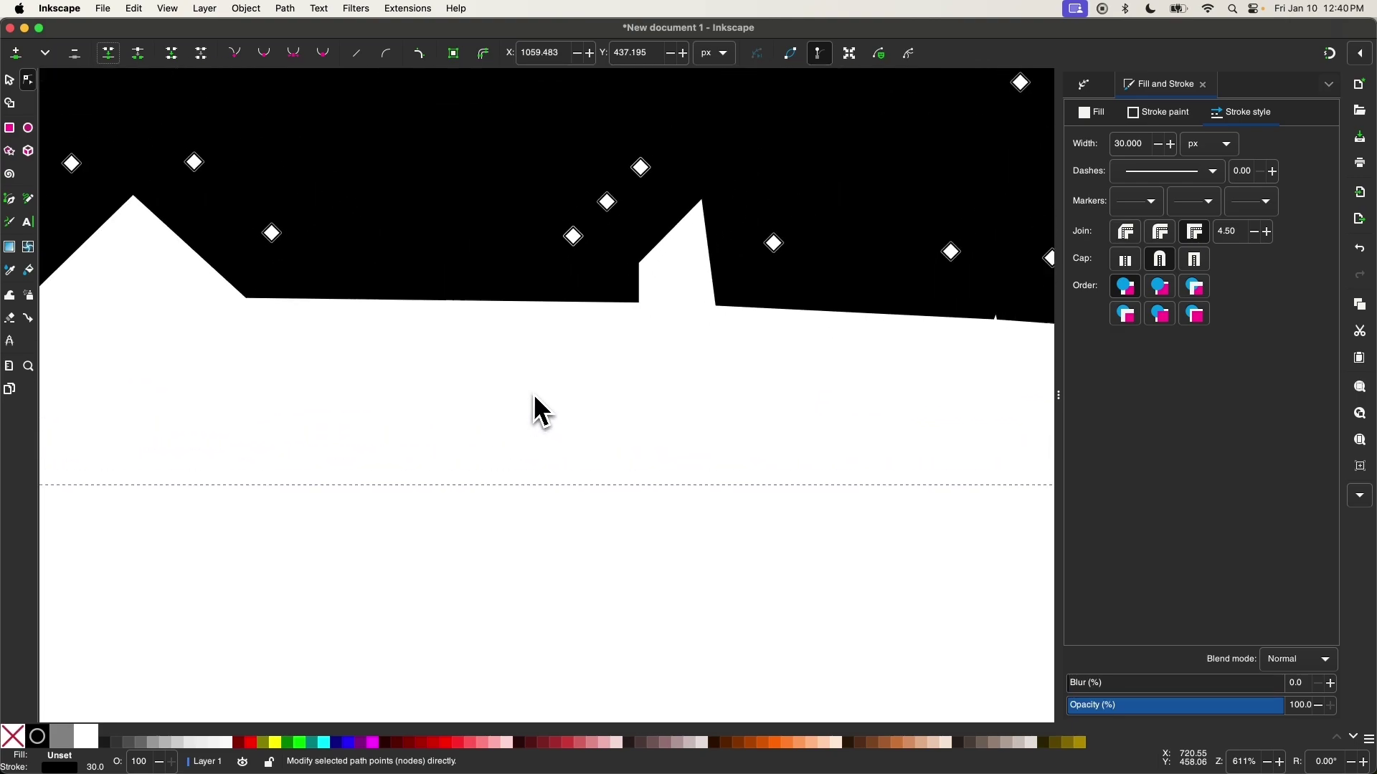
scroll(543, 412, up, 1)
drag(542, 269, 559, 367)
key(super+shift+z)
scroll(556, 368, up, 3)
scroll(615, 394, left, 2)
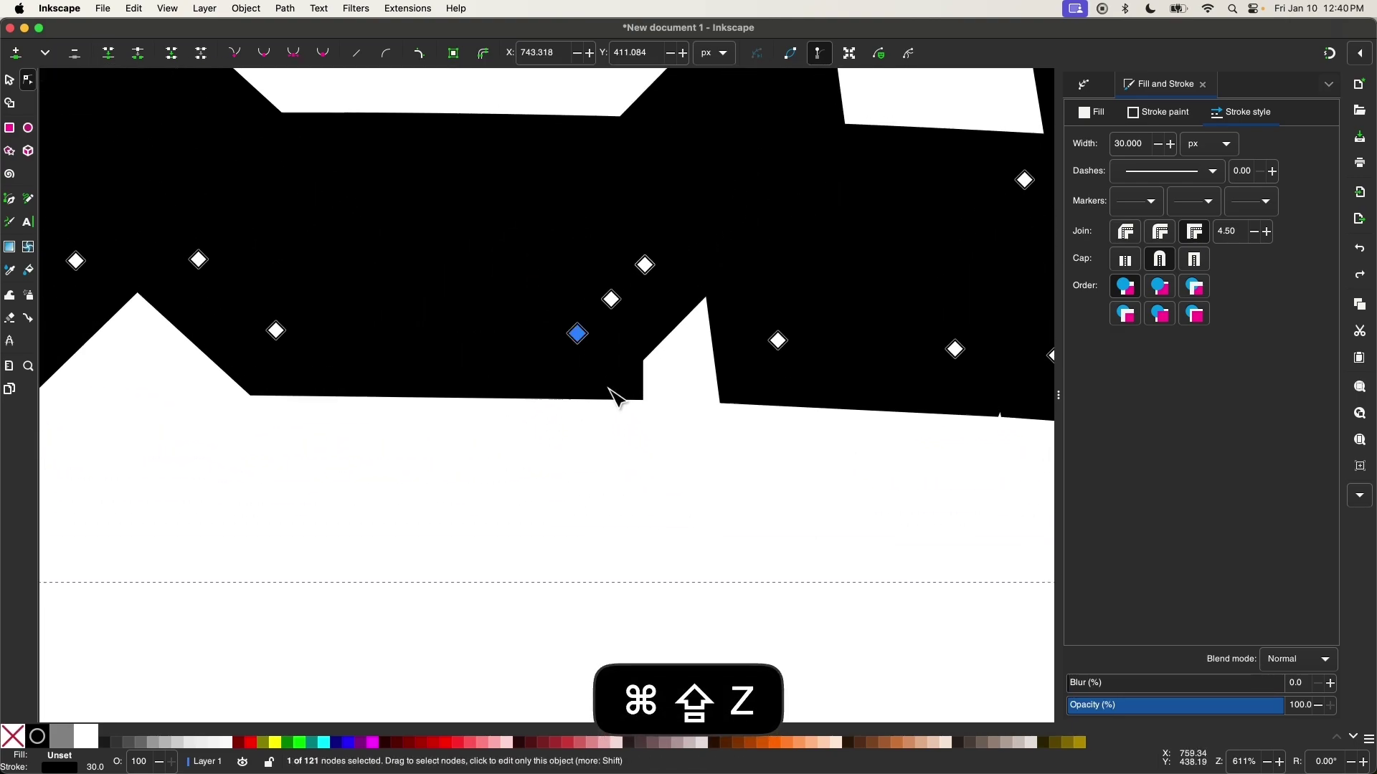
drag(661, 478, 585, 364)
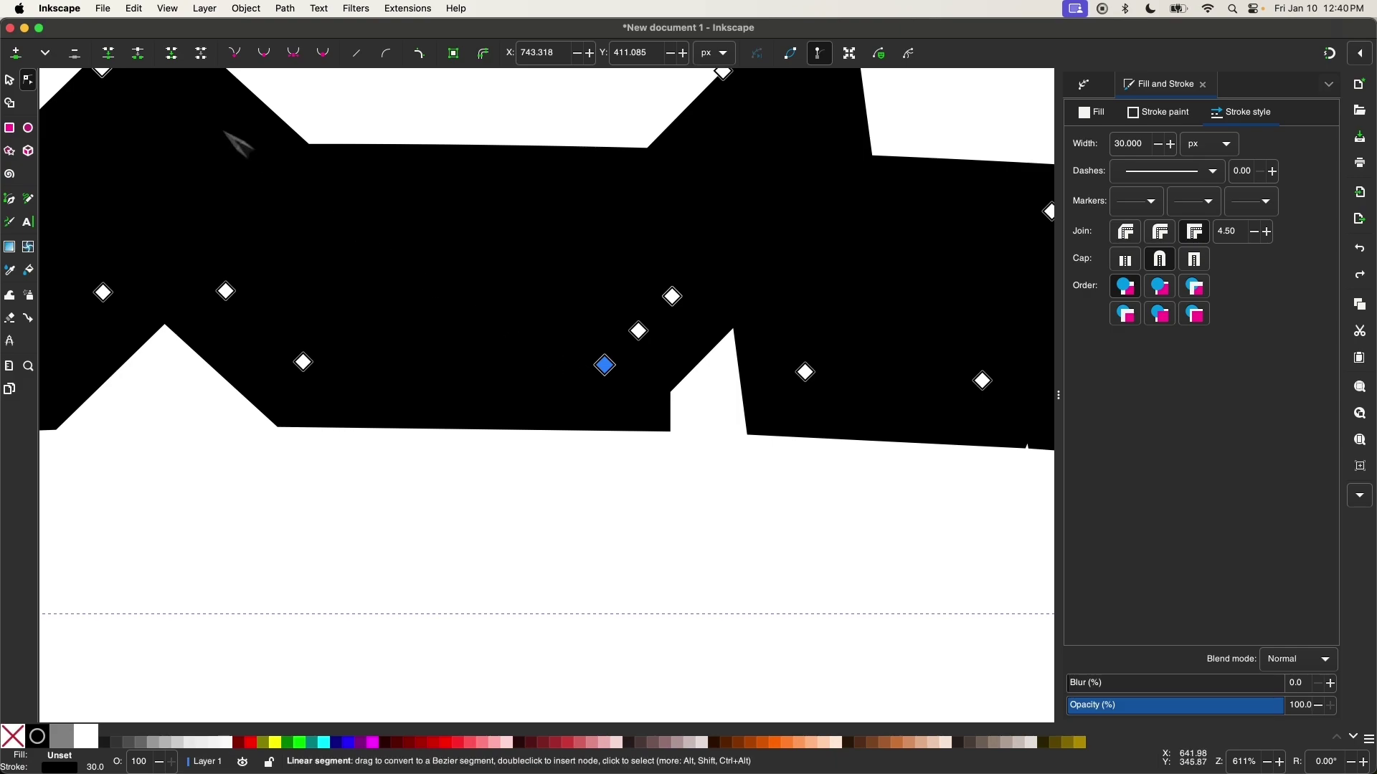
scroll(673, 501, down, 5)
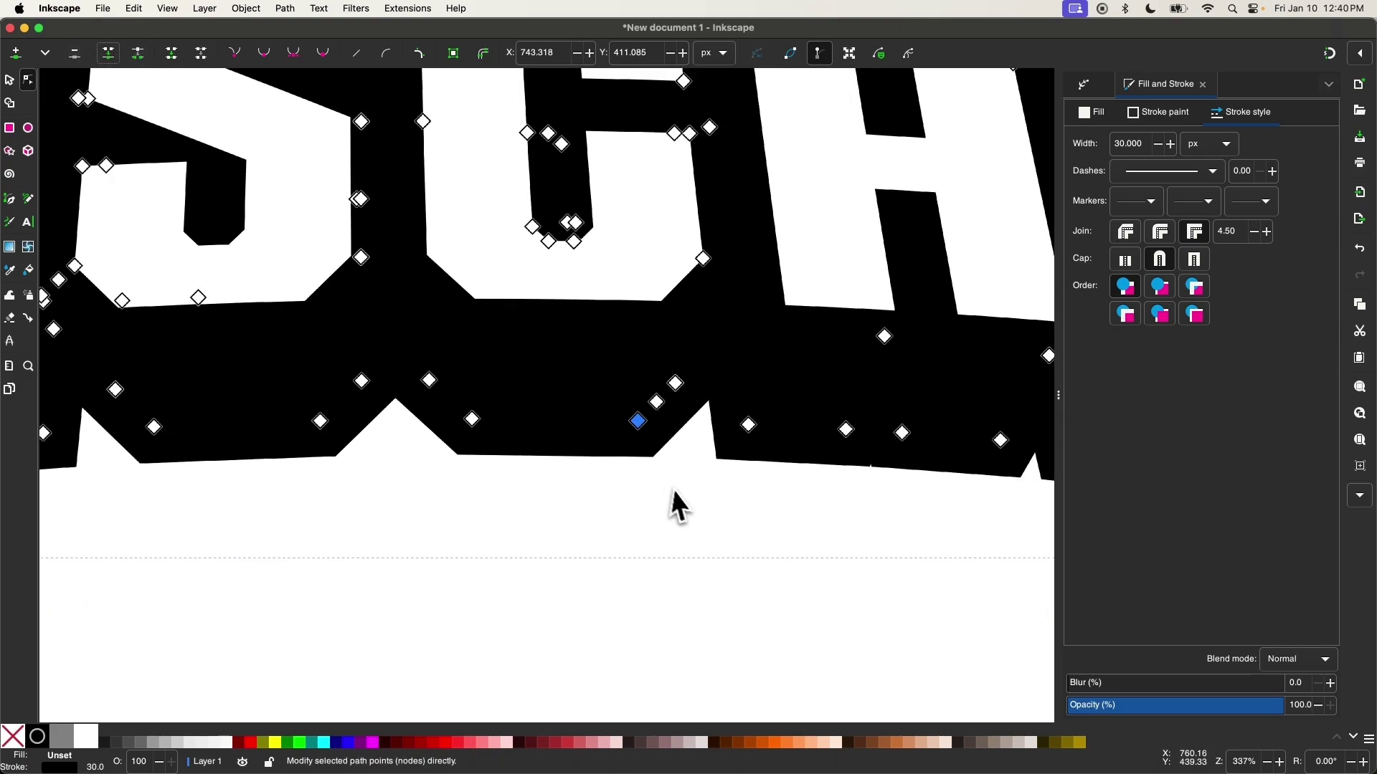
- Join the overlapping nodes at the lower-right corner of the first letter I's extrusion into one
scroll(685, 507, down, 2)
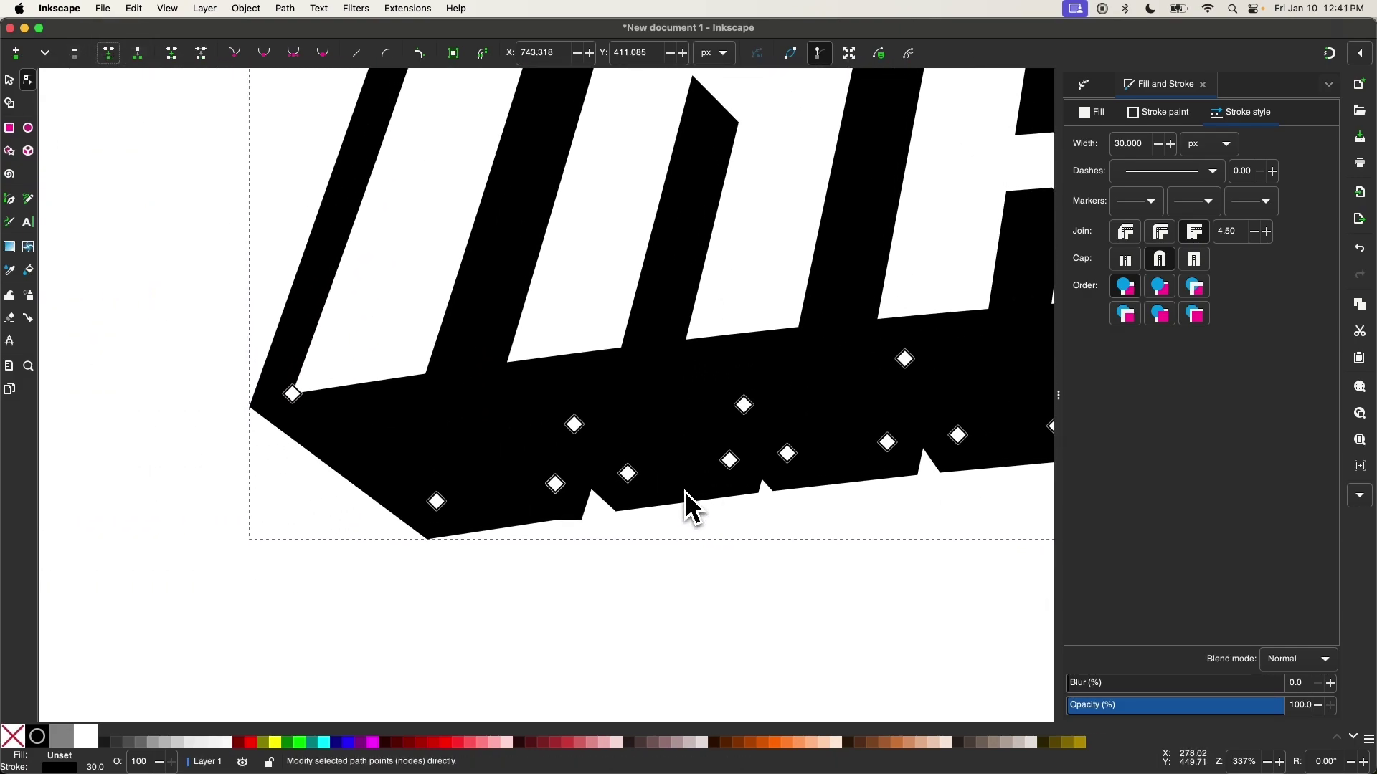
scroll(639, 545, up, 4)
mouse_move(506, 444)
mouse_down()
mouse_move(553, 471)
mouse_move(537, 463)
mouse_up()
key(super+shift+z)
drag(550, 525, 450, 398)
click(109, 53)
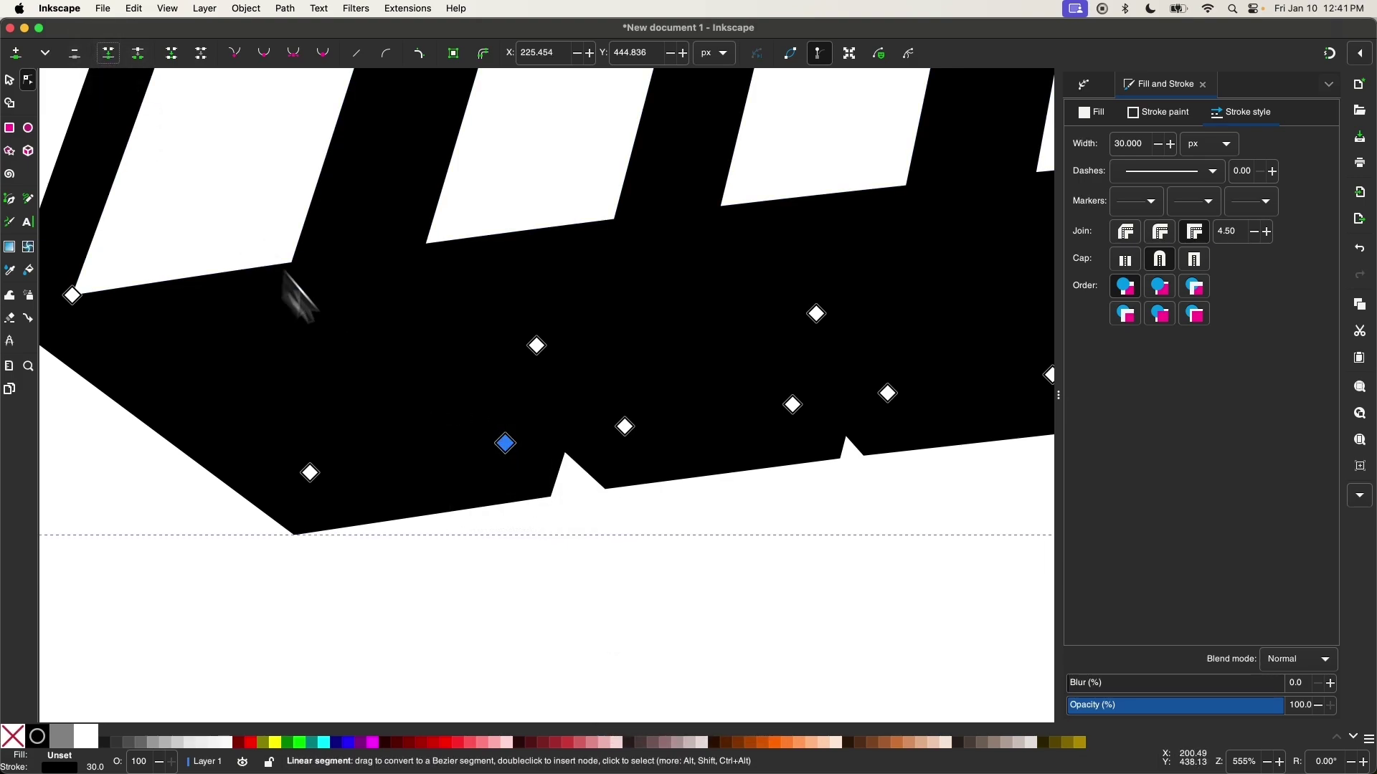
- Check the rest of the lettering's outline for jagged corners caused by overlapping nodes
scroll(409, 433, down, 4)
scroll(407, 419, right, 15)
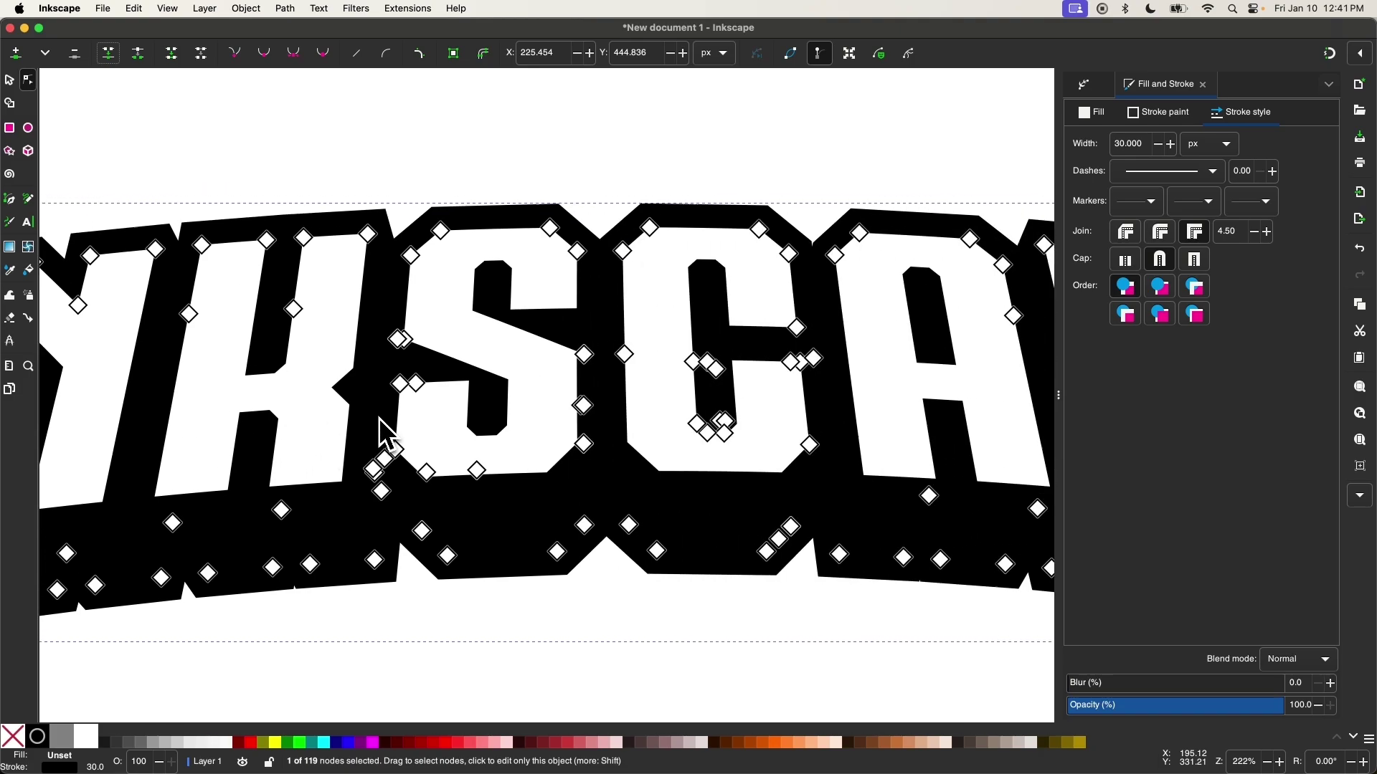
scroll(380, 420, down, 4)
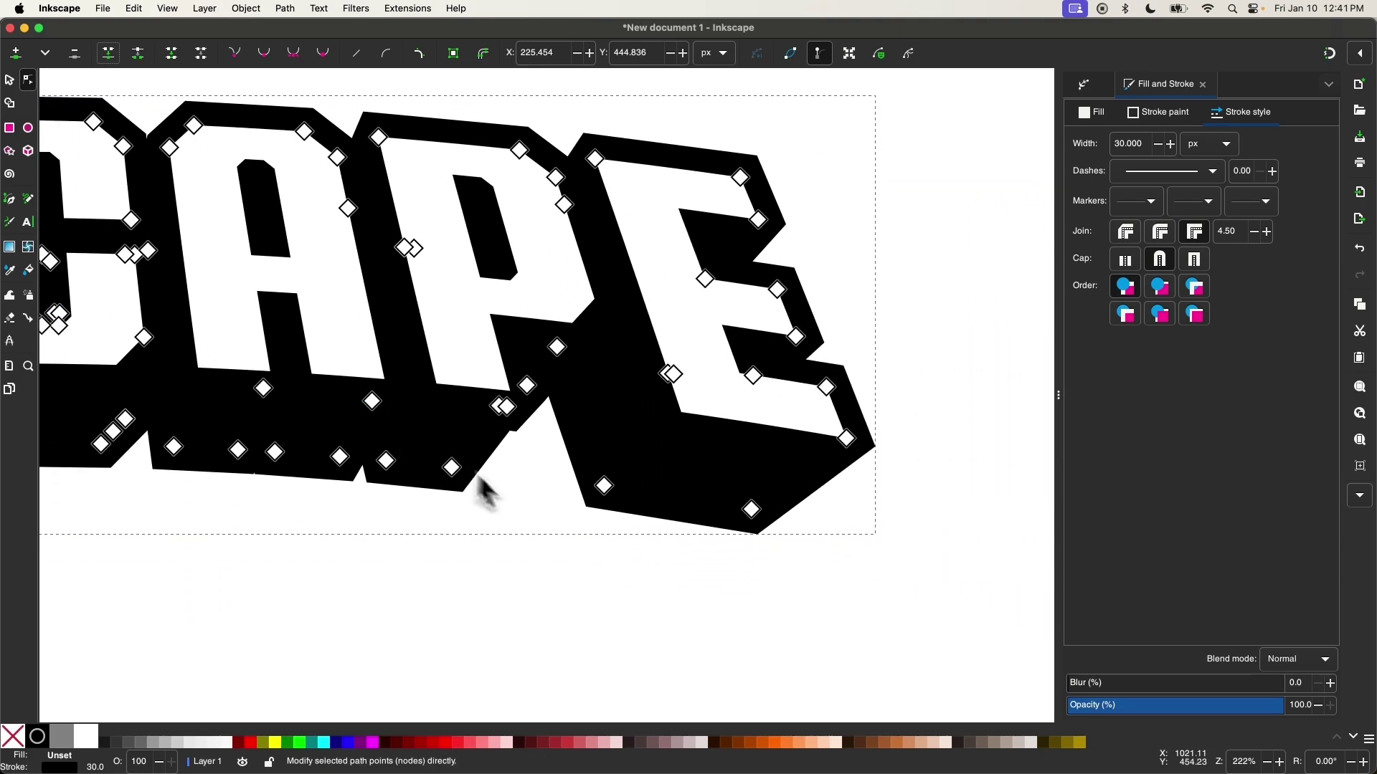
scroll(547, 529, up, 2)
scroll(494, 487, down, 5)
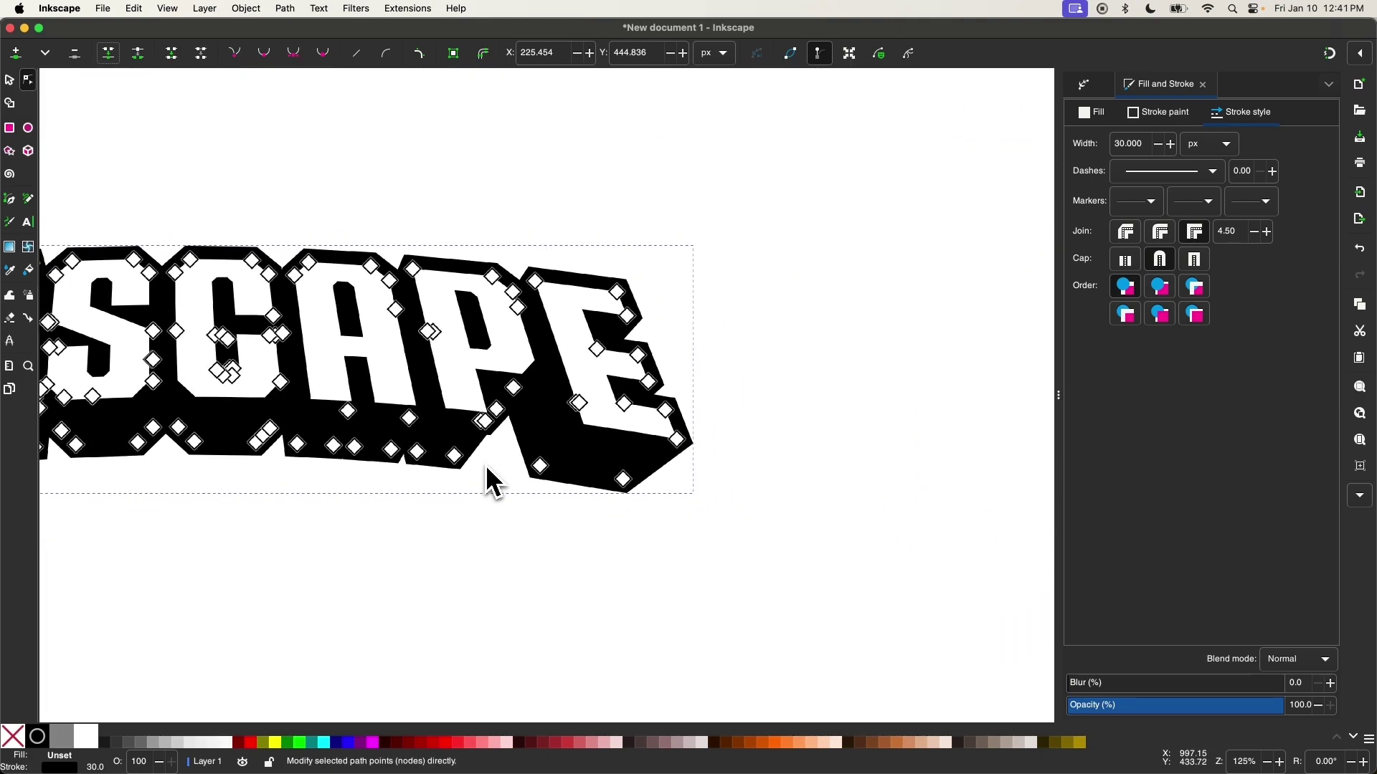
scroll(488, 484, right, 5)
scroll(493, 484, down, 1)
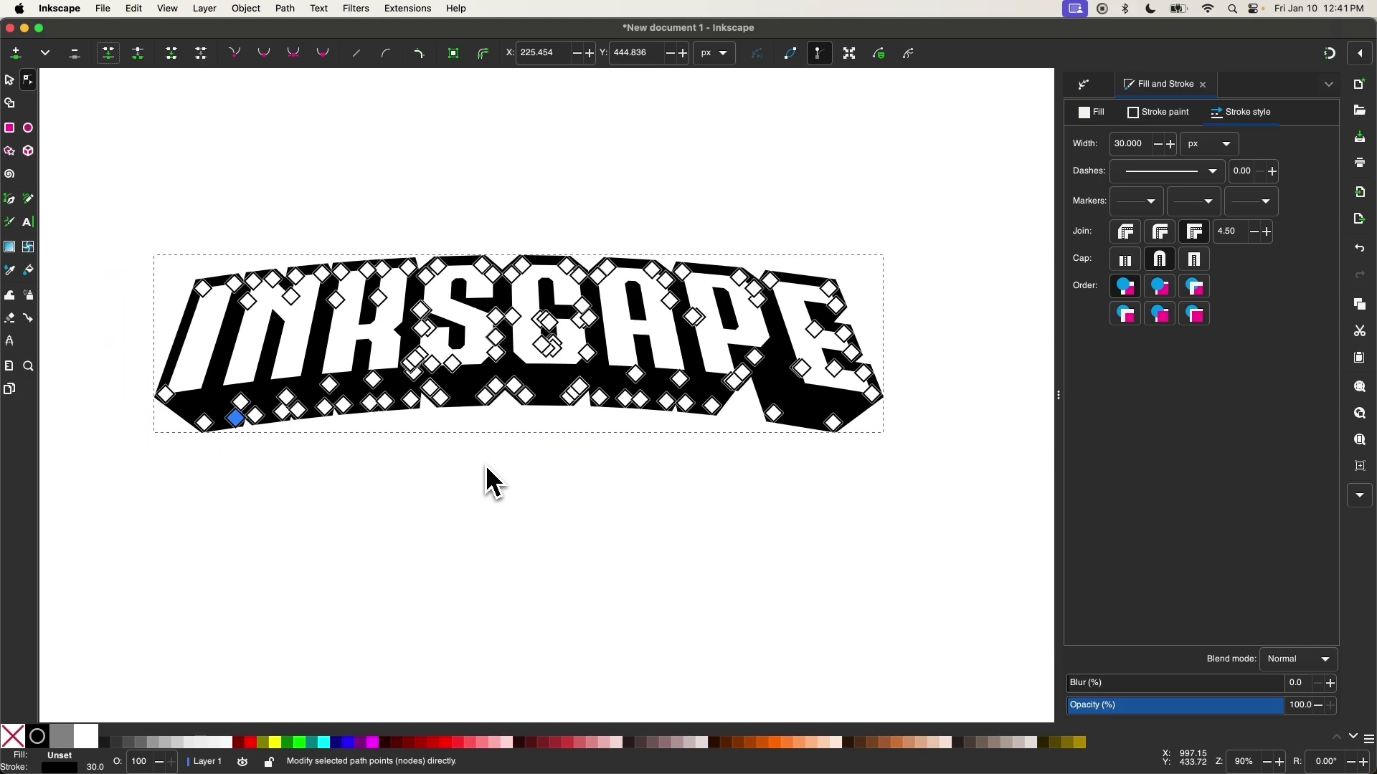
- Convert the black extrusion's thick stroke to a path
click(10, 80)
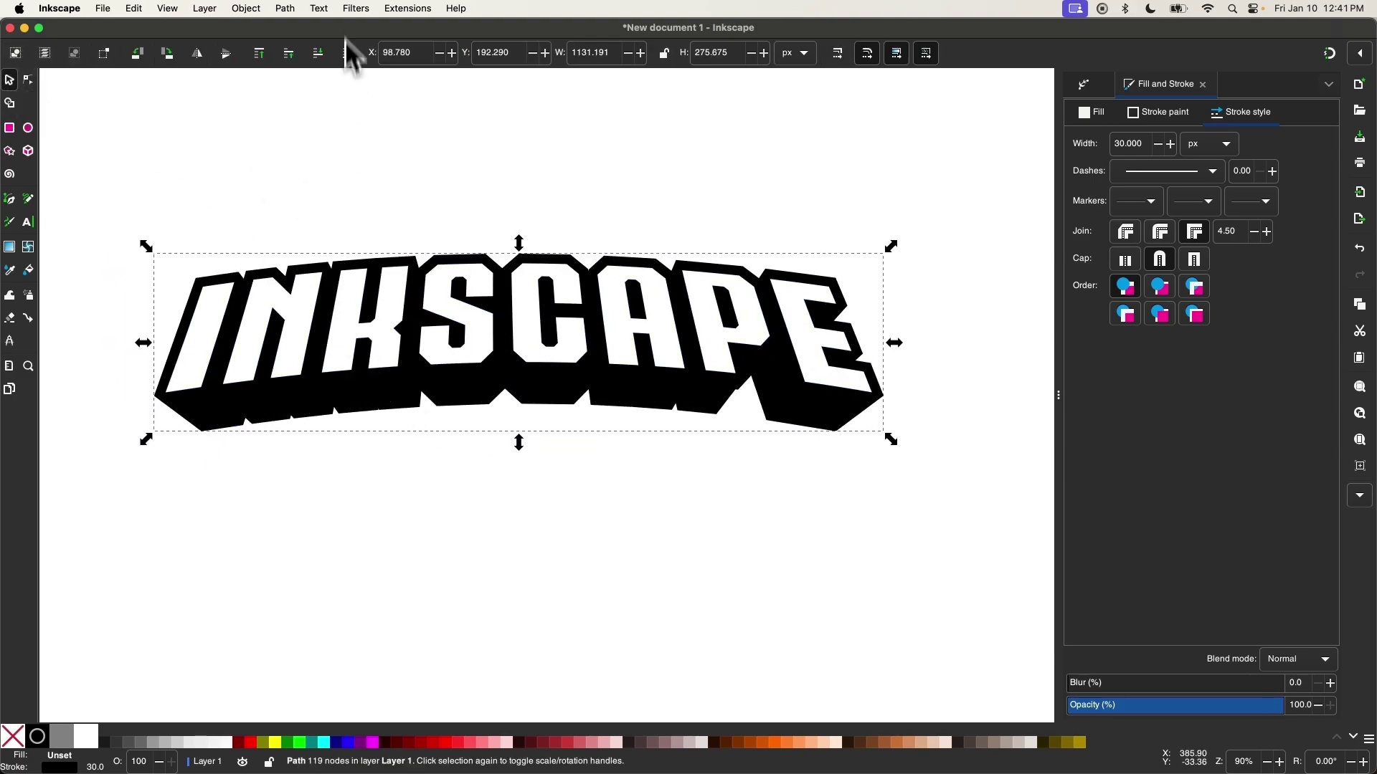
click(287, 9)
click(307, 45)
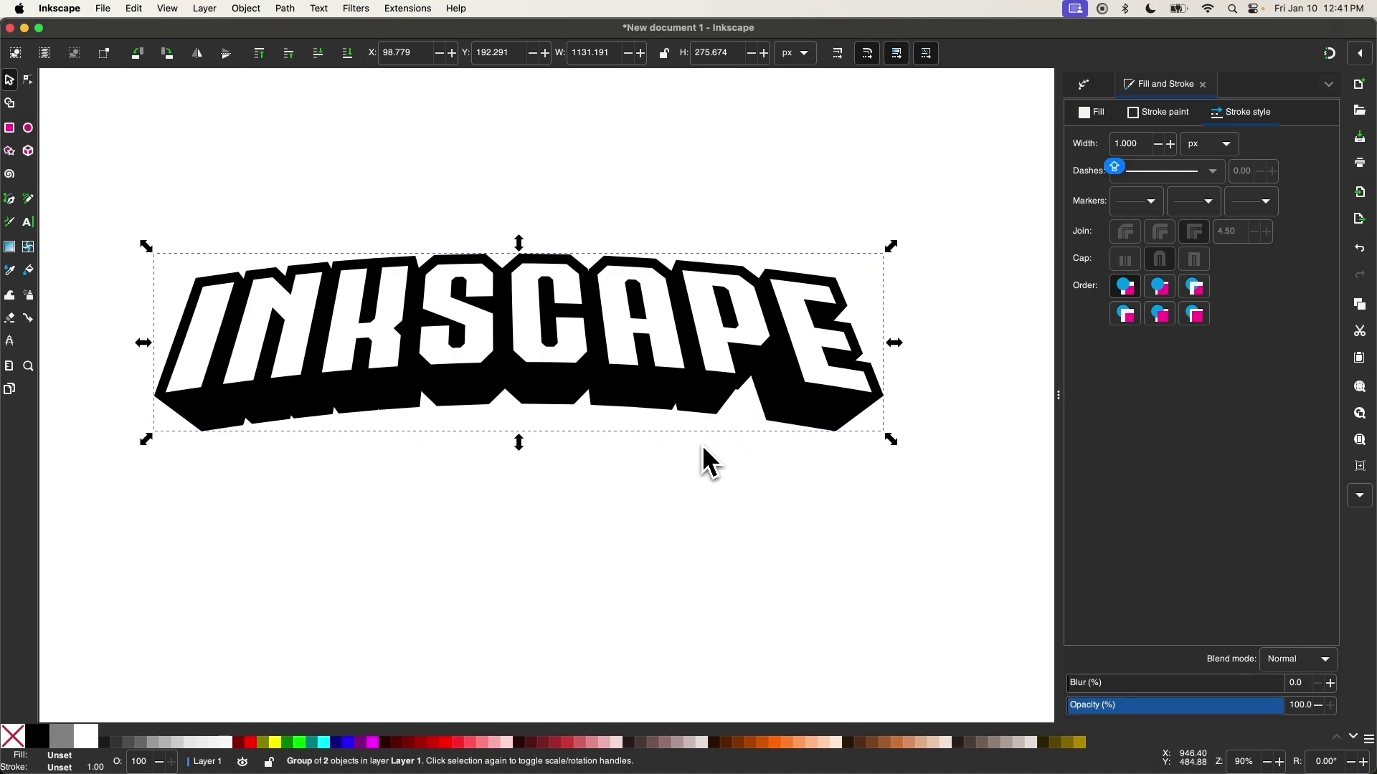
scroll(710, 463, down, 1)
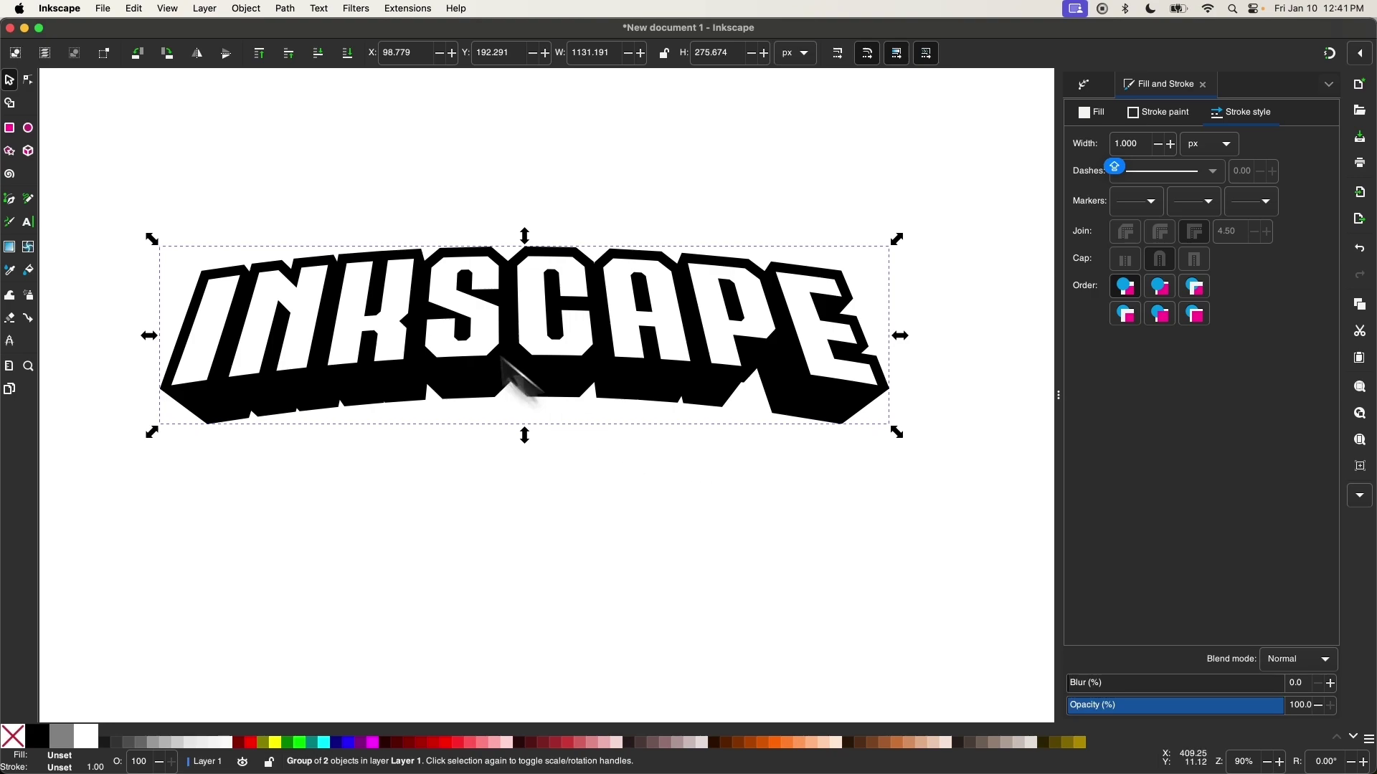
- Ungroup the converted black stroke and fill, and unite them into a single path
click(246, 9)
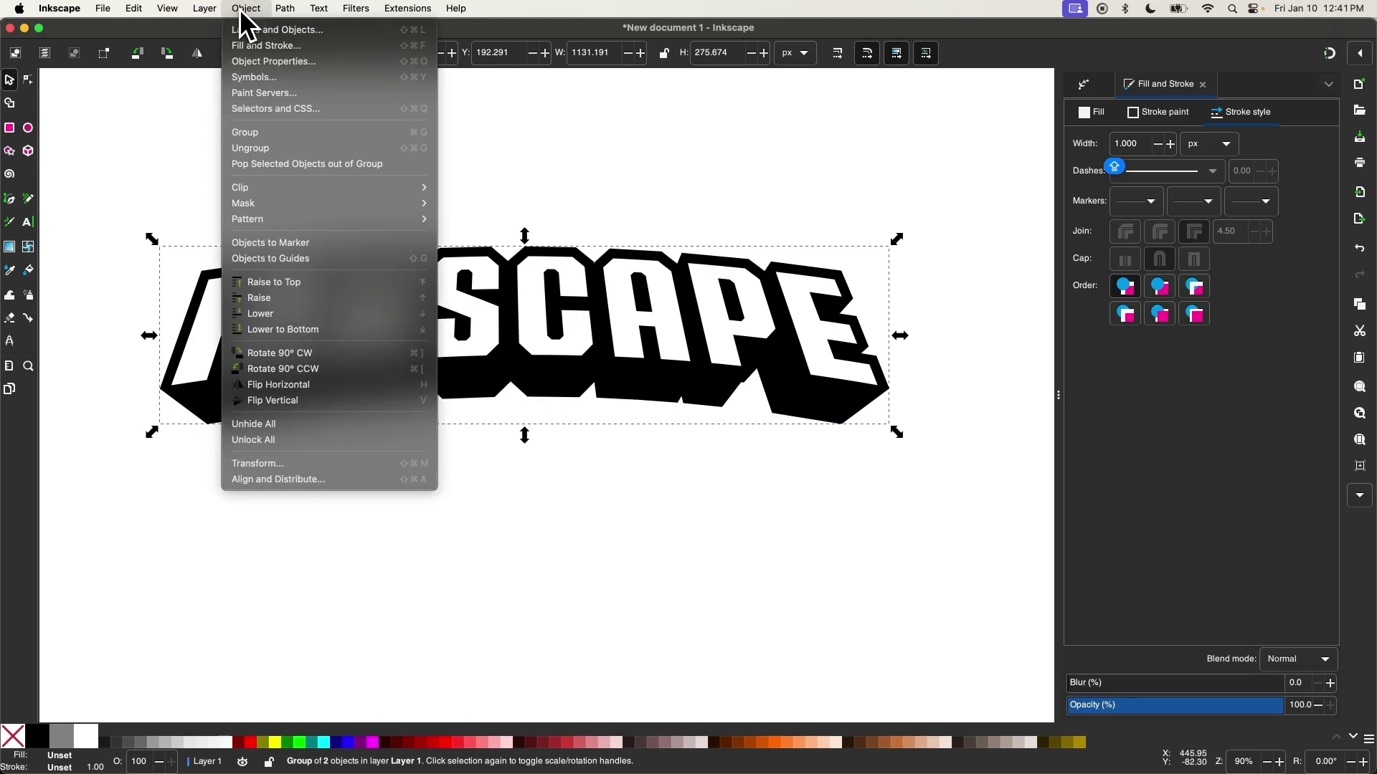
click(260, 150)
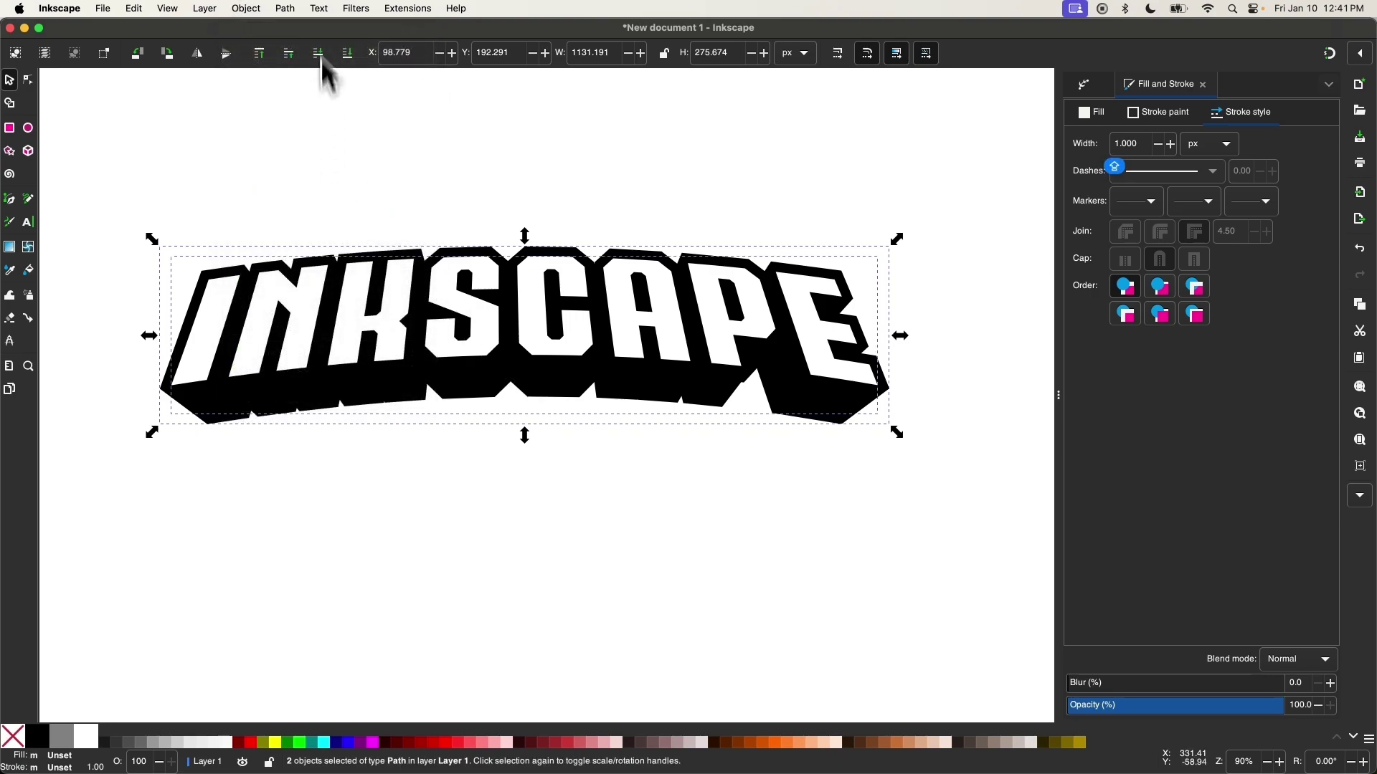
click(298, 16)
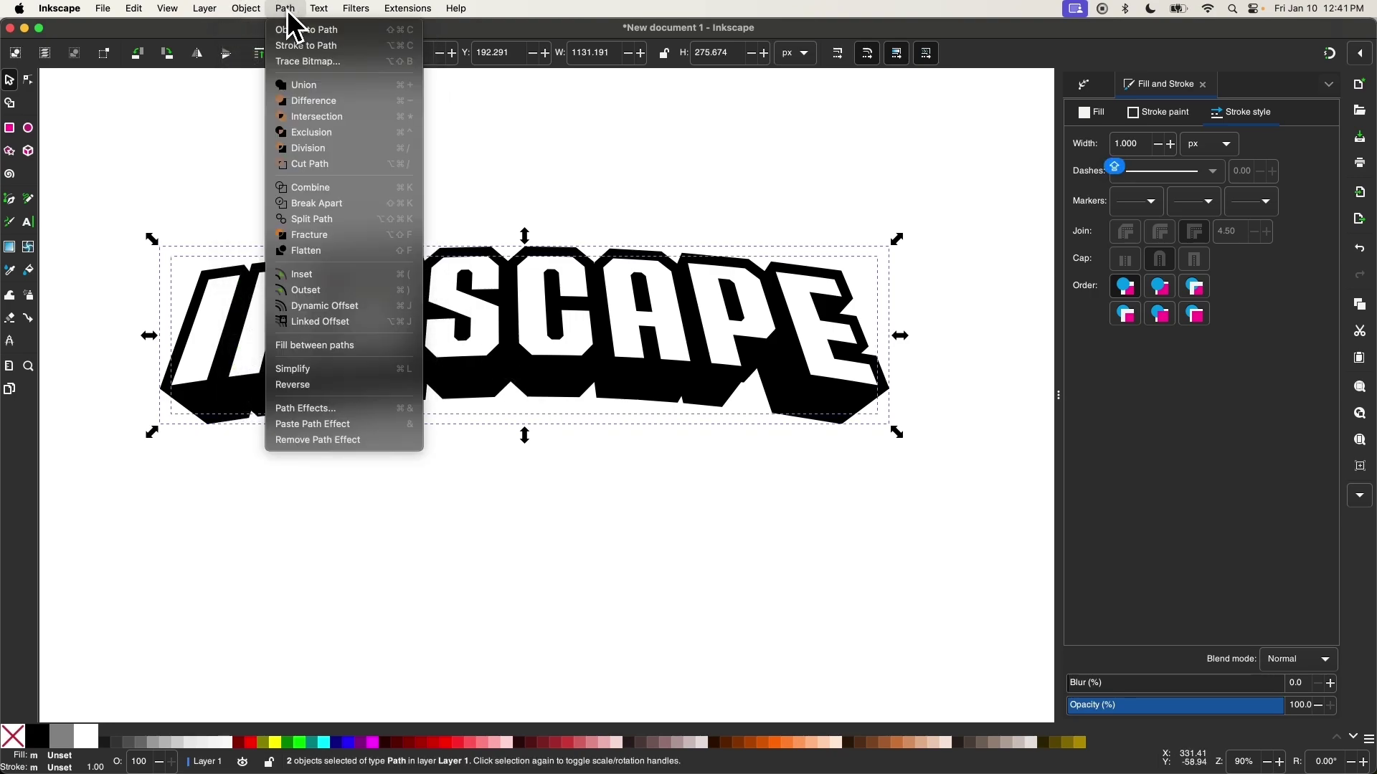
click(314, 90)
scroll(552, 152, down, 1)
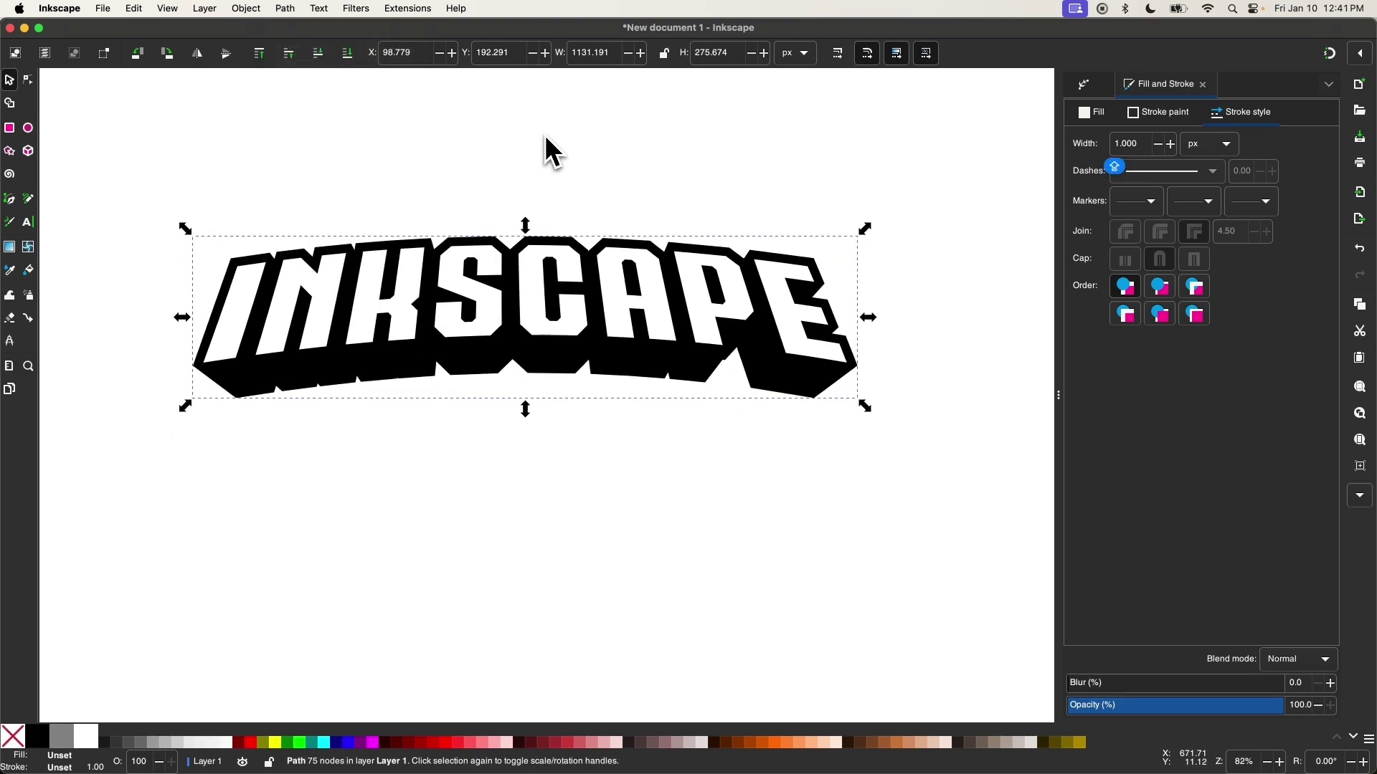
- Select all nodes of the united black shape and make them corner nodes
click(27, 80)
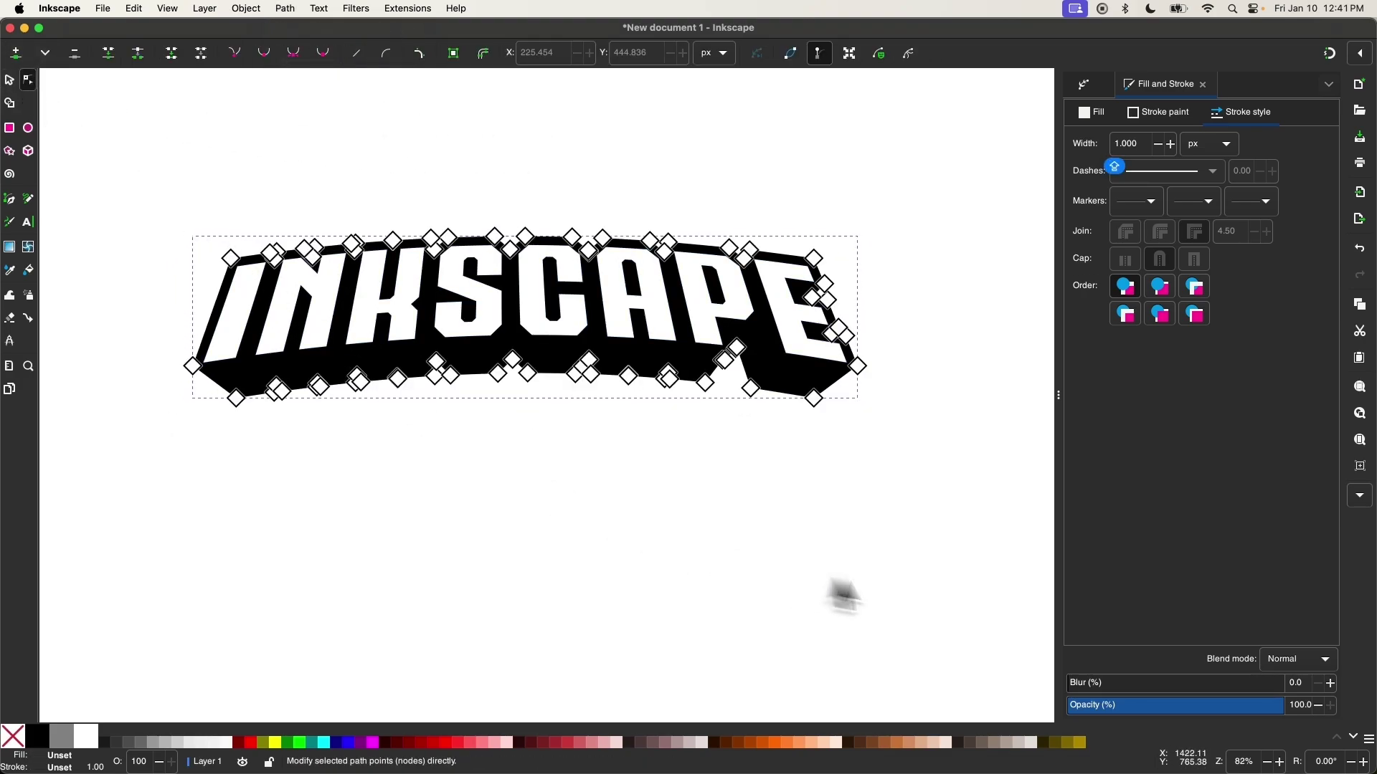
drag(276, 159, 164, 169)
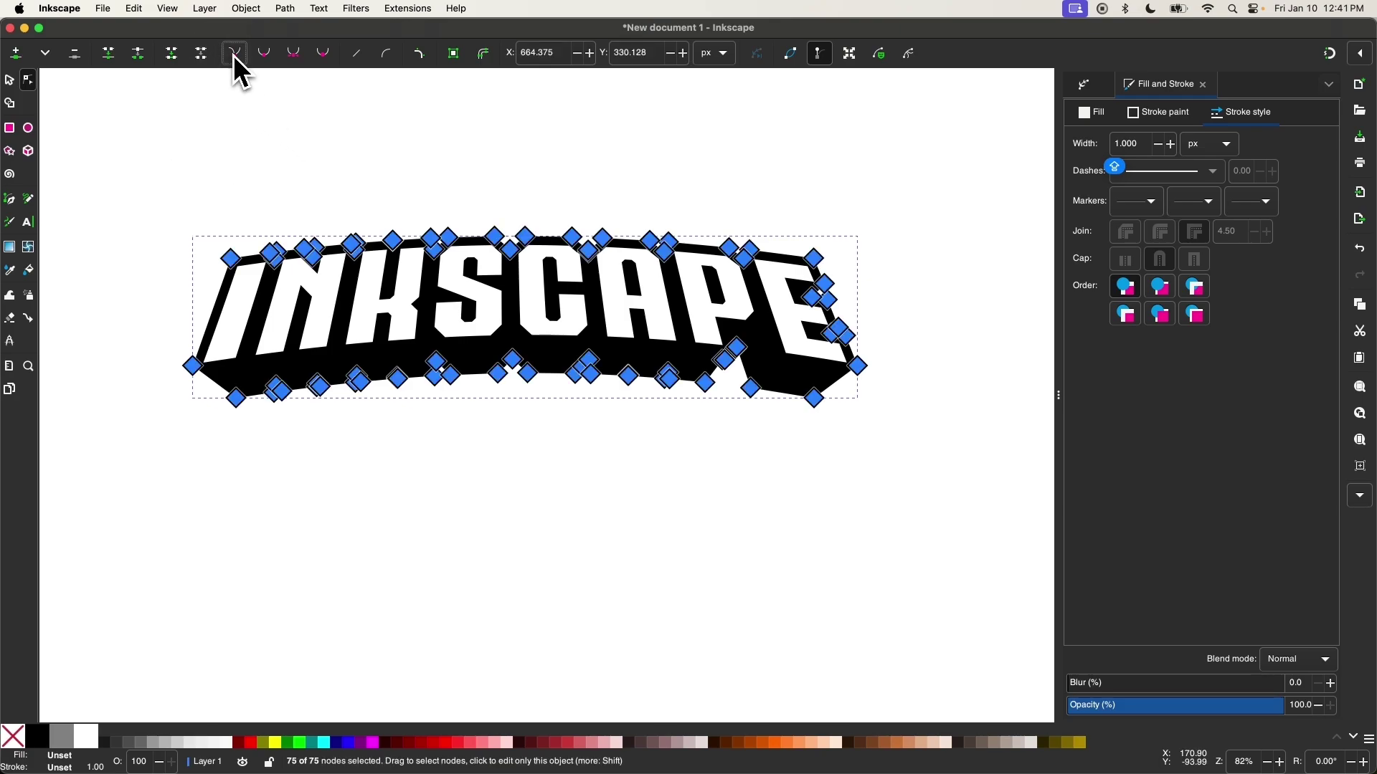
click(9, 81)
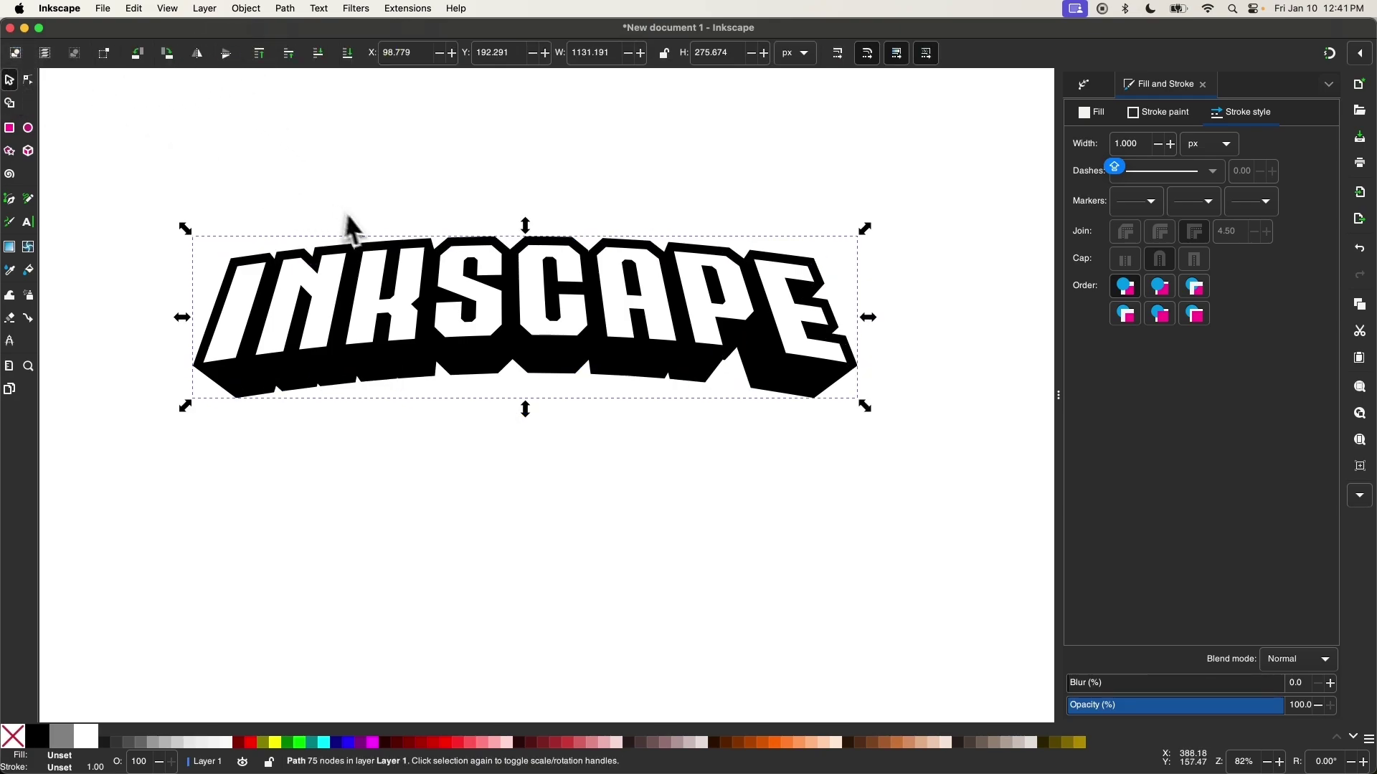
- Duplicate the united black shape and give the copy a bright cyan fill and a matching cyan stroke
scroll(355, 228, up, 1)
right_click(287, 394)
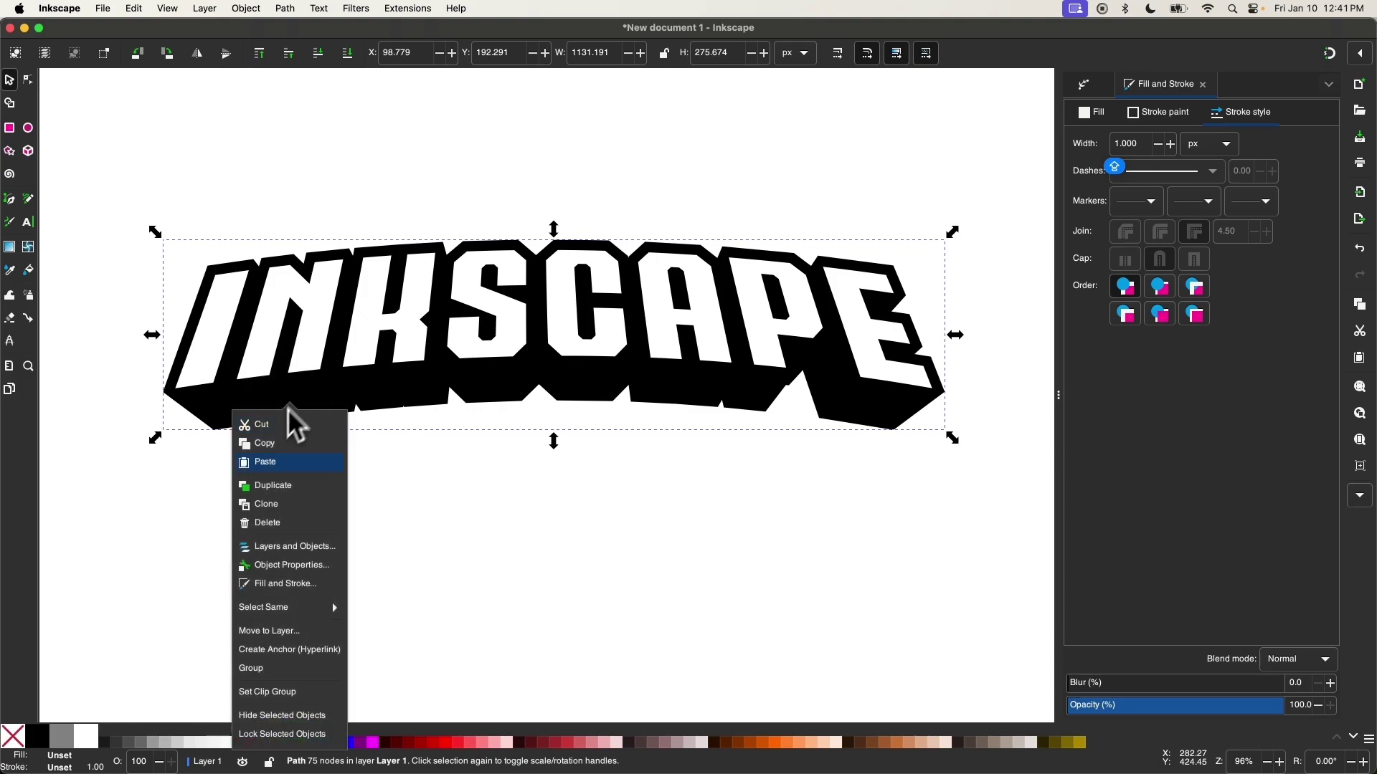
click(256, 487)
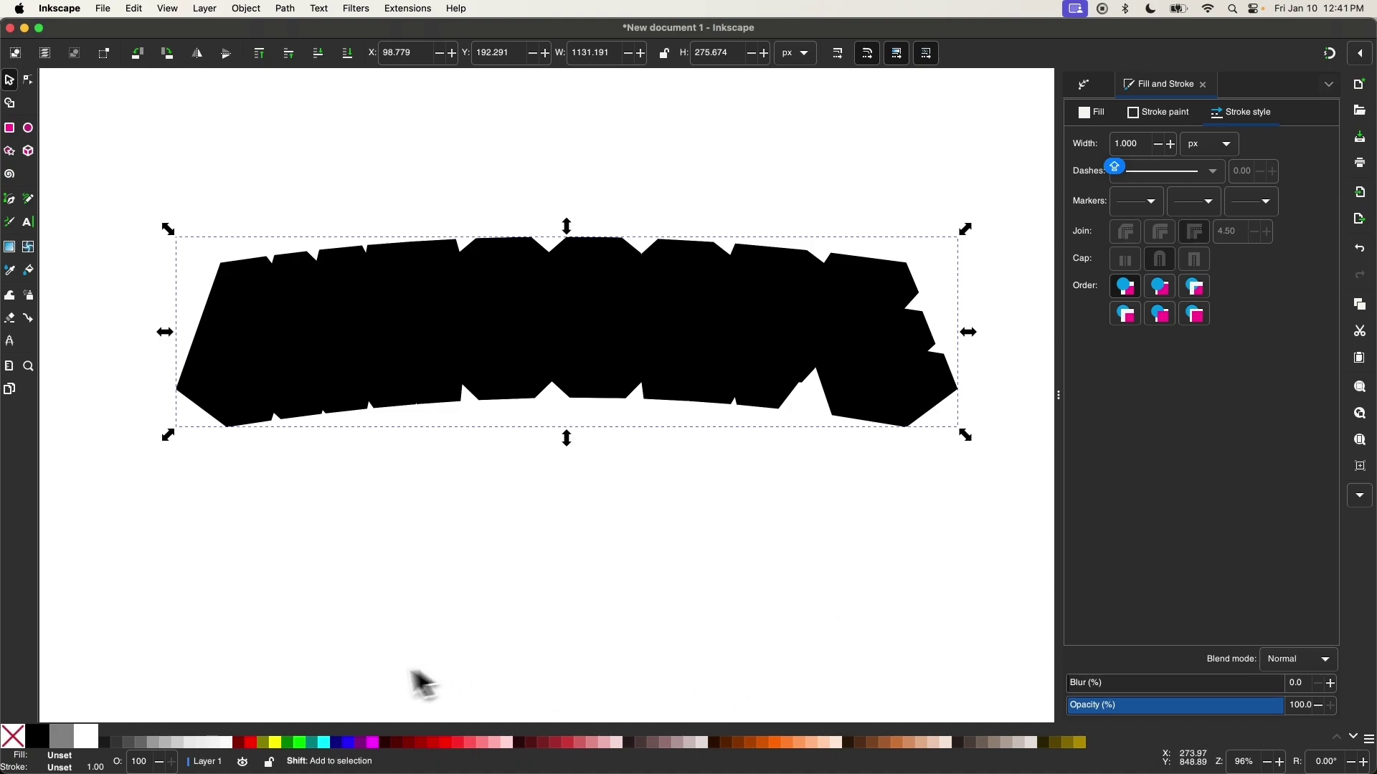
click(1356, 740)
click(1358, 740)
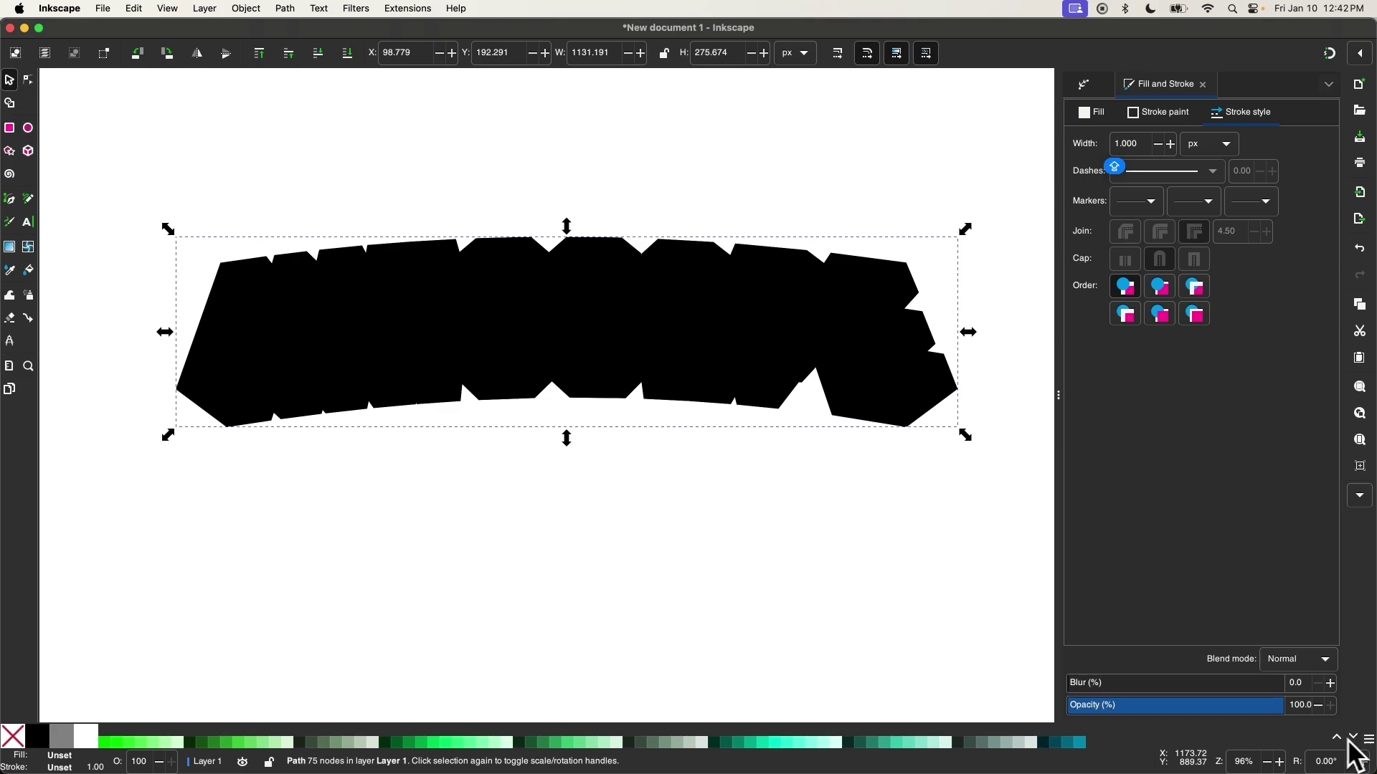
click(1356, 740)
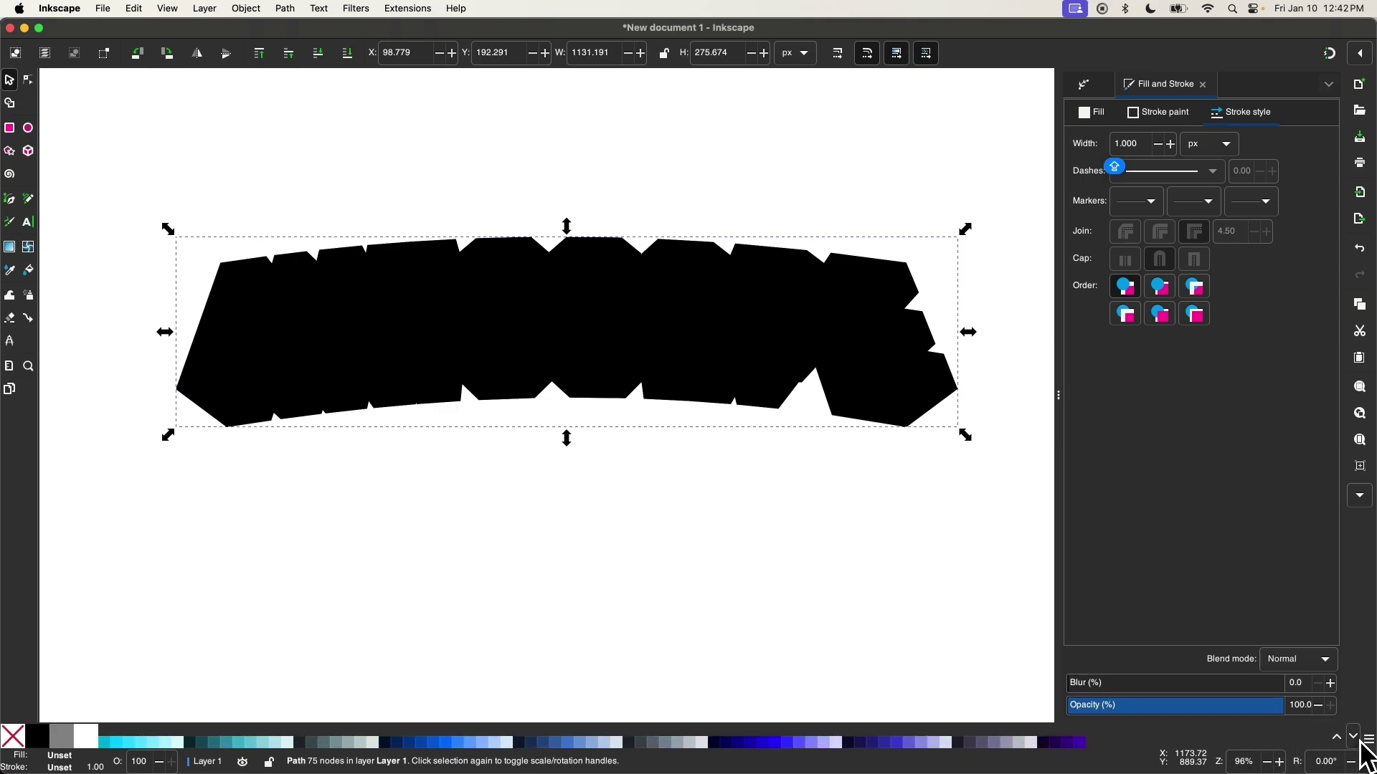
click(137, 746)
shift+click(129, 742)
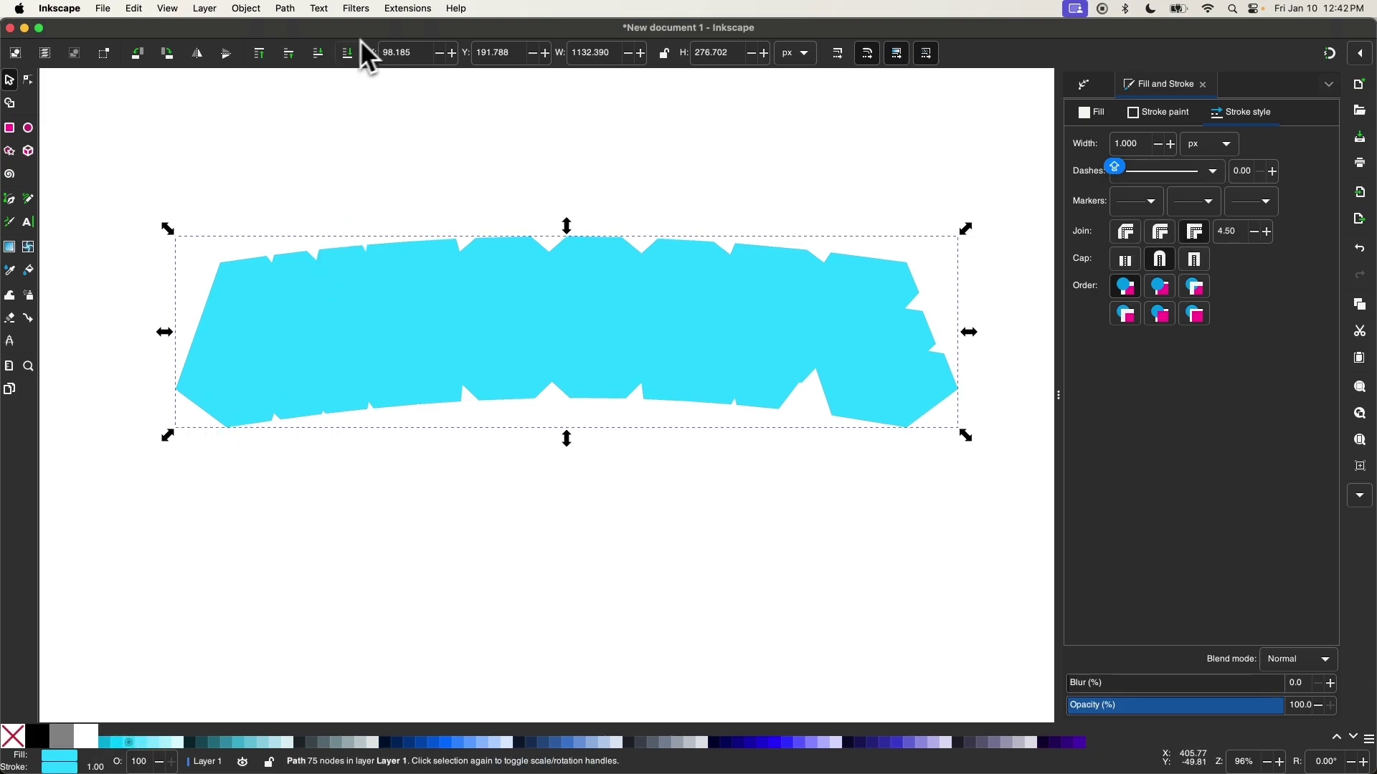
- Lower the cyan copy to the bottom of the stack and set its stroke width to 10 px
click(348, 61)
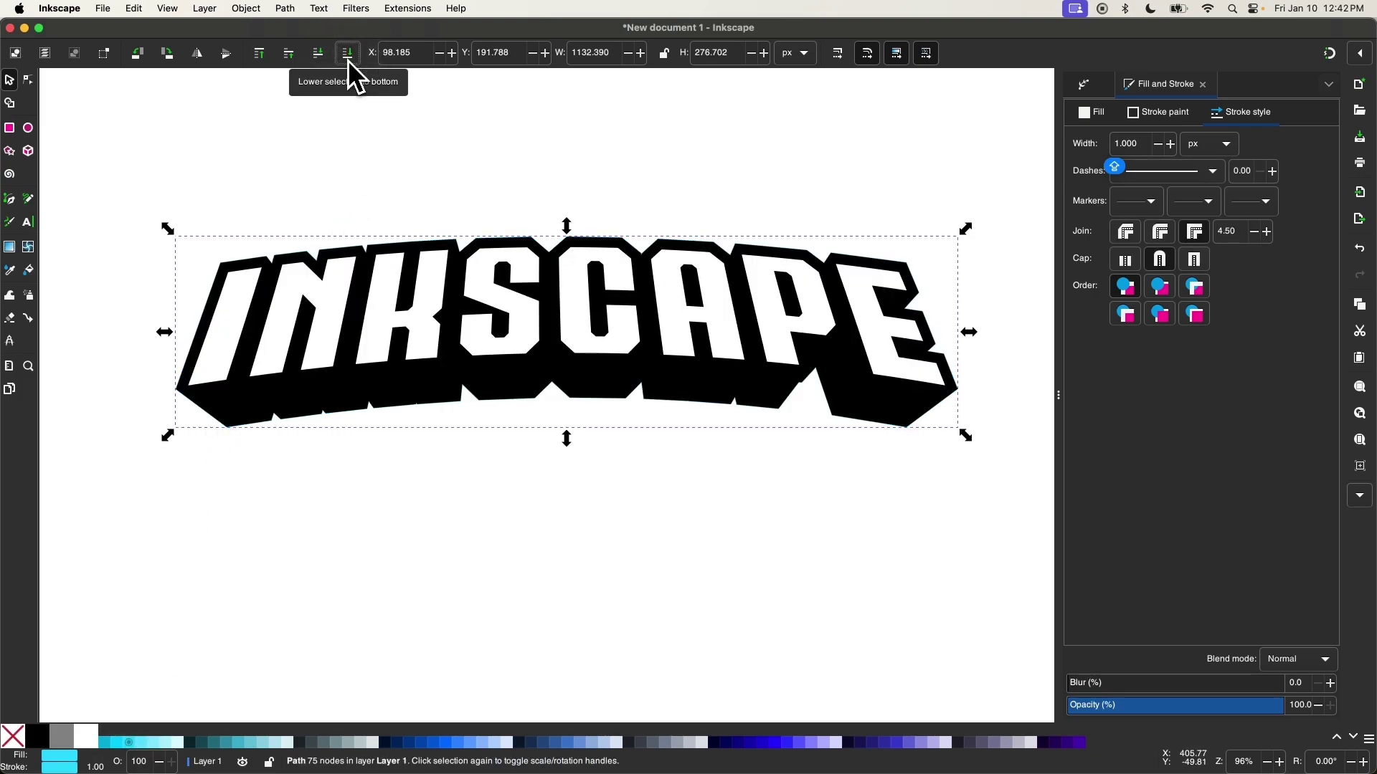
click(1128, 144)
text(5)
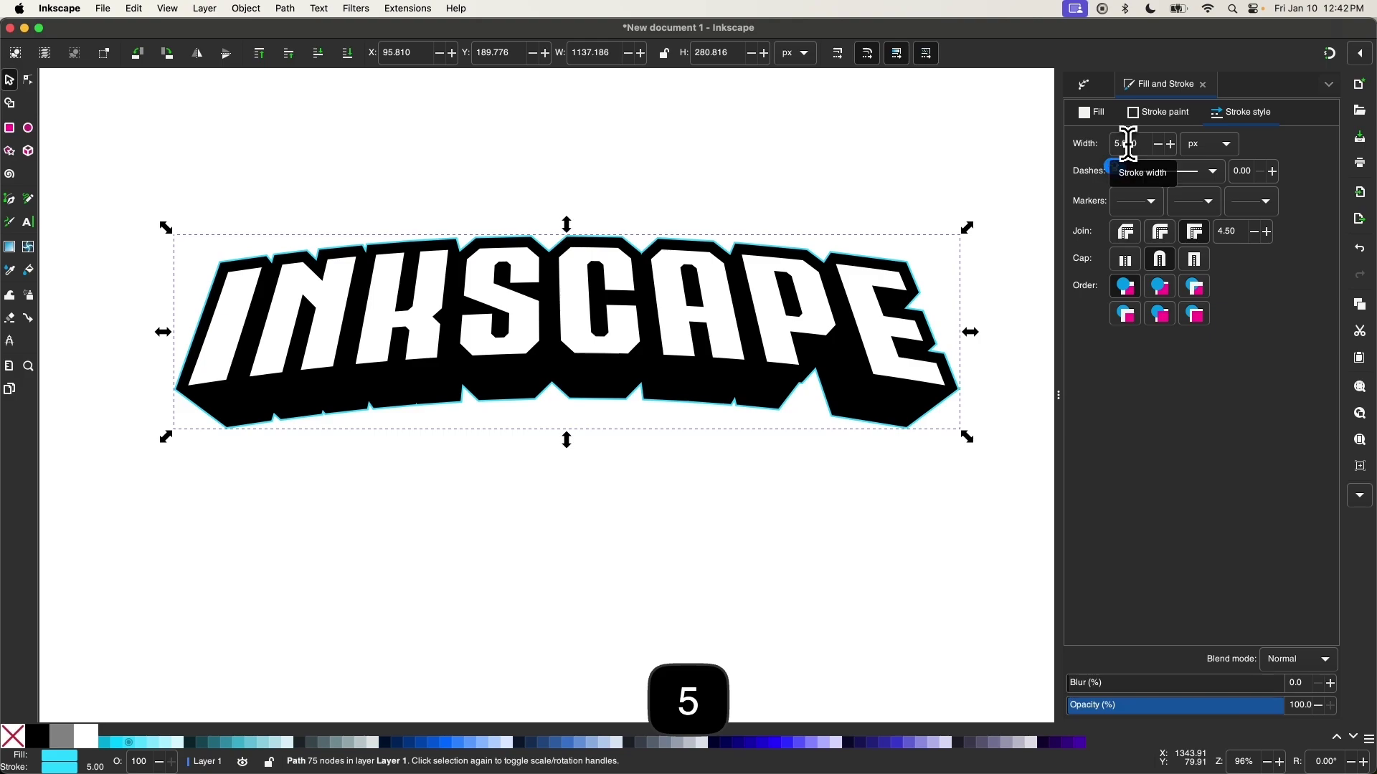
text(10)
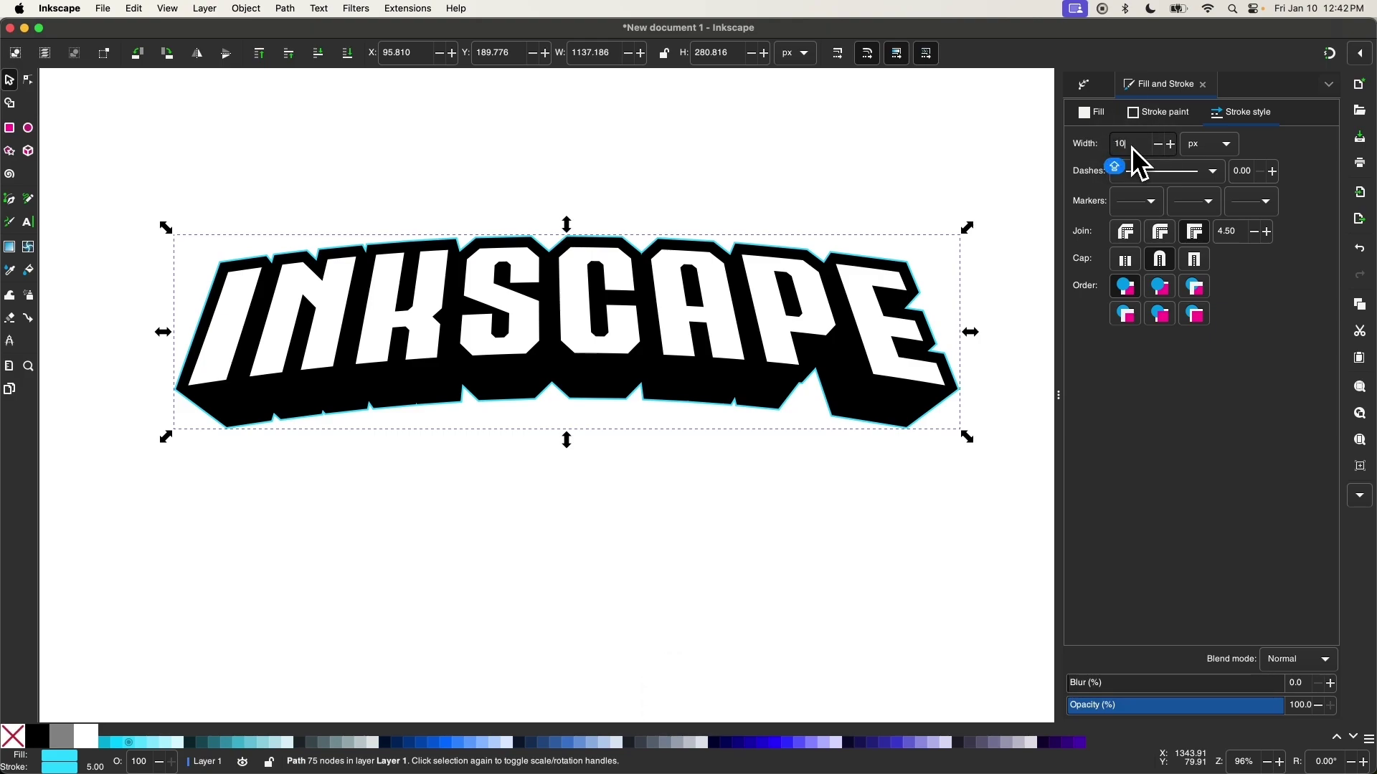
key(Return)
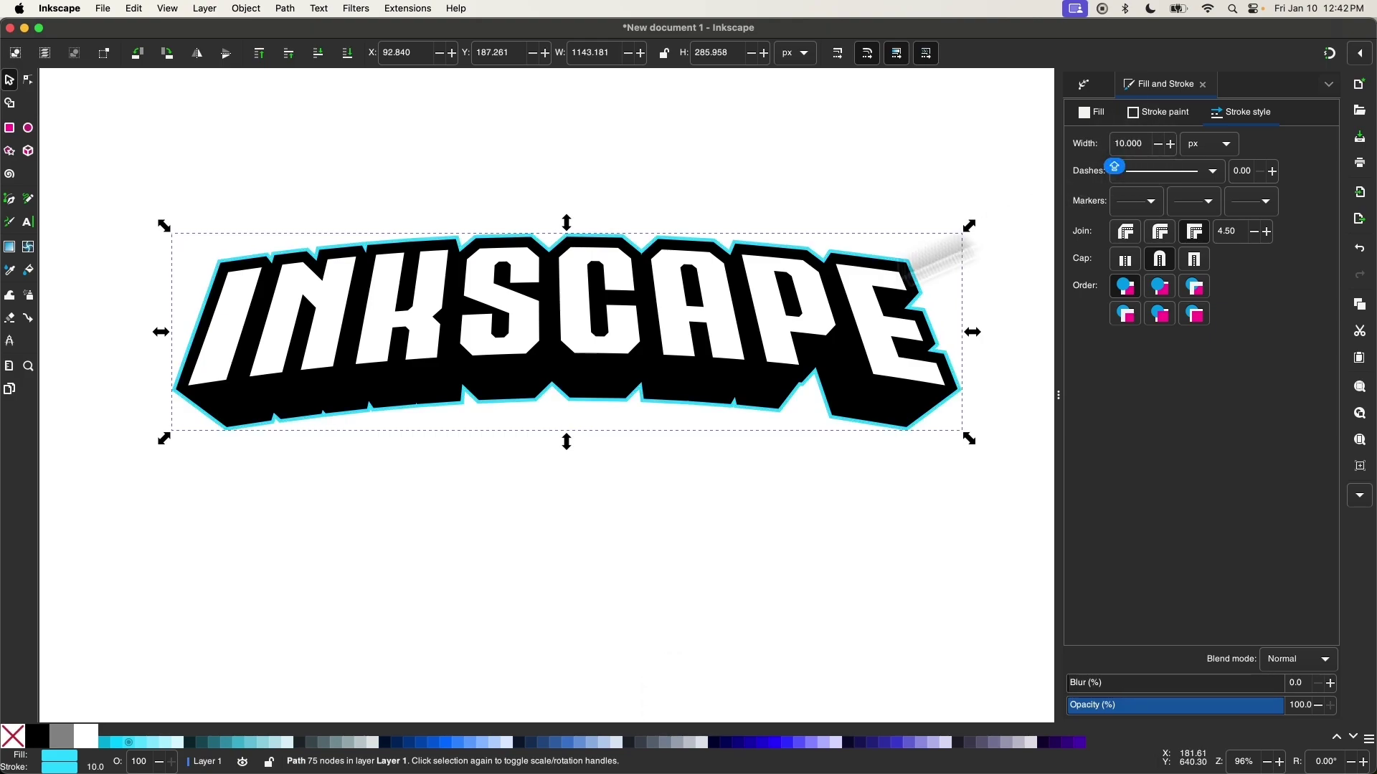
scroll(234, 562, down, 2)
scroll(231, 548, up, 3)
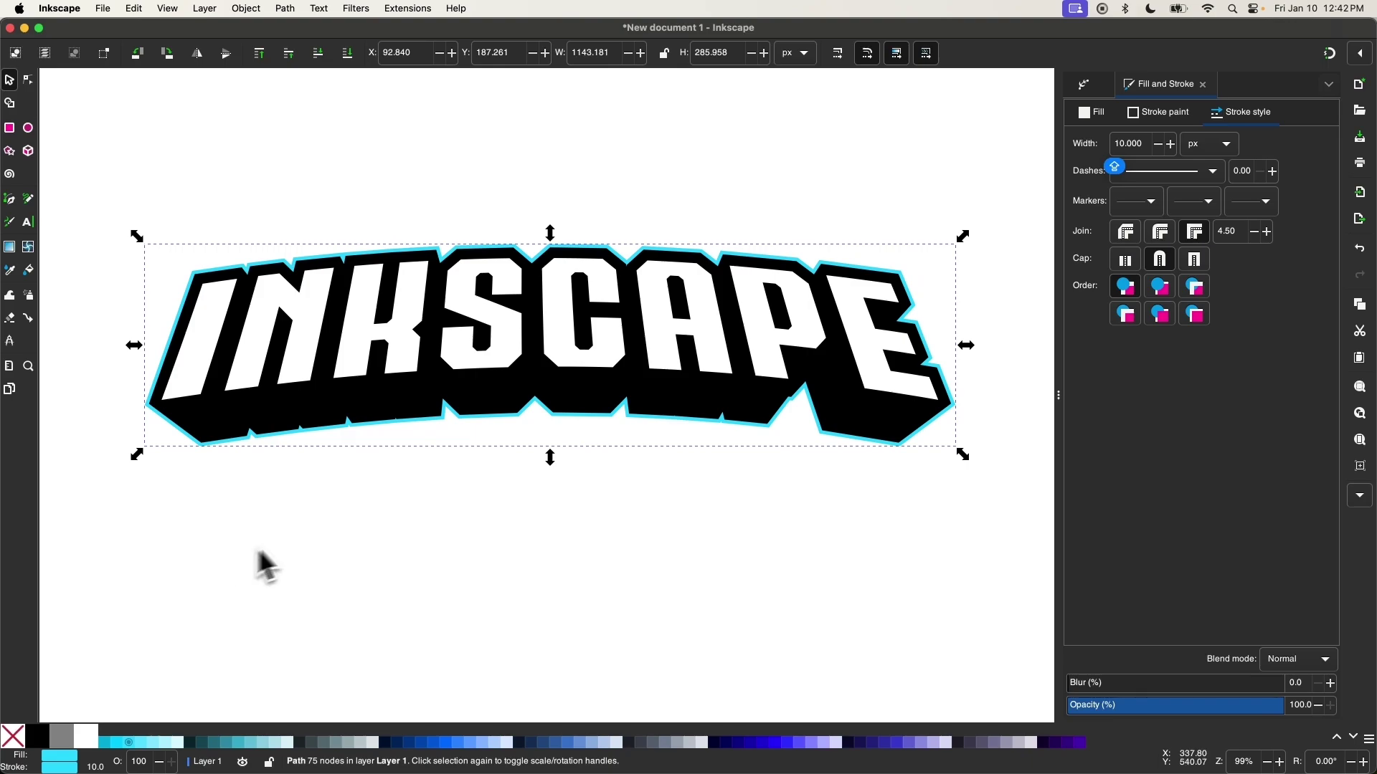
- Convert the cyan shape's stroke to a path and ungroup the resulting objects
click(285, 8)
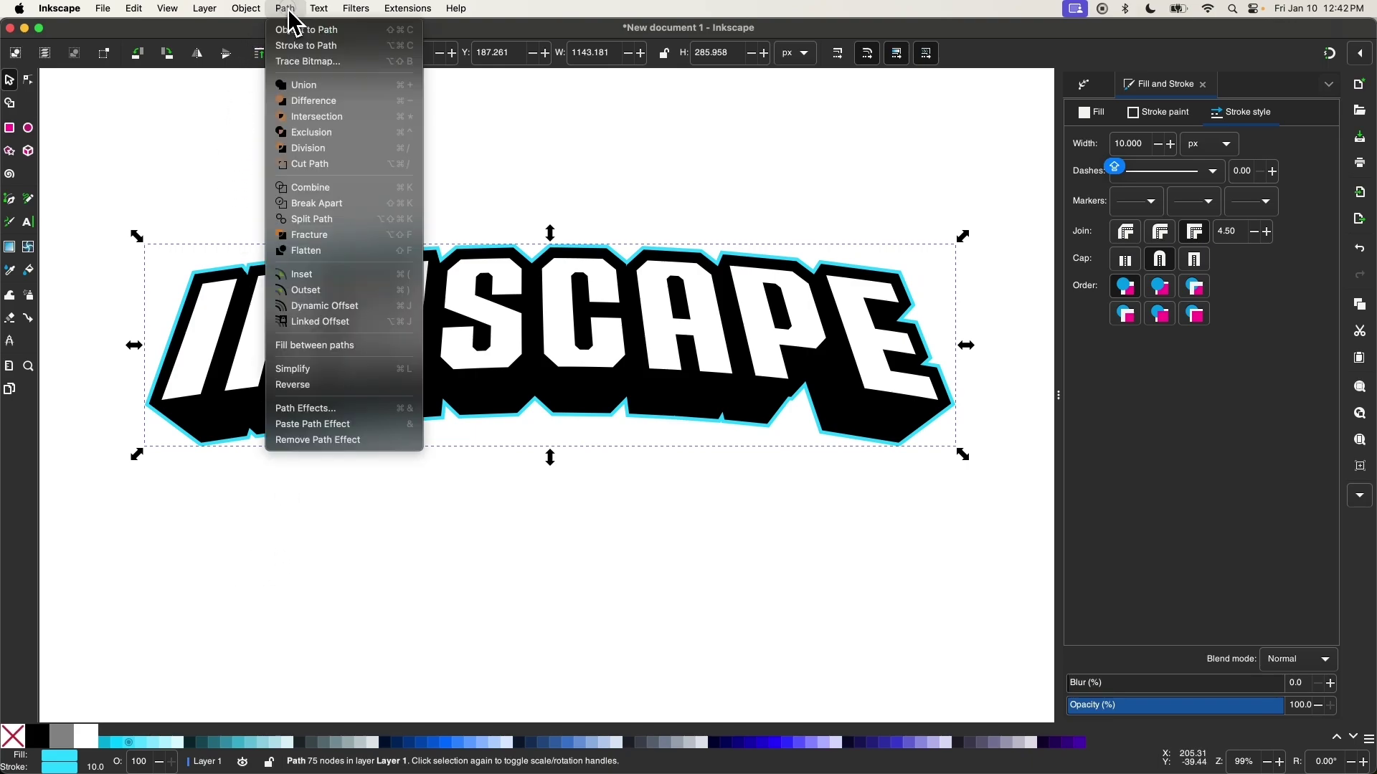
click(305, 46)
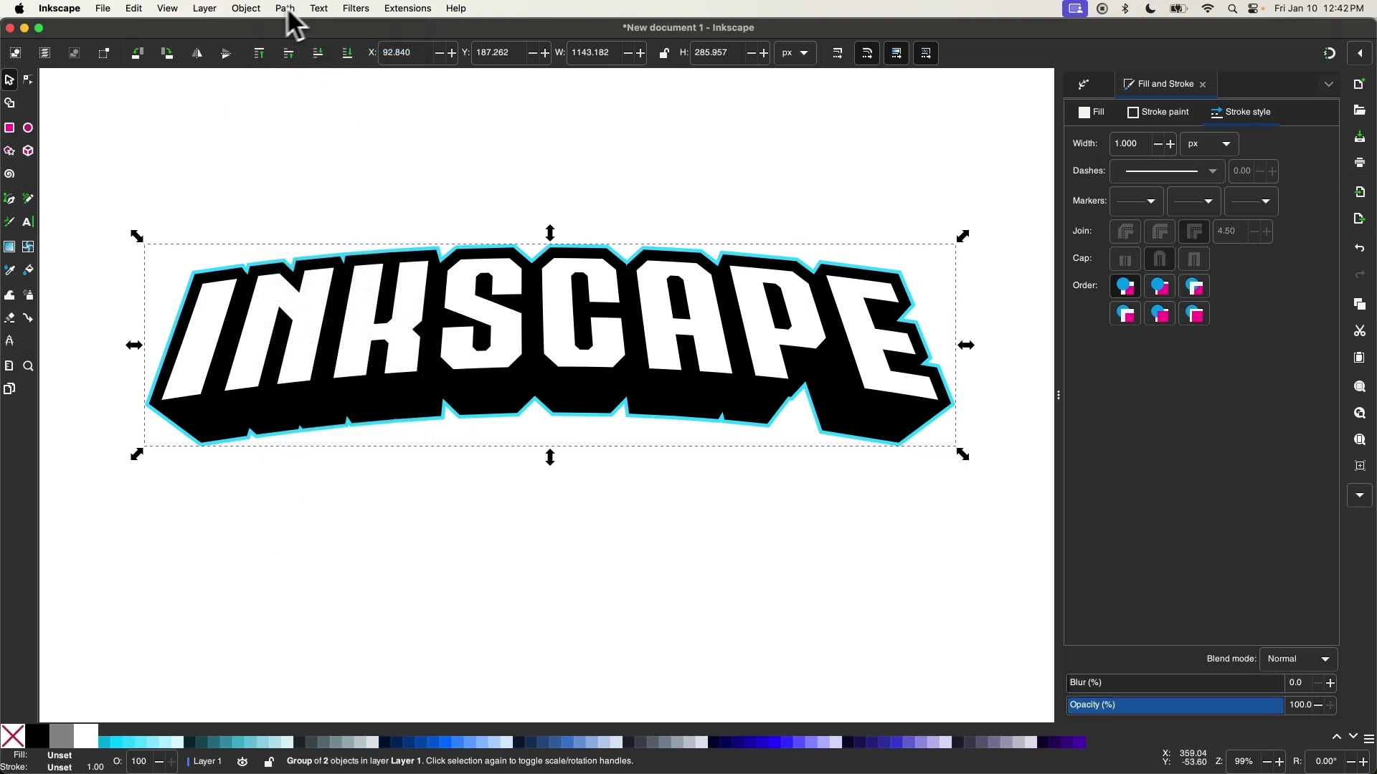
click(246, 8)
click(288, 147)
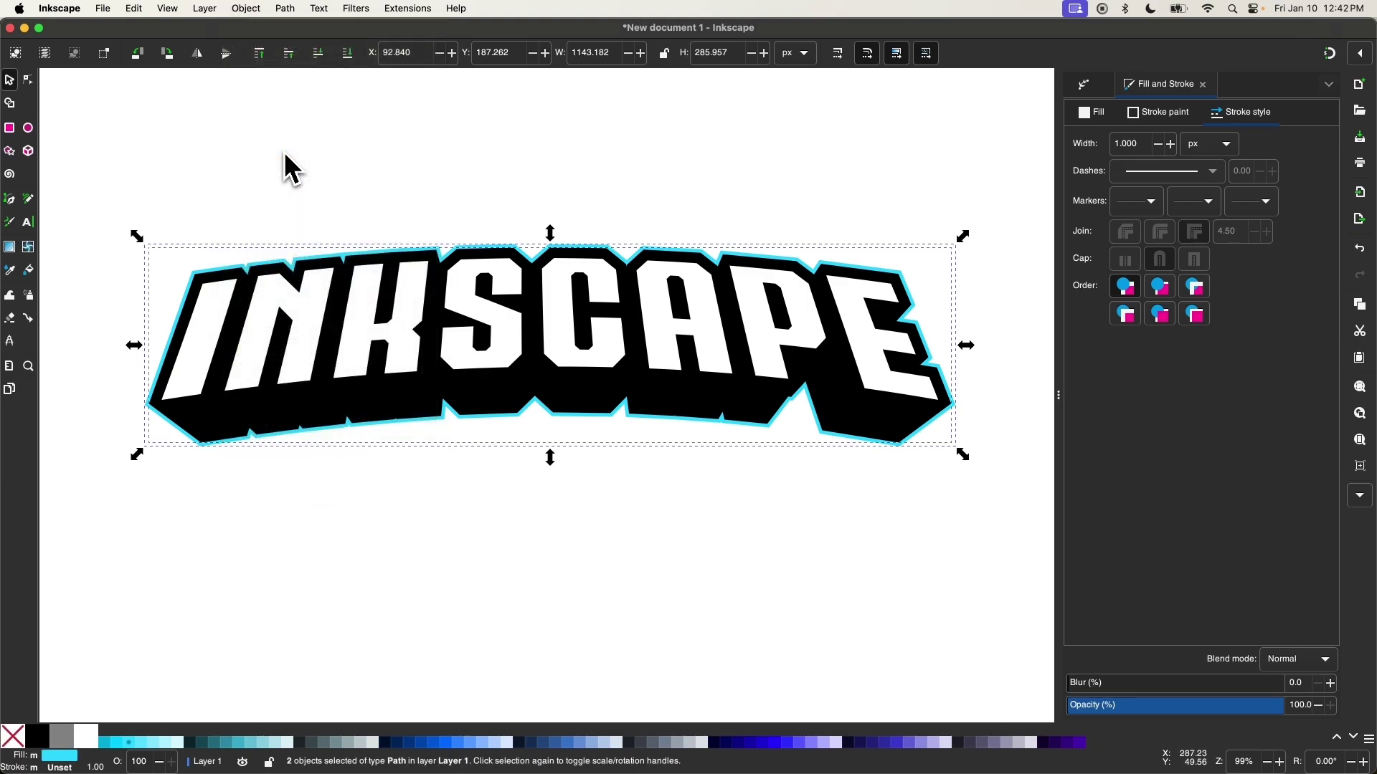
- Unite the separate cyan fill and stroke paths into one shape
click(287, 9)
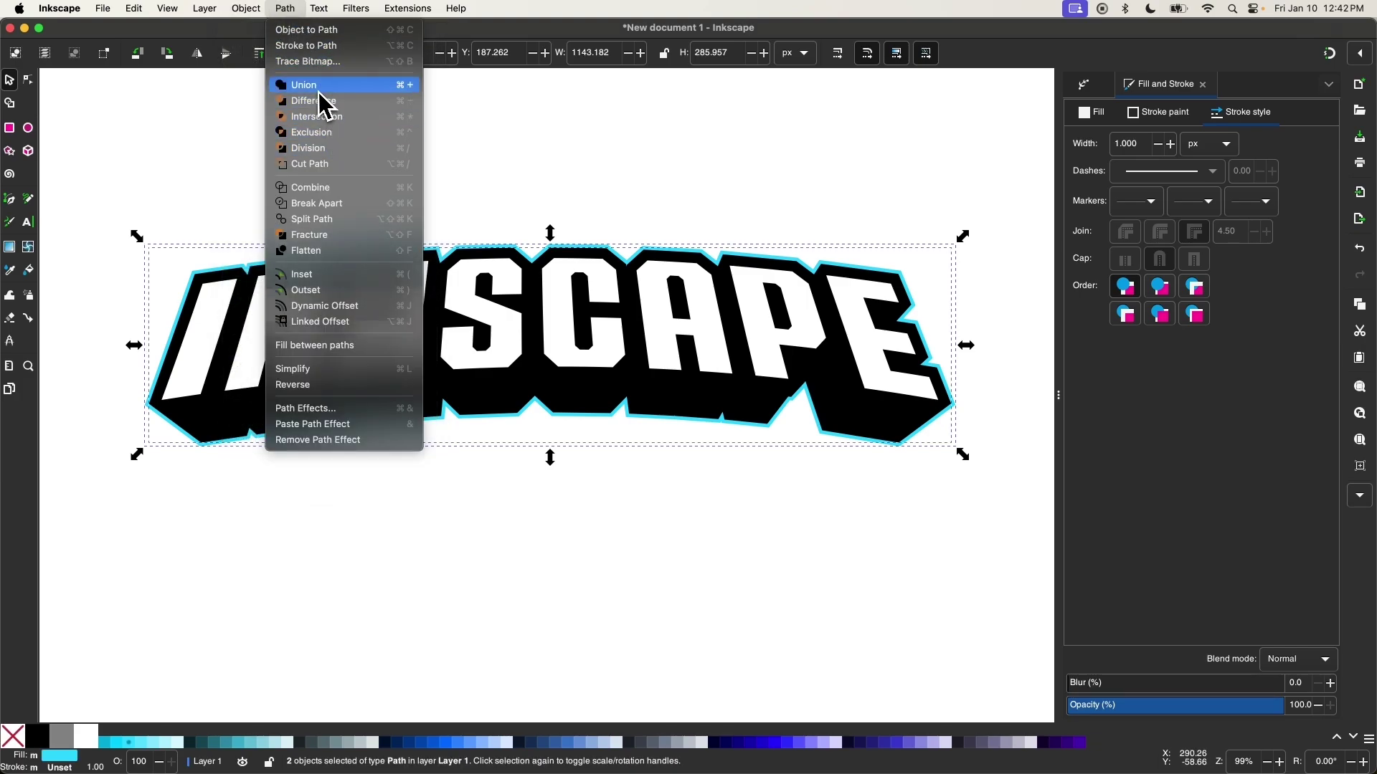
click(405, 83)
scroll(454, 231, down, 2)
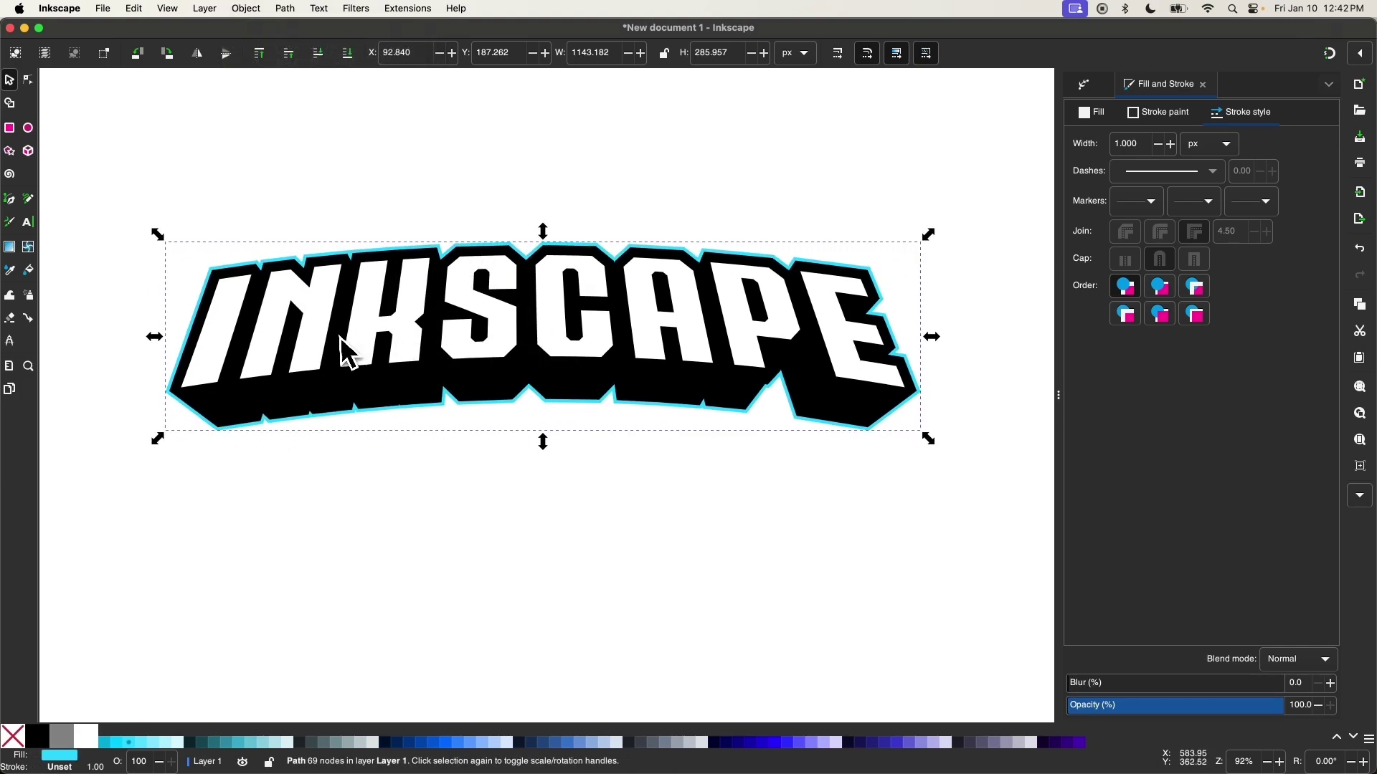
scroll(674, 459, up, 2)
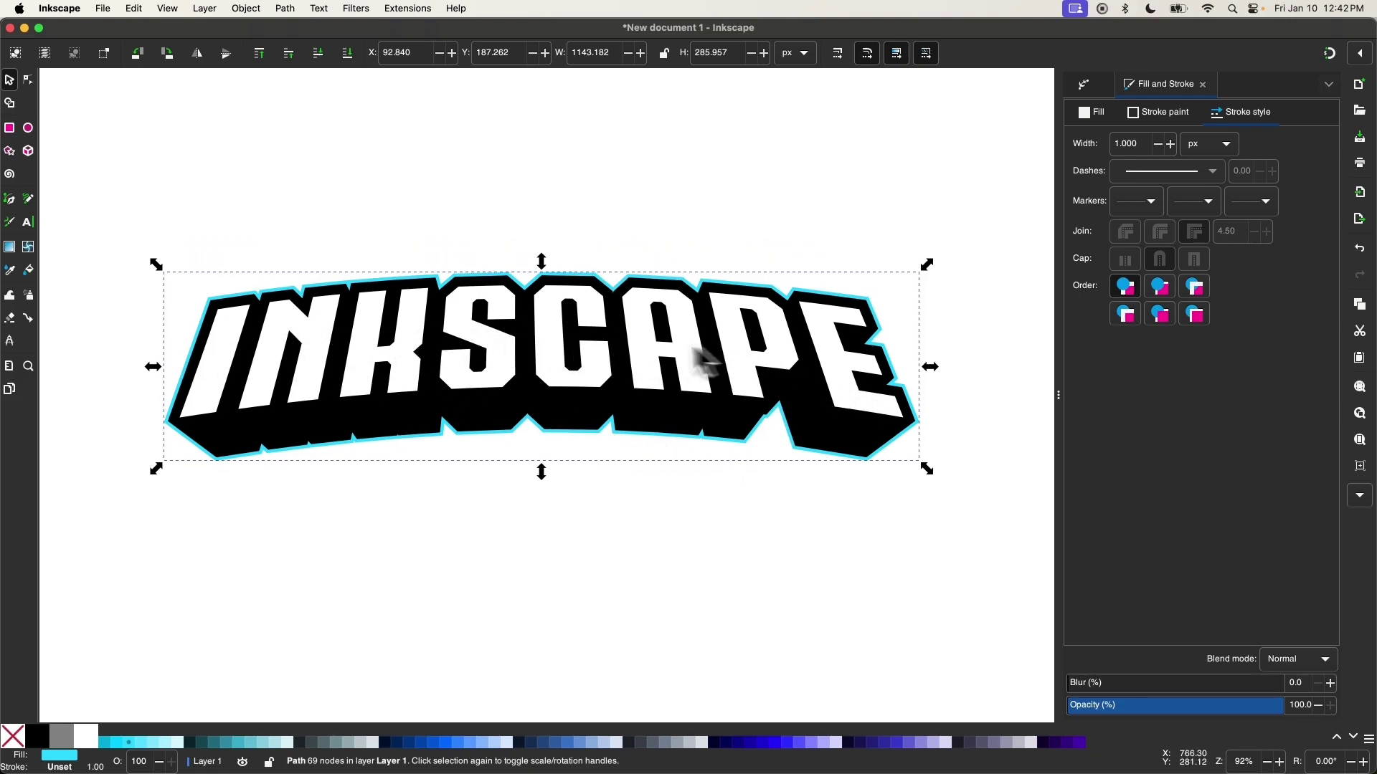
- Select the white, black and cyan shapes and scale them up proportionally to about 2135 px wide and 534 px high
scroll(605, 454, down, 3)
drag(891, 544, 167, 227)
key(1)
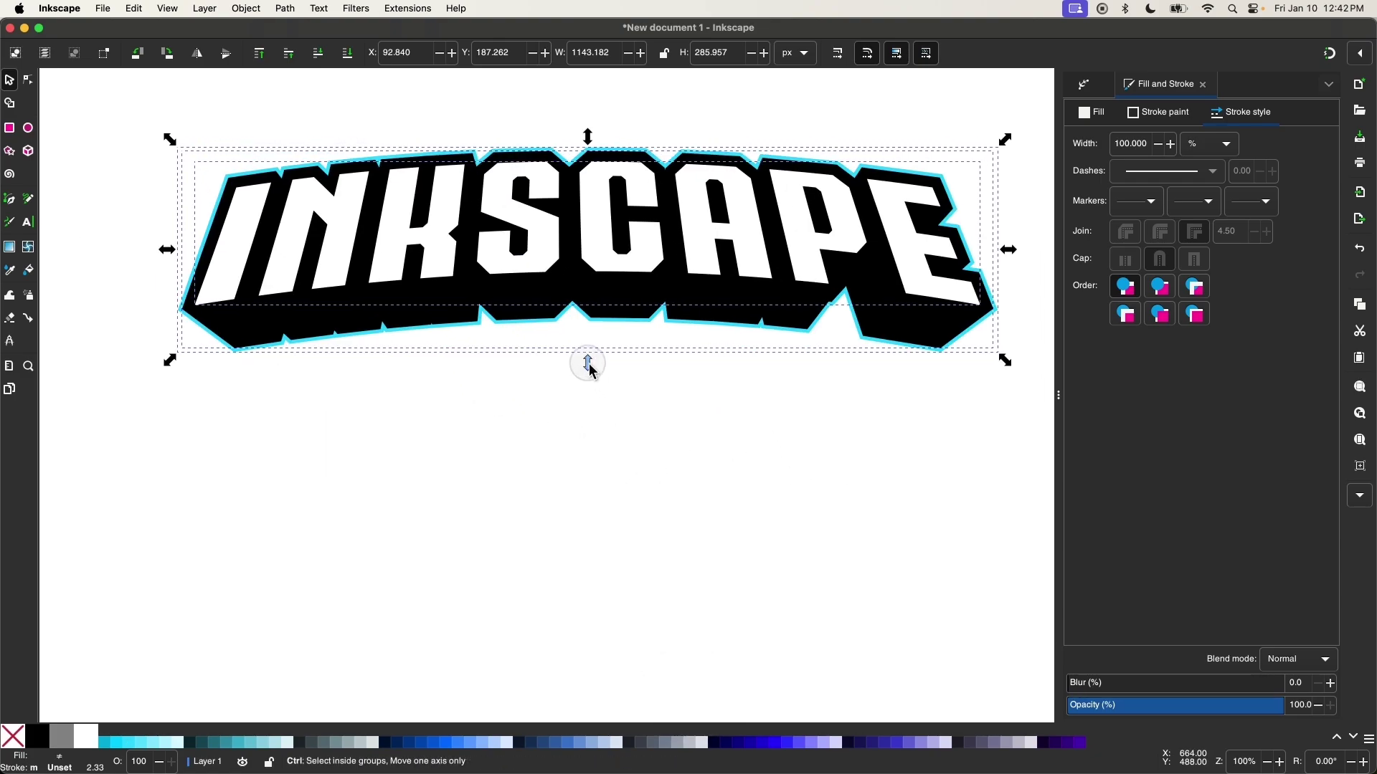
drag(588, 365, 646, 544)
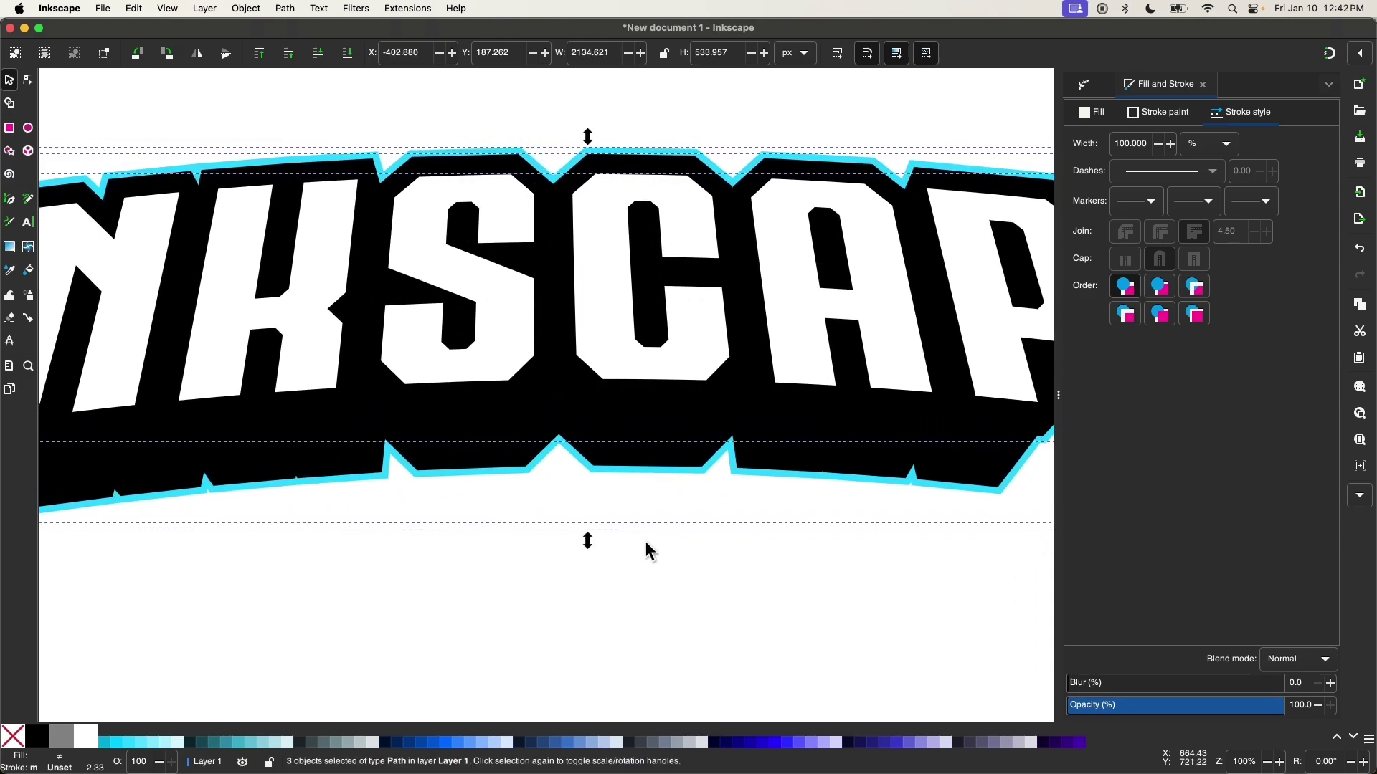
scroll(645, 543, left, 3)
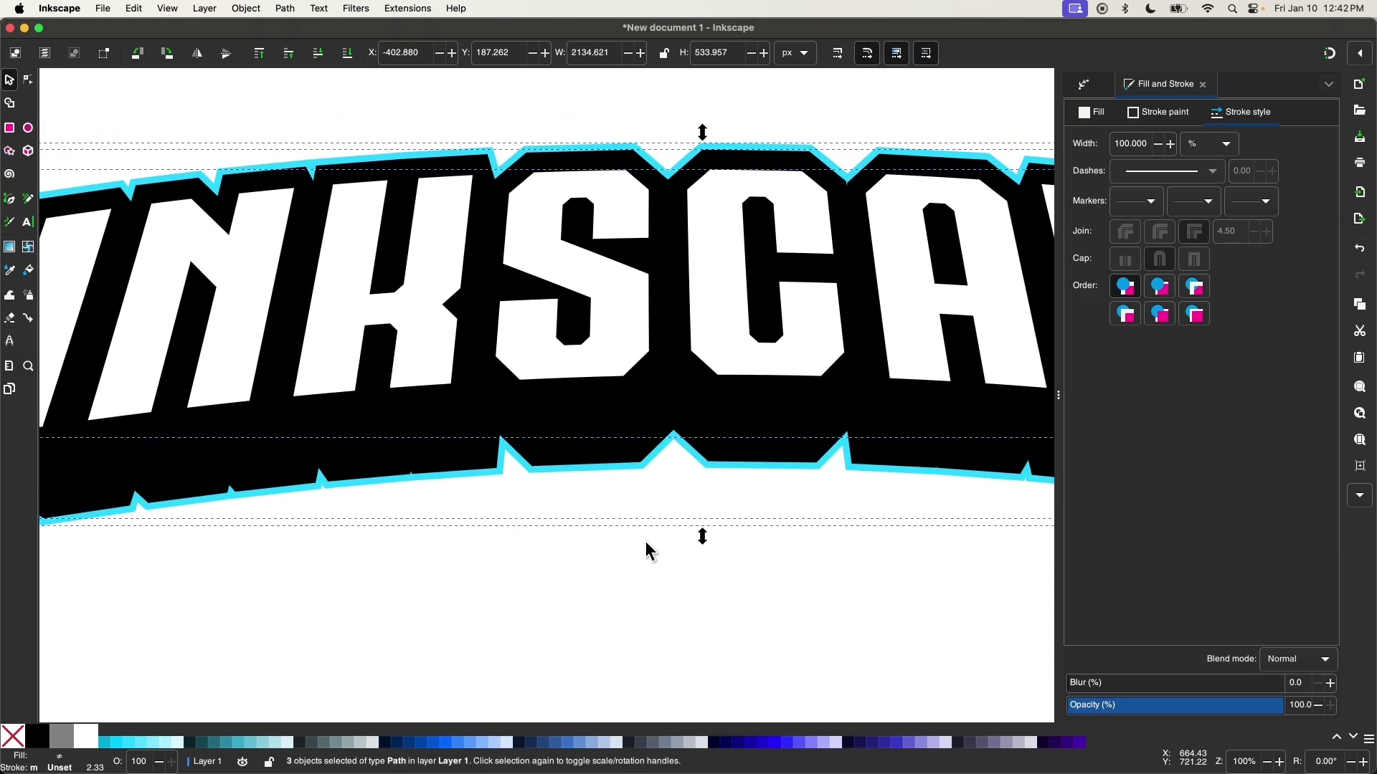
- Select only the white lettering and duplicate it in place
click(613, 324)
click(598, 597)
click(607, 299)
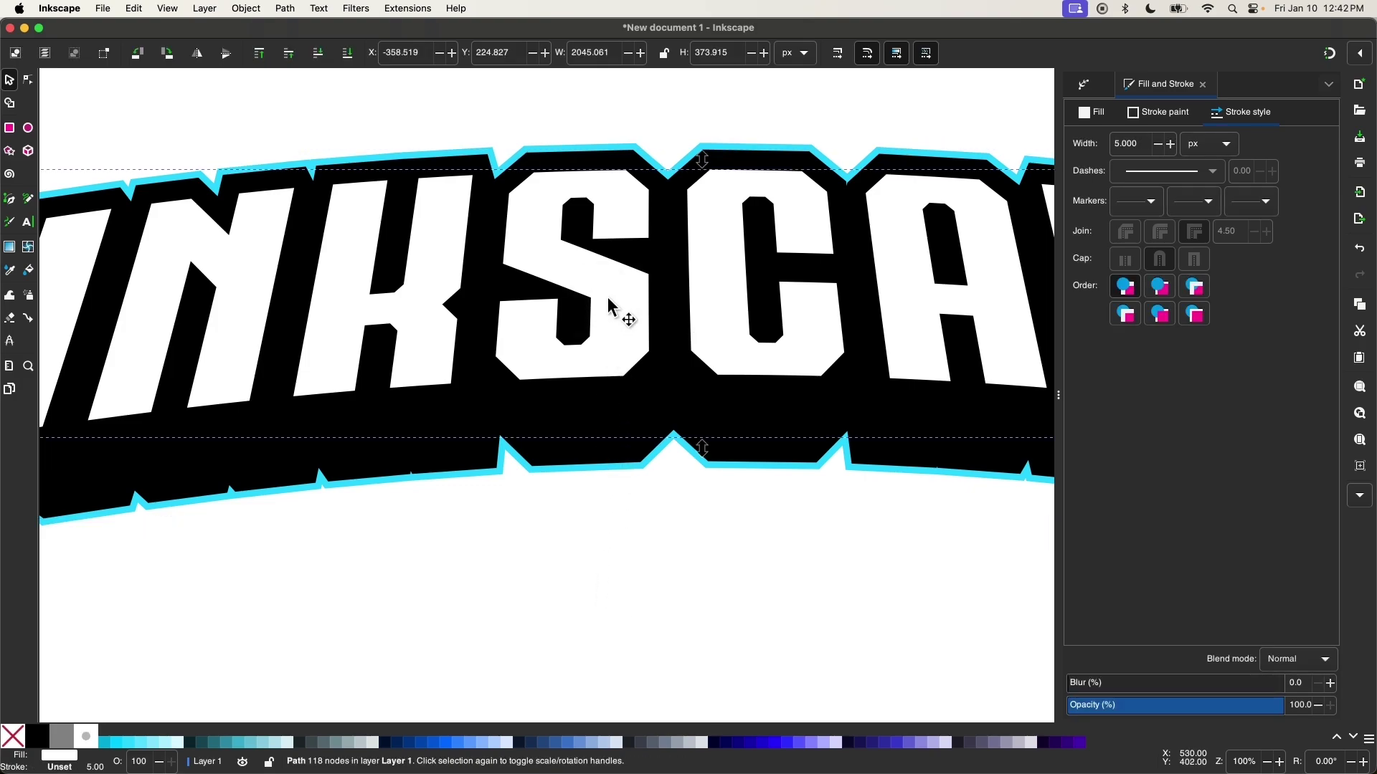
scroll(608, 299, down, 3)
right_click(608, 297)
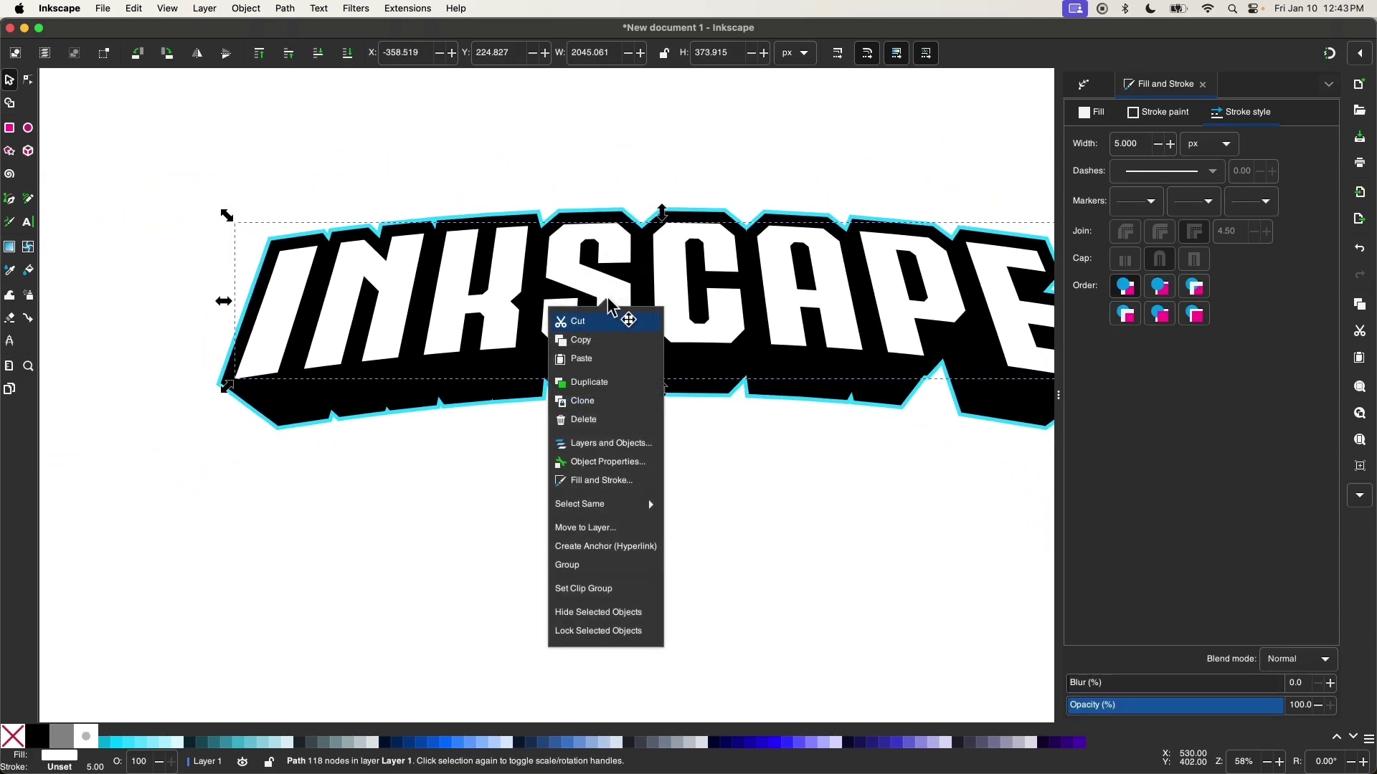
click(598, 384)
scroll(598, 386, down, 3)
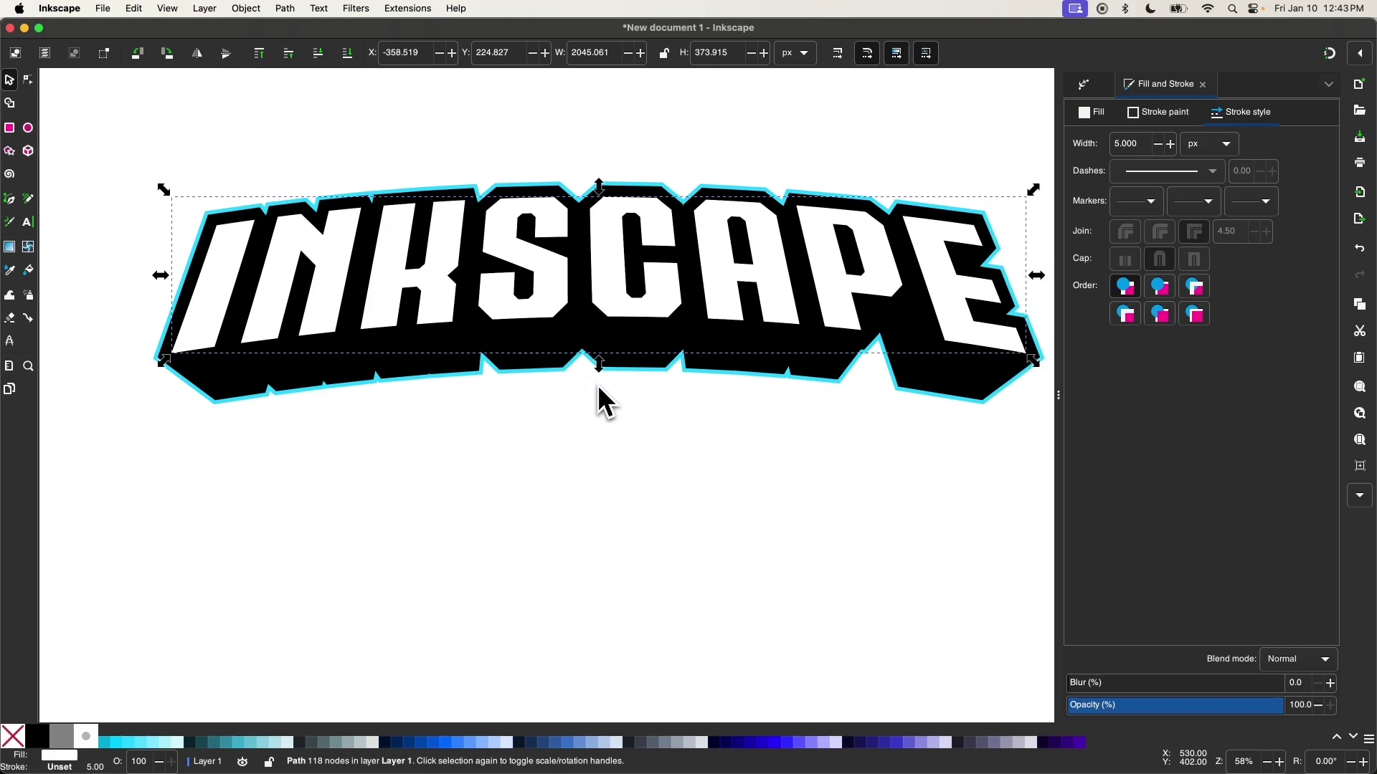
- Select all nodes of the duplicated lettering path and make them corner nodes
click(28, 80)
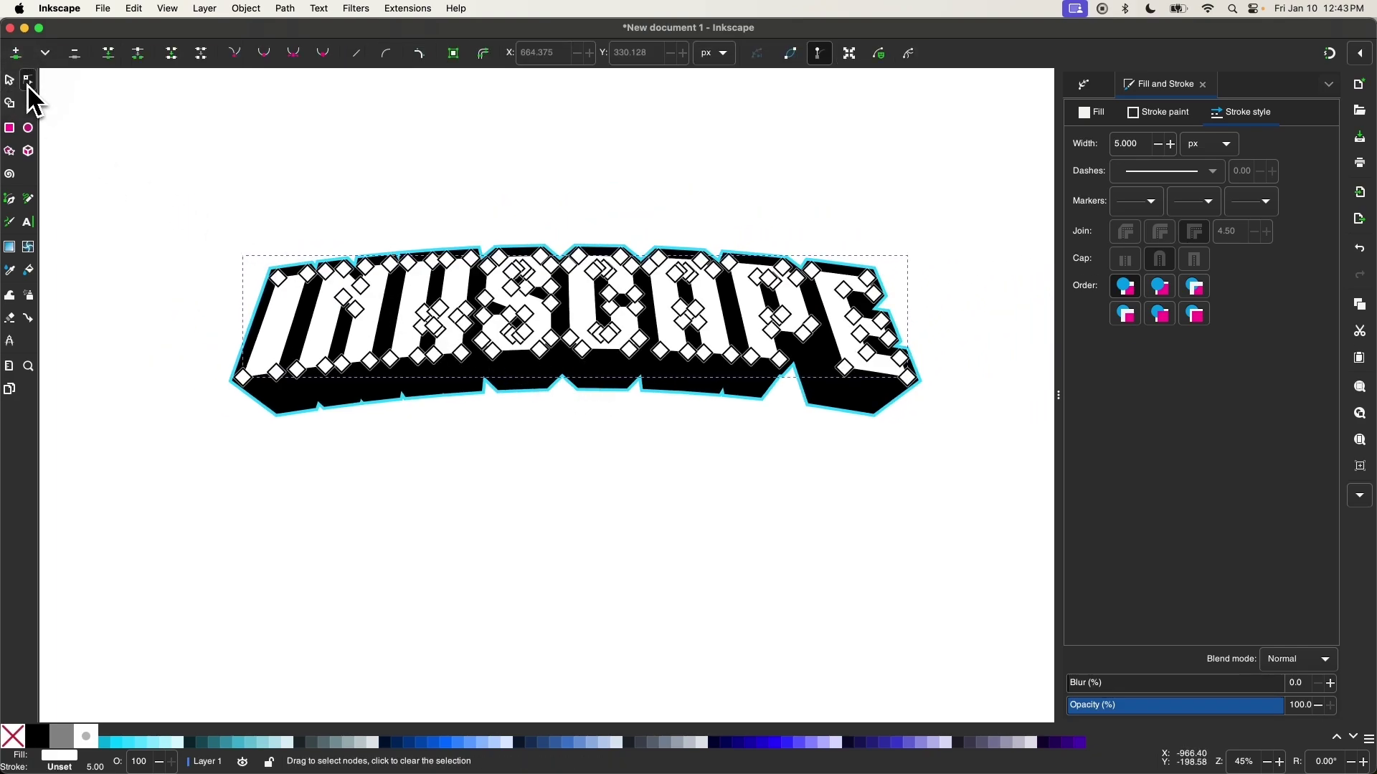
scroll(999, 461, left, 5)
key(super+a)
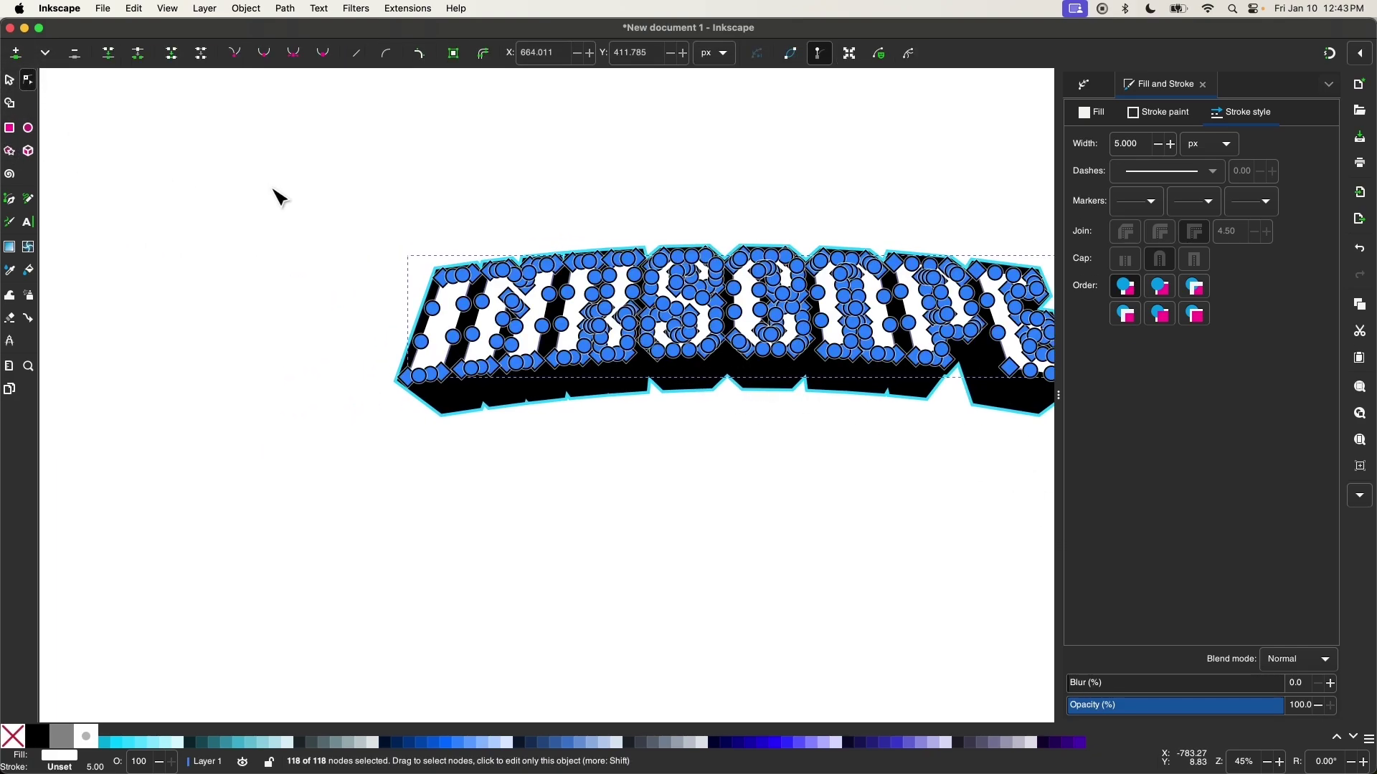
scroll(273, 193, right, 3)
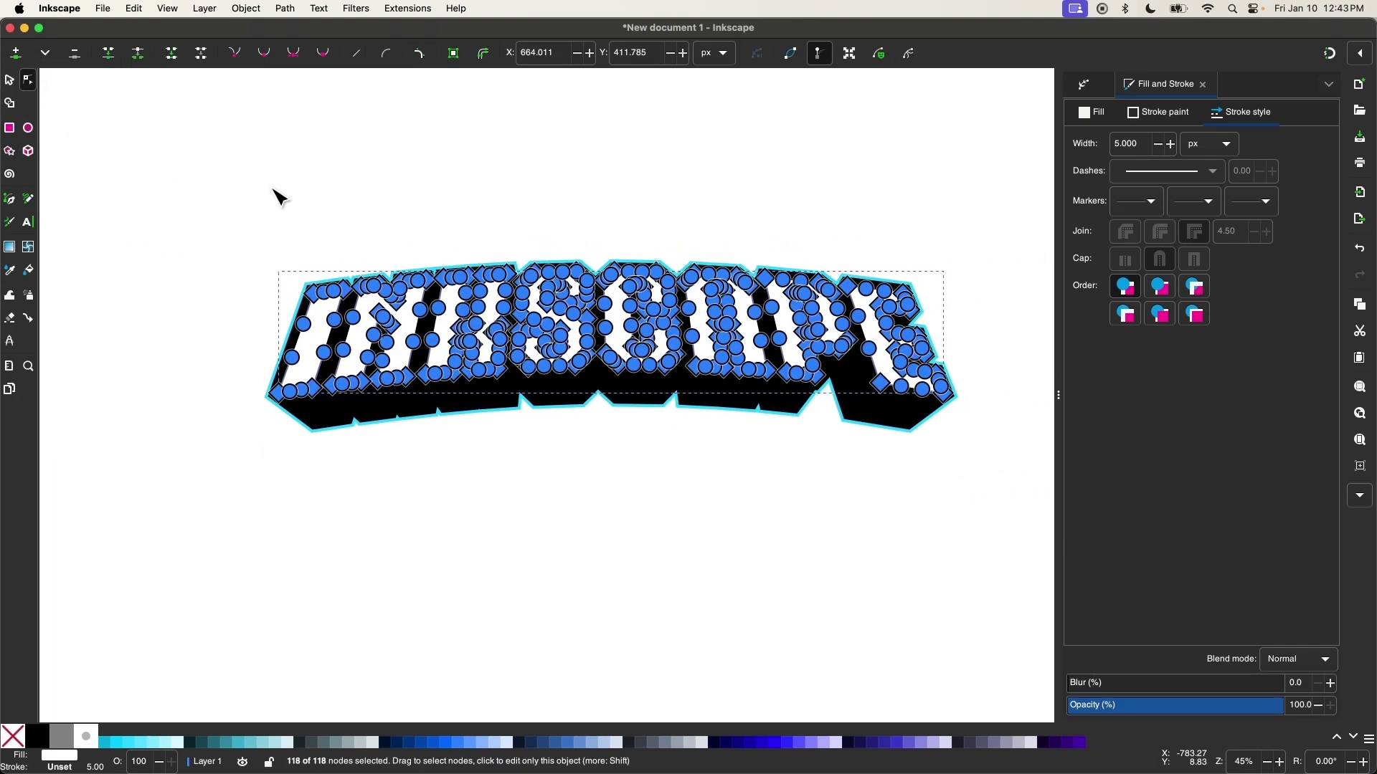
click(238, 56)
scroll(617, 269, up, 2)
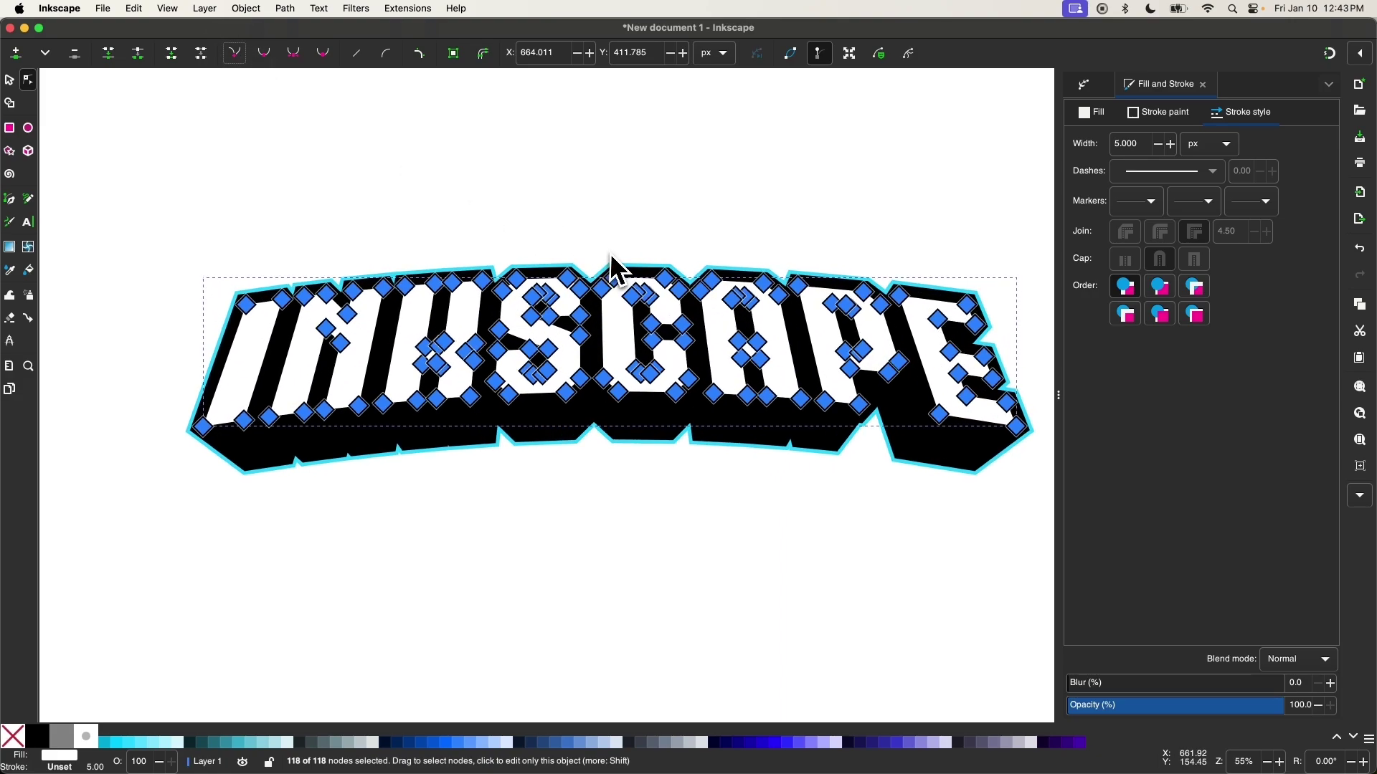
- Fill the duplicated INKSCAPE lettering with light grey
click(9, 80)
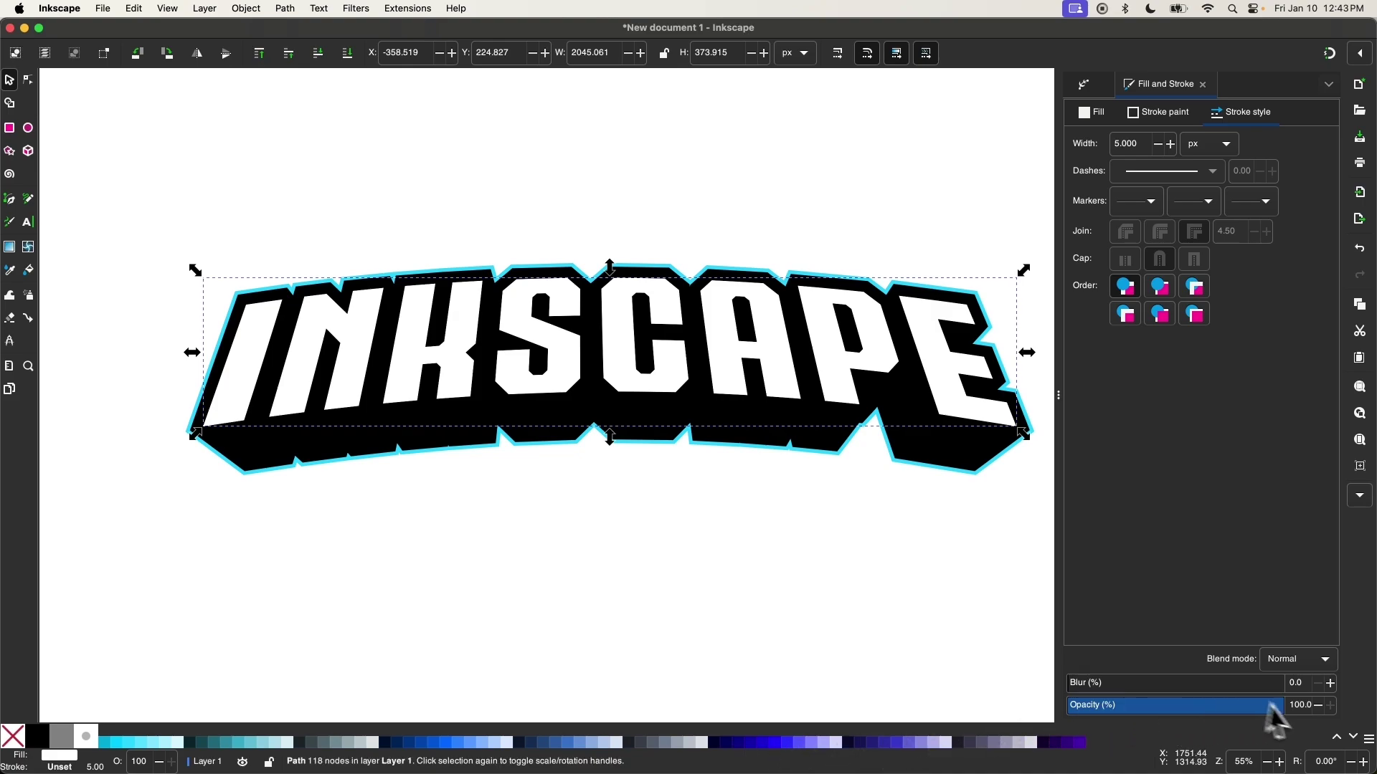
click(1338, 739)
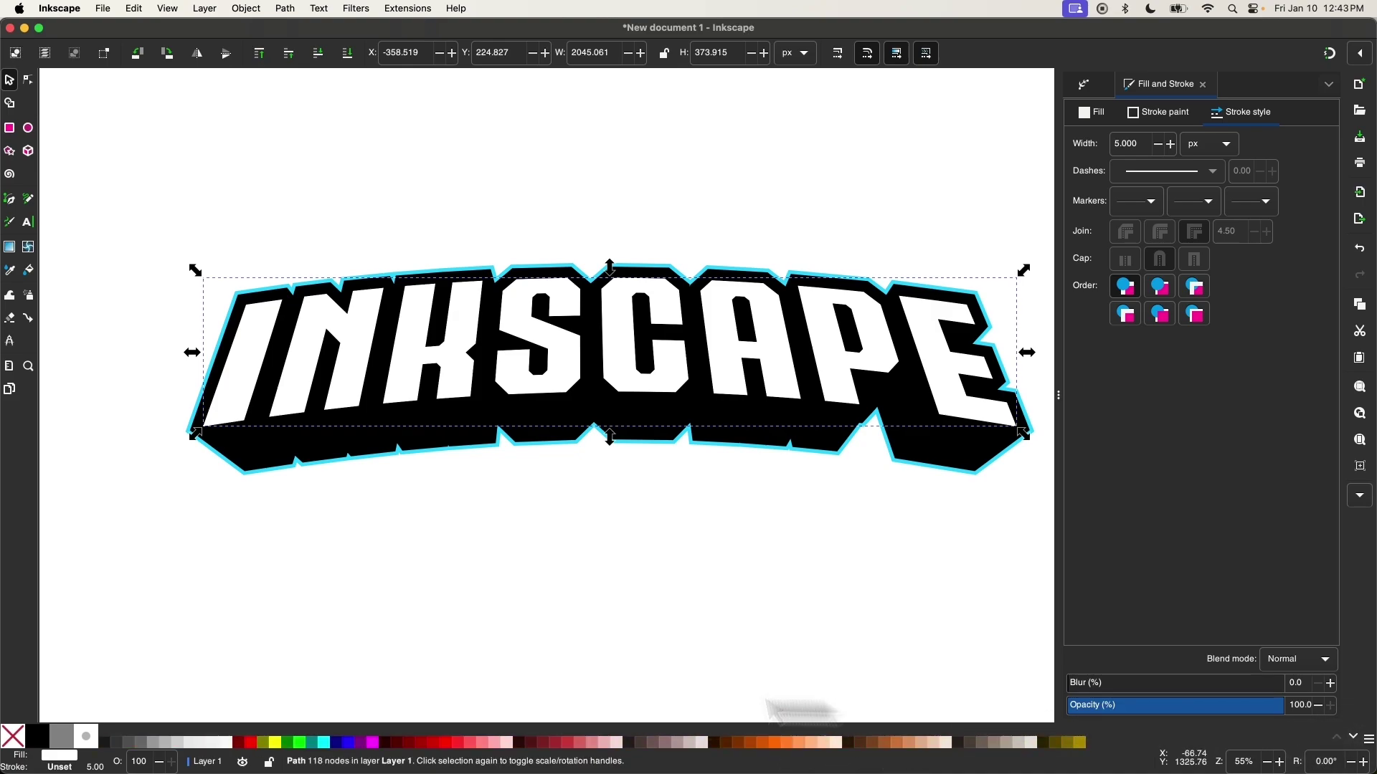
click(167, 742)
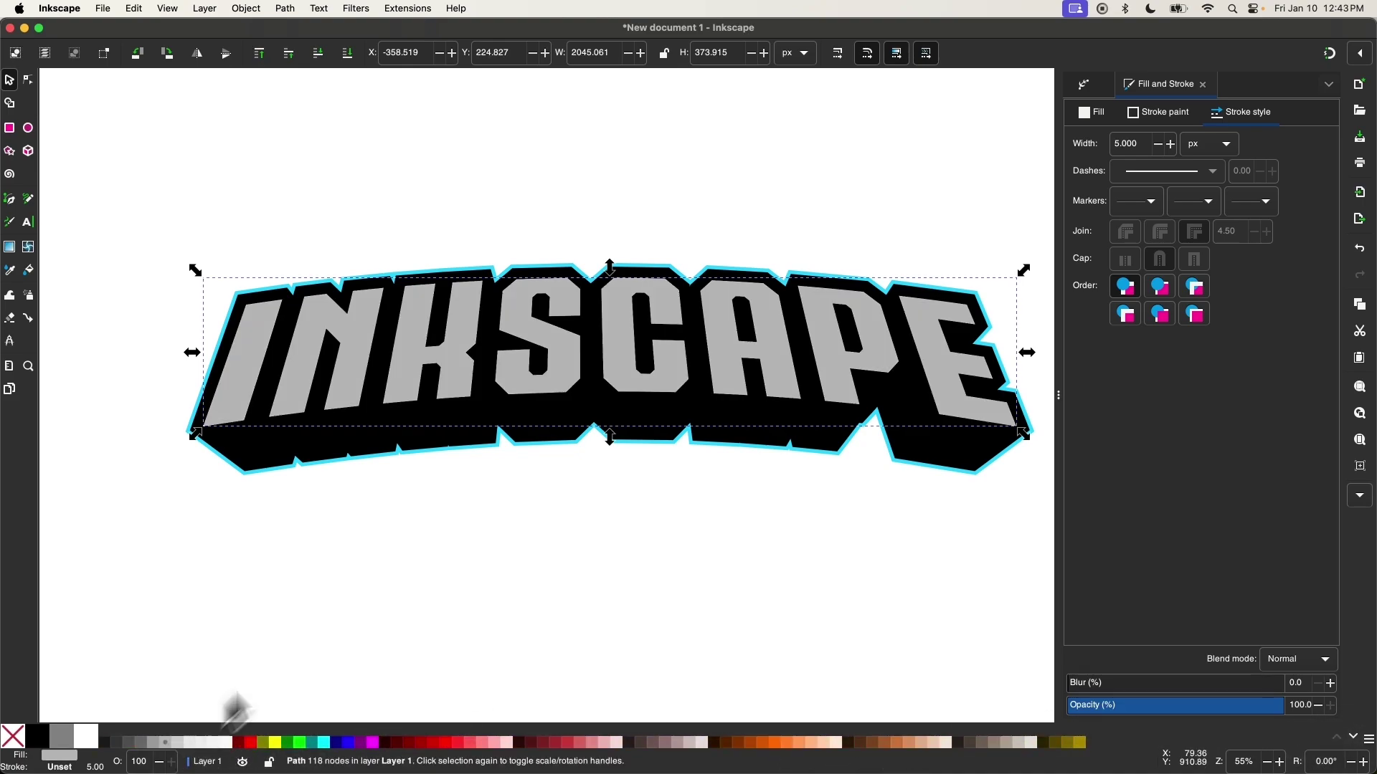
scroll(381, 569, right, 3)
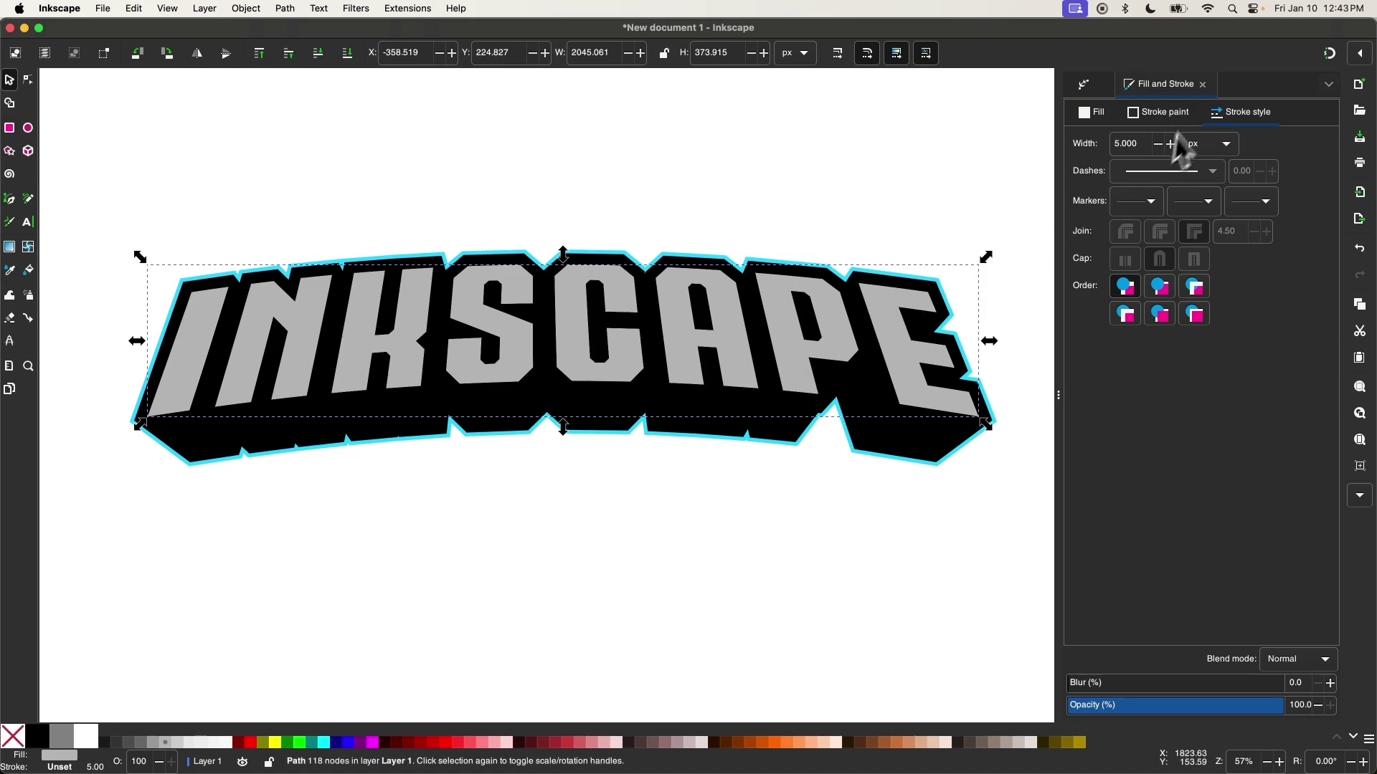
scroll(699, 244, left, 1)
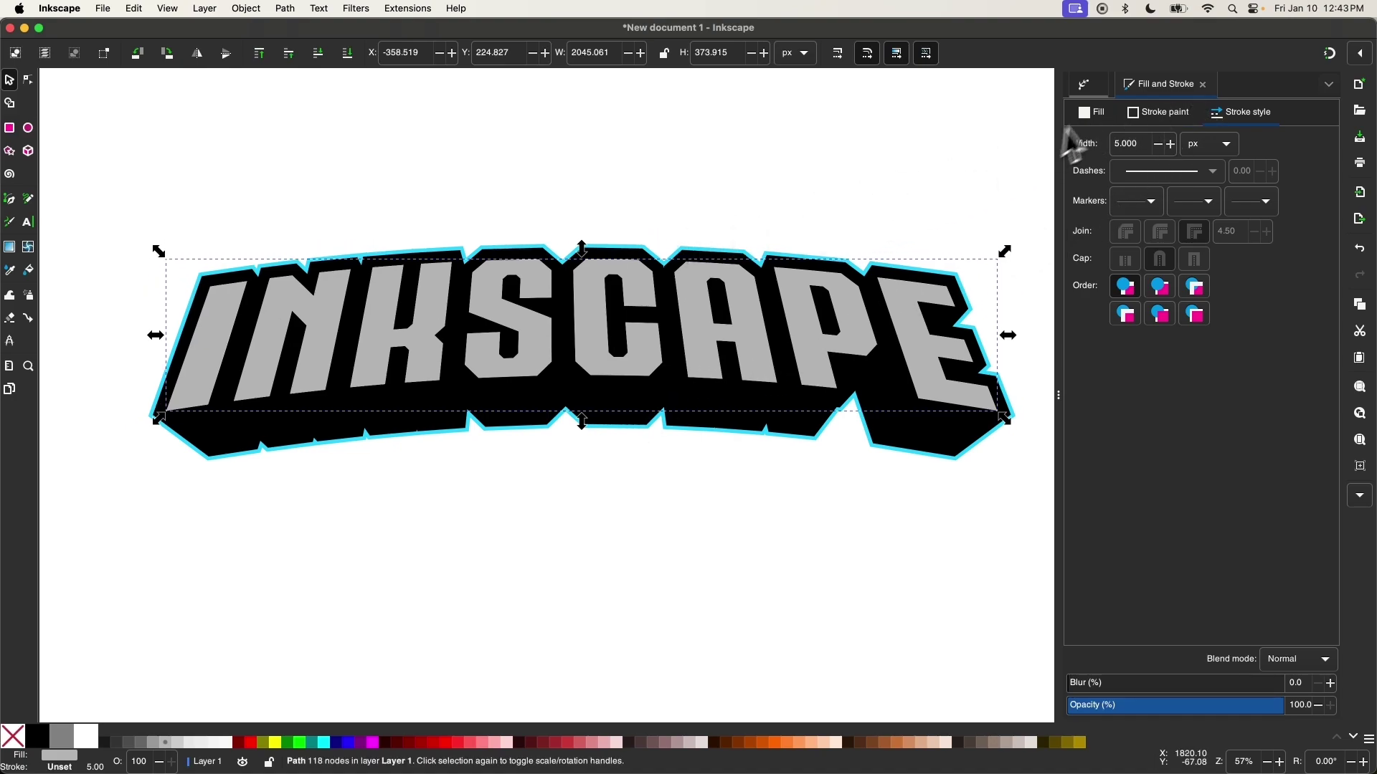
- Add an Offset path effect with miter join to the grey lettering and shrink it inward by about 2.2 mm
click(1084, 84)
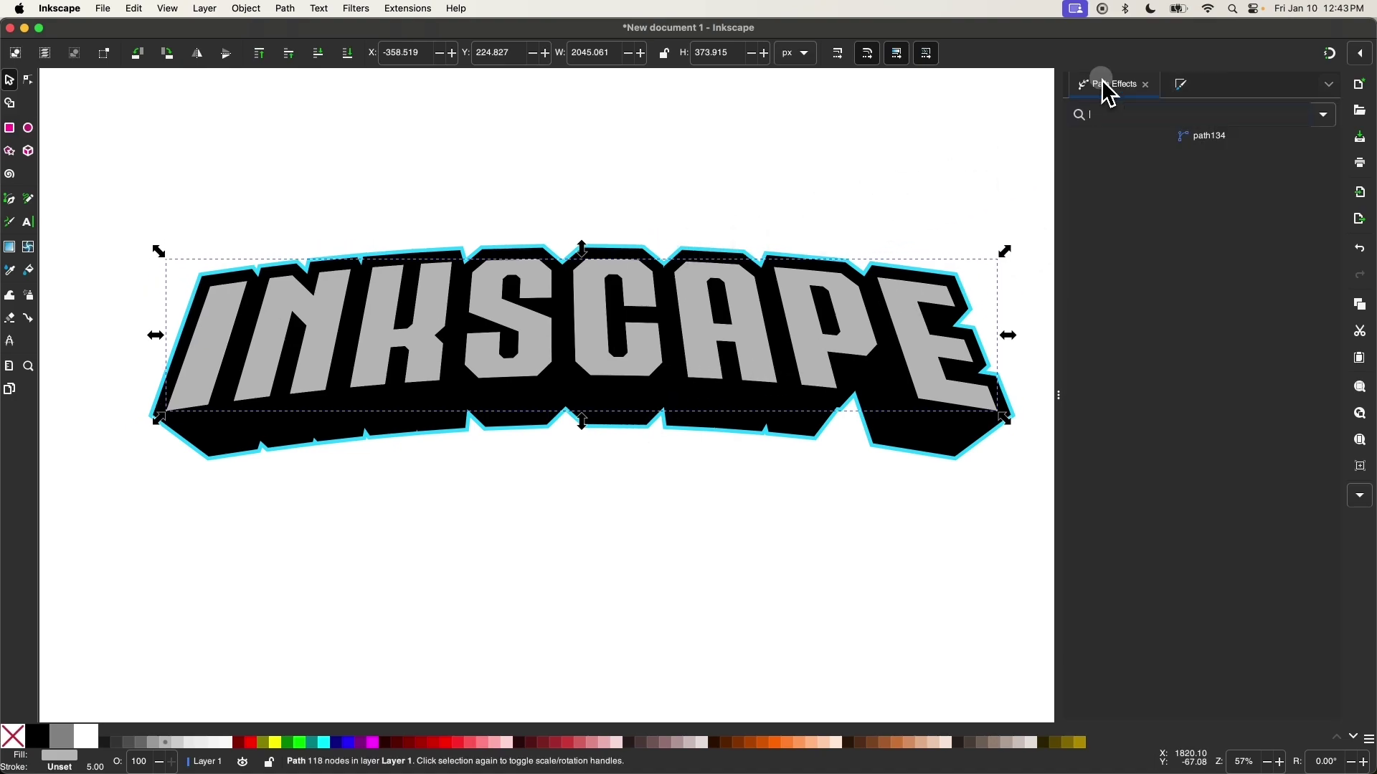
click(1325, 116)
click(1295, 173)
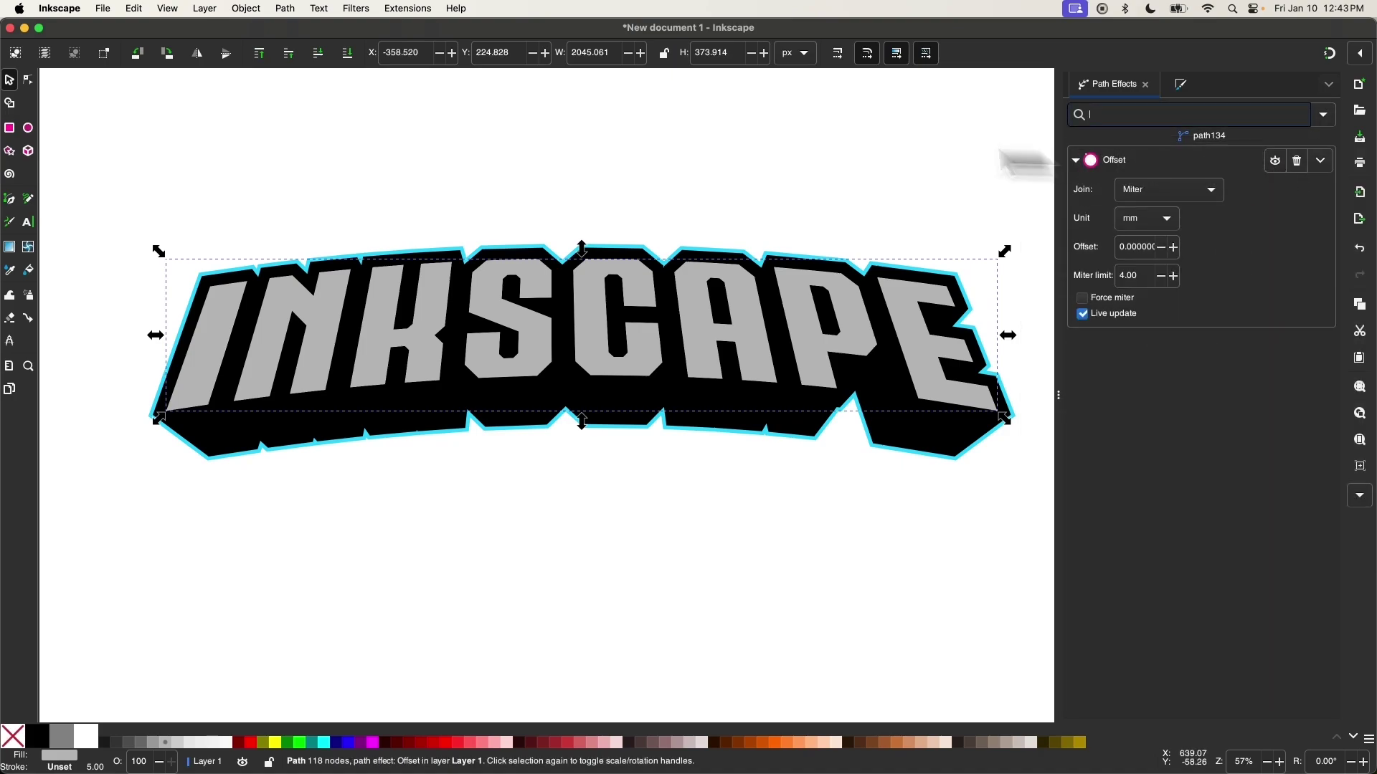
click(28, 79)
scroll(411, 197, up, 3)
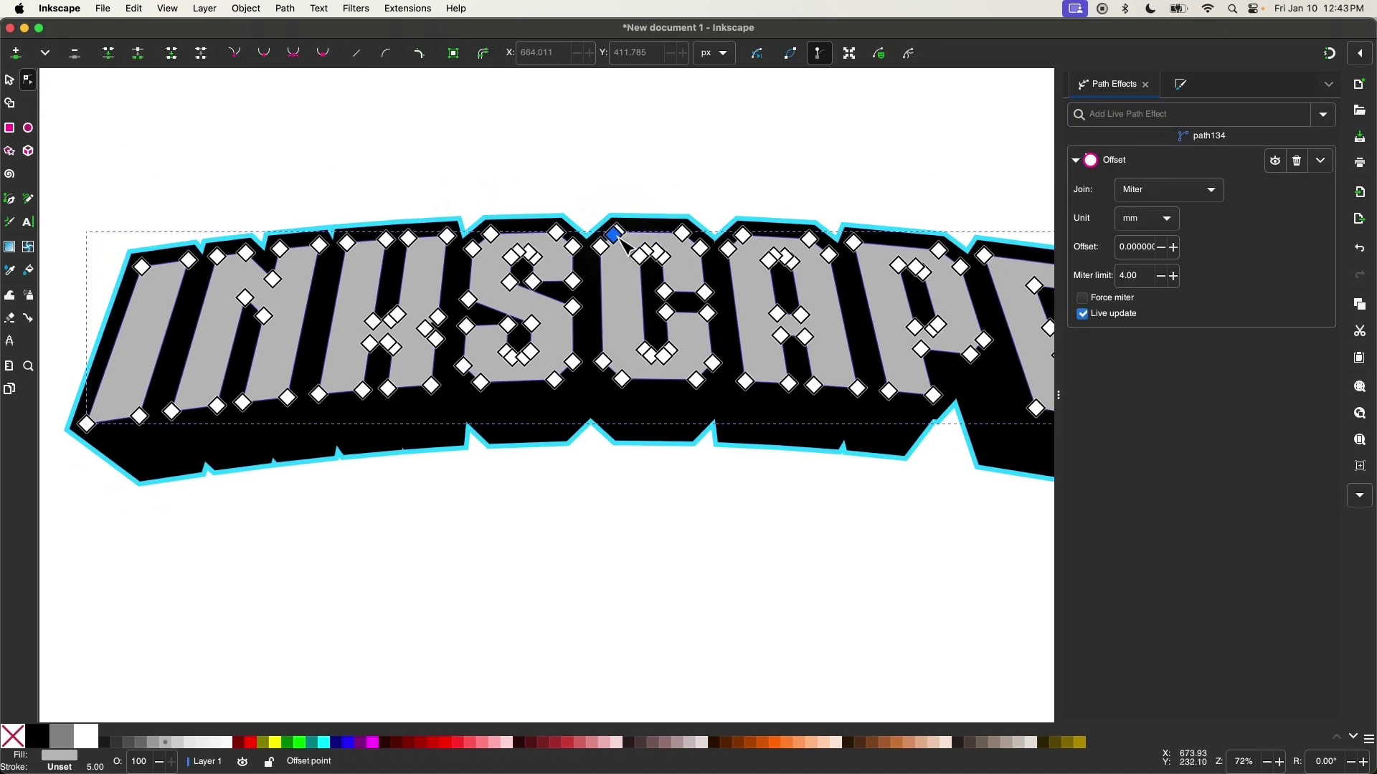
drag(615, 234, 621, 244)
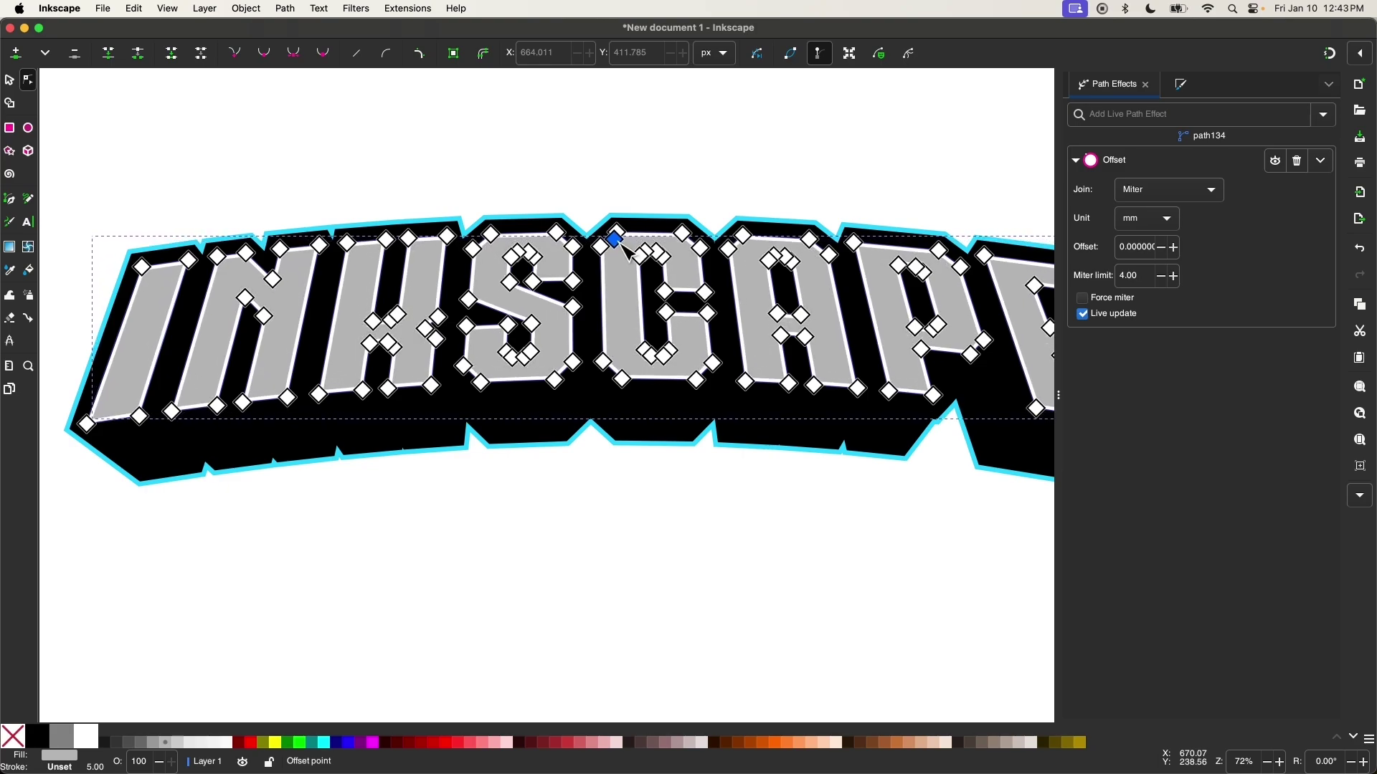
drag(625, 247, 625, 248)
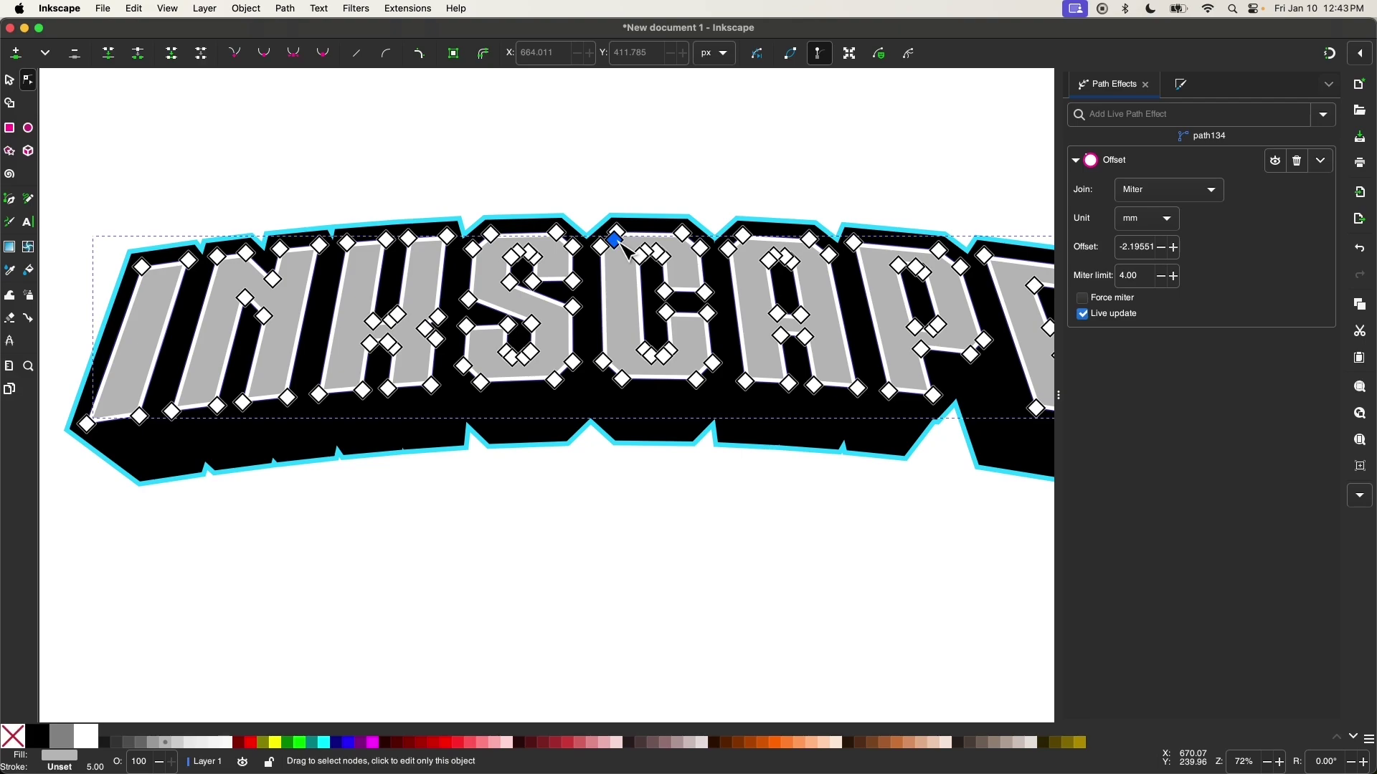
- Convert the offset grey lettering to a plain path
click(9, 81)
scroll(605, 178, down, 2)
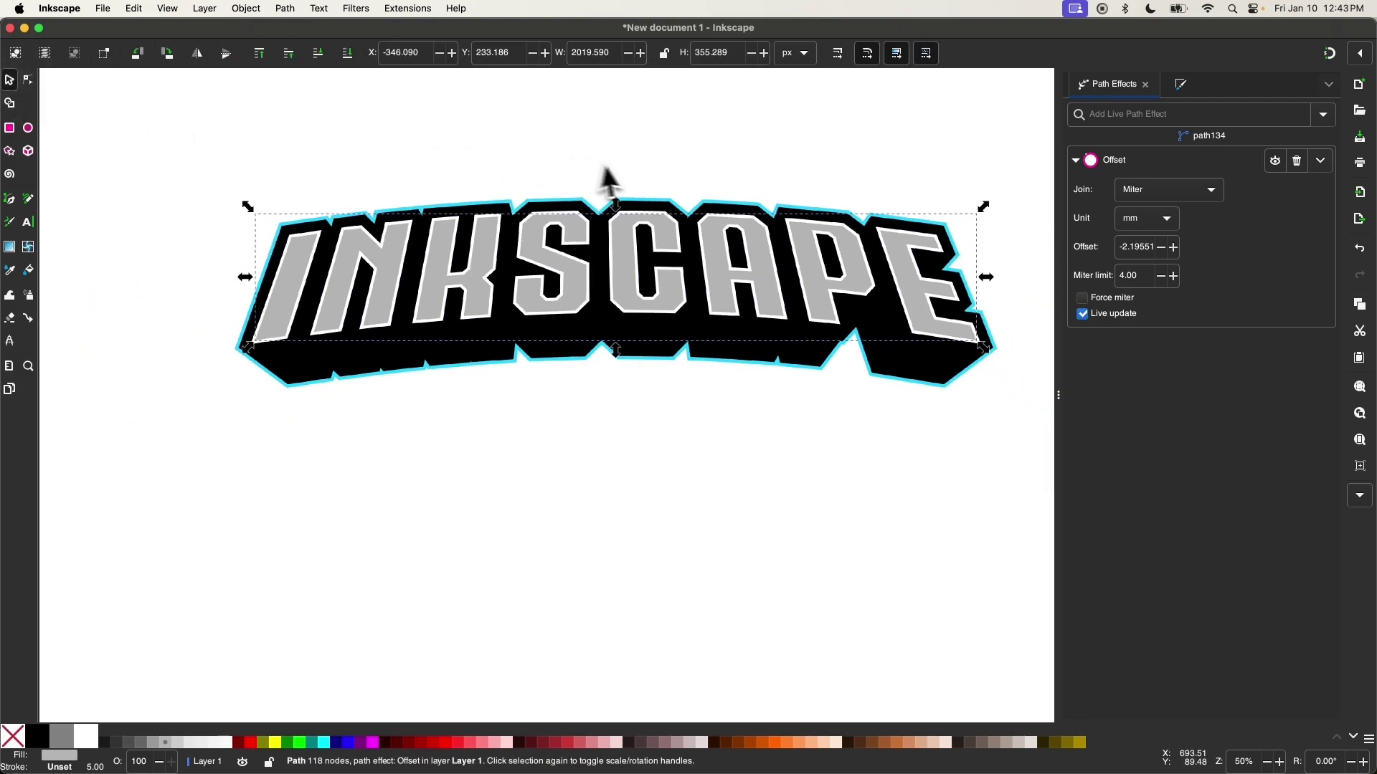
click(285, 8)
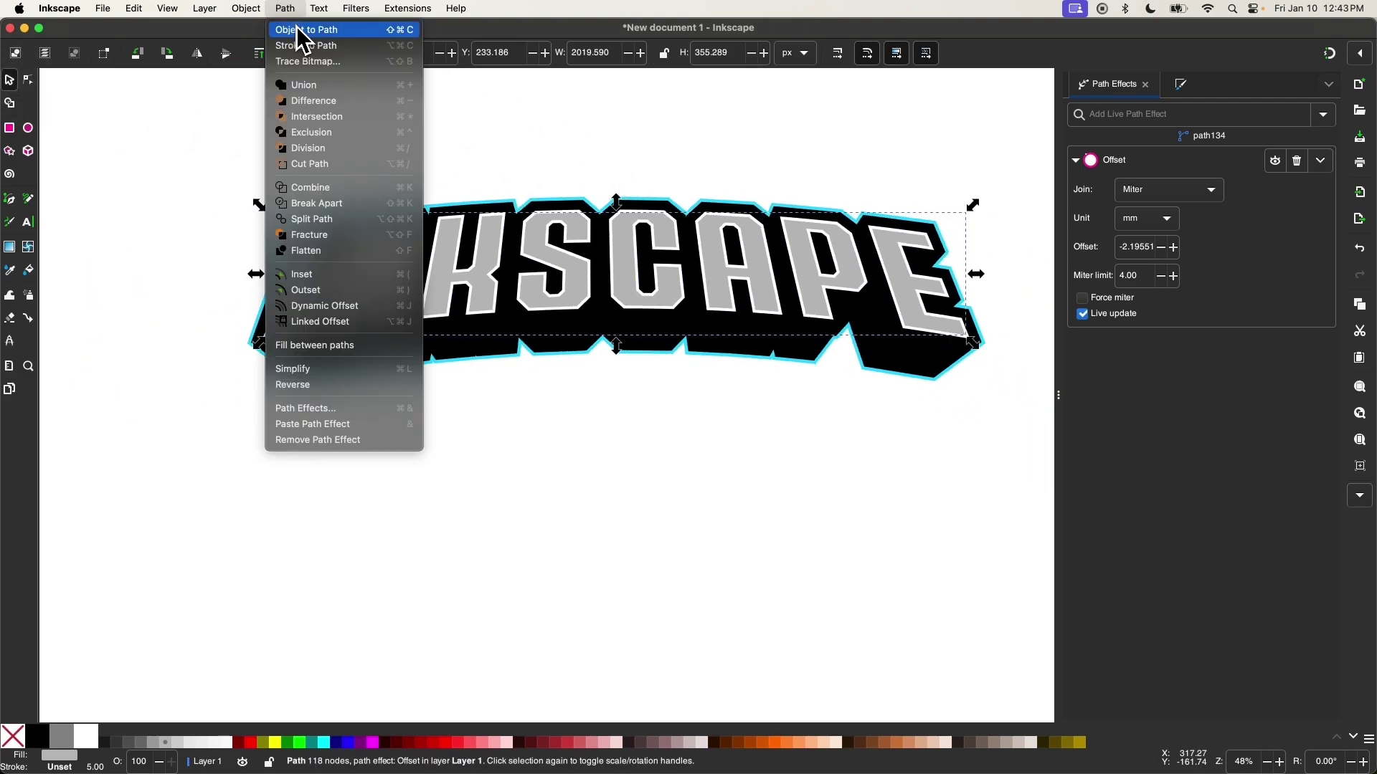
click(300, 29)
scroll(506, 143, down, 1)
scroll(499, 131, down, 1)
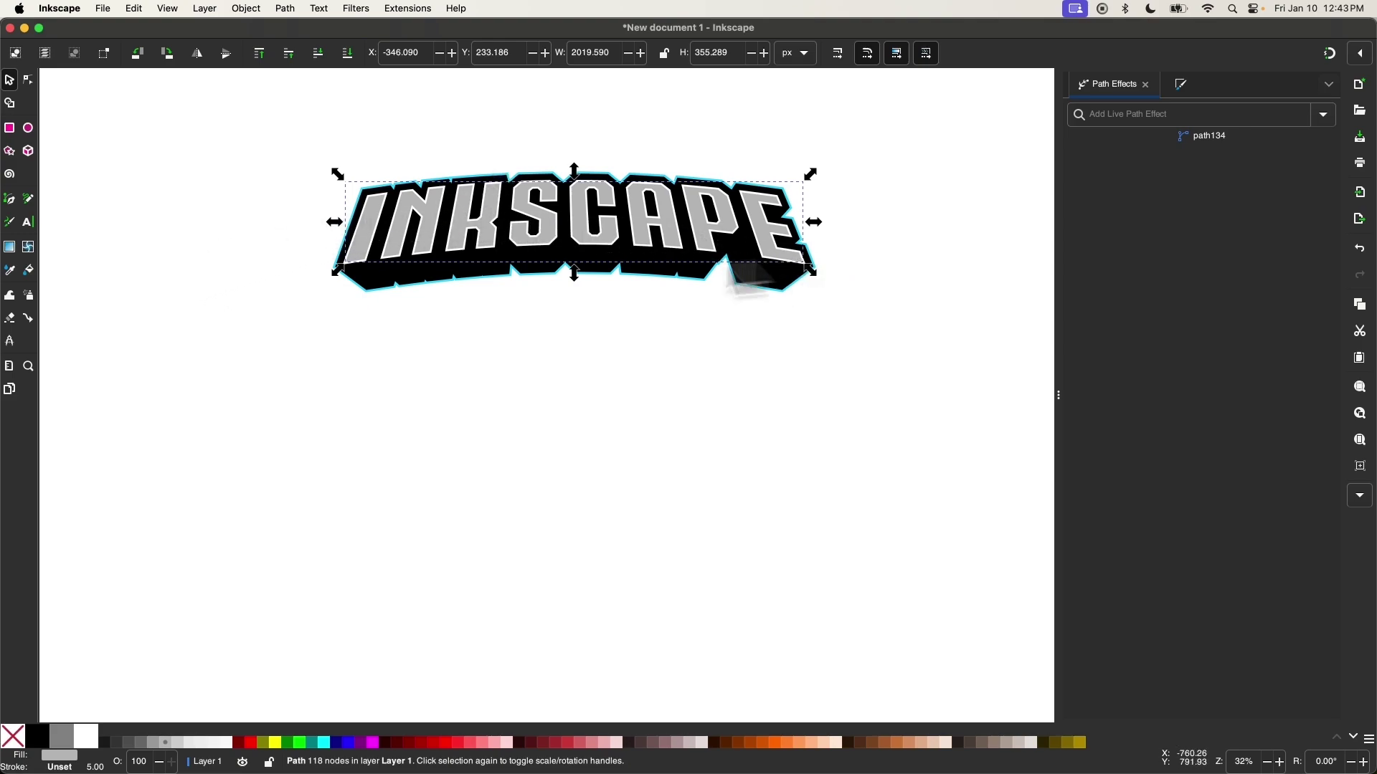
- Draw a wide ellipse about 3808 px by 1511 px over the lower lettering, filled red with no stroke
click(28, 128)
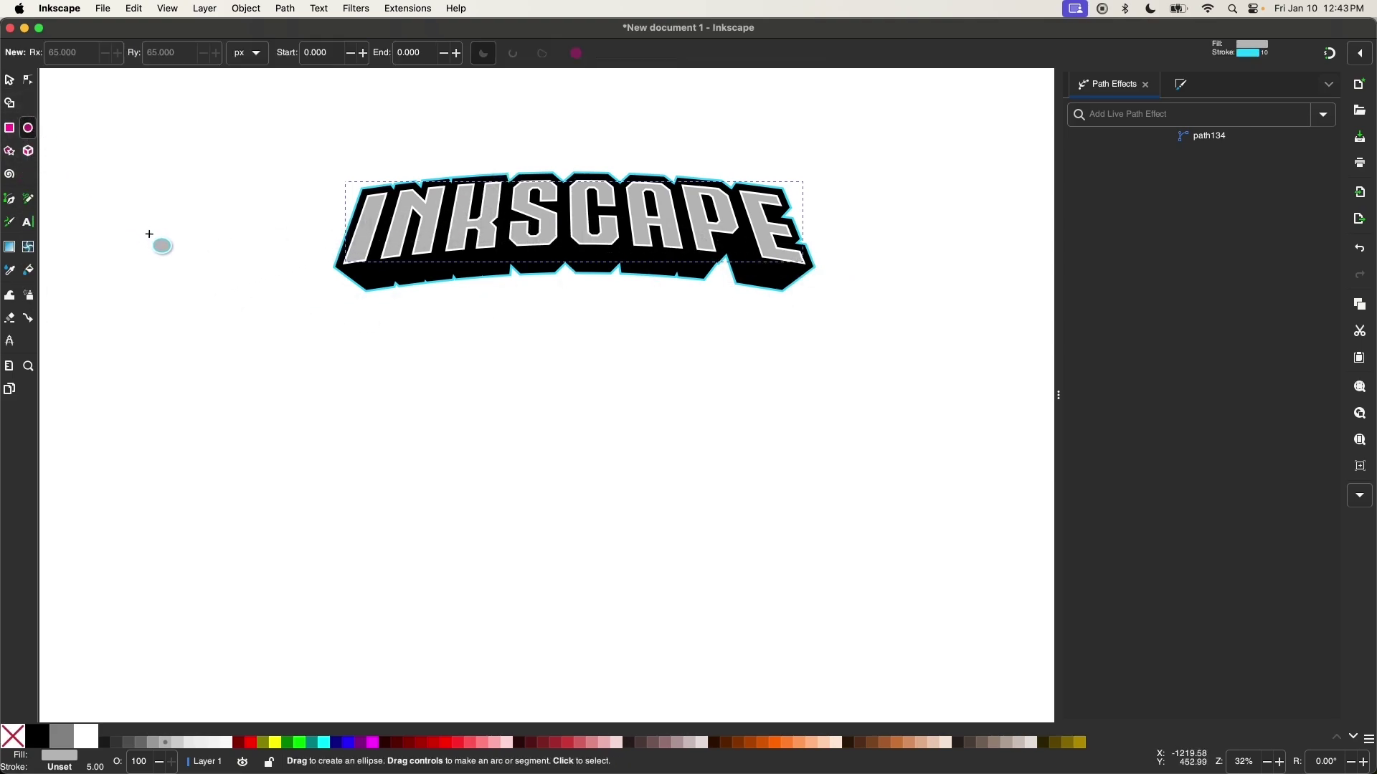
drag(138, 225, 997, 566)
click(11, 81)
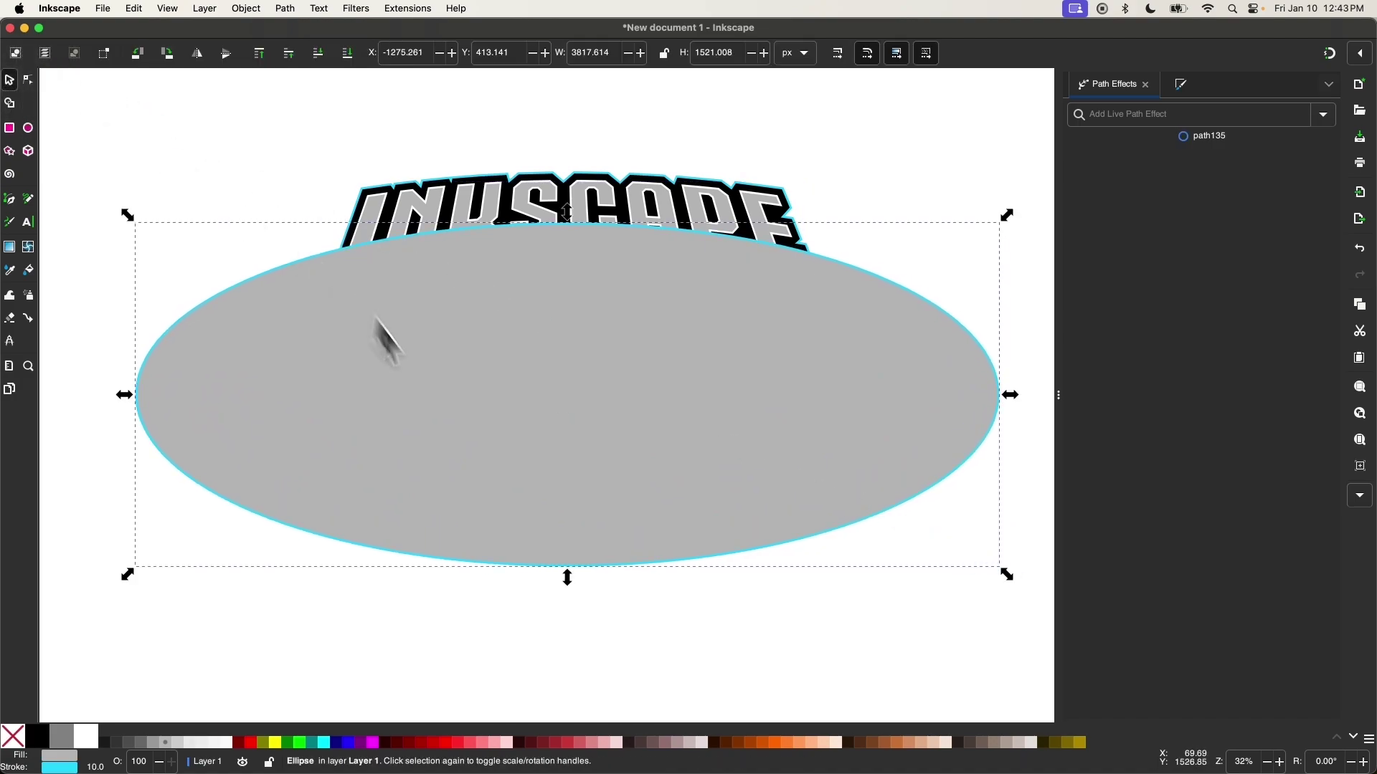
click(250, 742)
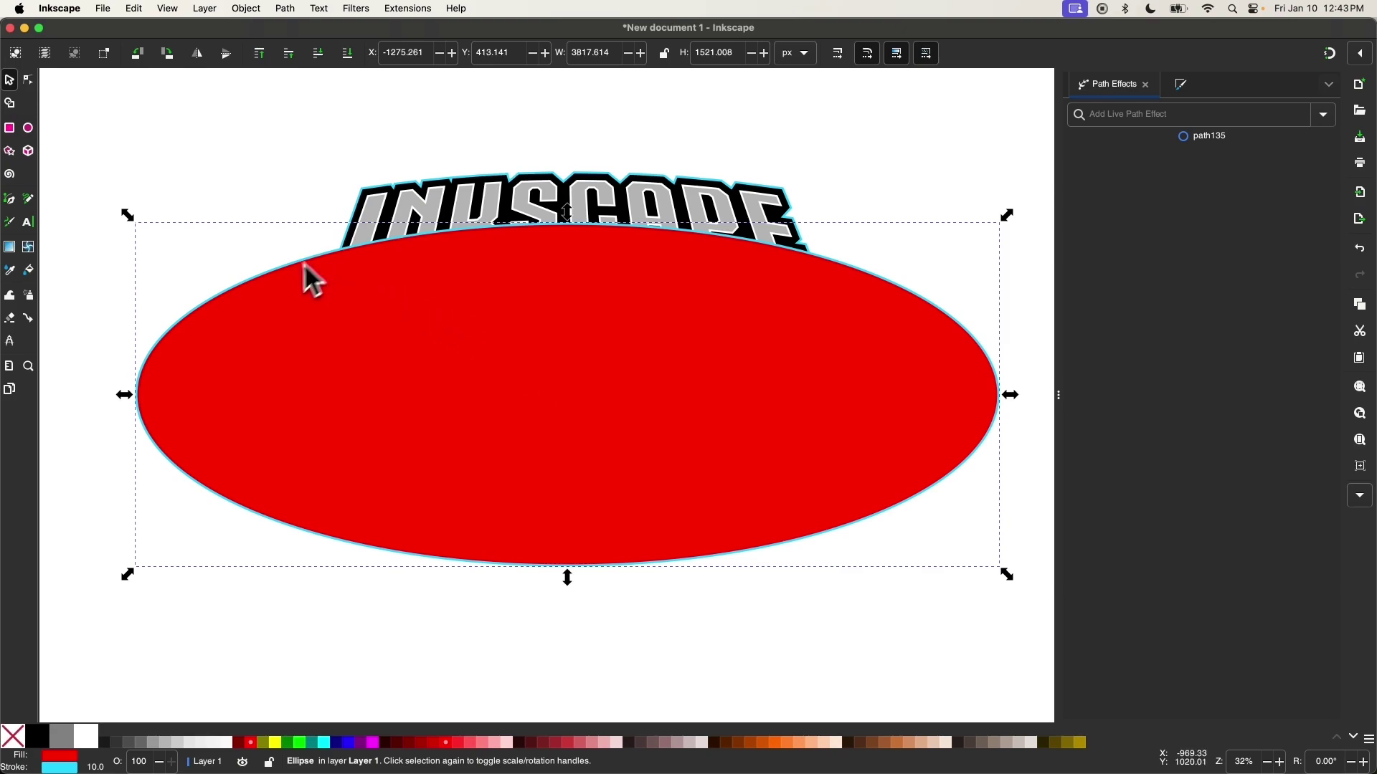
shift+click(22, 754)
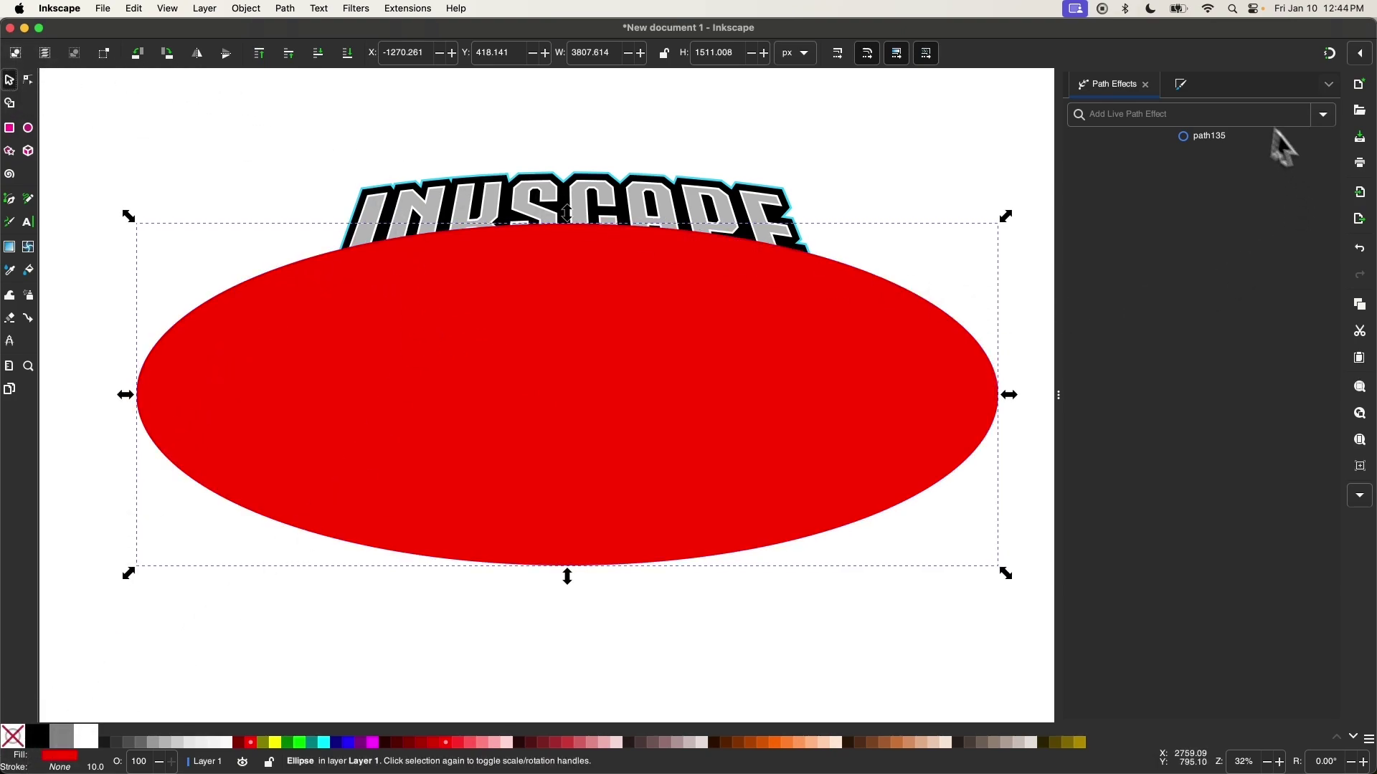
- Lower the red ellipse's opacity to about 54% and move it up over the lower half of the letters
click(1183, 86)
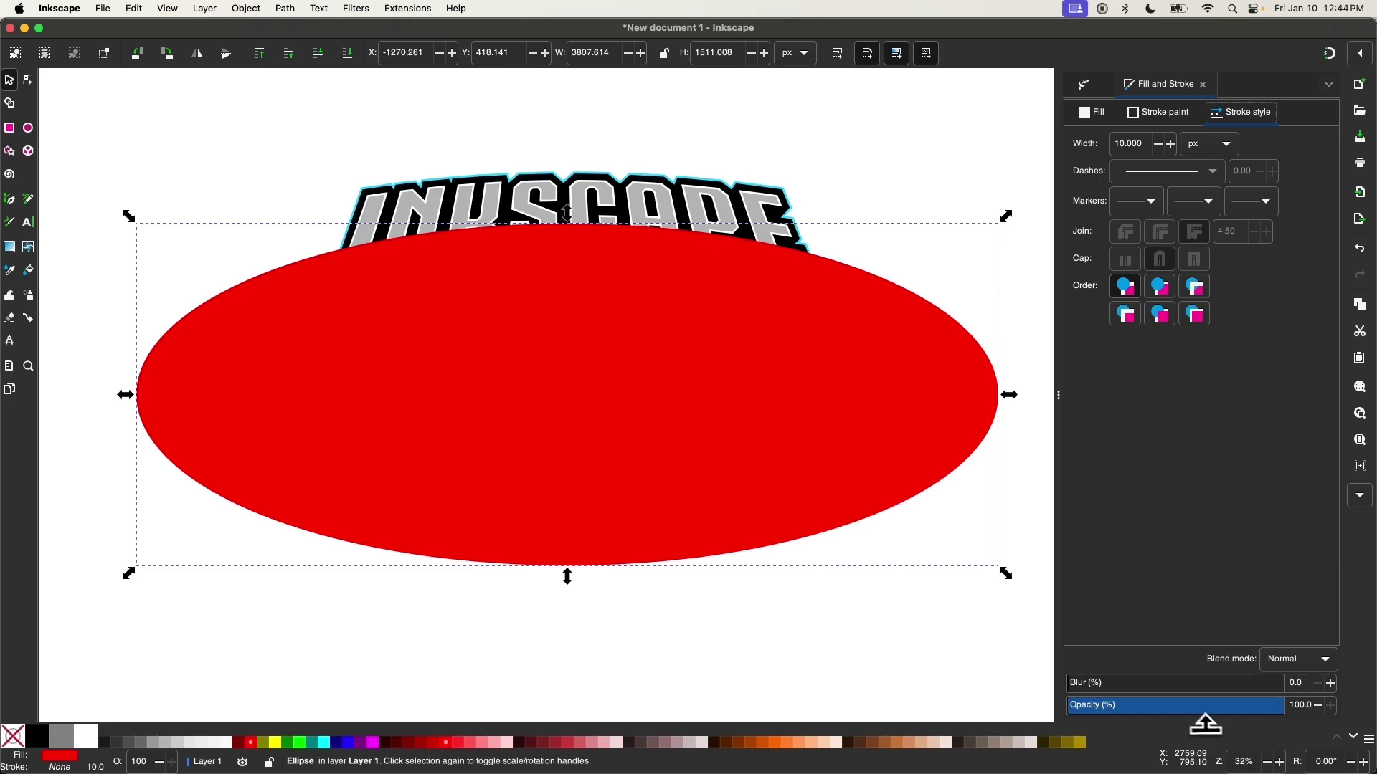
drag(1206, 717, 1186, 706)
drag(659, 328, 671, 304)
- Scale the ellipse up proportionally to about 5043 px by 2001 px and shift it slightly down over the letters
scroll(602, 219, up, 3)
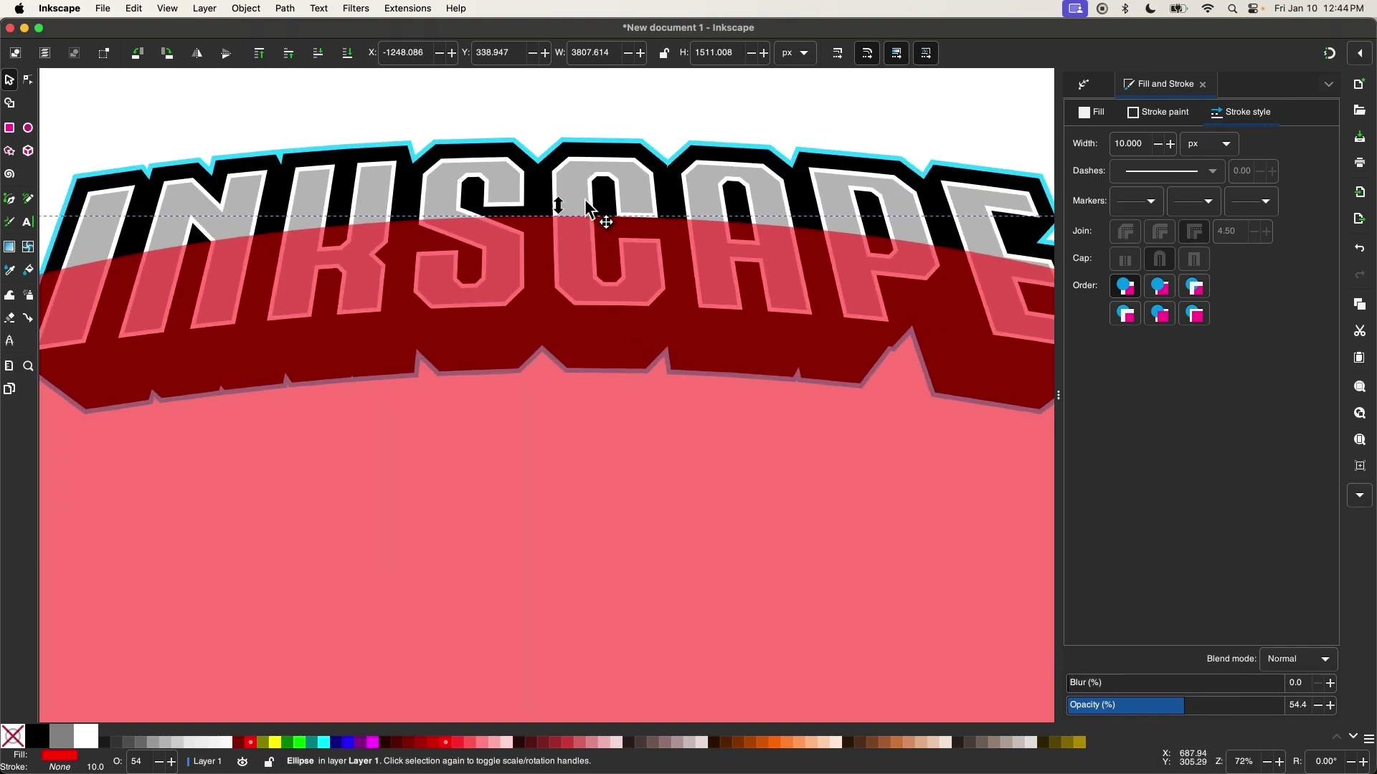
scroll(638, 235, down, 4)
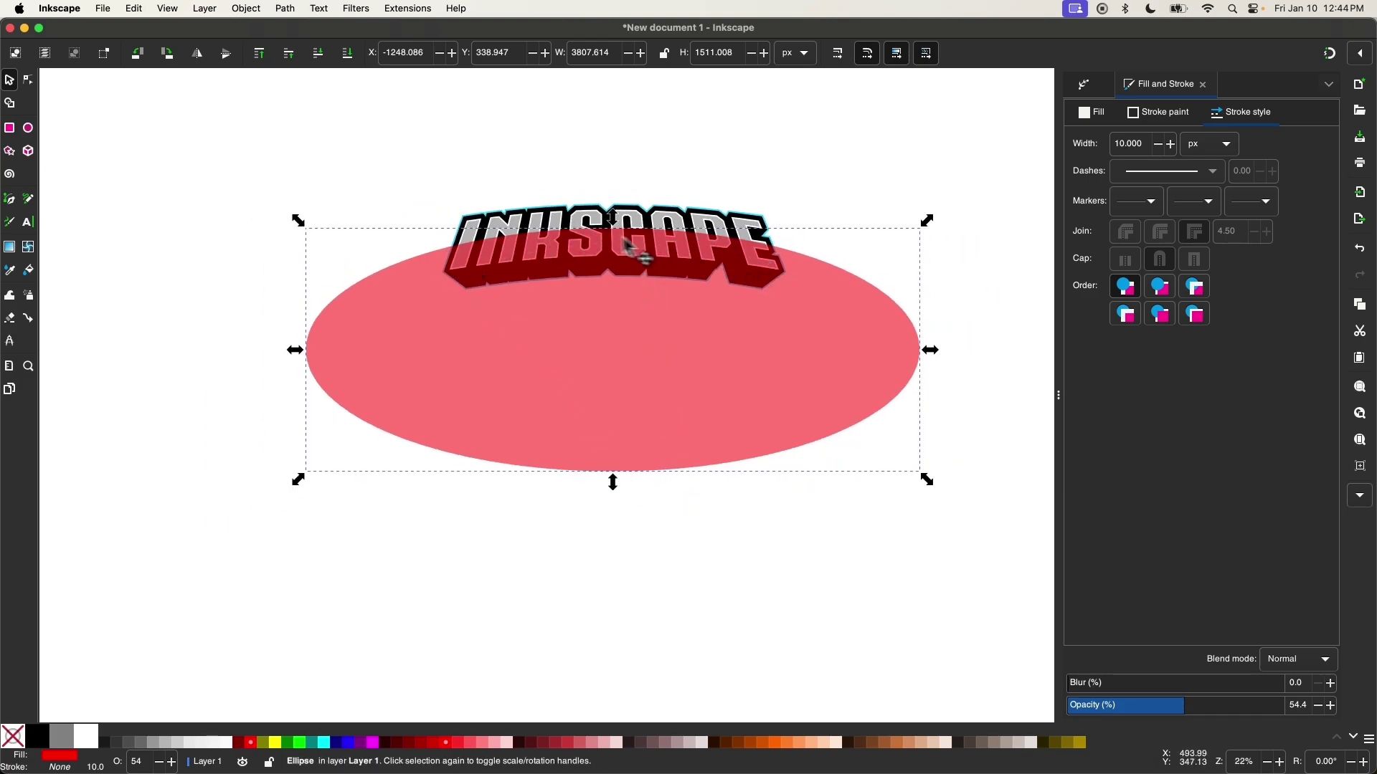
scroll(625, 241, up, 3)
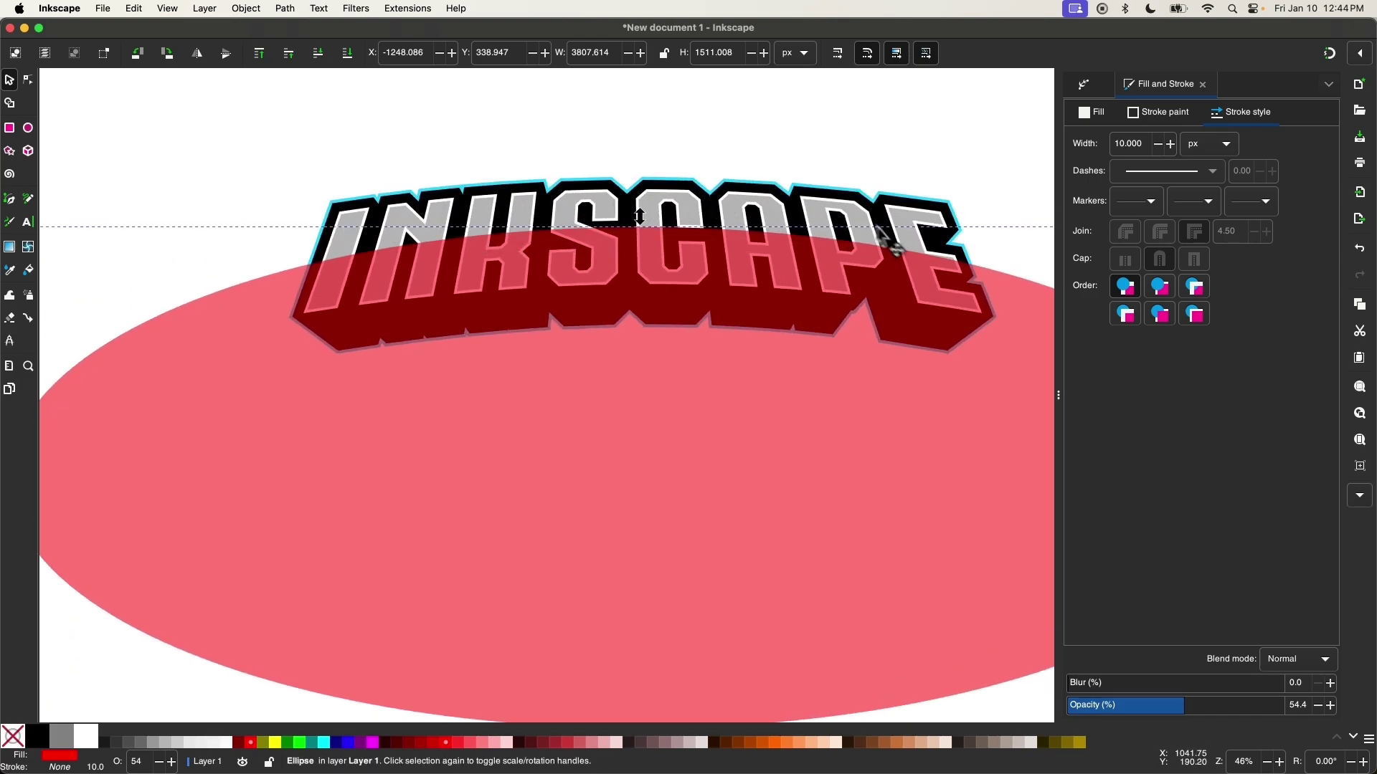
scroll(399, 246, down, 2)
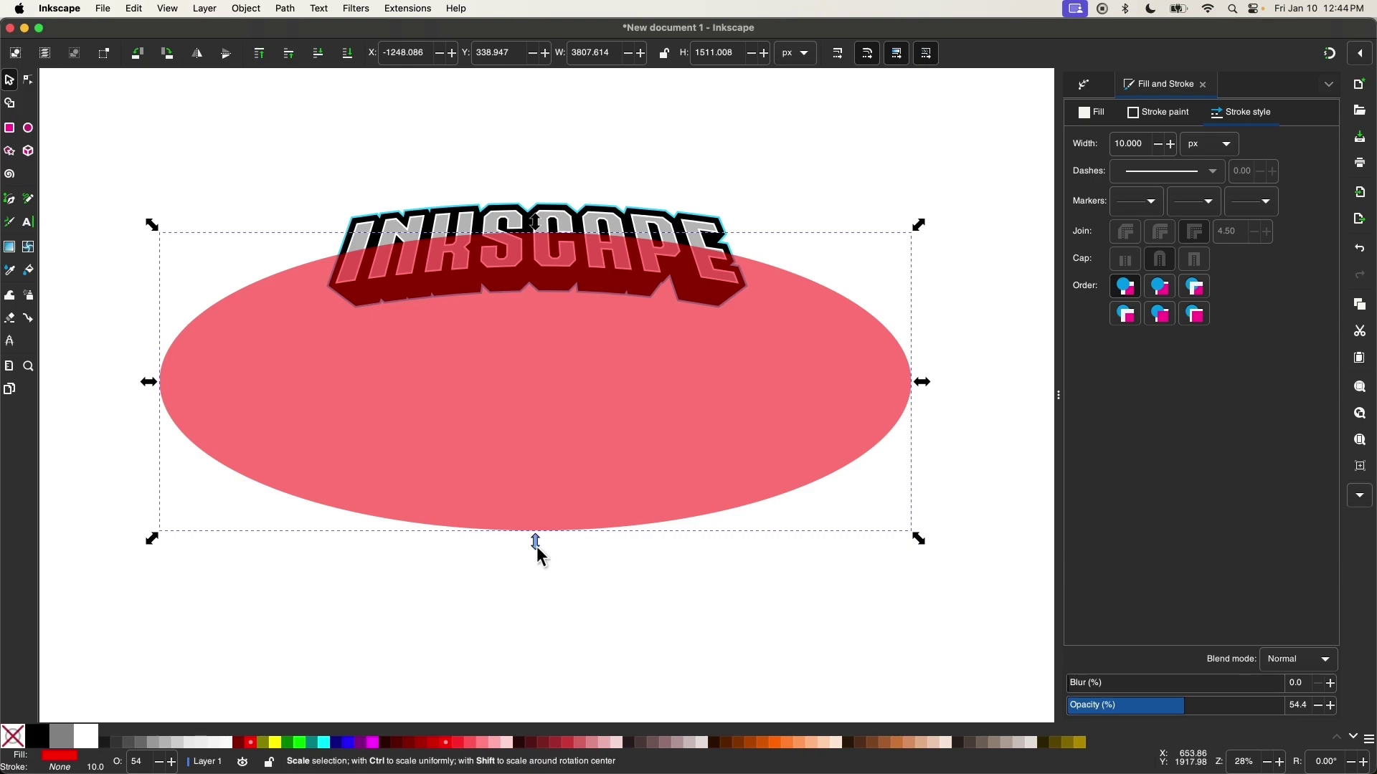
drag(537, 547, 548, 642)
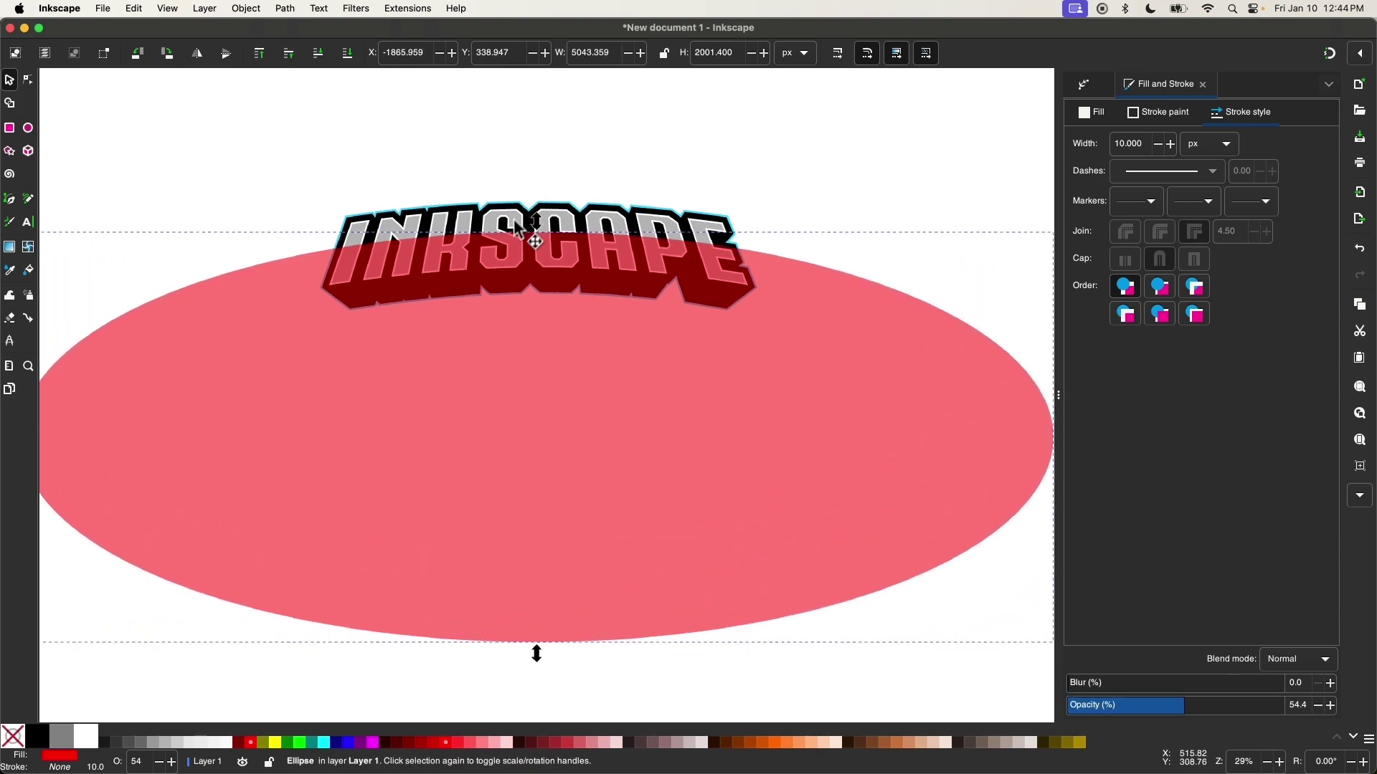
scroll(538, 231, up, 2)
drag(535, 251, 558, 277)
scroll(557, 277, up, 1)
- Select the ellipse together with the grey lettering and centre them on the vertical axis relative to the last selected object
shift+click(603, 247)
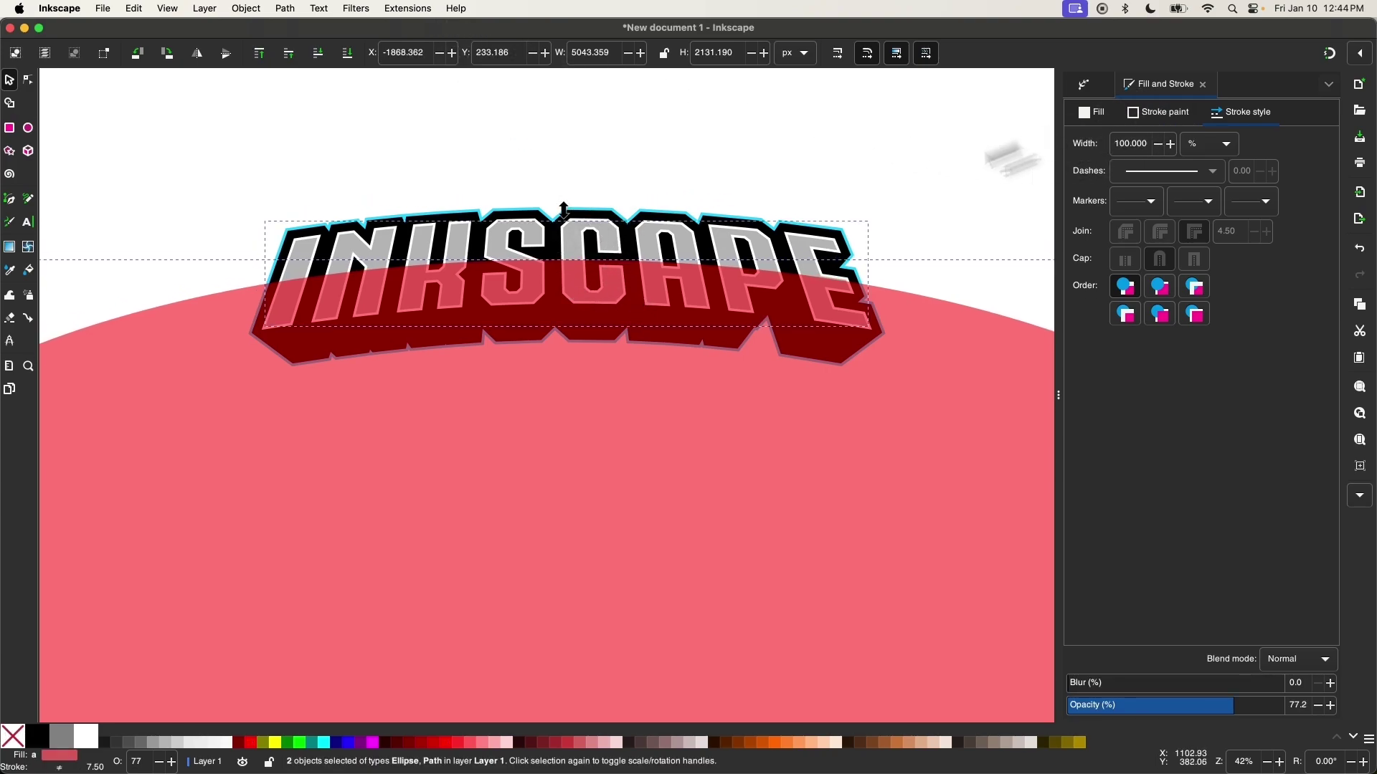
click(263, 9)
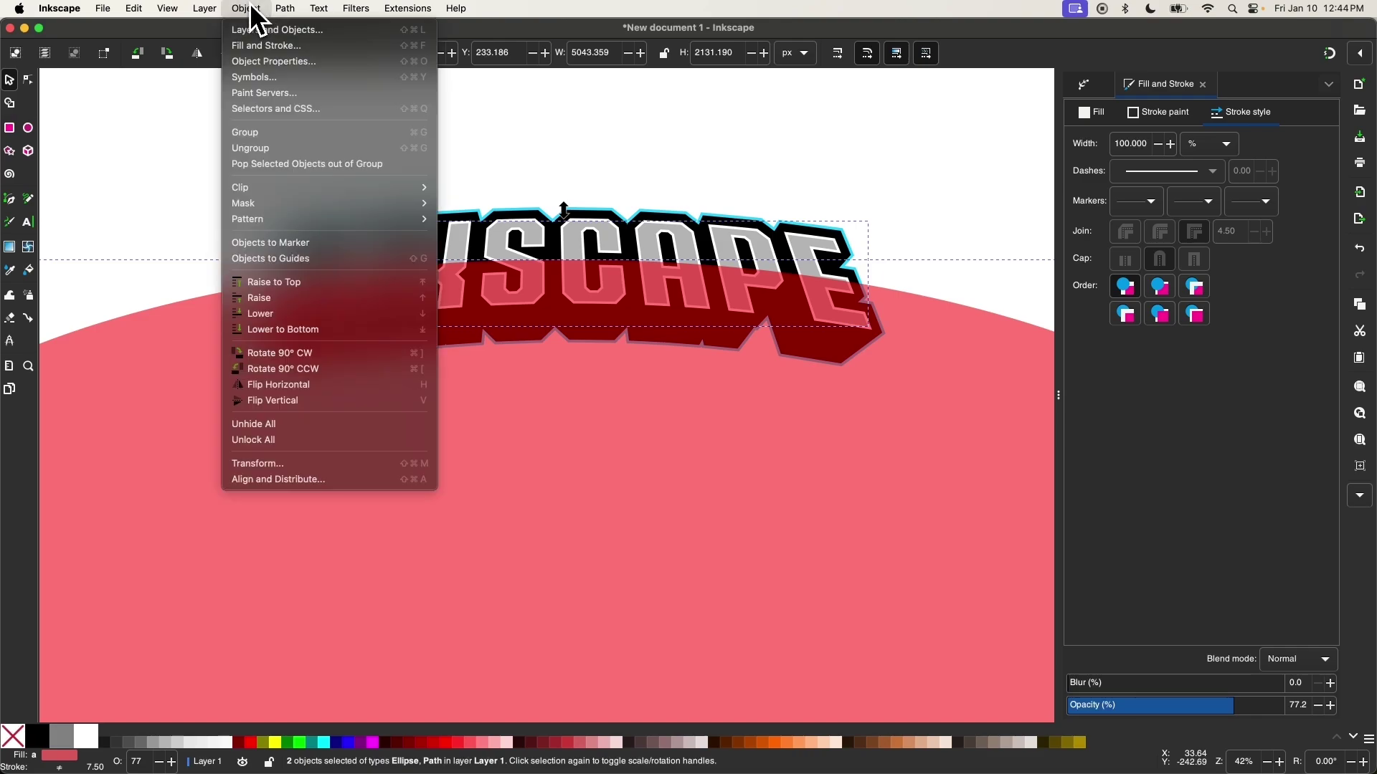
click(278, 478)
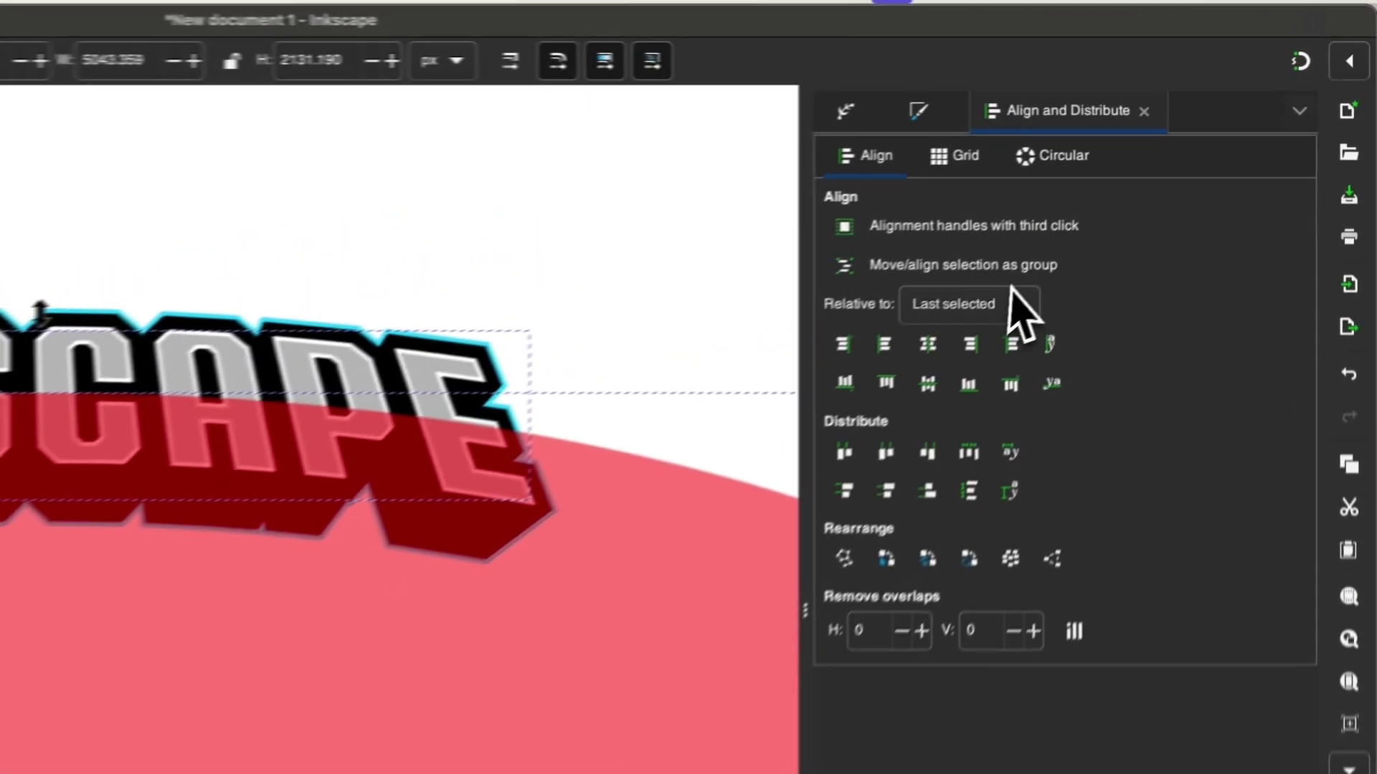
click(1160, 205)
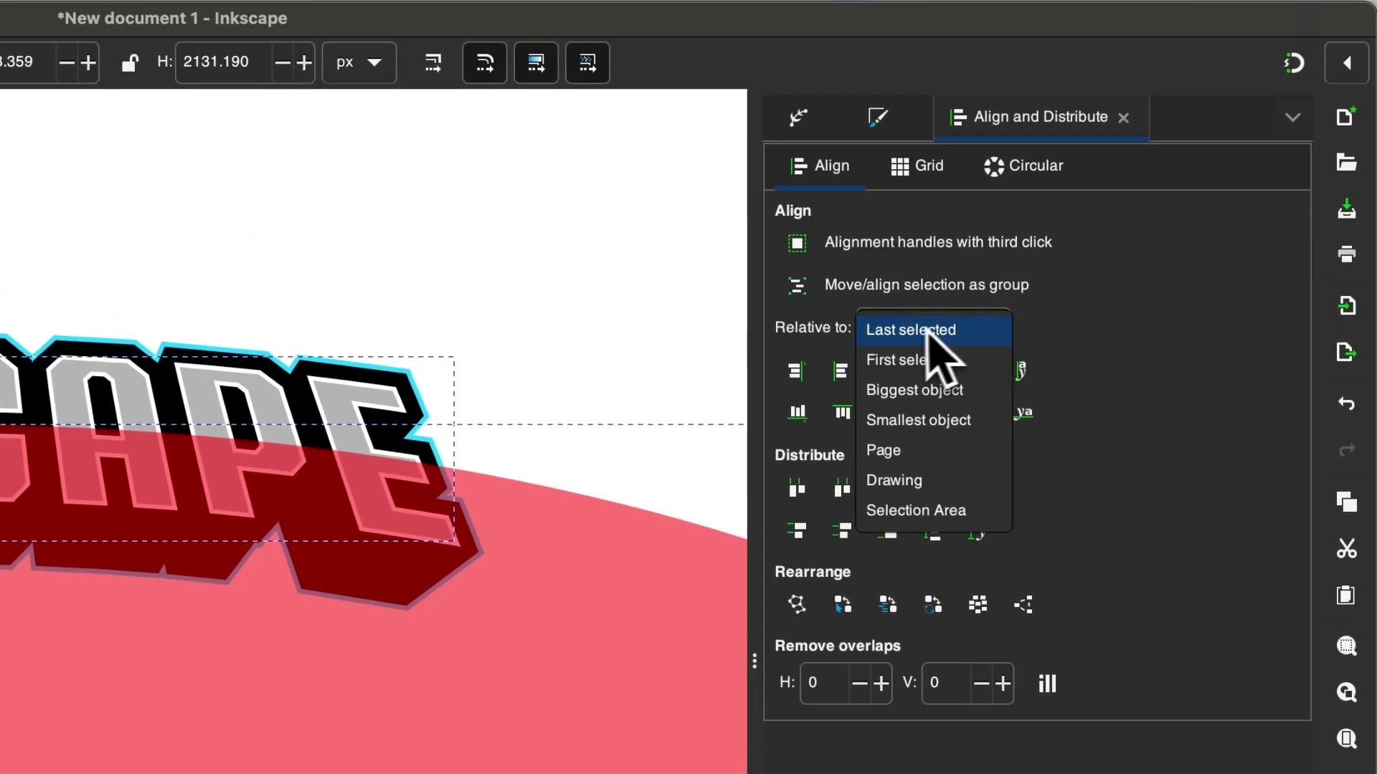
click(914, 329)
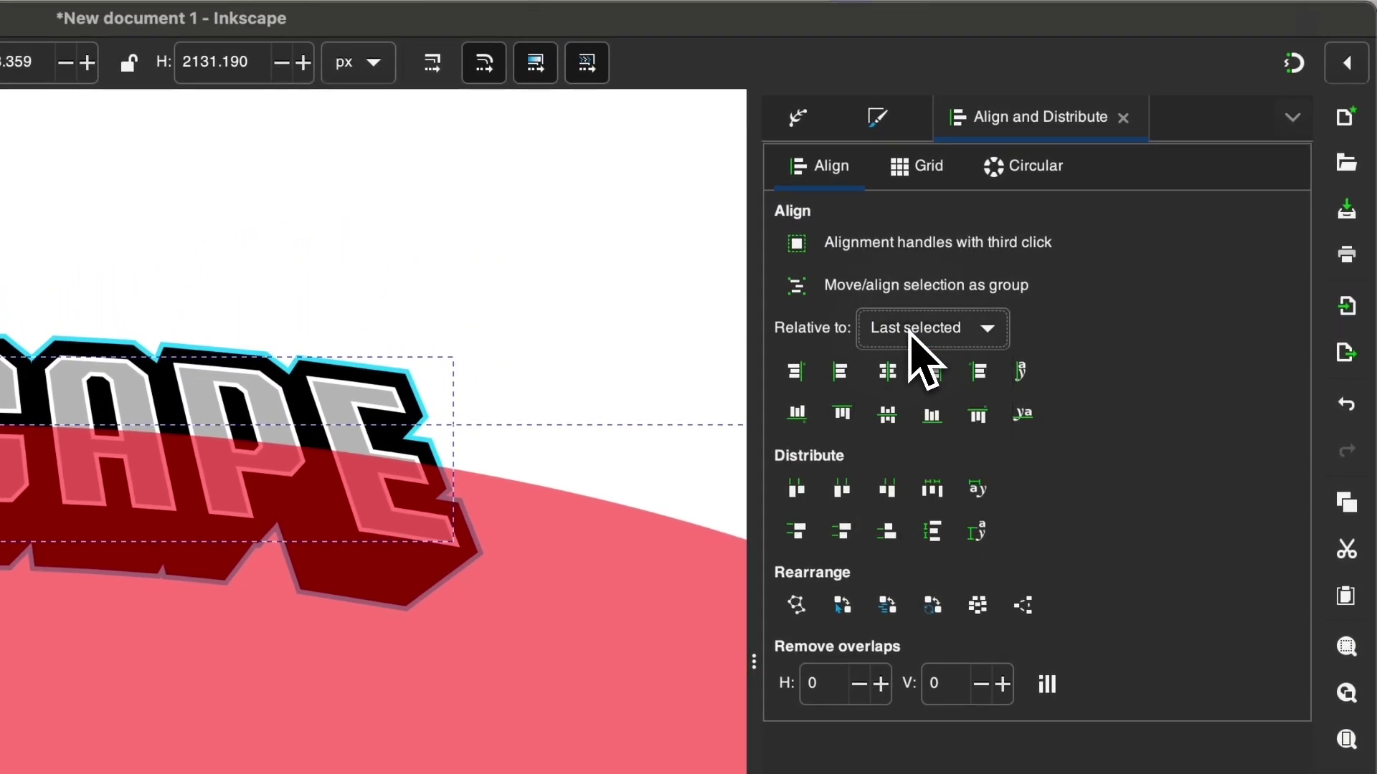
click(891, 382)
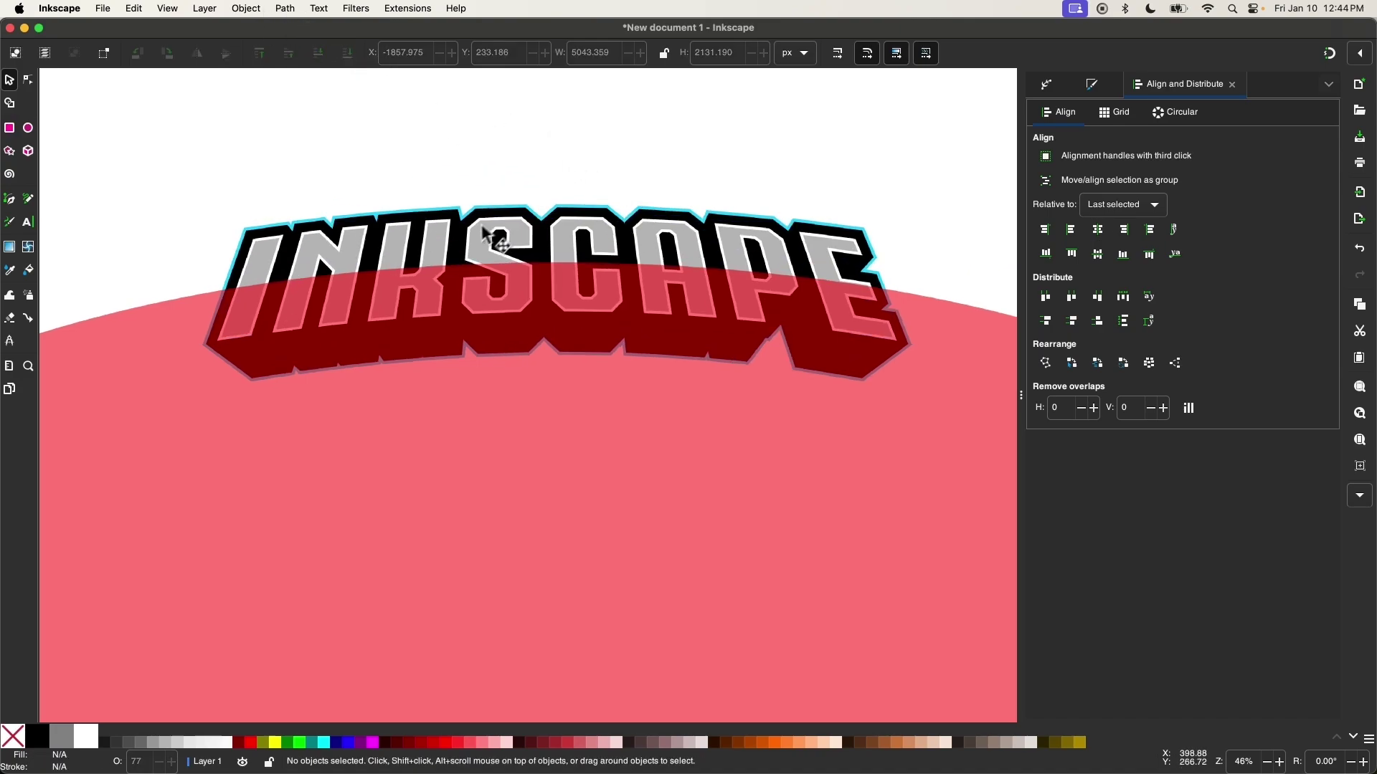
- Select only the red ellipse and move it straight up slightly to a Y position of about 356.6 px
scroll(481, 244, up, 3)
click(596, 369)
scroll(592, 361, right, 5)
scroll(592, 361, up, 1)
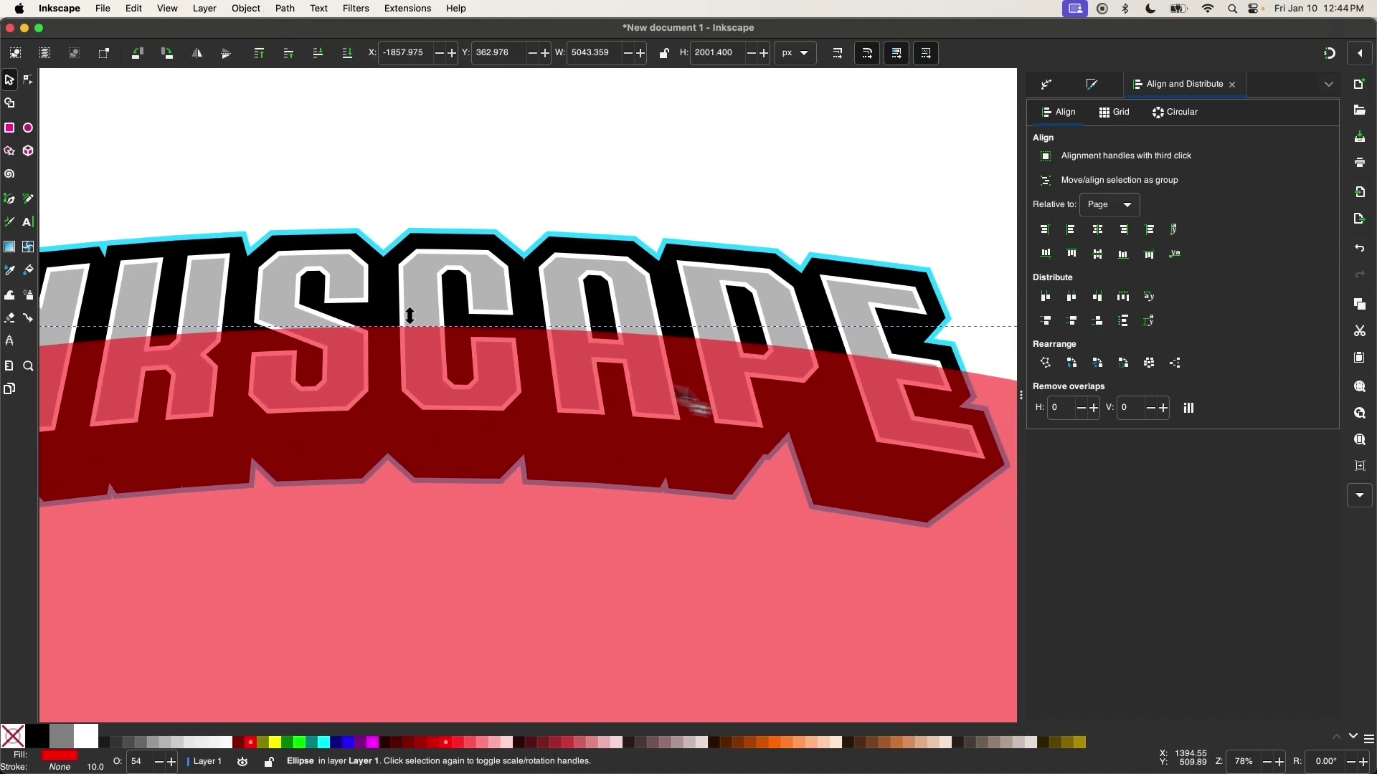
drag(878, 385, 880, 380)
scroll(879, 377, down, 3)
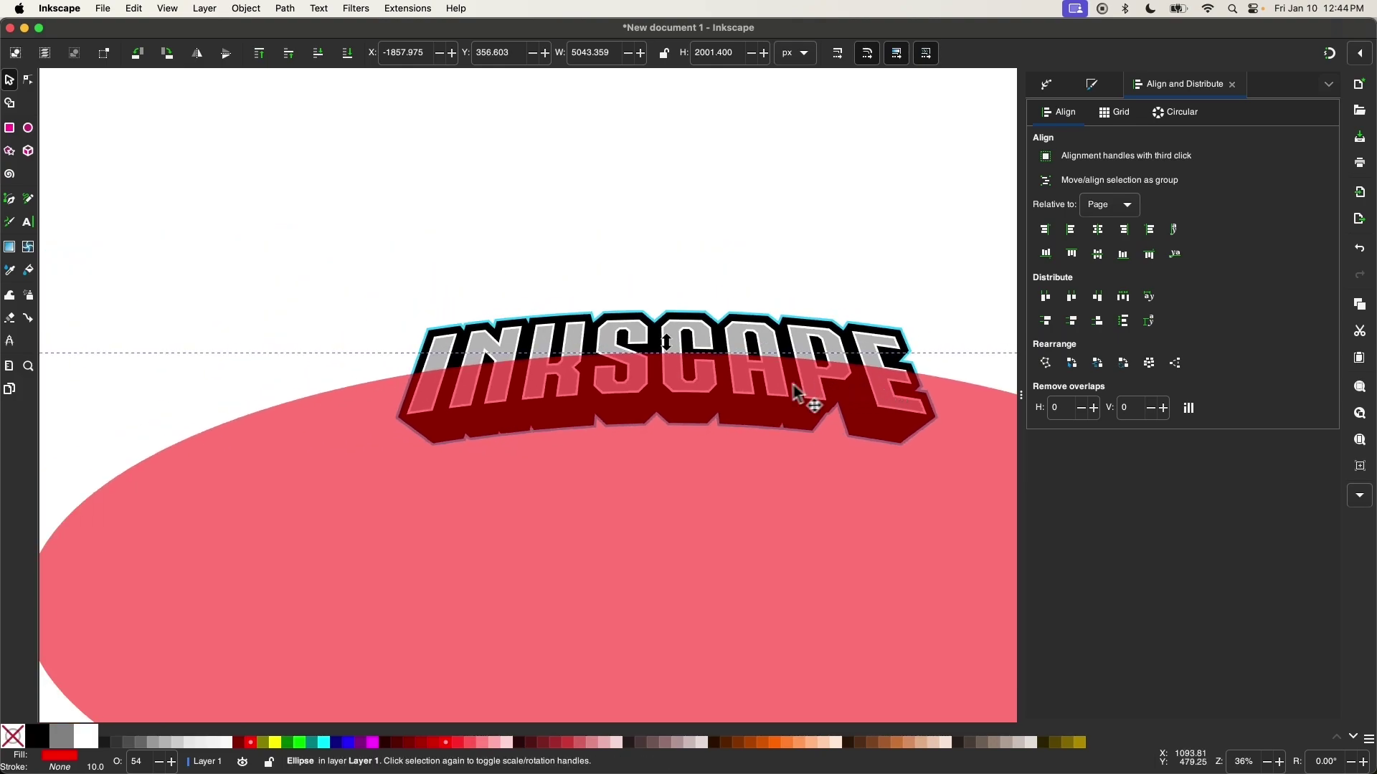
- Add the grey letter faces to the ellipse selection and intersect the two so only their overlap remains
scroll(769, 386, up, 1)
shift+click(667, 315)
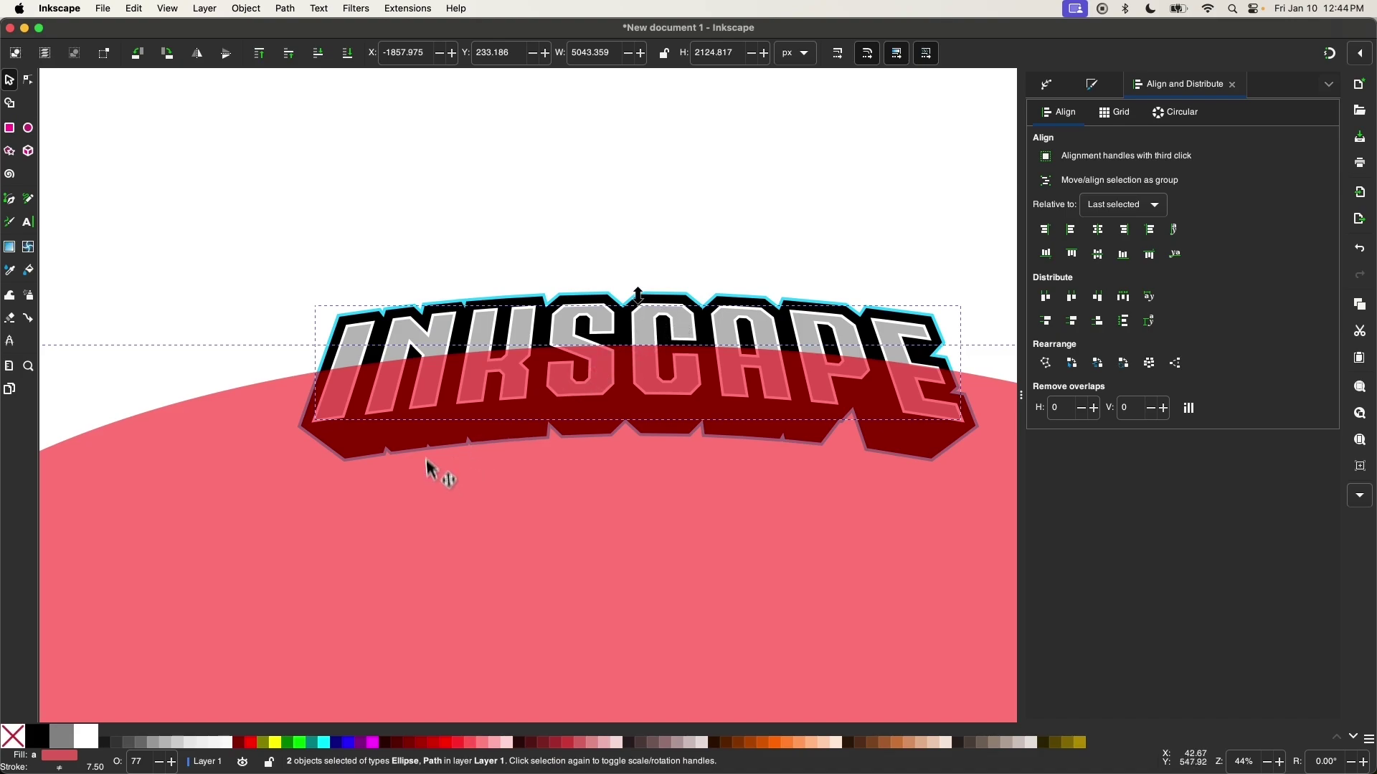
click(283, 10)
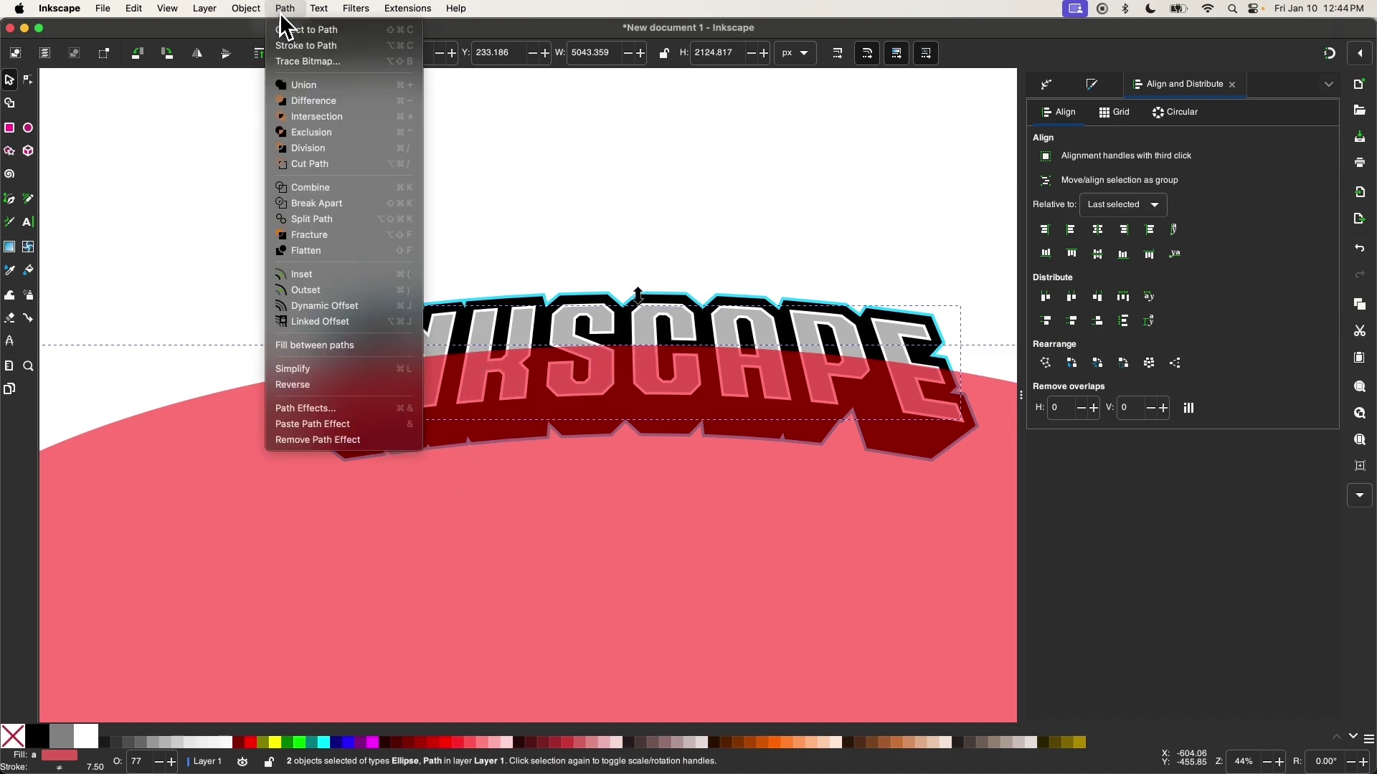
click(318, 117)
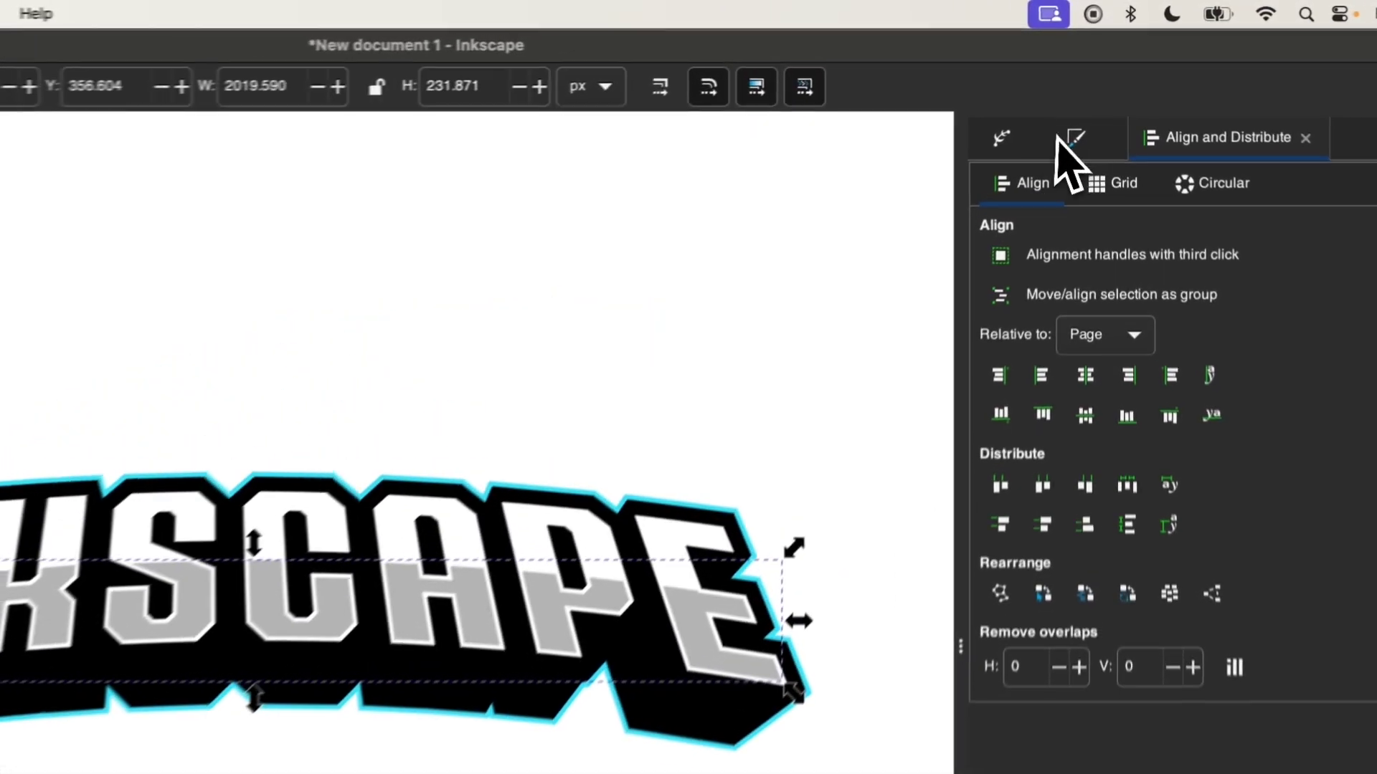
- Change the fill of the lower grey letter area from flat colour to a linear gradient
click(1091, 83)
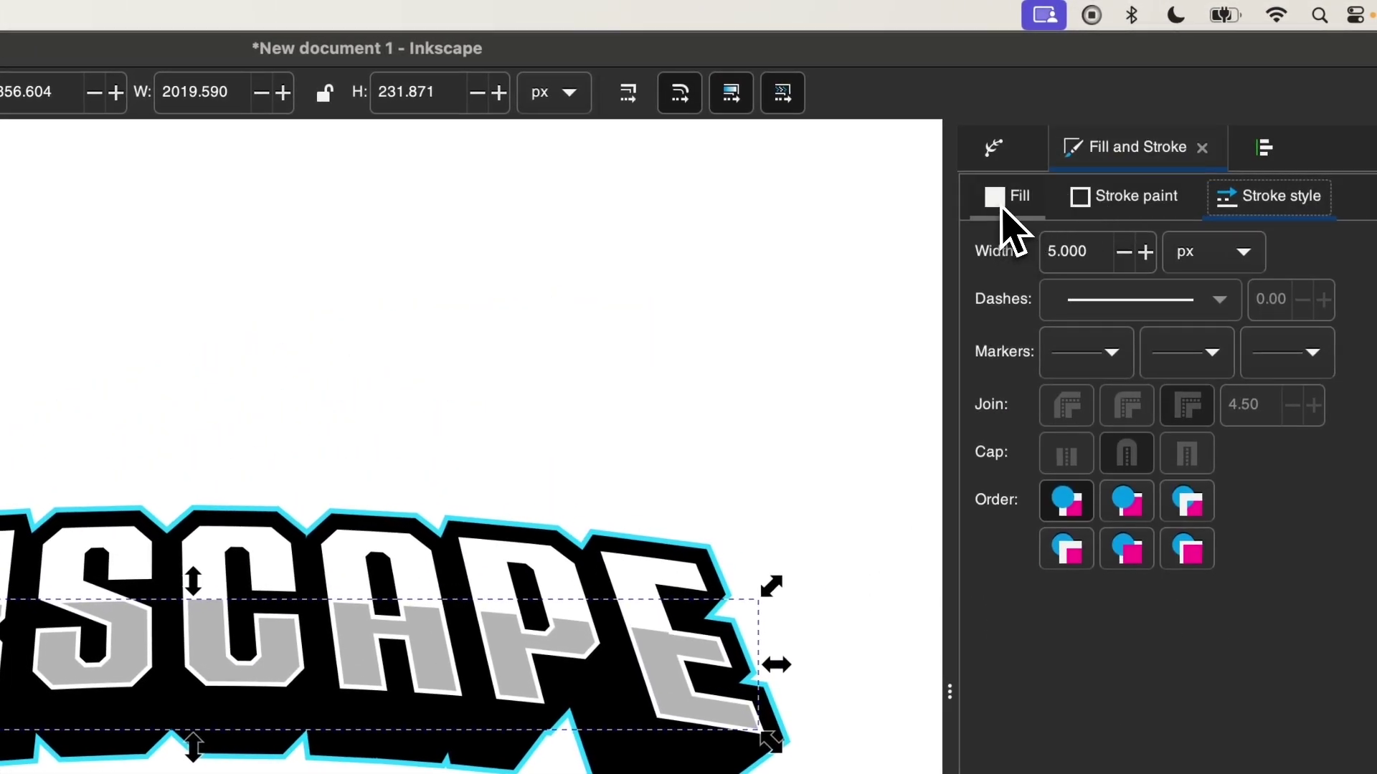
click(1002, 207)
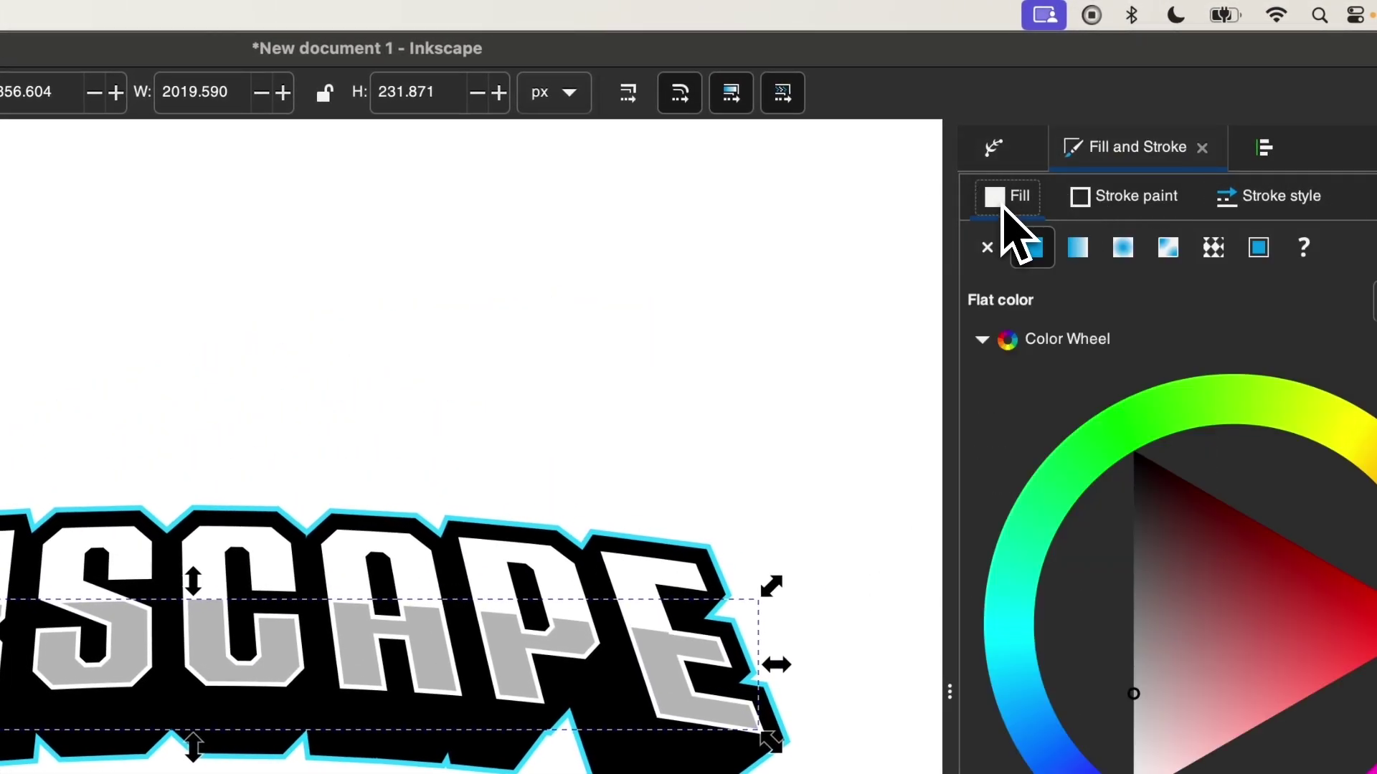
click(1081, 256)
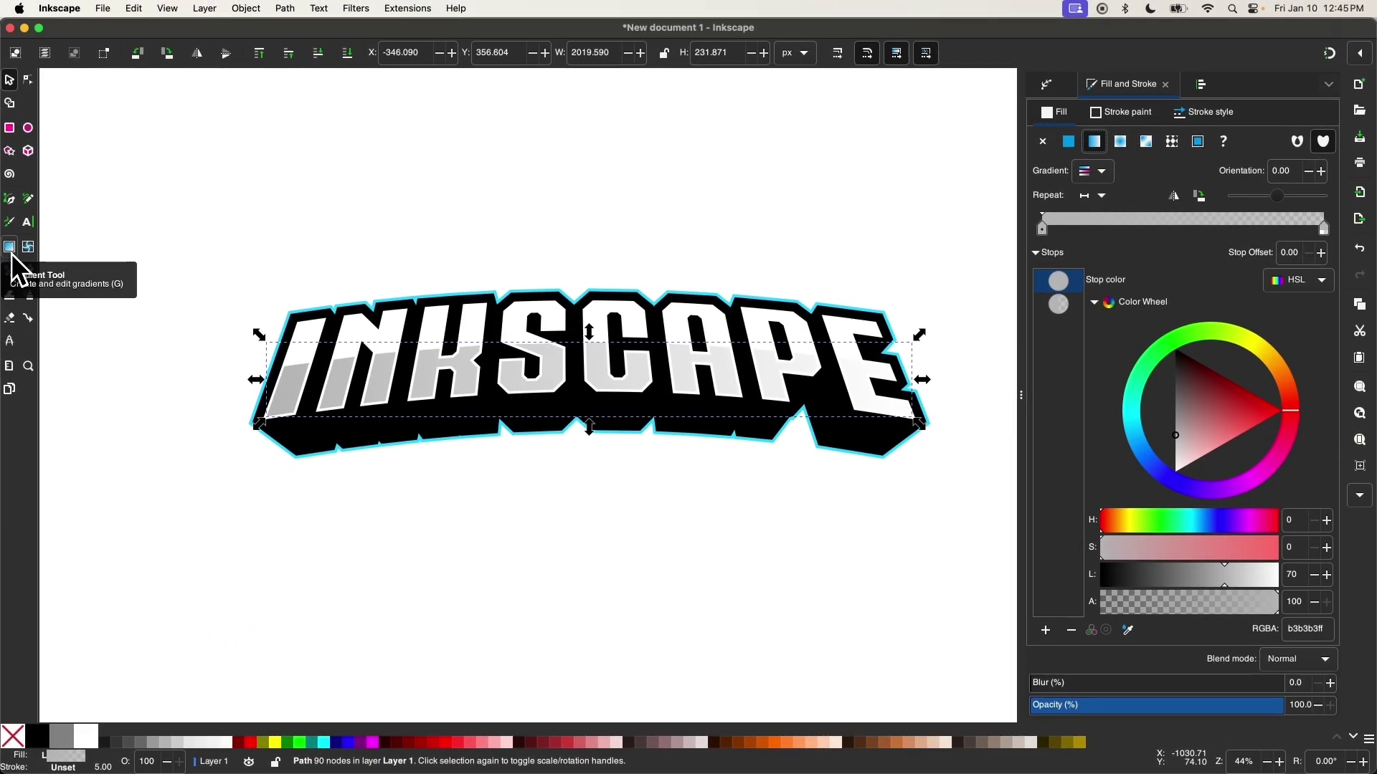
- Reposition the gradient's ends so it runs vertically at 90 degrees through the letter C, solid grey at the top, then deselect
click(11, 251)
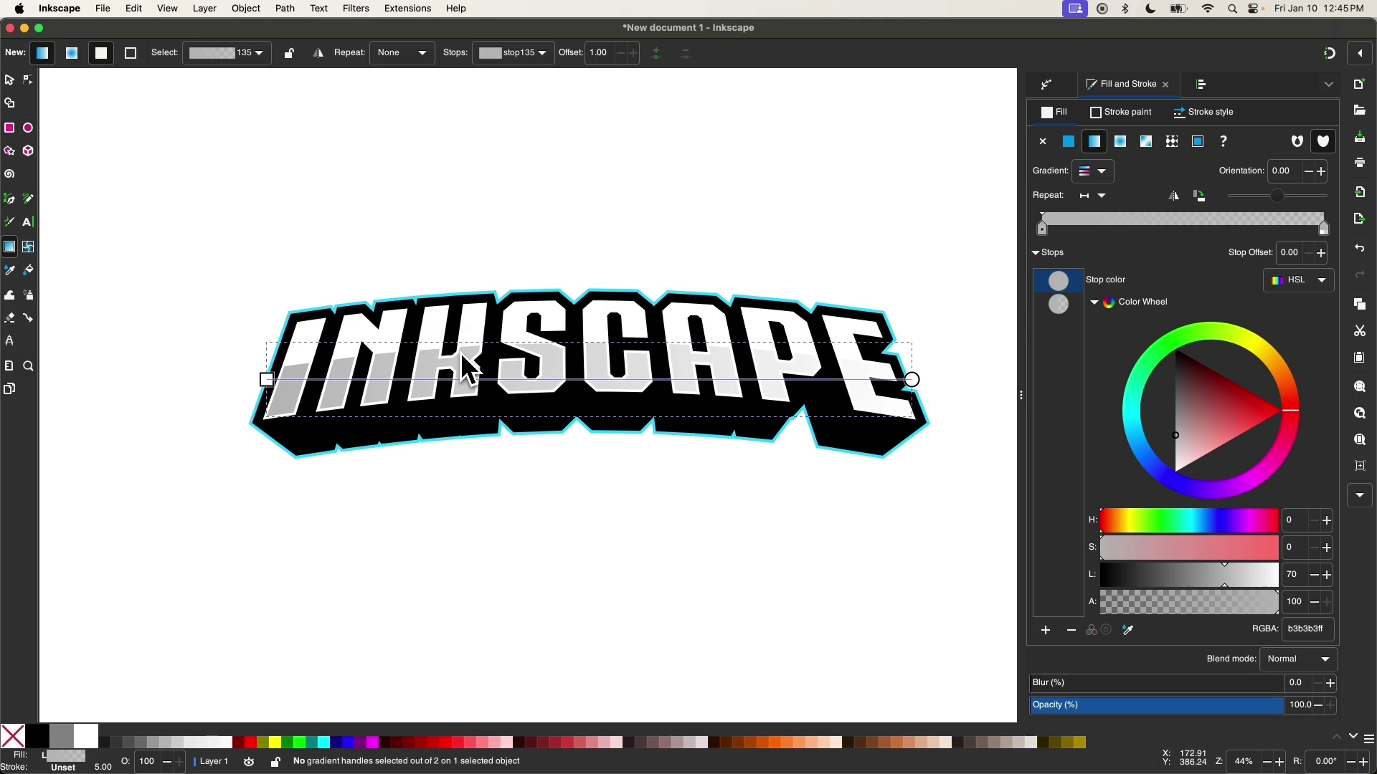
mouse_move(267, 379)
mouse_down()
mouse_move(627, 357)
mouse_move(605, 347)
mouse_up()
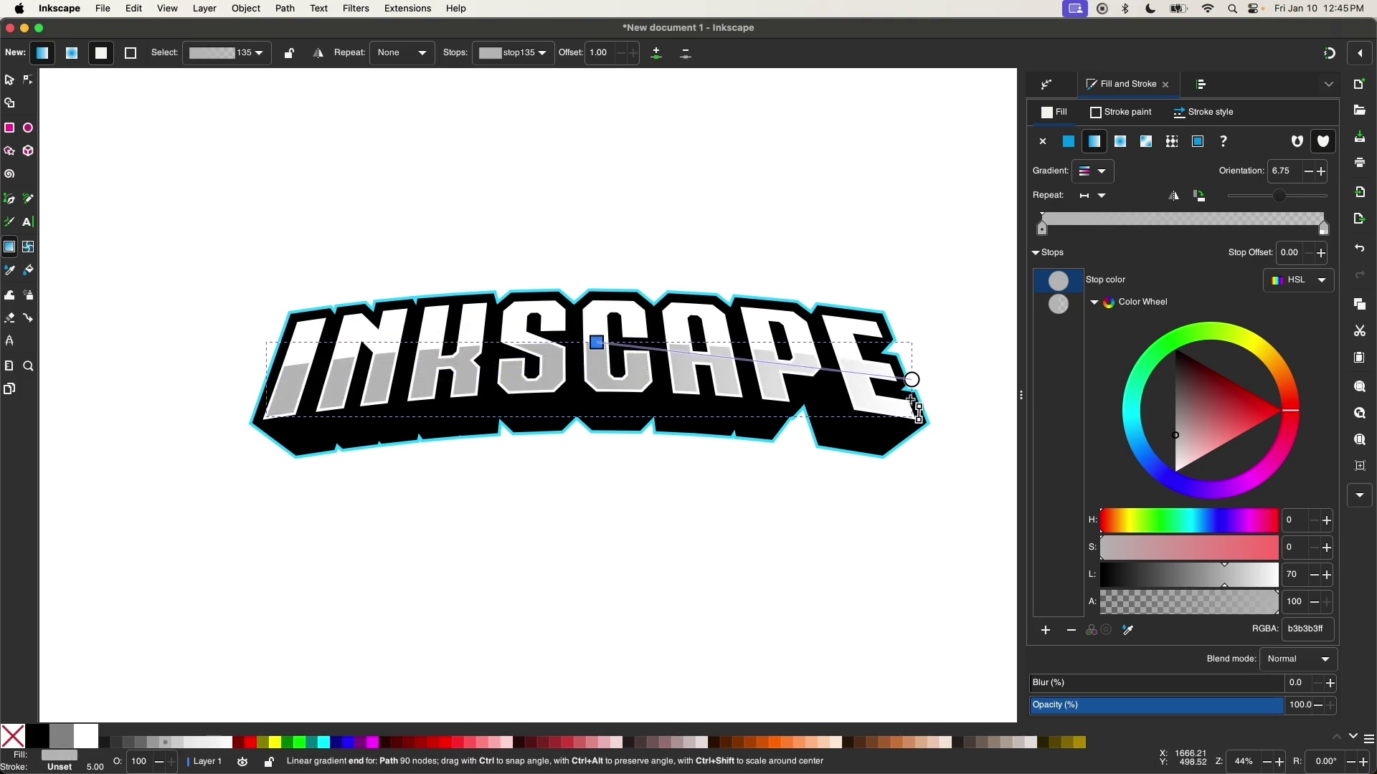
drag(914, 383, 598, 394)
scroll(597, 395, down, 2)
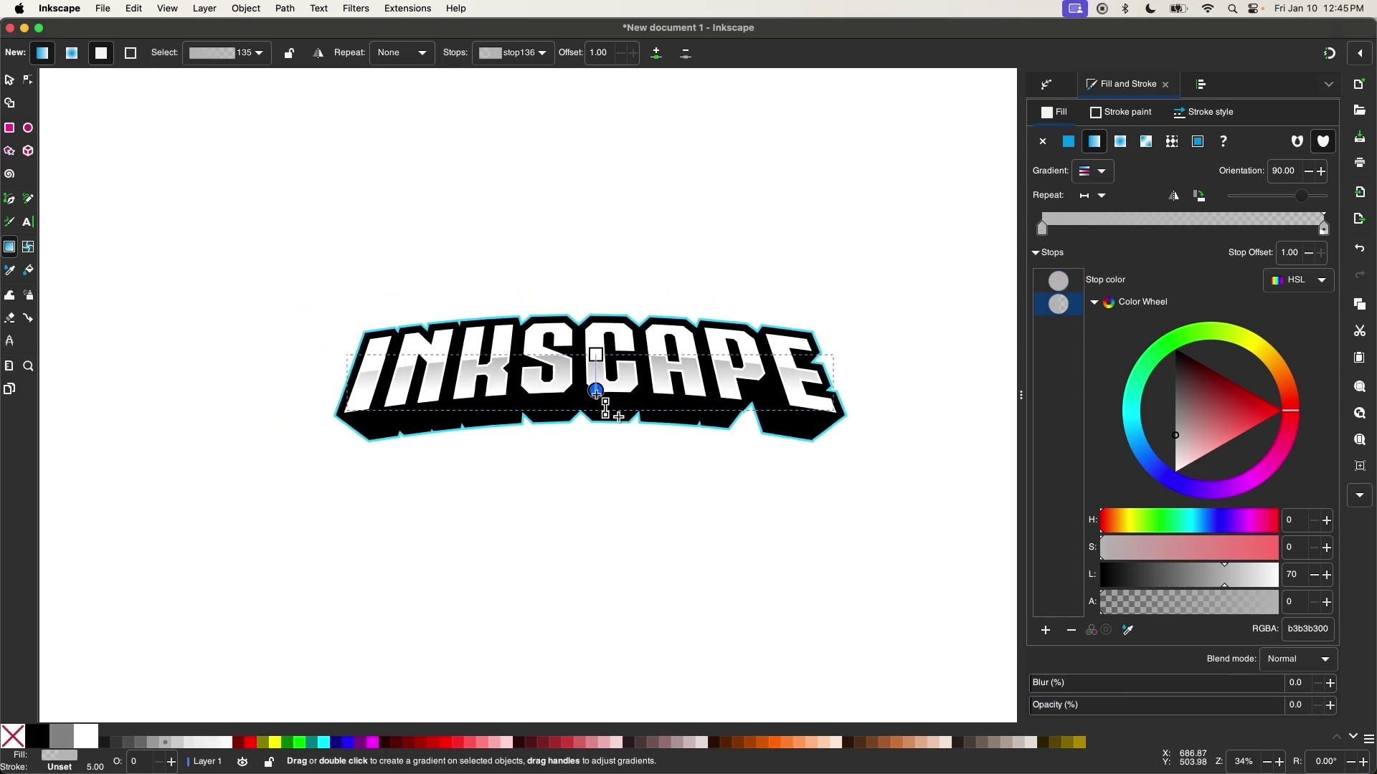
scroll(597, 394, down, 1)
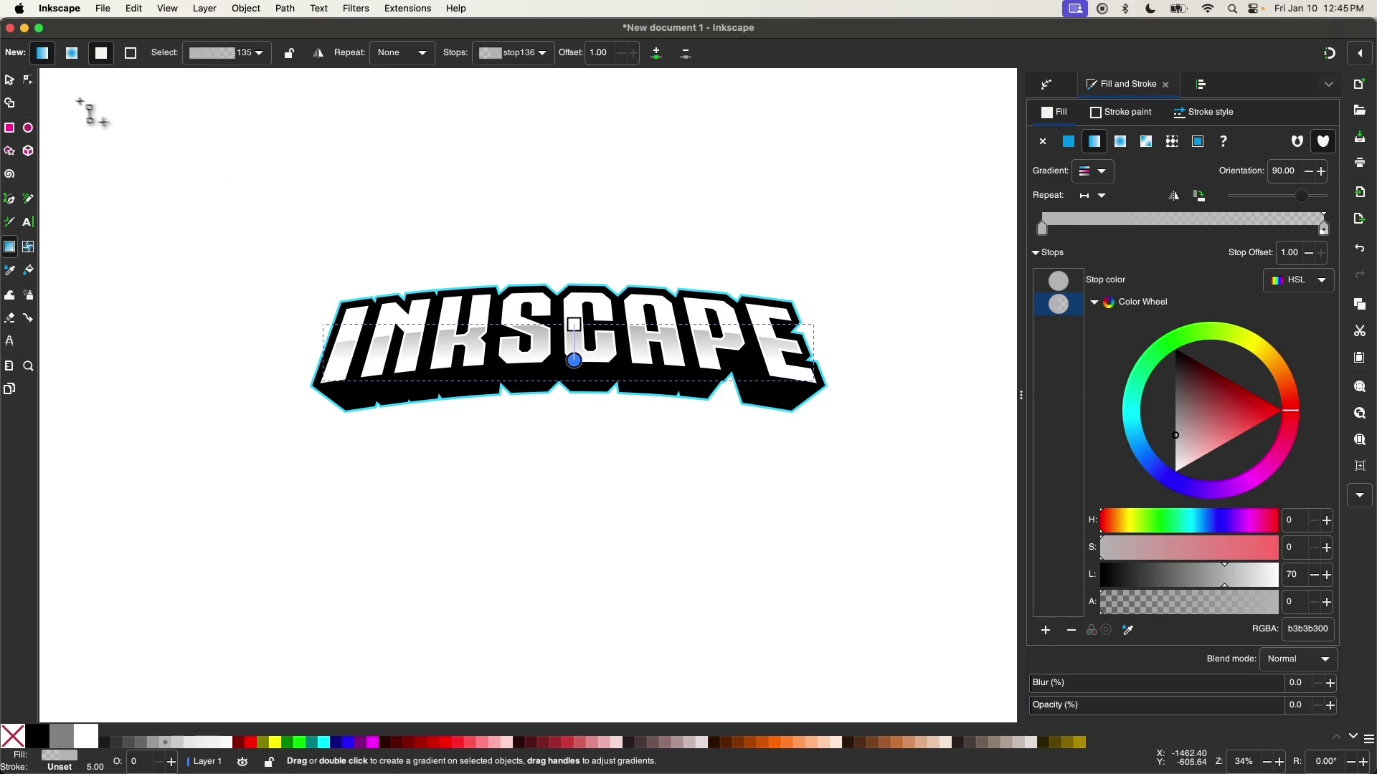
click(11, 82)
click(221, 252)
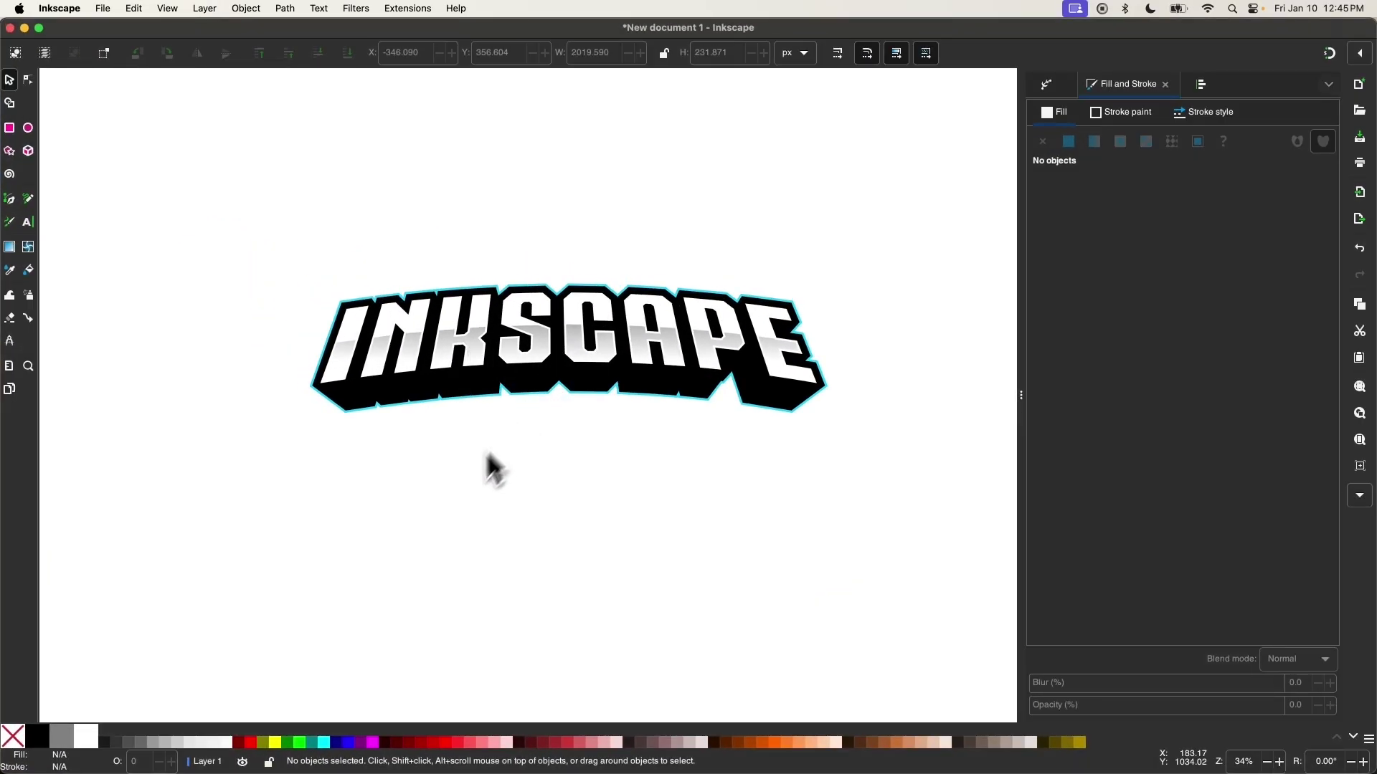
- Draw a rectangle of about 4255 px by 2811 px around the lettering and lower it to the bottom of the stack
scroll(800, 429, down, 2)
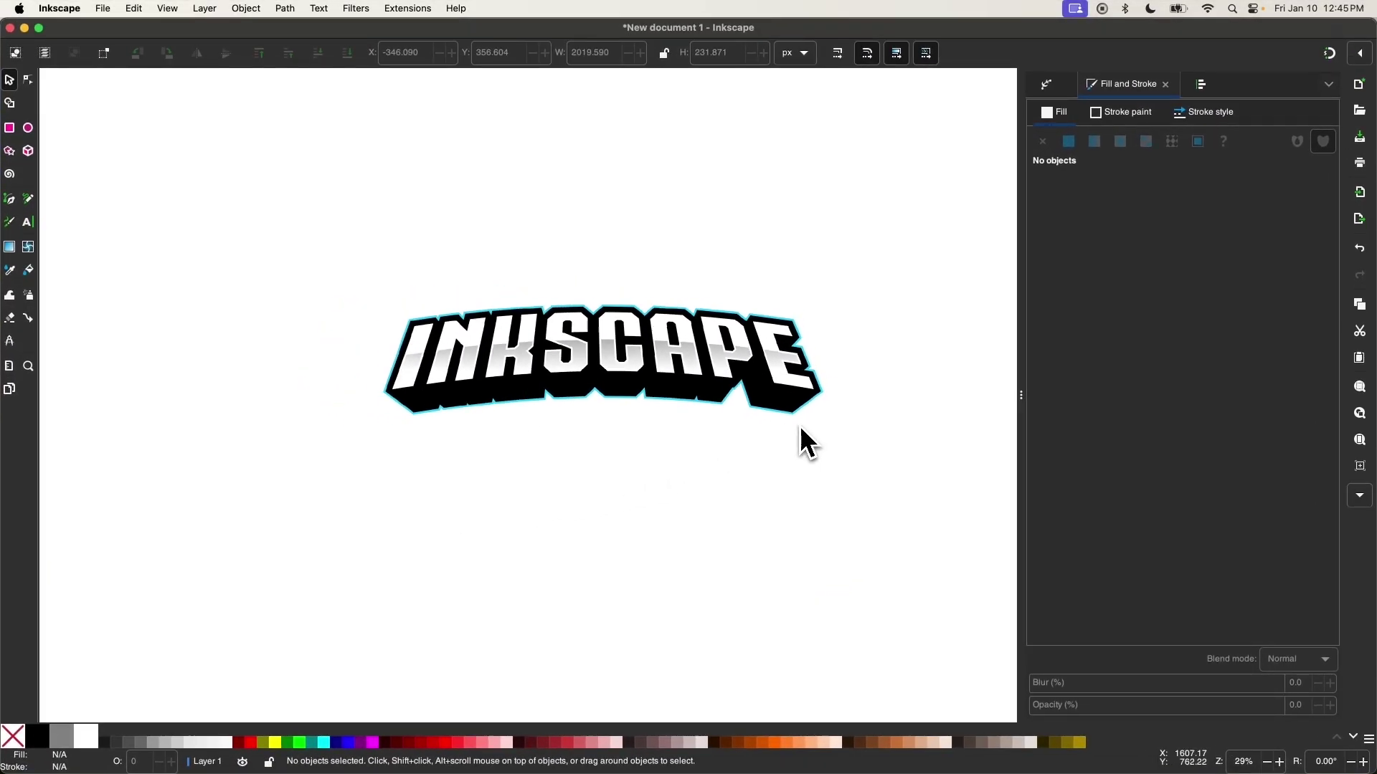
scroll(801, 430, down, 1)
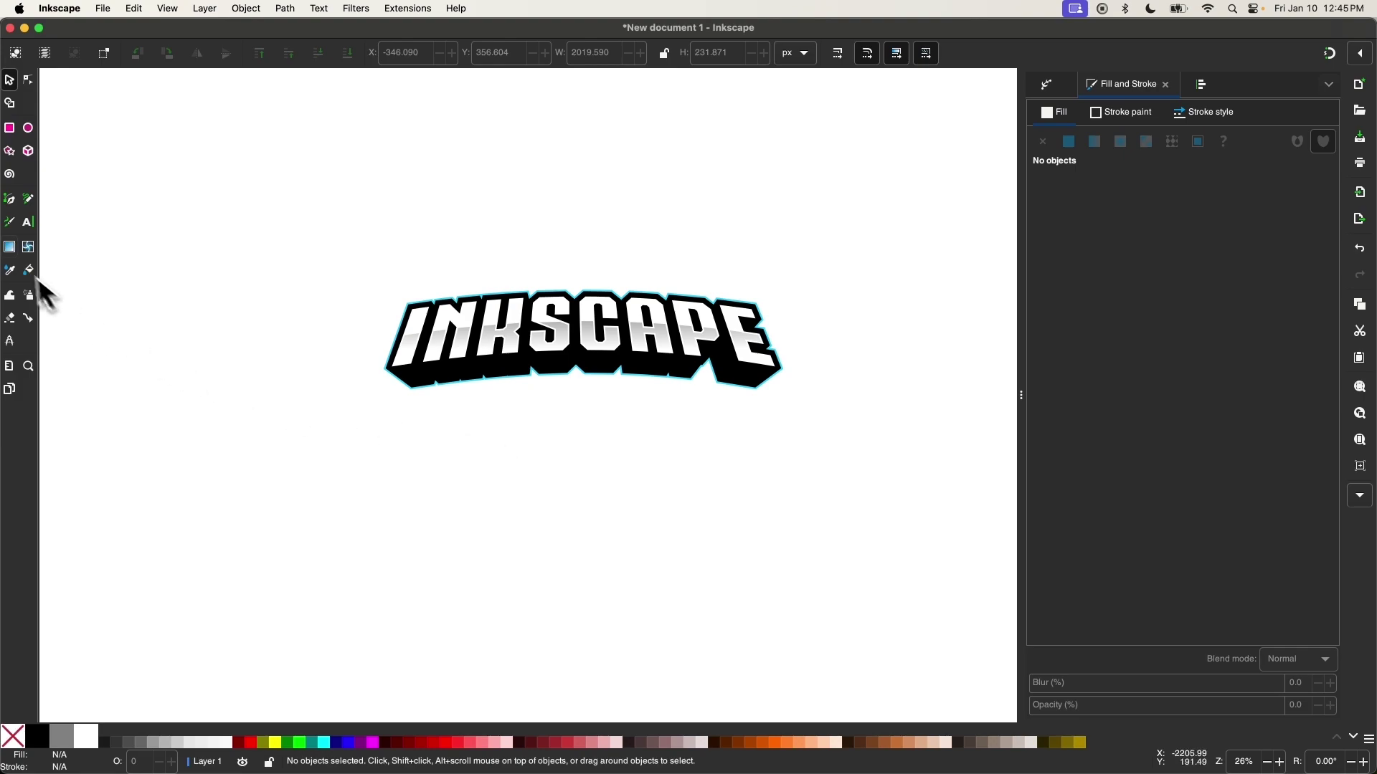
click(10, 128)
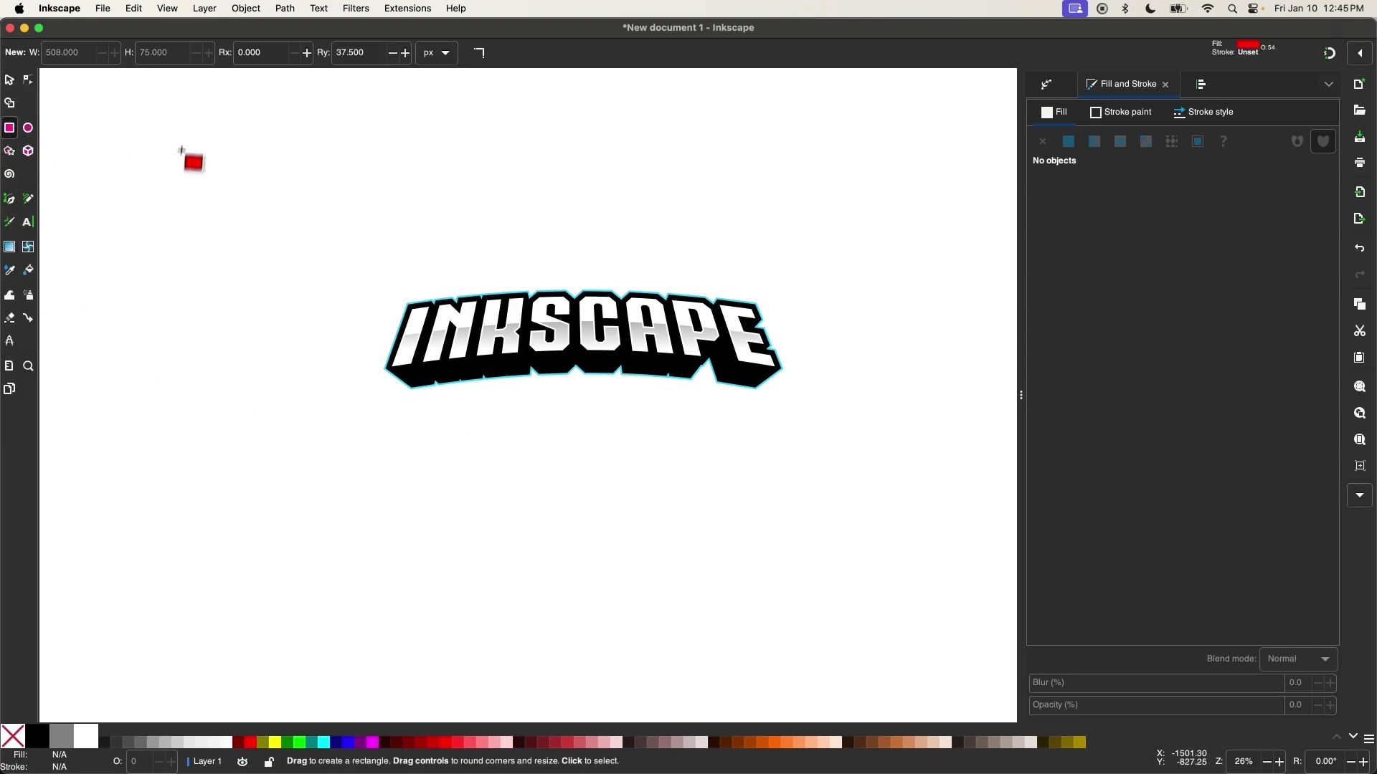
mouse_move(177, 101)
mouse_down()
mouse_move(1011, 576)
mouse_move(955, 624)
mouse_move(975, 630)
mouse_up()
click(10, 80)
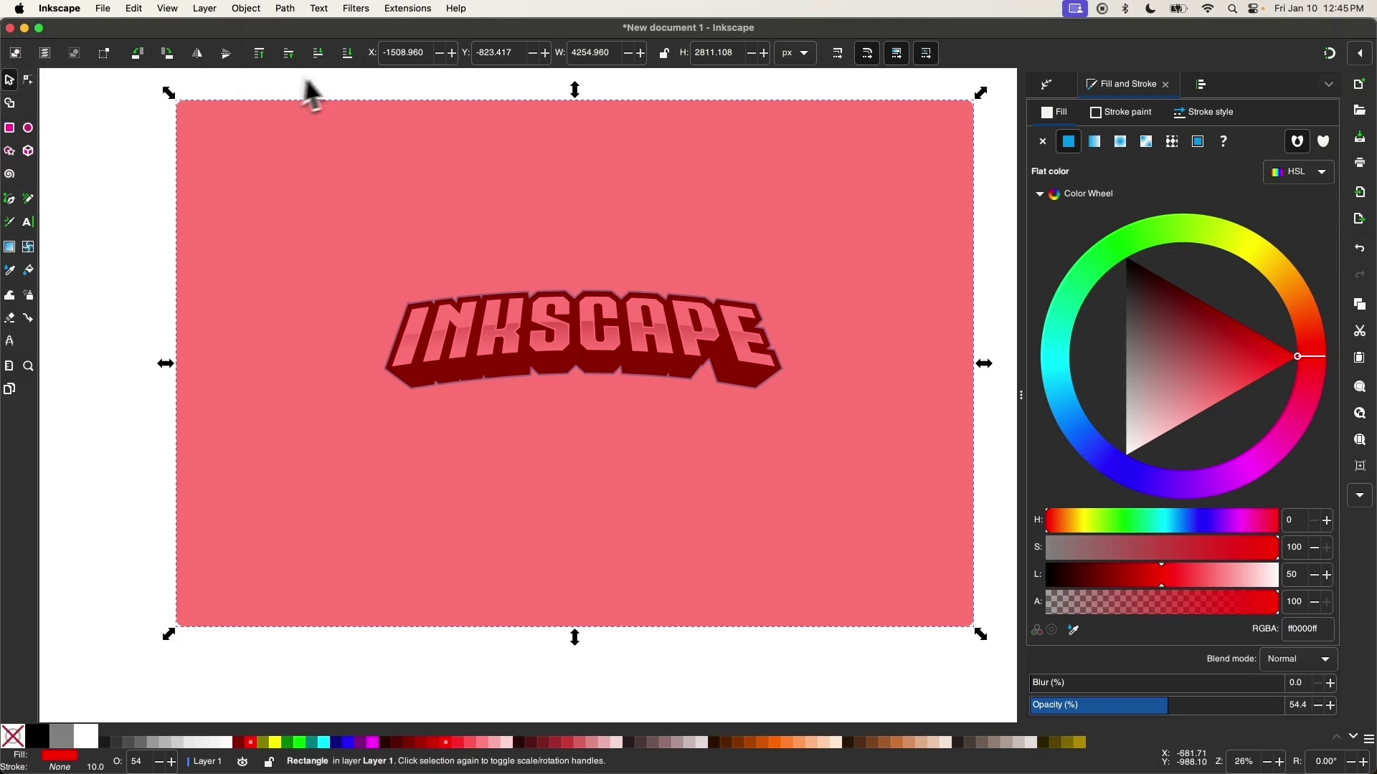
click(347, 53)
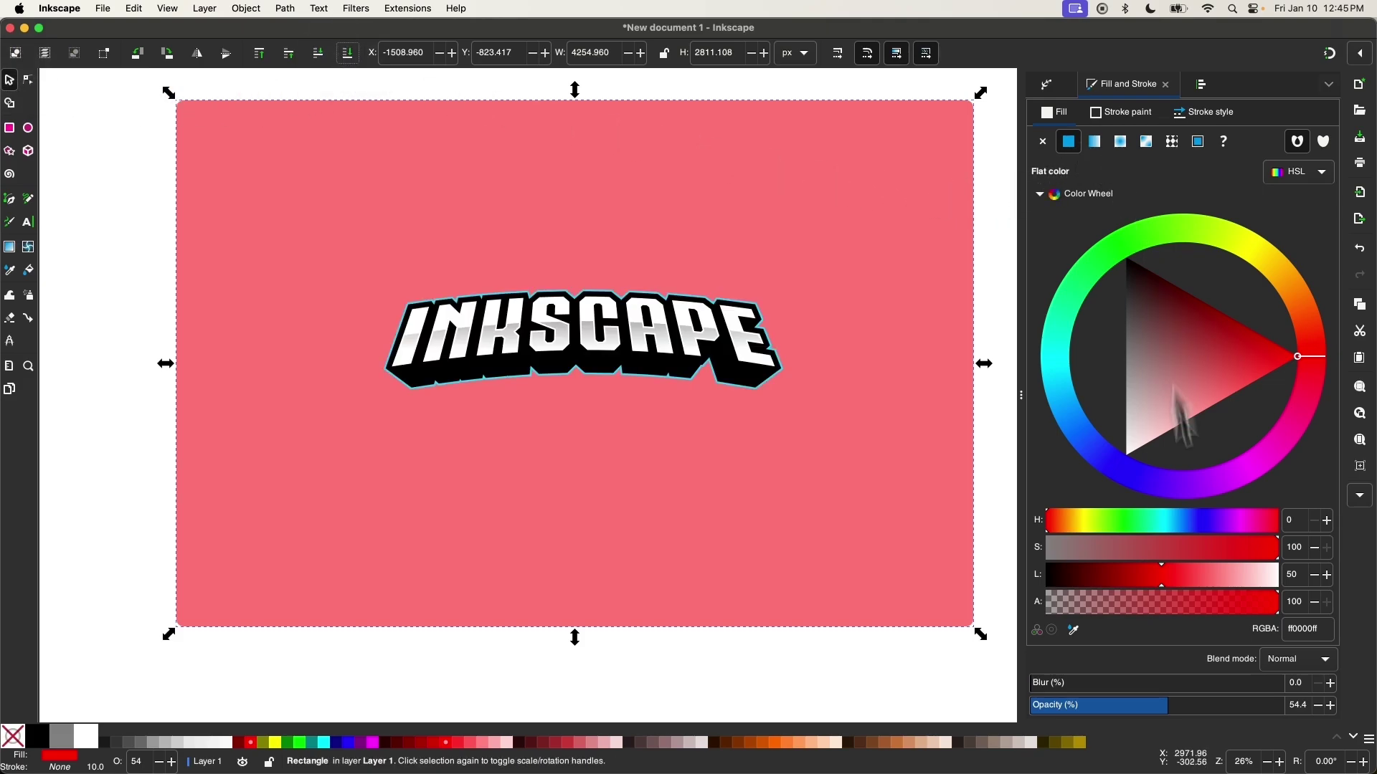
- Set the background rectangle to 100% opacity and fill it with dark grey 1a1a1a
drag(1168, 707, 1293, 708)
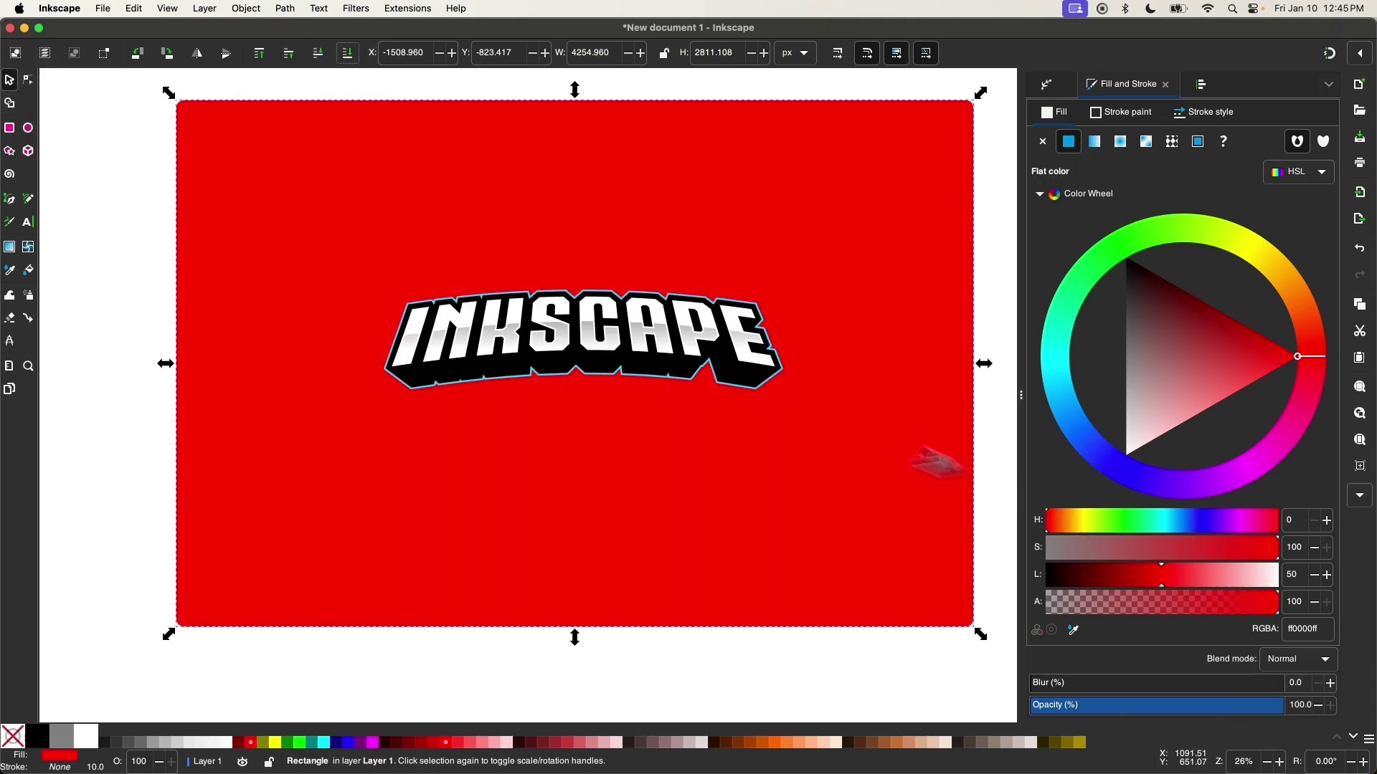
click(116, 746)
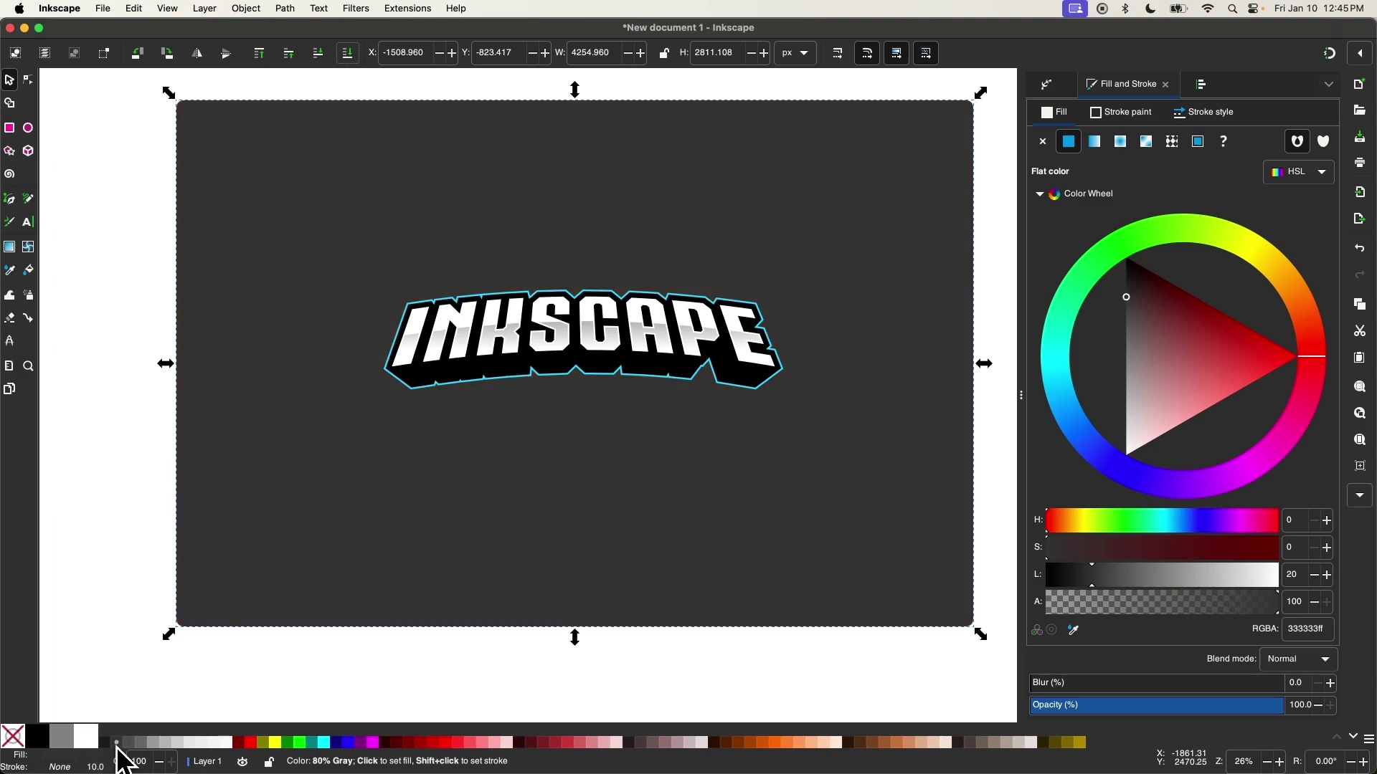
click(113, 748)
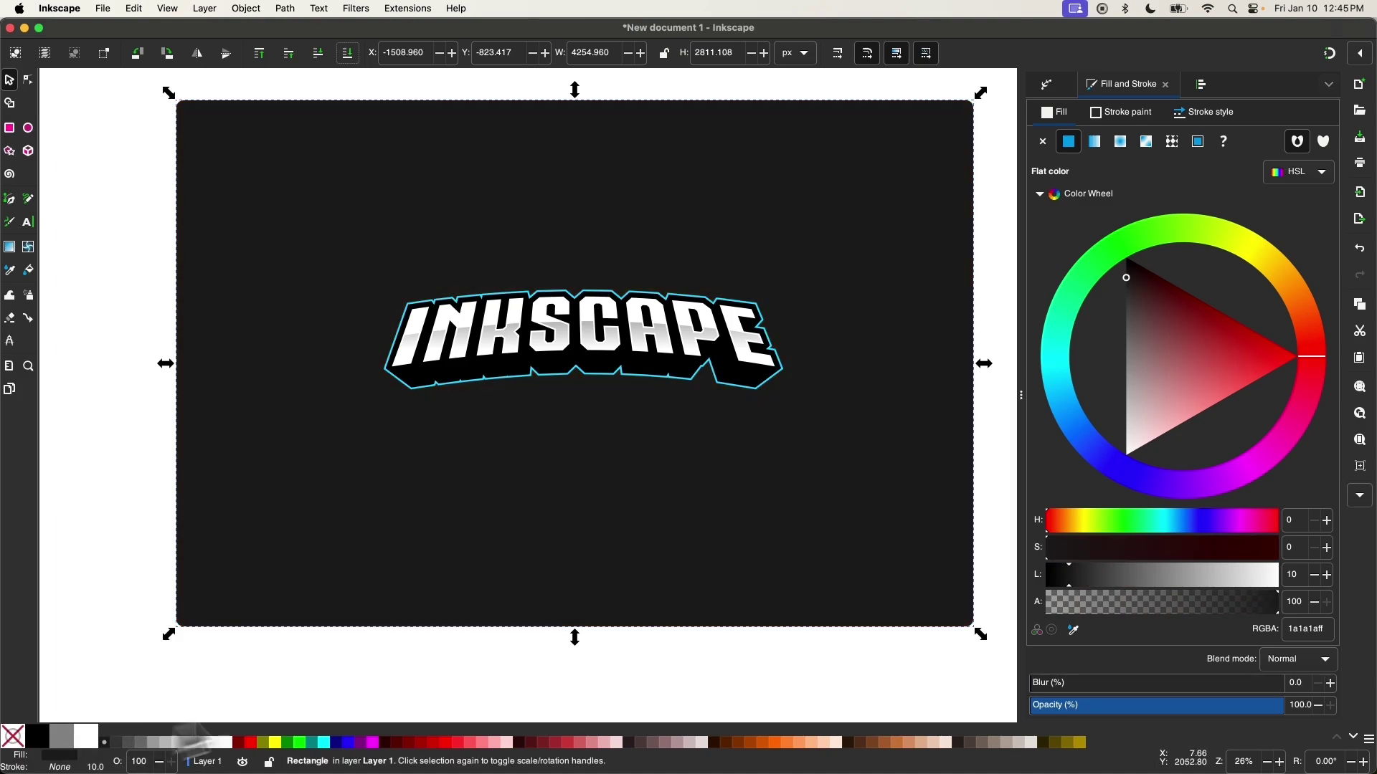
- Move the background rectangle slightly up so it is centred behind the lettering, to about X -1459 and Y -912 px, and deselect it
drag(648, 531, 654, 506)
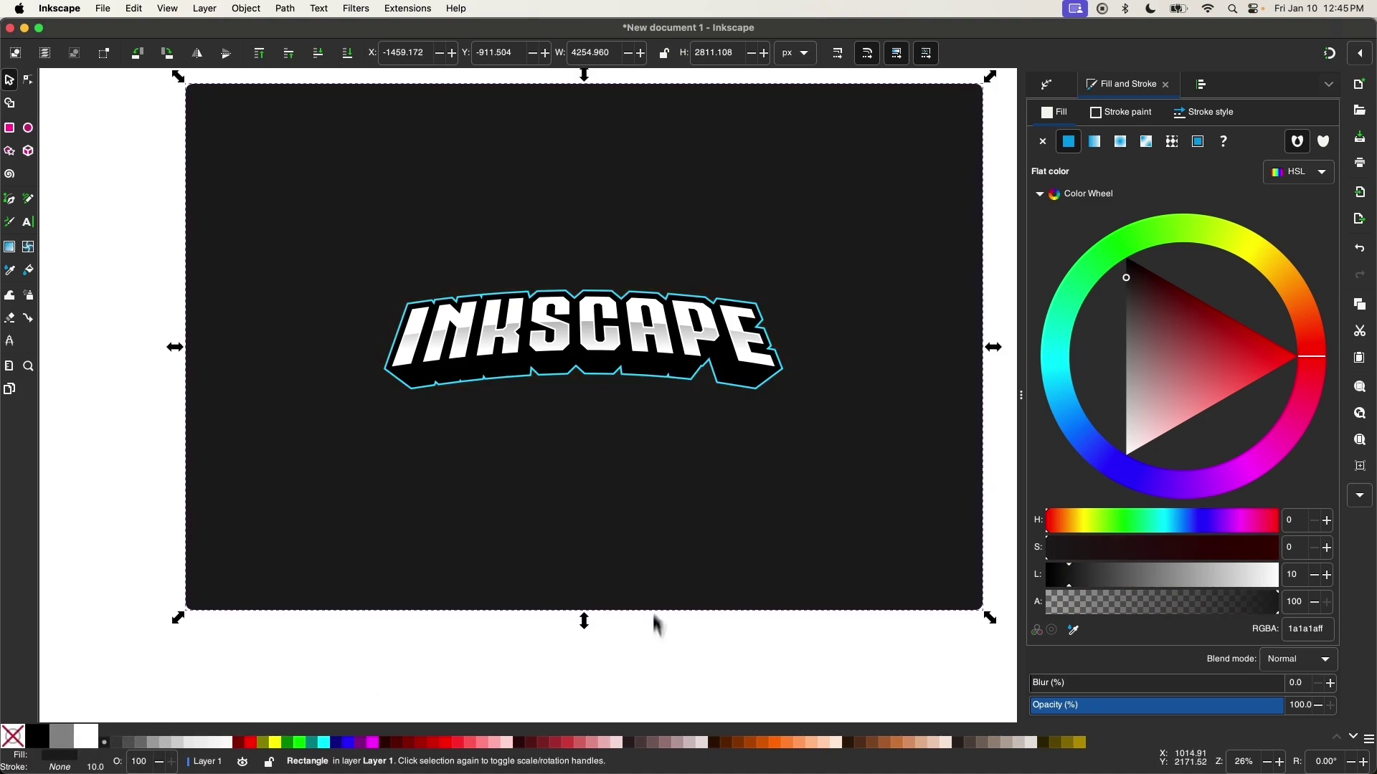
click(651, 664)
scroll(646, 315, up, 3)
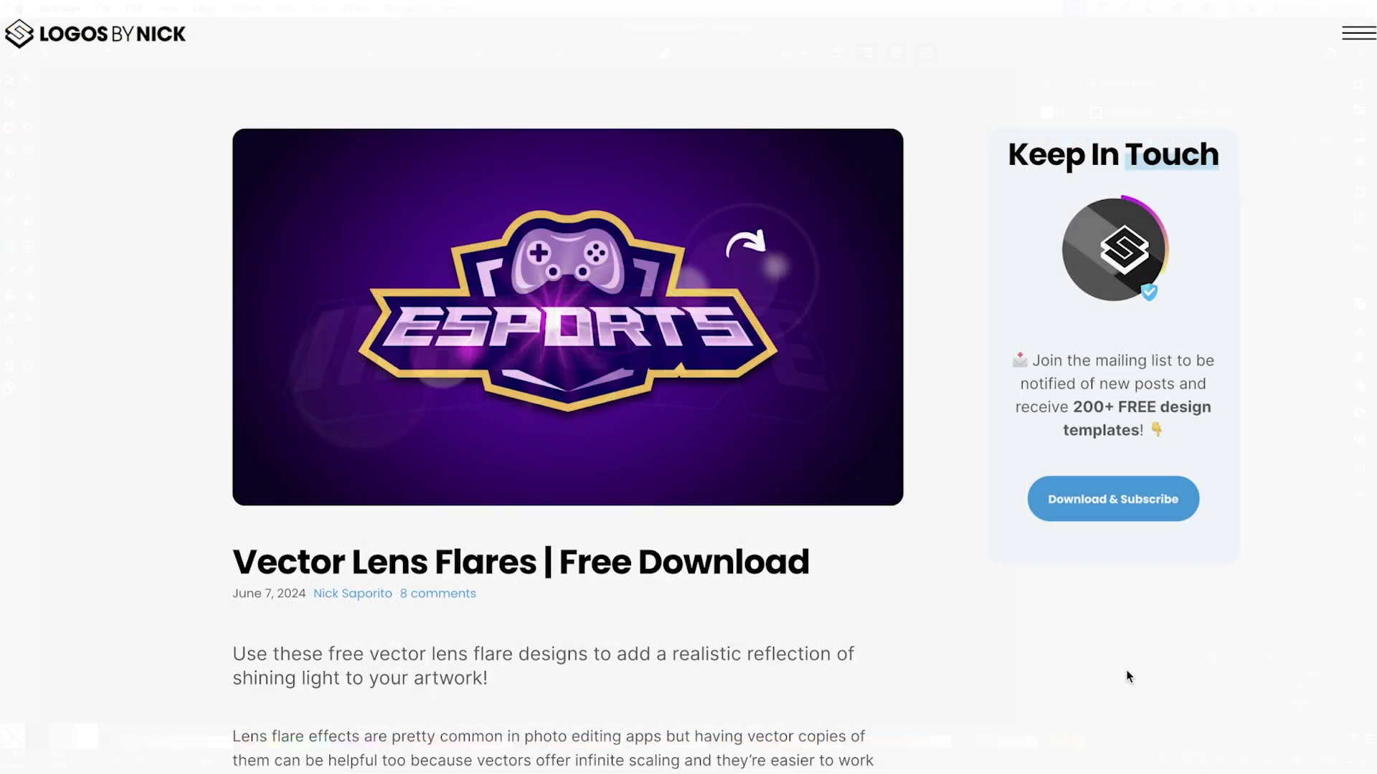
- Look through the Vector Lens Flares free download article on the Logos By Nick website
scroll(1126, 672, down, 6)
scroll(1126, 673, down, 9)
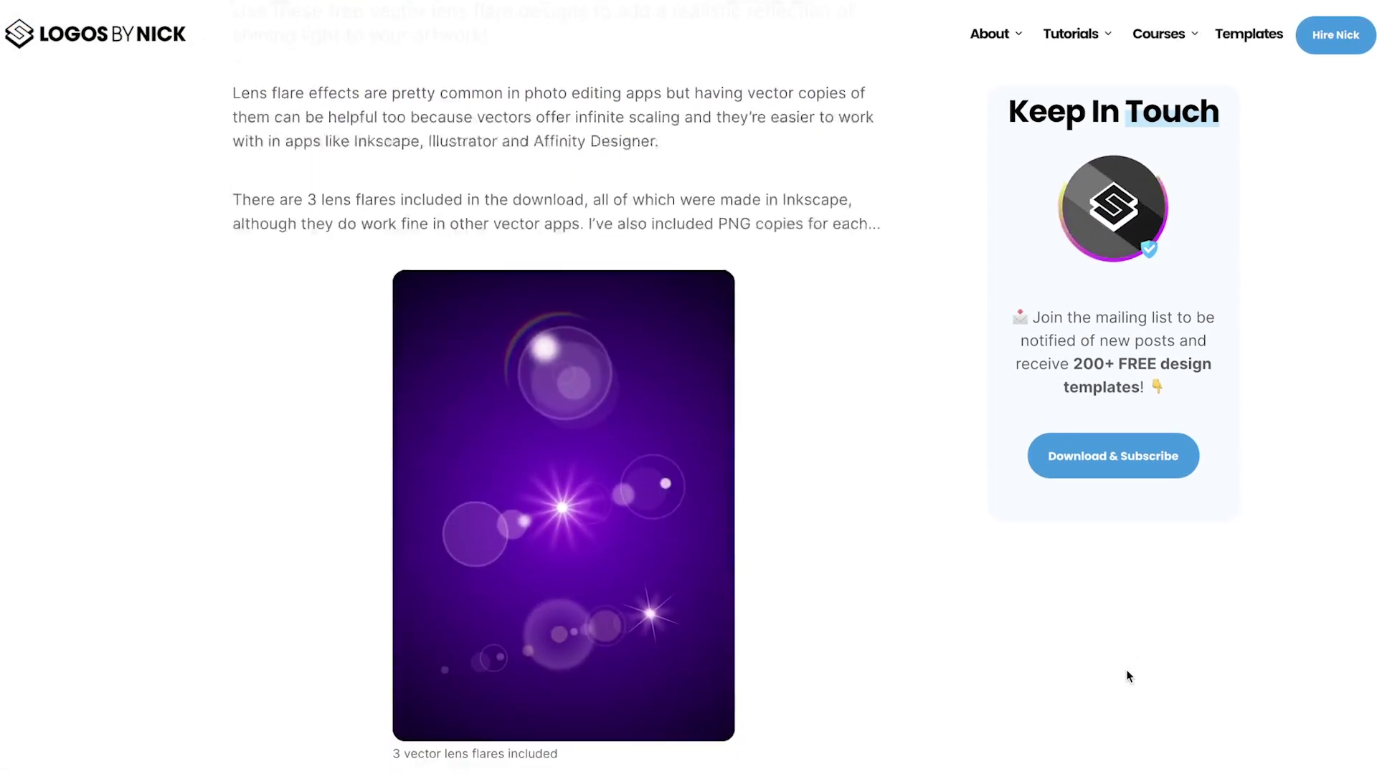
scroll(1126, 676, down, 7)
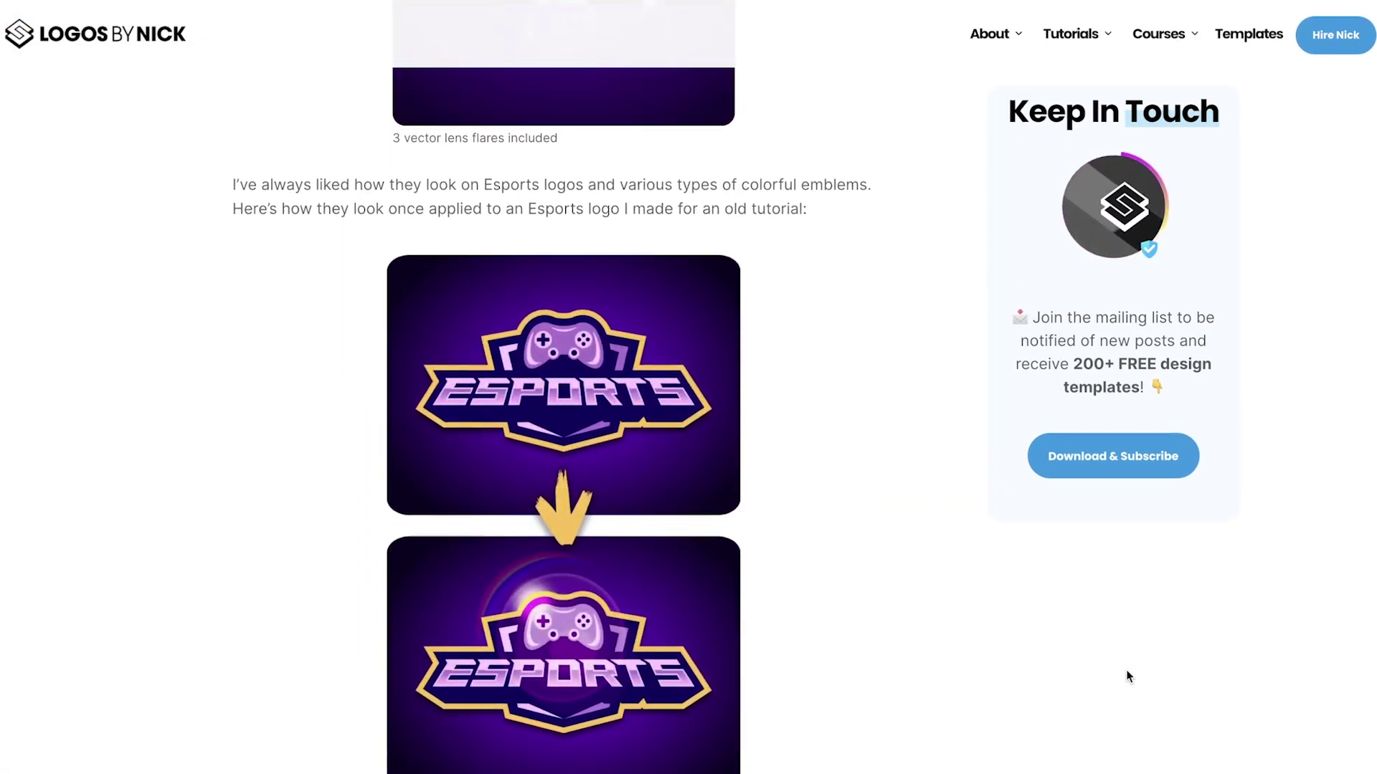
scroll(1125, 670, down, 8)
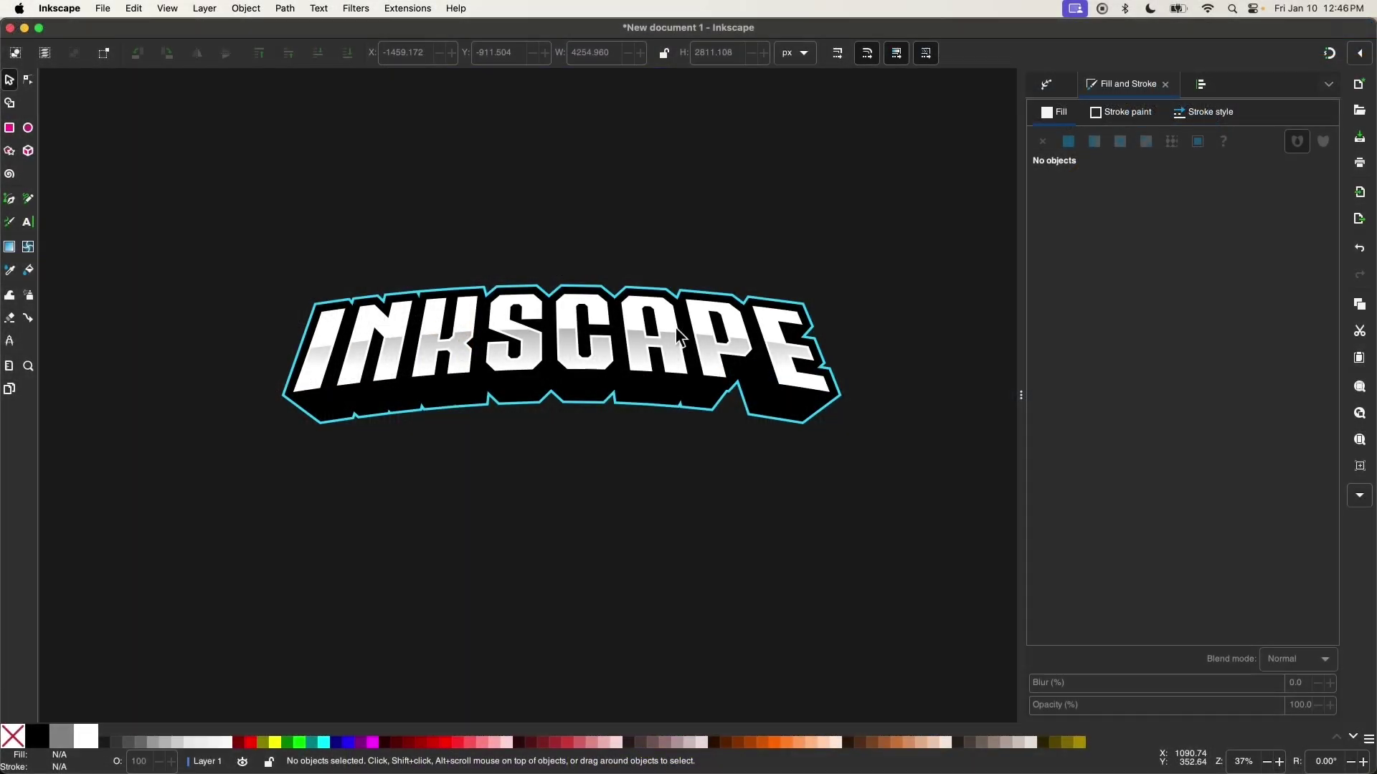
- Switch to the Finder window with the Lens-Flare folder and preview its flare PNG files
key(ctrl+Up)
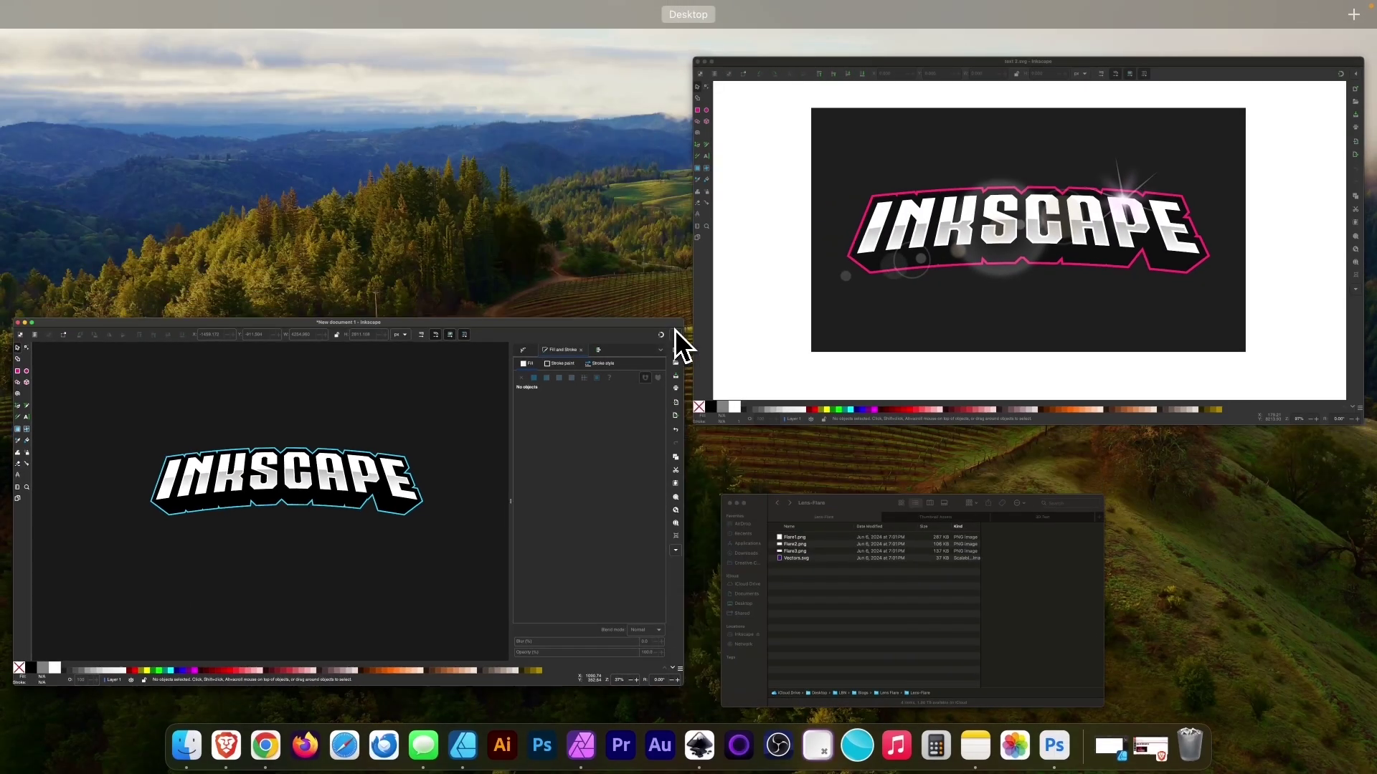
click(901, 536)
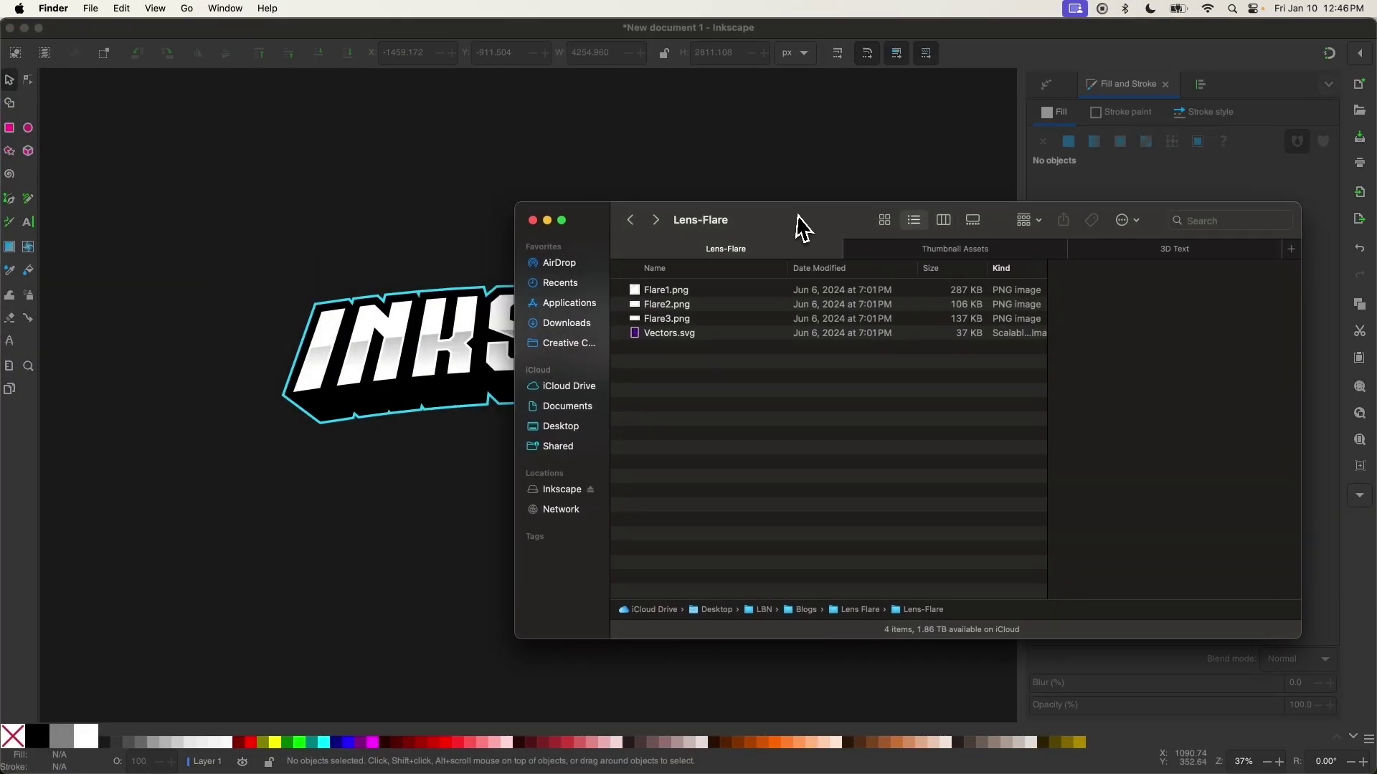
click(673, 291)
key(Down)
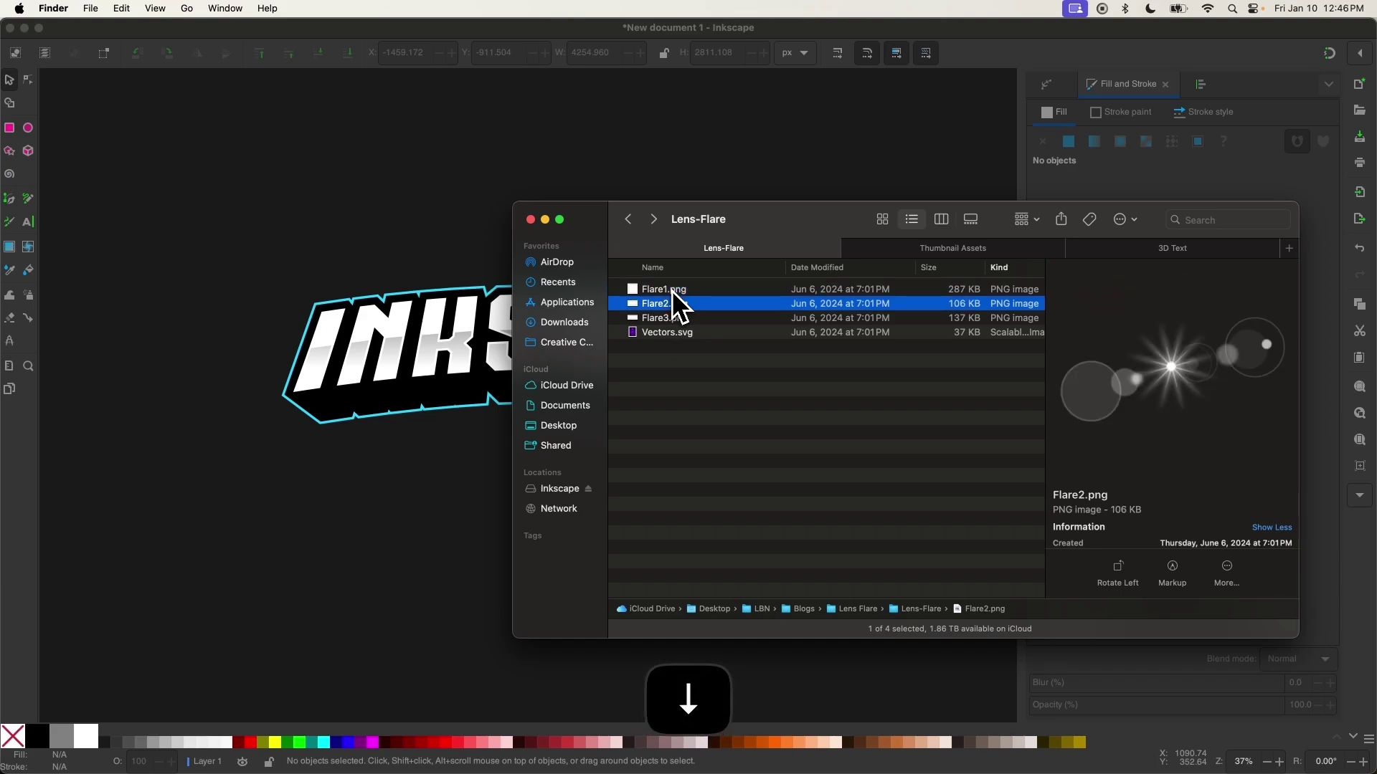
key(Down)
key(Up)
key(Down)
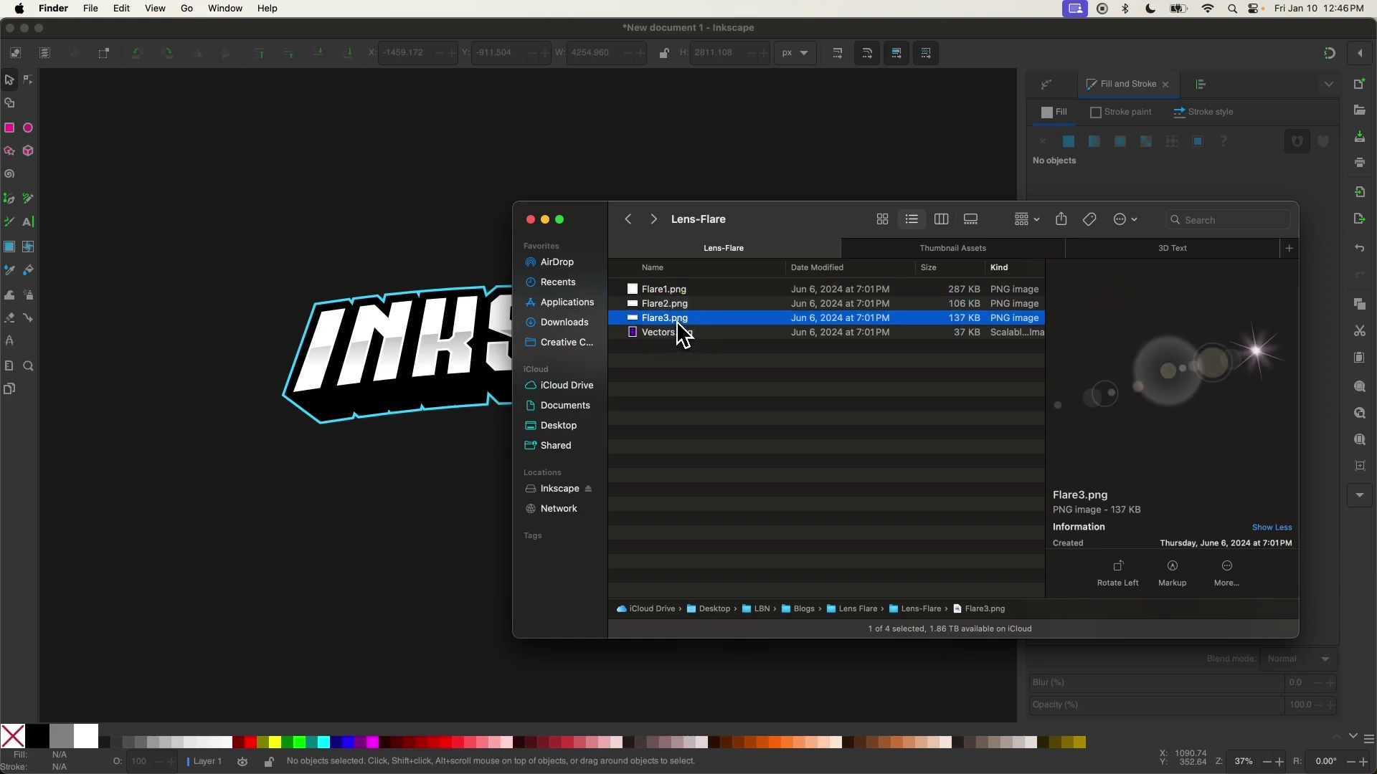
- Import Flare3.png into the Inkscape document and move the flare image below the lettering
drag(656, 318, 370, 342)
click(440, 356)
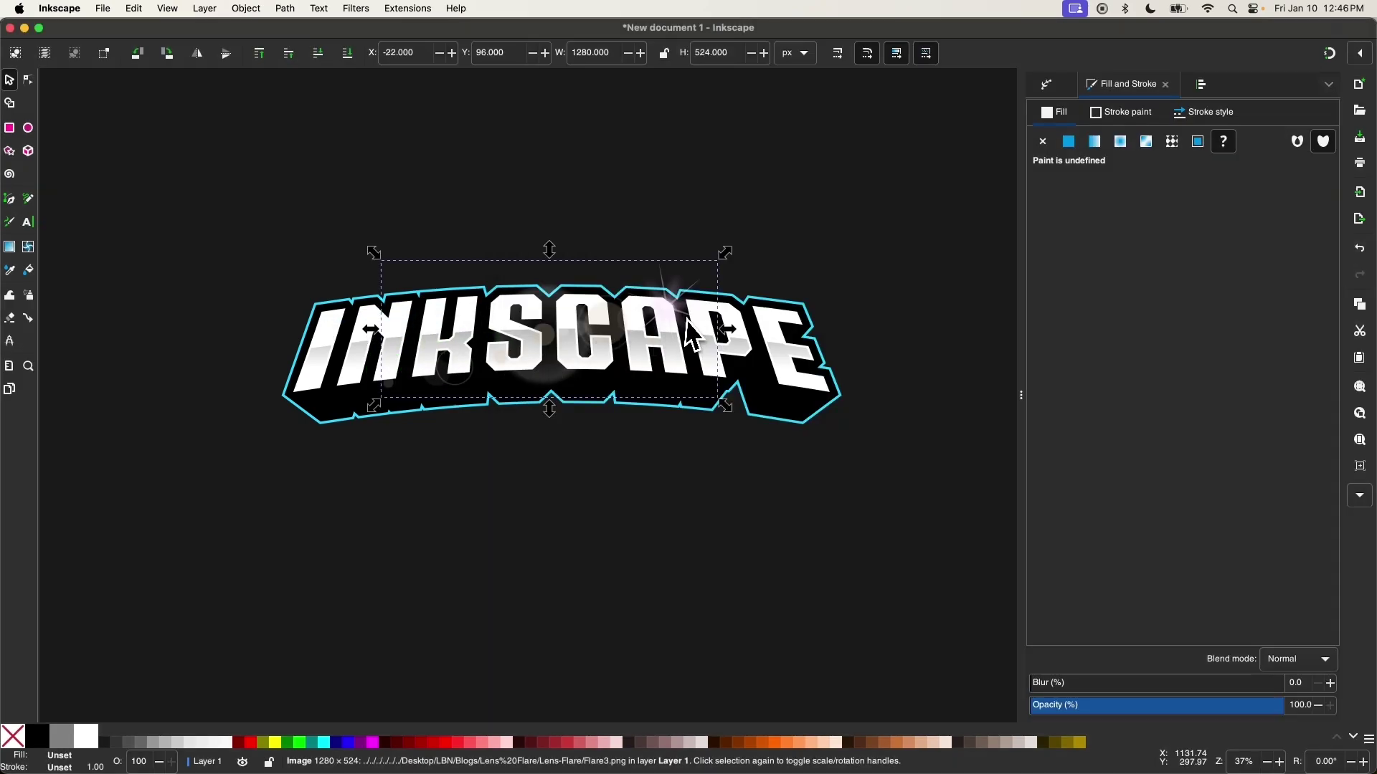
drag(692, 336, 690, 500)
- Undo the accidental background move, then select the four lettering paths and scale them down proportionally to about 652 px by 163 px
drag(825, 524, 252, 304)
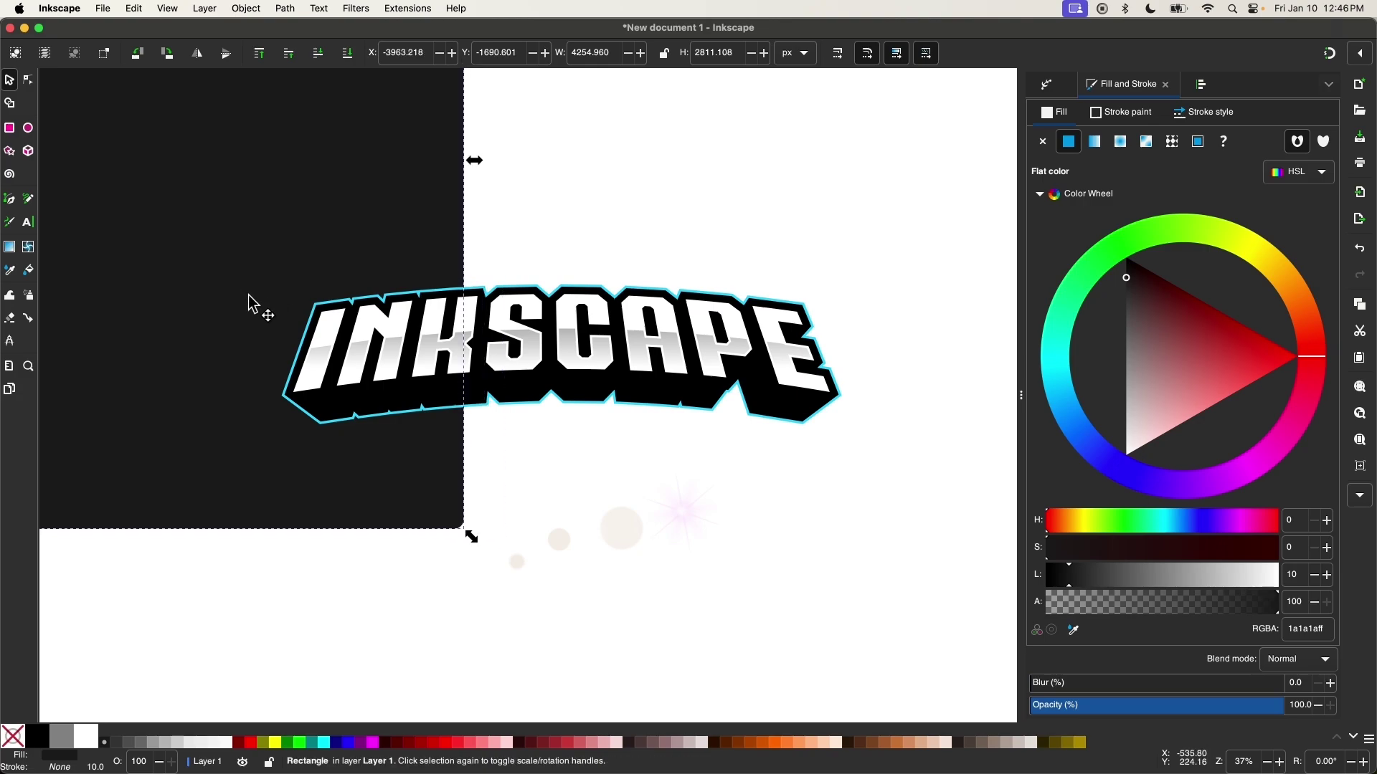
key(super+z)
scroll(344, 384, down, 3)
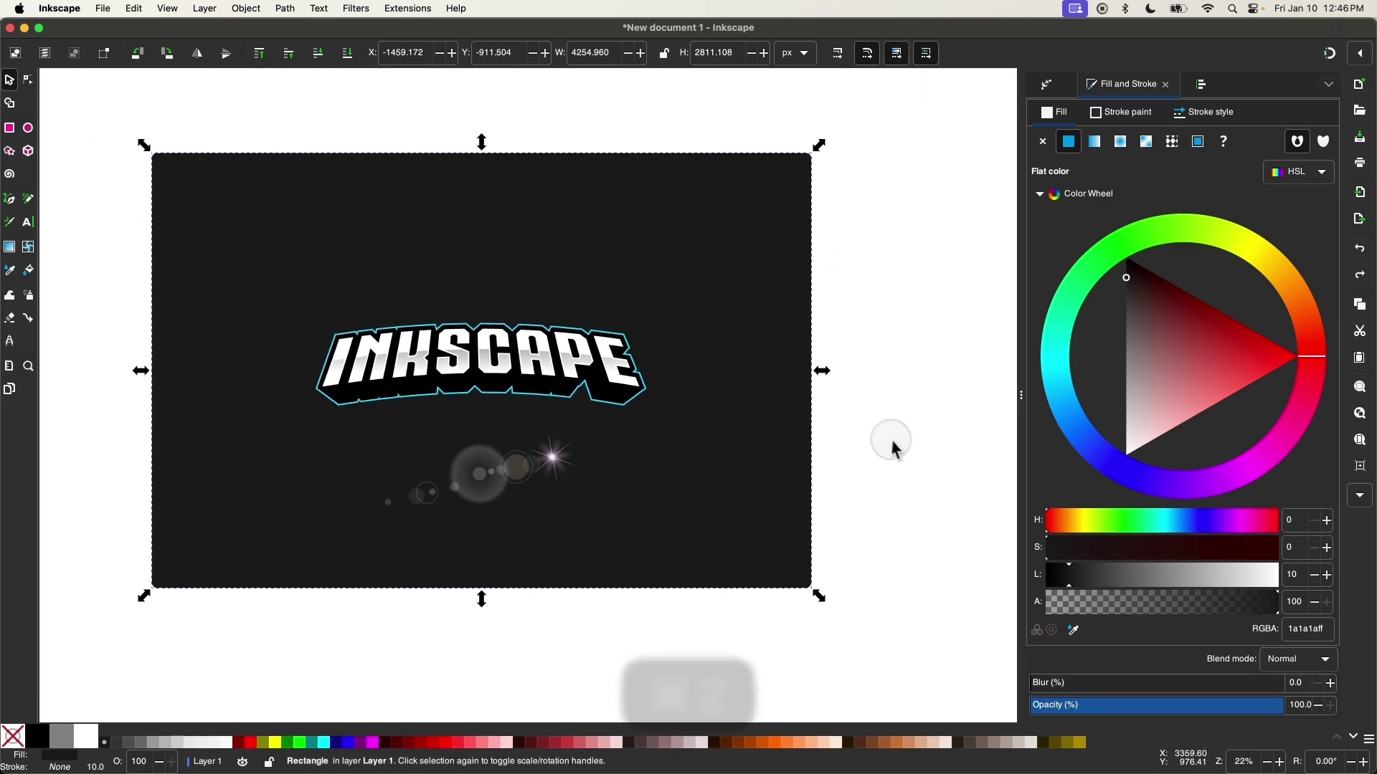
drag(892, 446, 164, 287)
scroll(458, 320, up, 3)
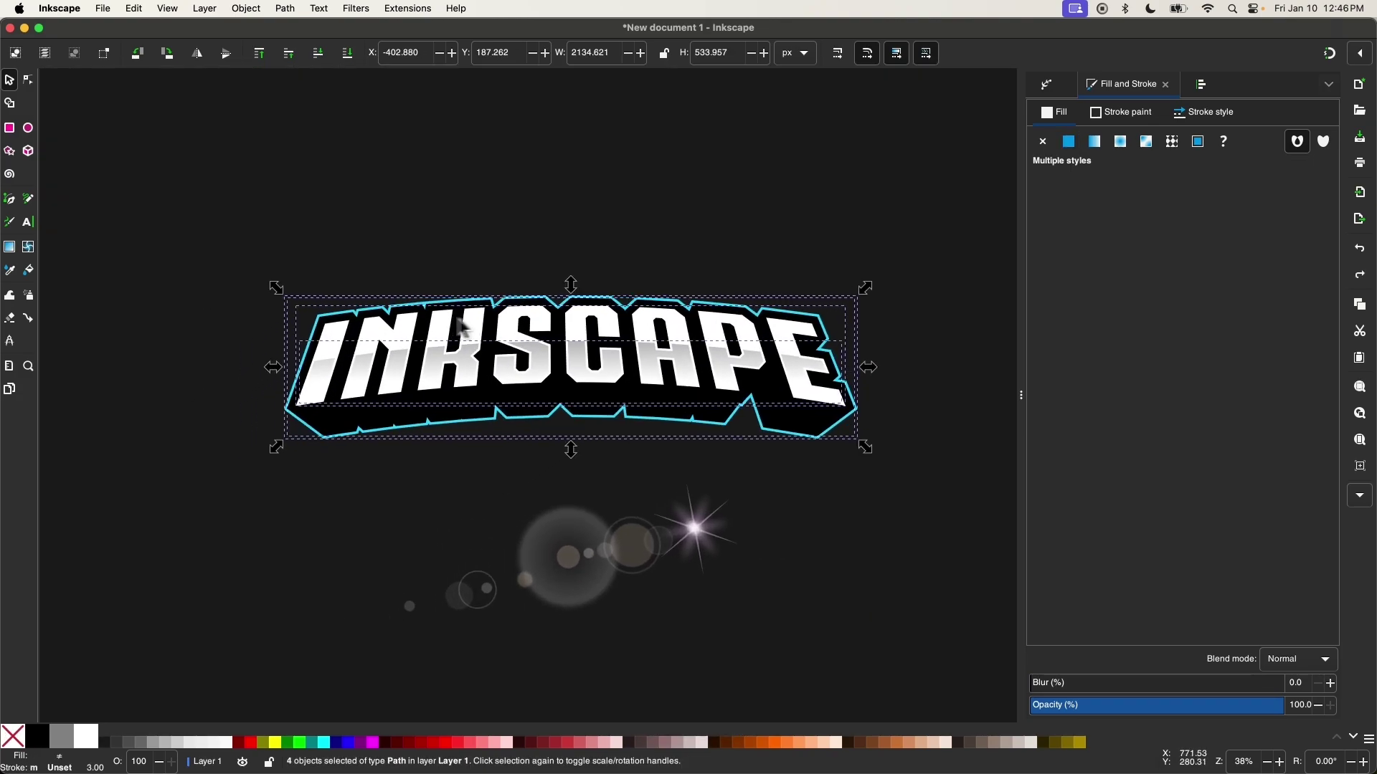
drag(858, 363, 681, 359)
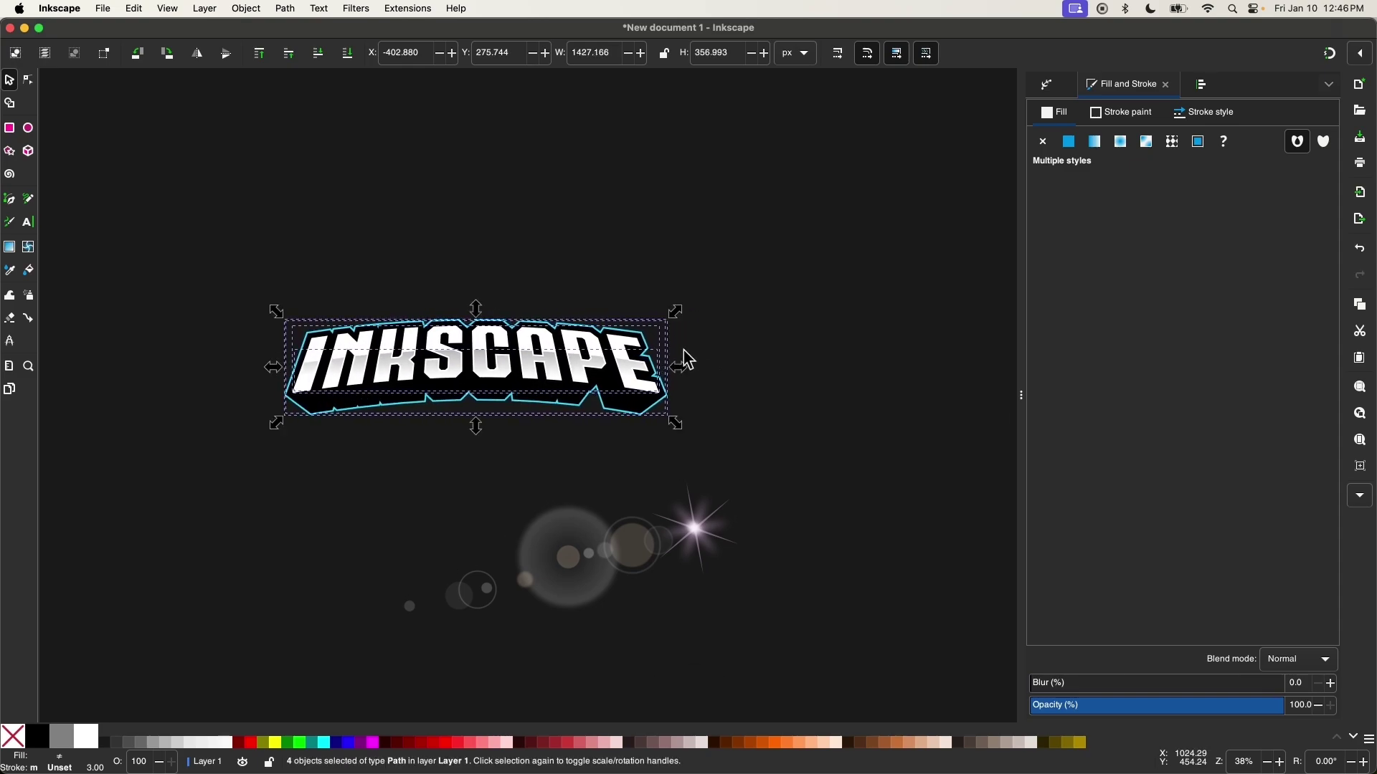
key(1)
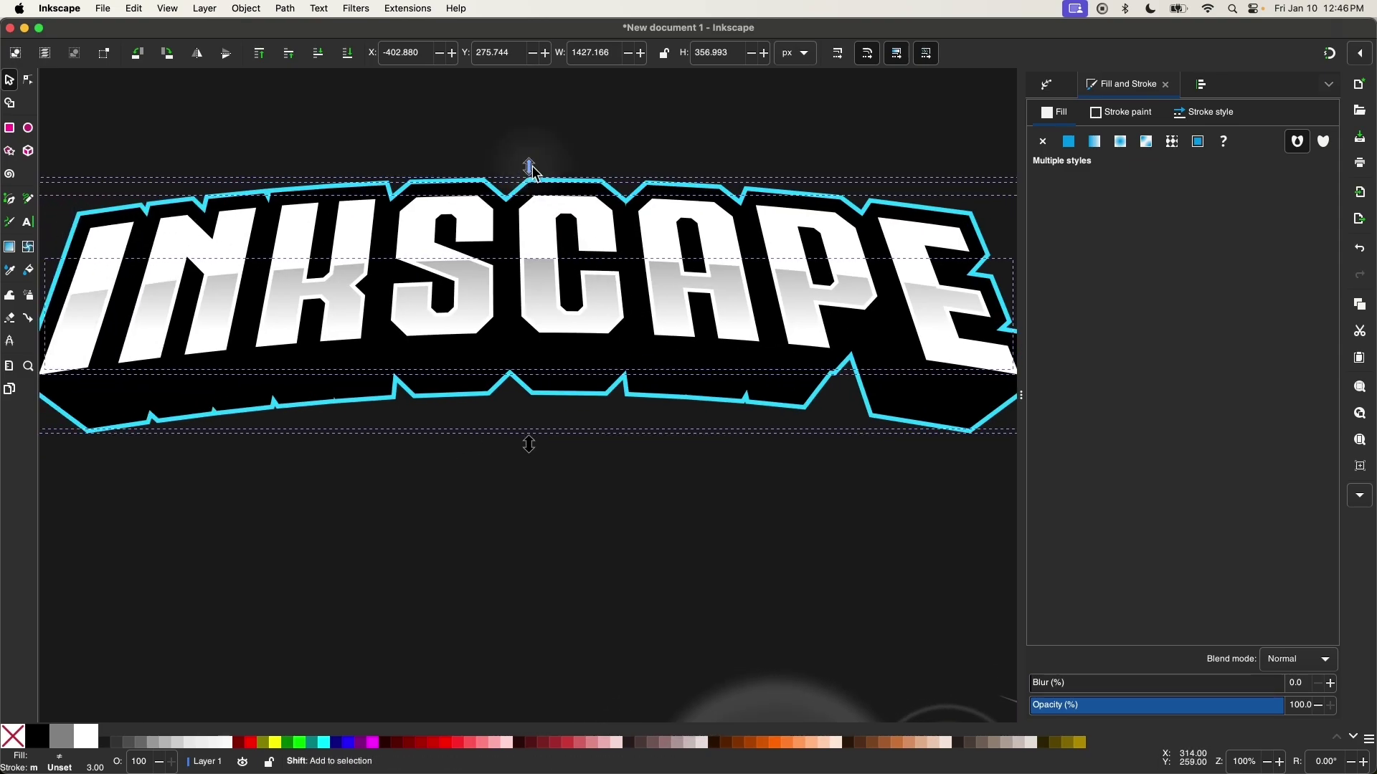
drag(528, 169, 554, 245)
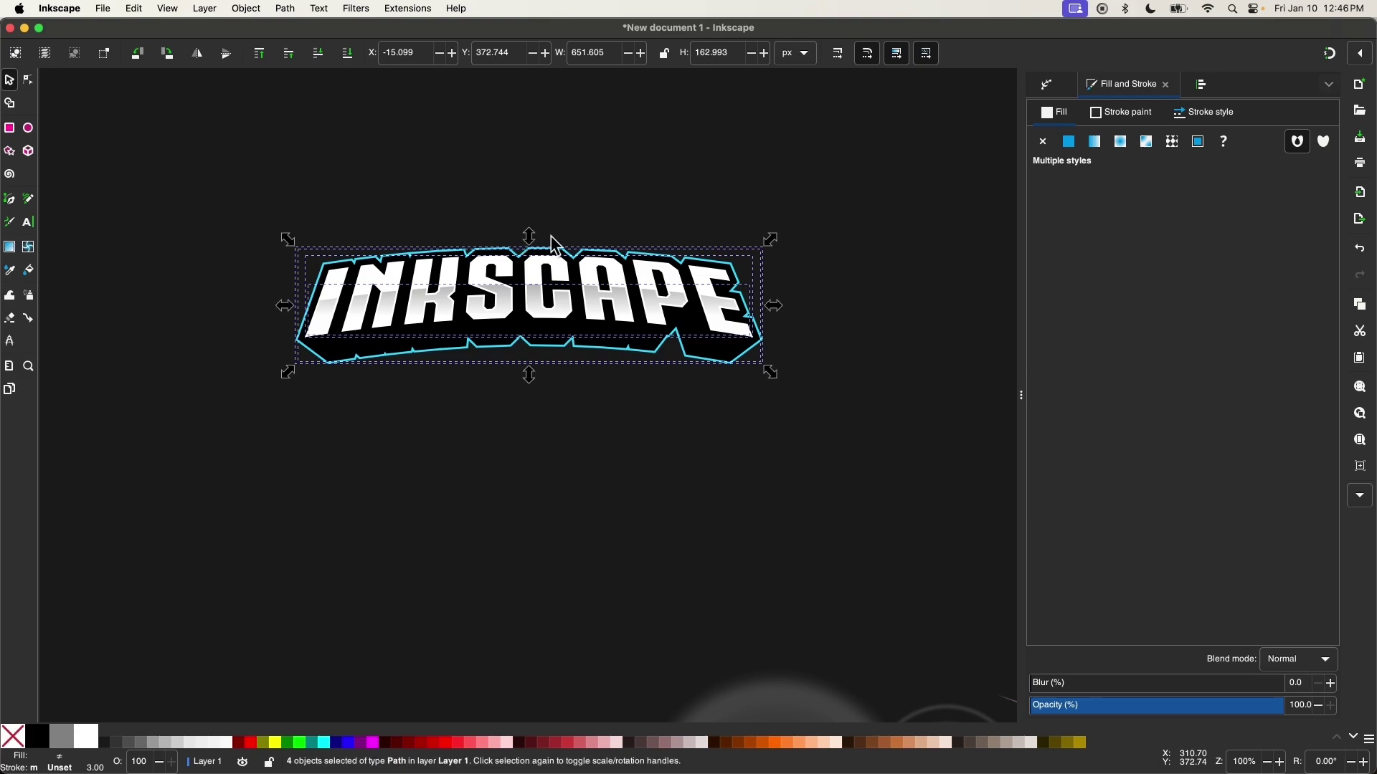
- Group the four lettering paths, reposition the group, and move the flare image up over the lettering
key(super+g)
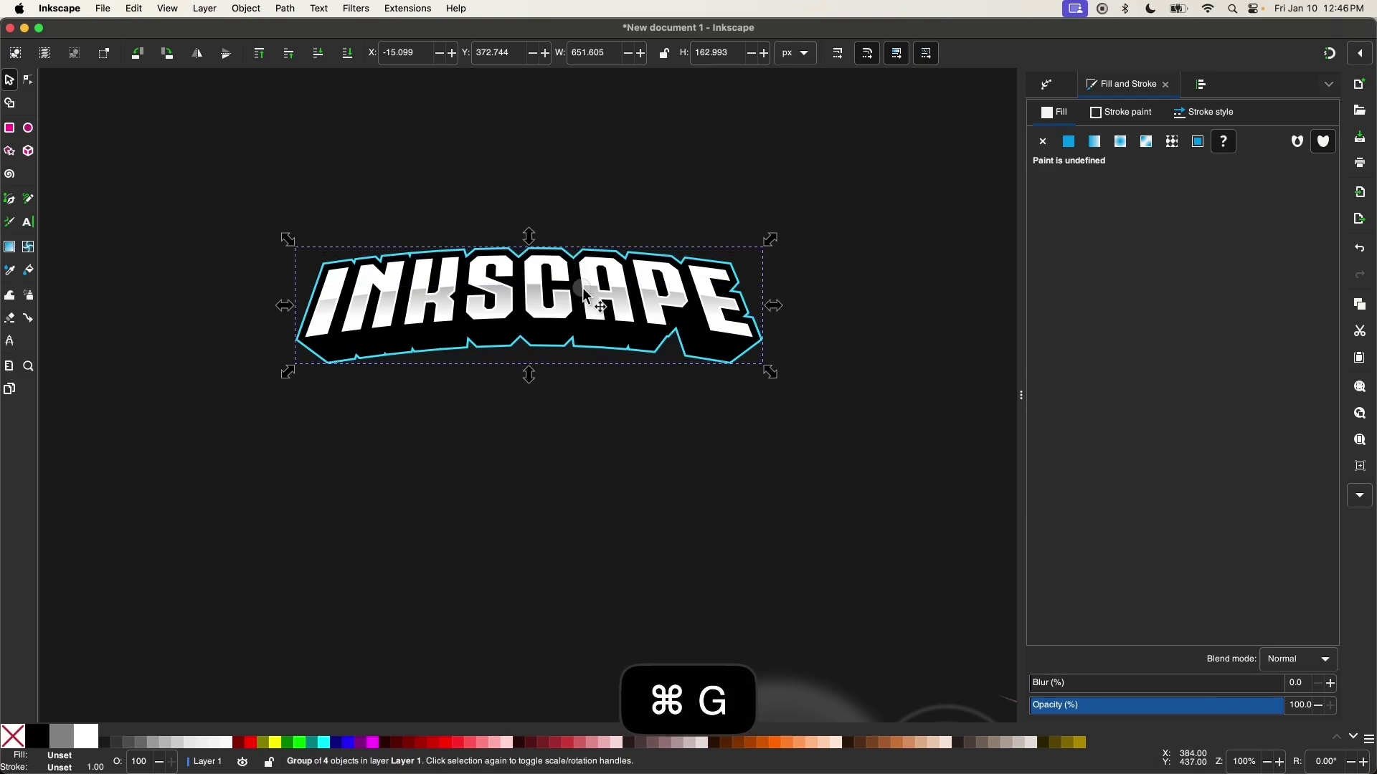
drag(584, 294, 671, 383)
drag(624, 324, 625, 299)
scroll(631, 385, down, 4)
drag(800, 627, 487, 274)
scroll(489, 274, up, 3)
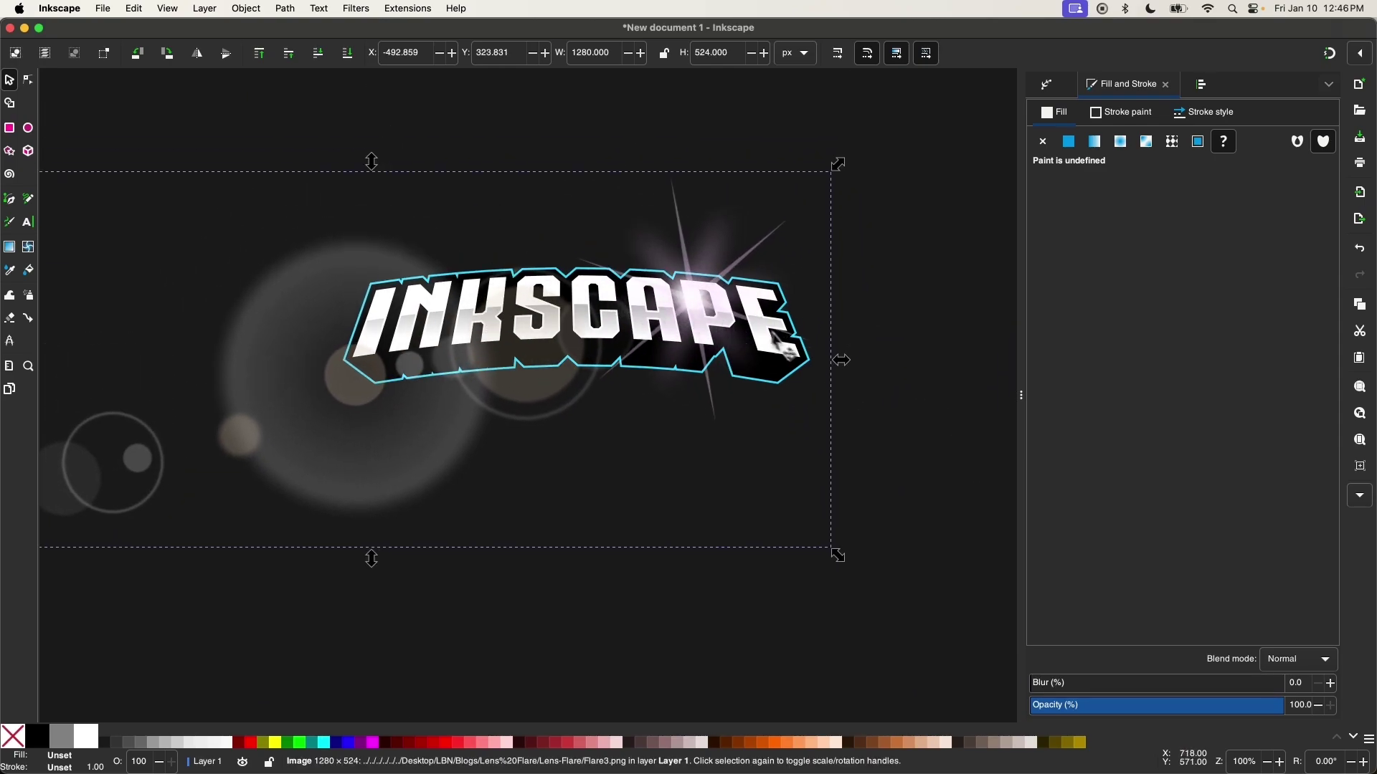
- Scale the flare image proportionally to about 954 px by 391 px, place its bright star at the upper-left corner of the letter P, and deselect
drag(587, 395, 596, 435)
drag(520, 385, 579, 333)
scroll(578, 329, down, 1)
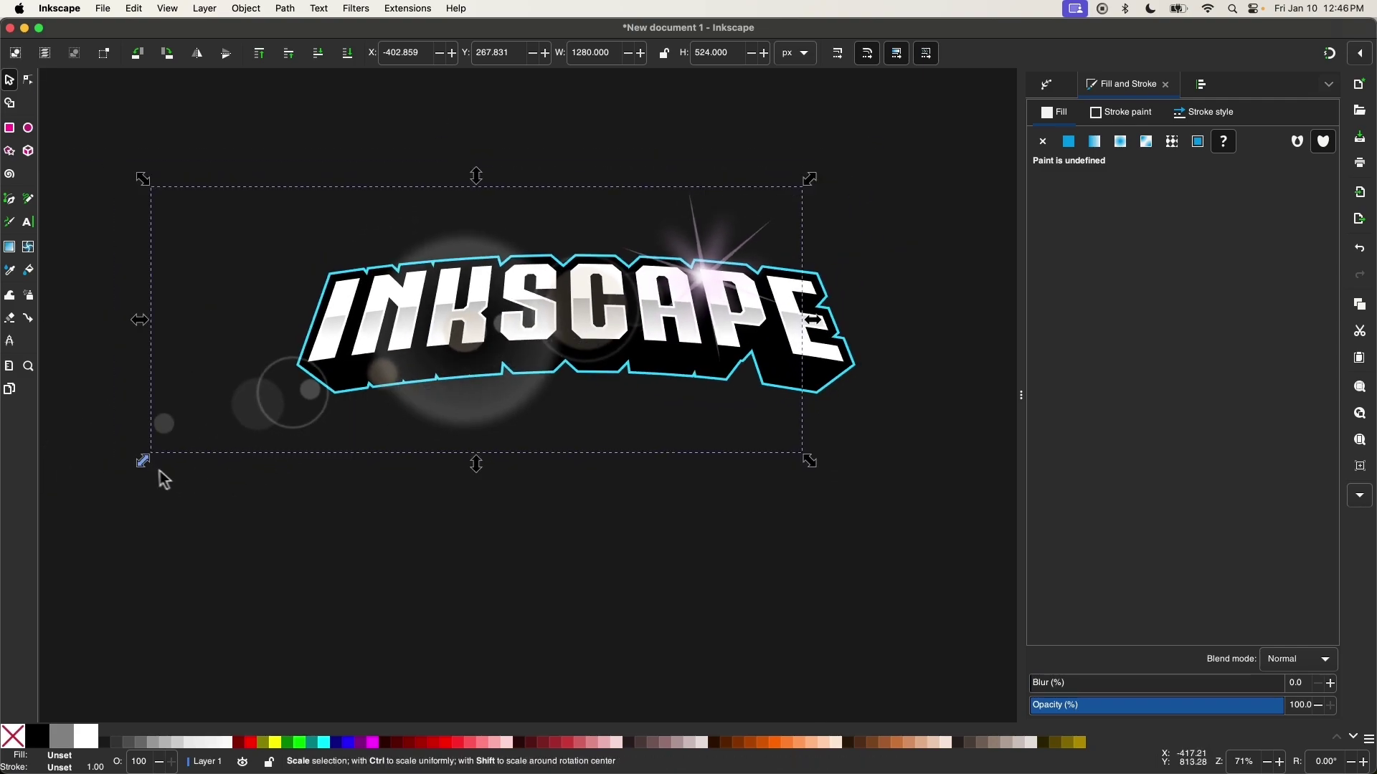
drag(160, 472, 305, 434)
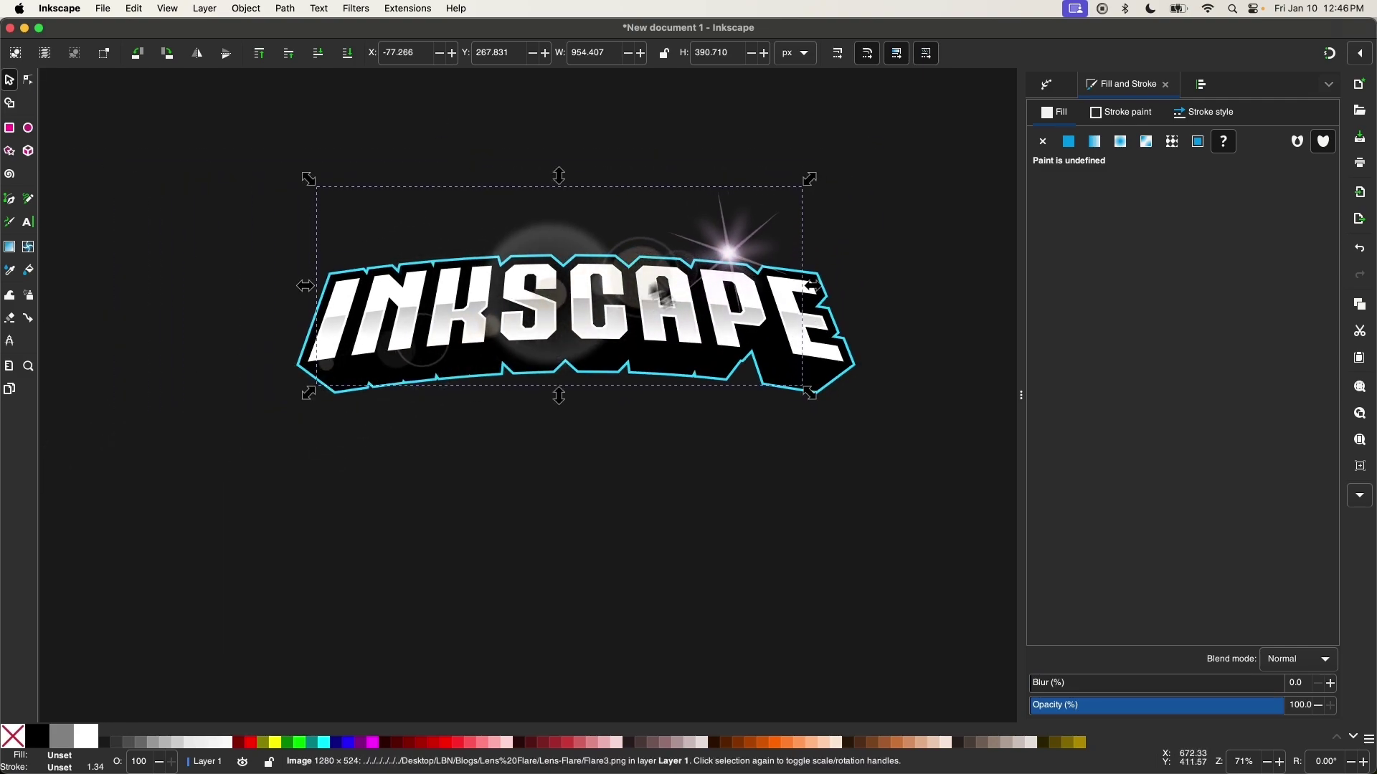
drag(701, 267, 678, 286)
scroll(674, 287, up, 3)
scroll(674, 286, right, 3)
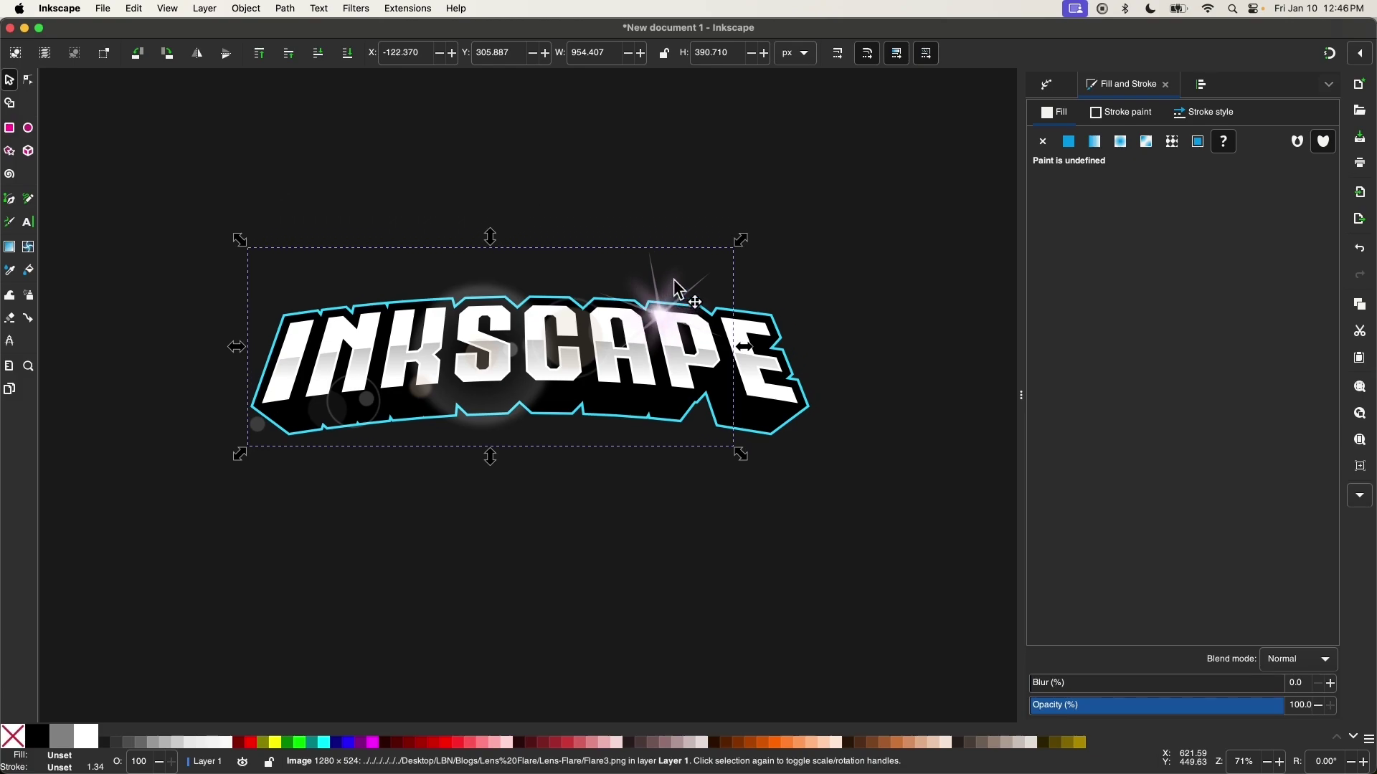
key(Escape)
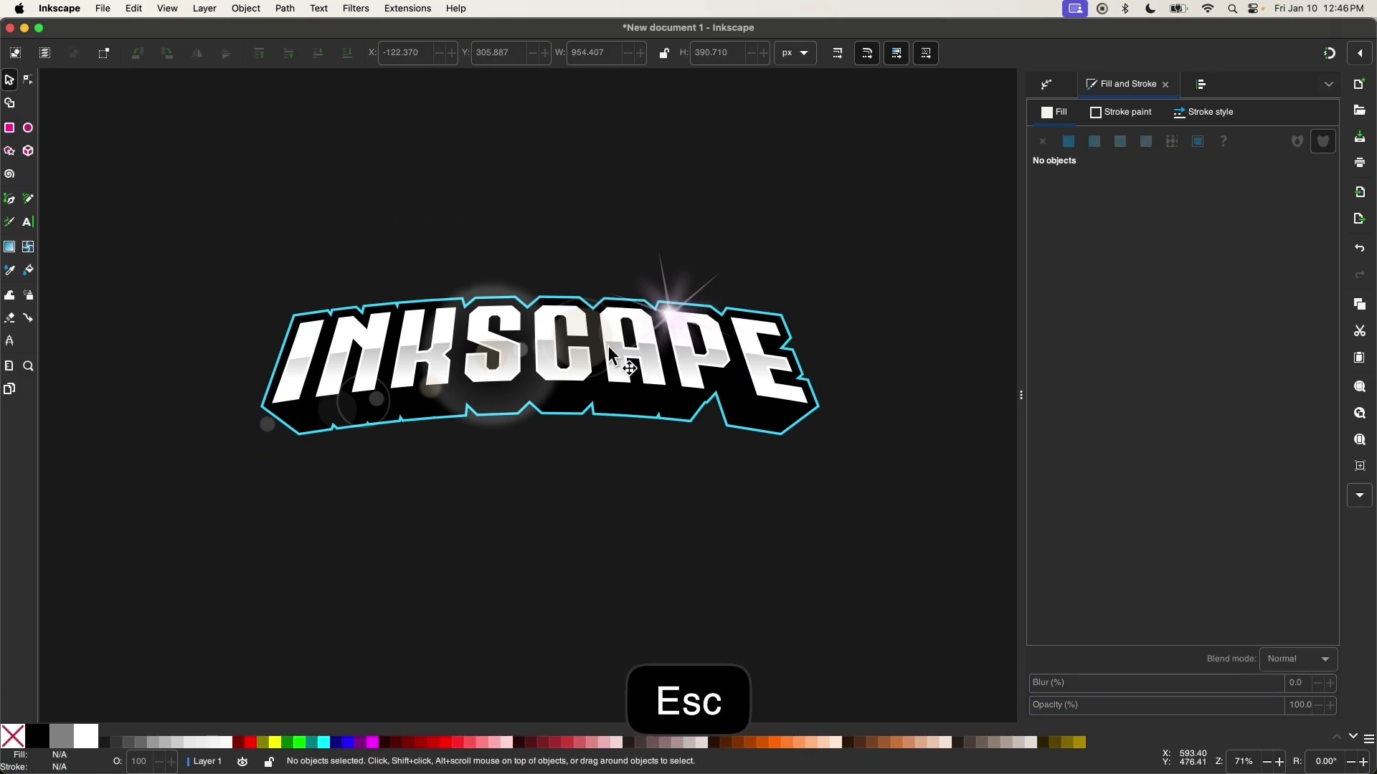
key(1)
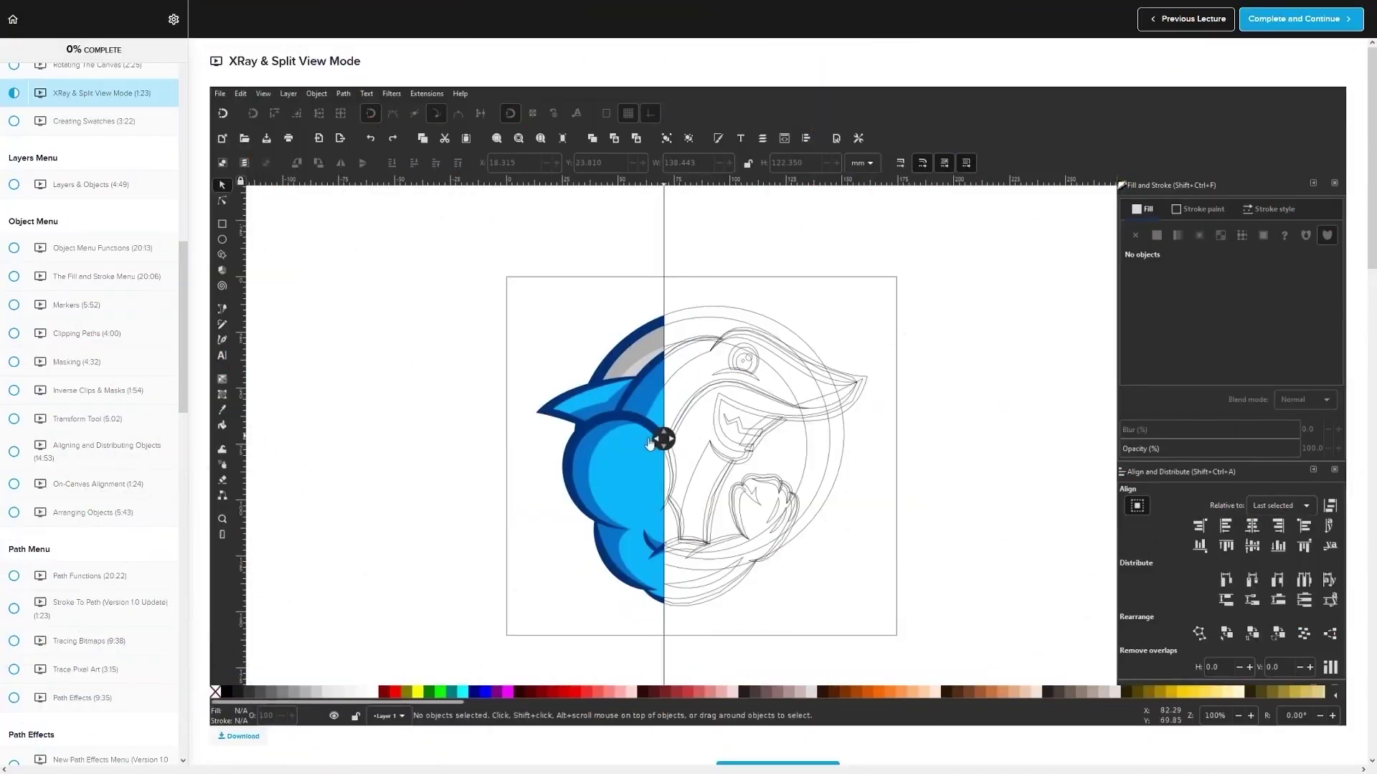
- Look through the Inkscape Master Class lectures and sales page, from the split view demonstration down to the student feedback and enrollment section
drag(664, 447, 781, 437)
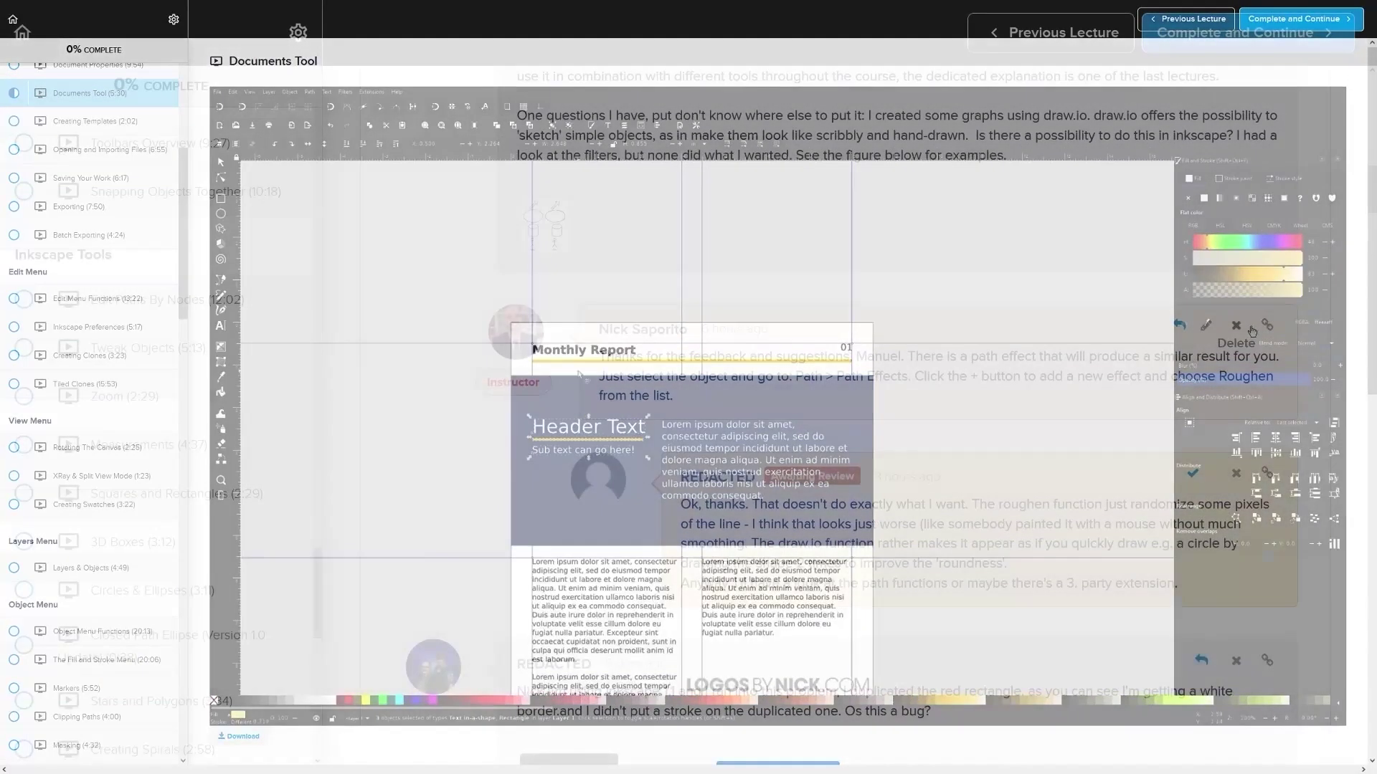
scroll(1282, 329, down, 4)
scroll(1283, 328, down, 6)
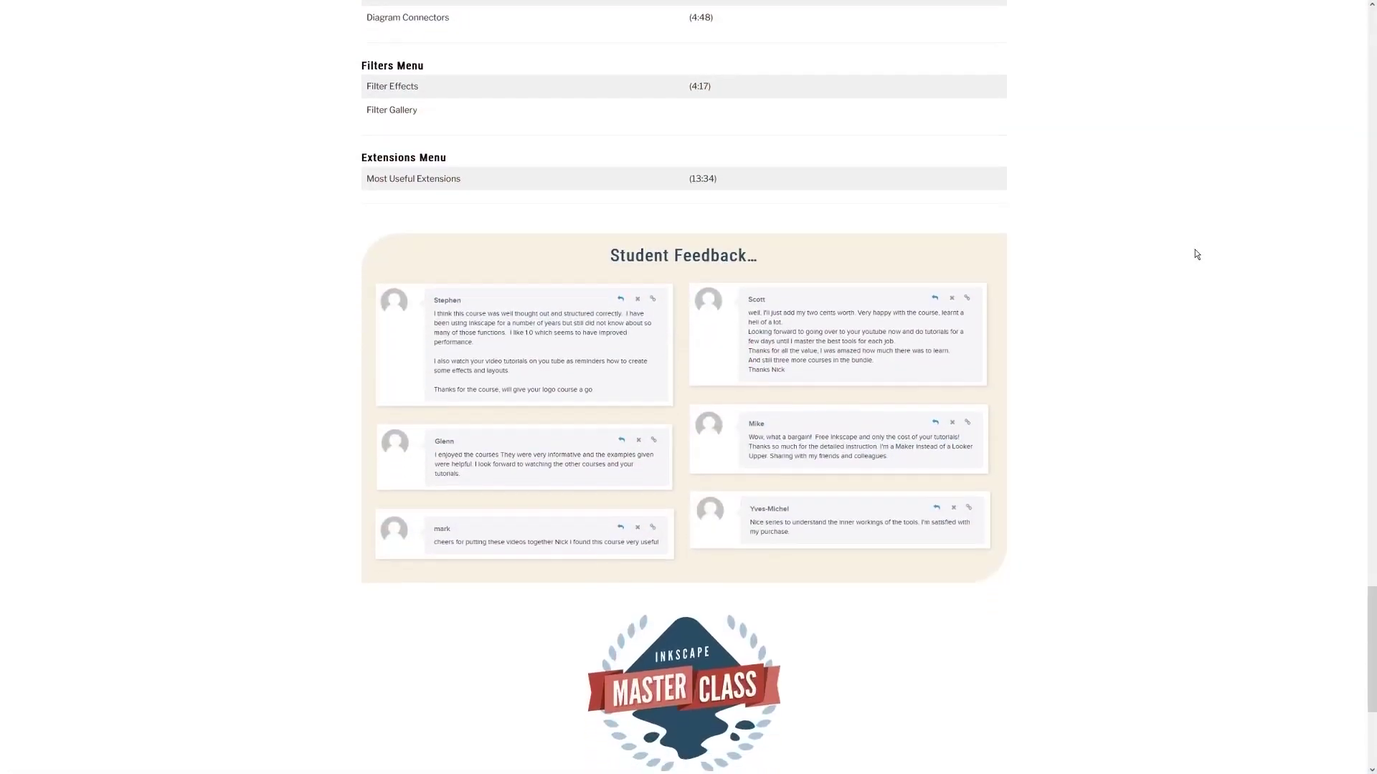
scroll(1194, 255, down, 5)
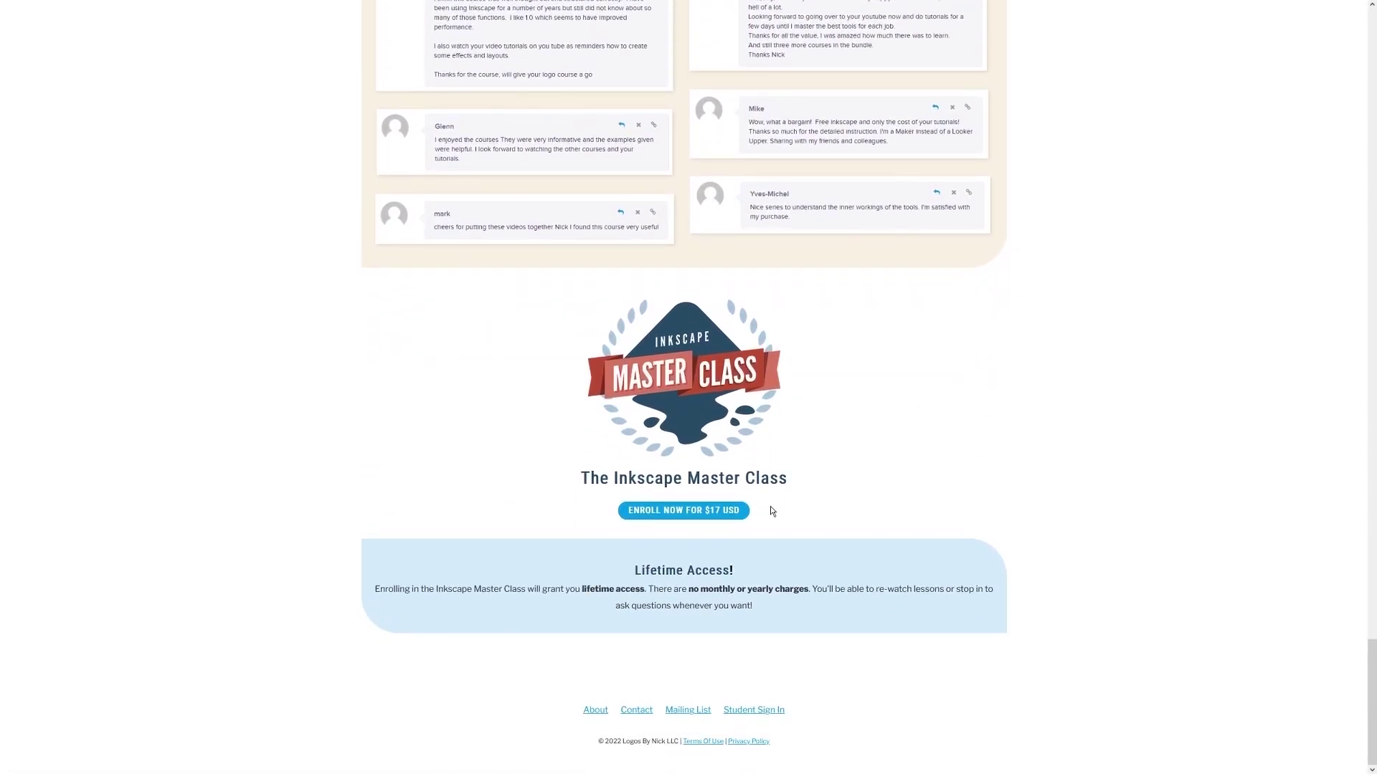